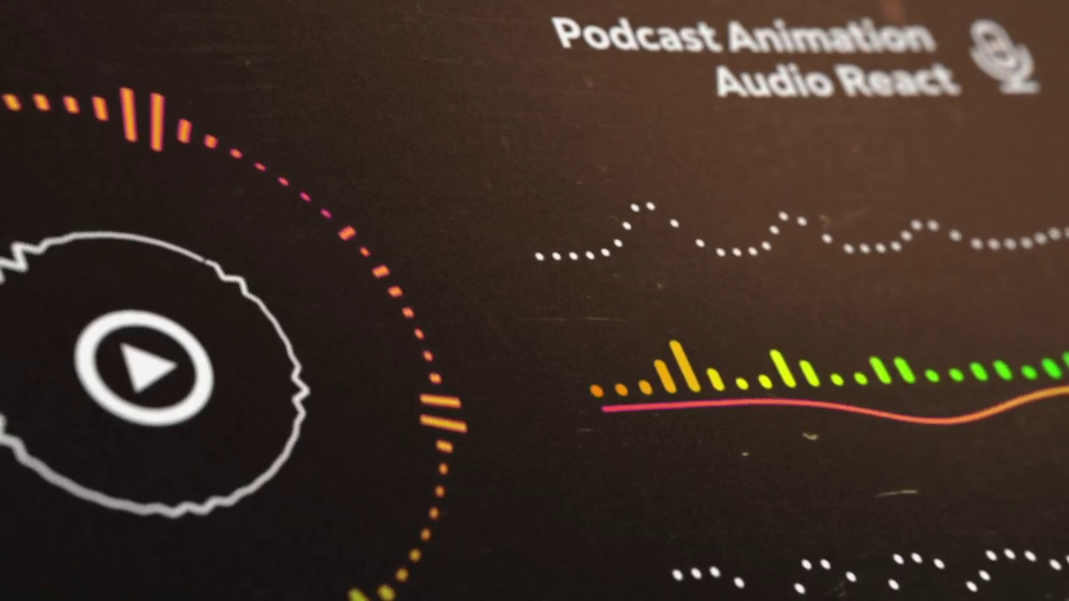
Step: Recentre the circle, scrub the spectrum animation and shift the Outside Color hue toward magenta
{"action": "left_click_drag", "start_coordinate": [732, 258], "coordinate": [592, 253]}
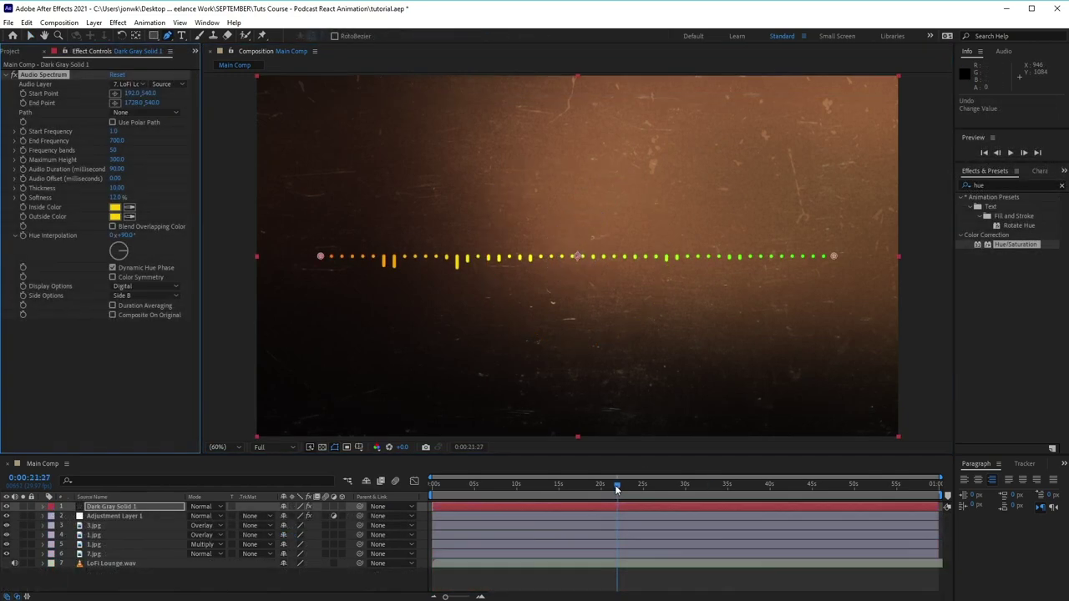
{"action": "left_click_drag", "start_coordinate": [616, 485], "coordinate": [711, 497]}
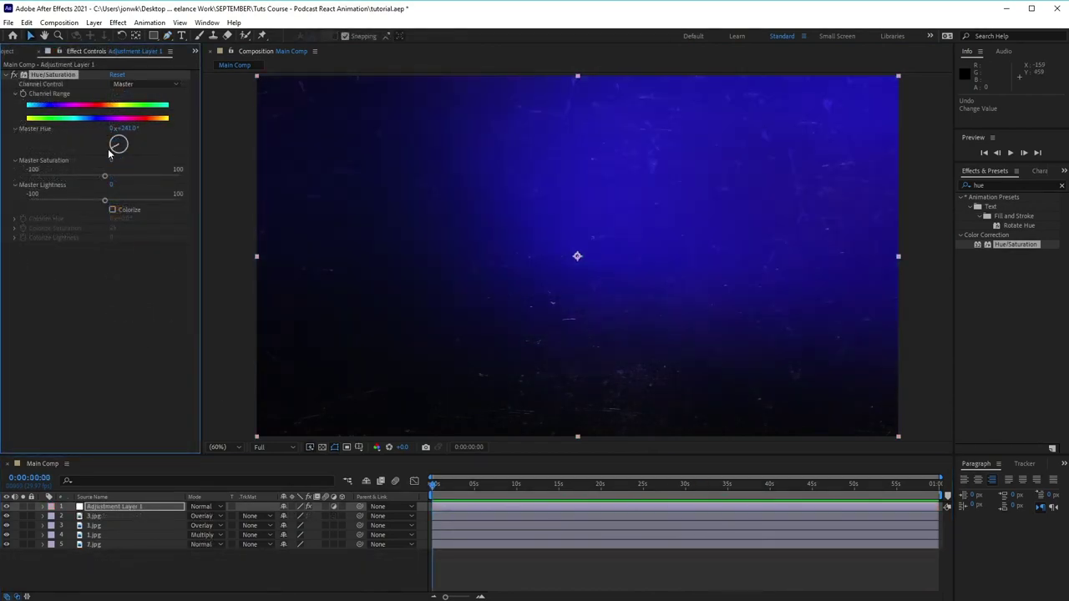
{"action": "left_click_drag", "start_coordinate": [108, 153], "coordinate": [115, 143]}
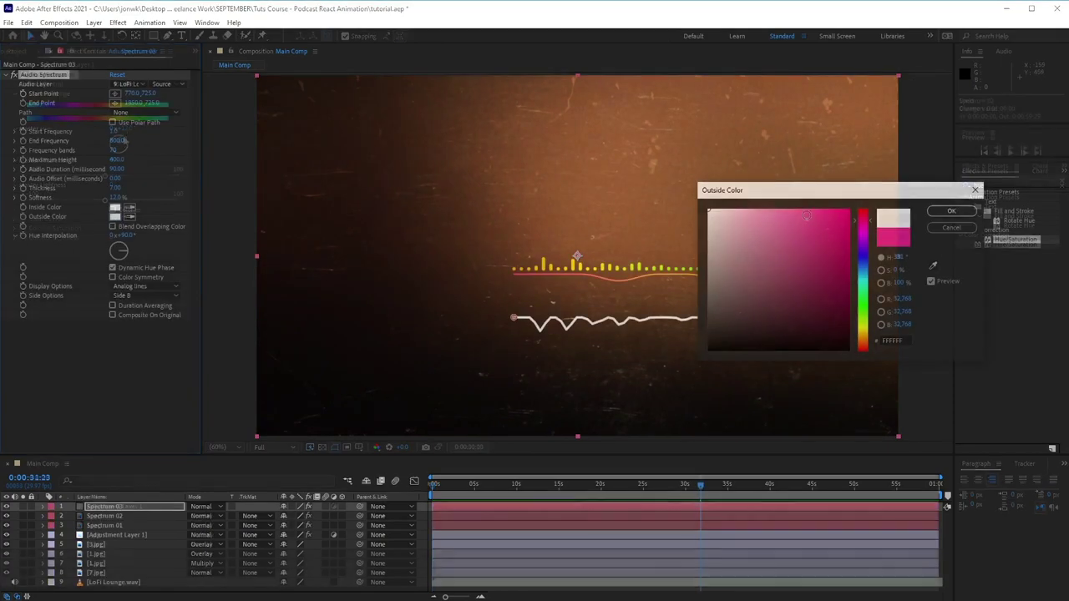
{"action": "left_click", "coordinate": [952, 211]}
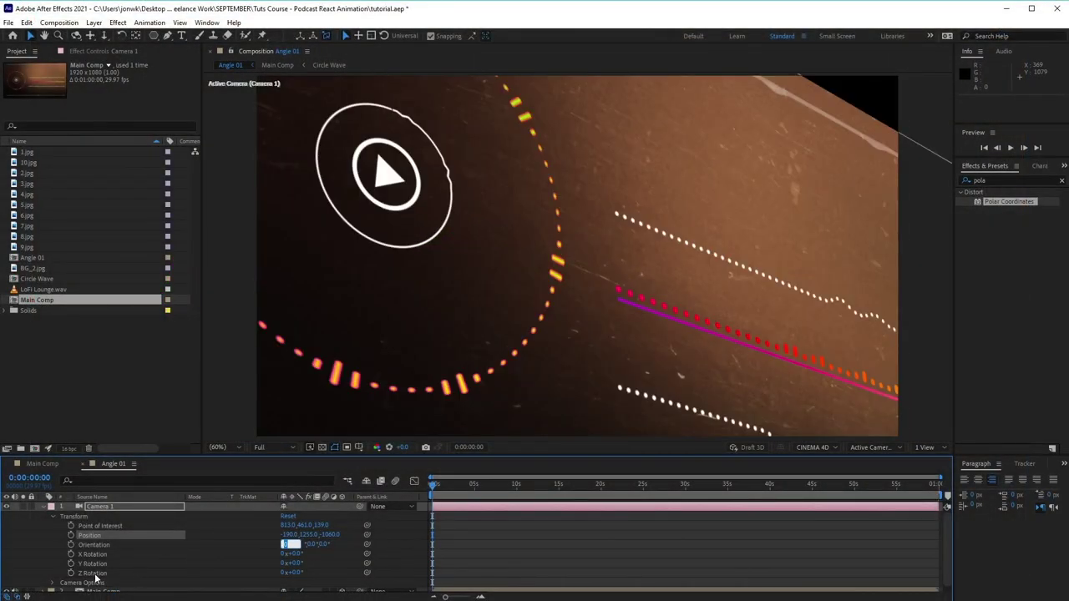
Step: Set the Angle 01 camera's Z Rotation to 25°
{"action": "left_click", "coordinate": [292, 573]}
{"action": "type", "text": "25"}
{"action": "key", "text": "Return"}
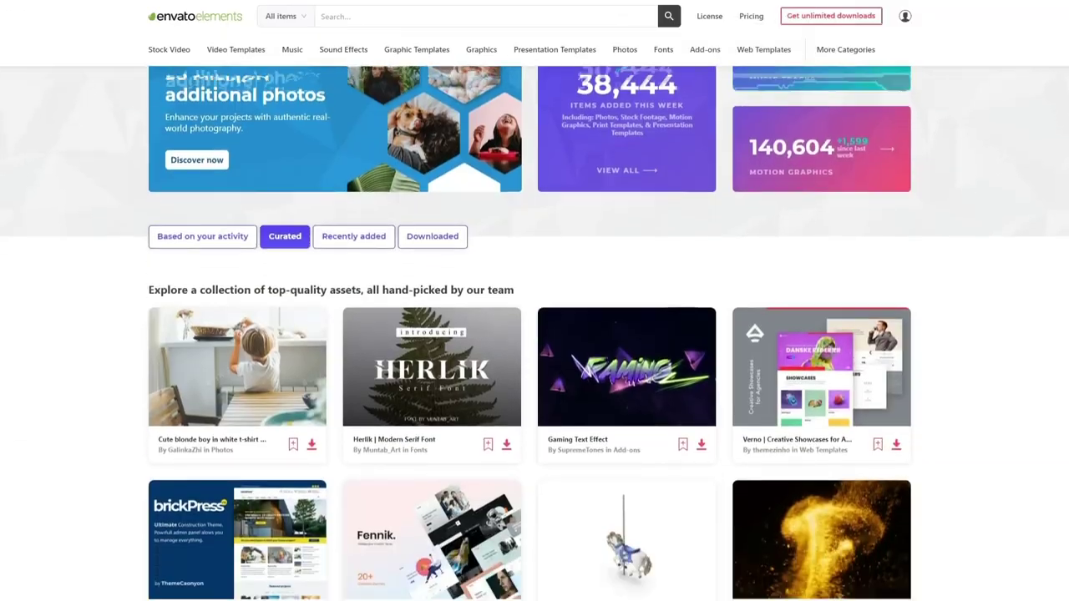
Step: Scroll down through the Envato Elements home page and graphics listings
{"action": "scroll", "coordinate": [534, 334], "scroll_direction": "down", "scroll_amount": 7}
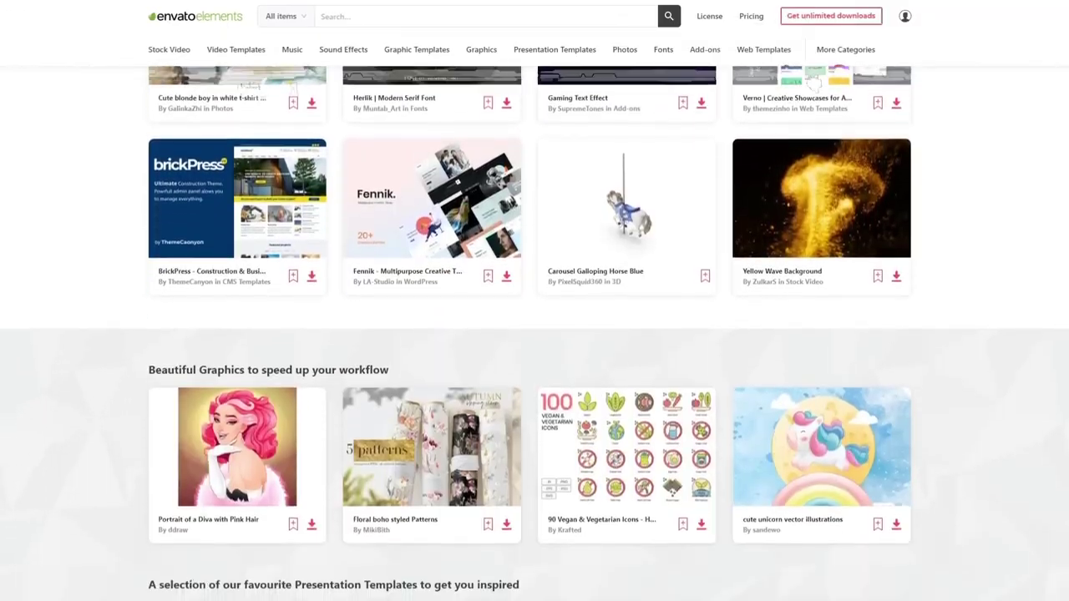
{"action": "scroll", "coordinate": [534, 334], "scroll_direction": "down", "scroll_amount": 3}
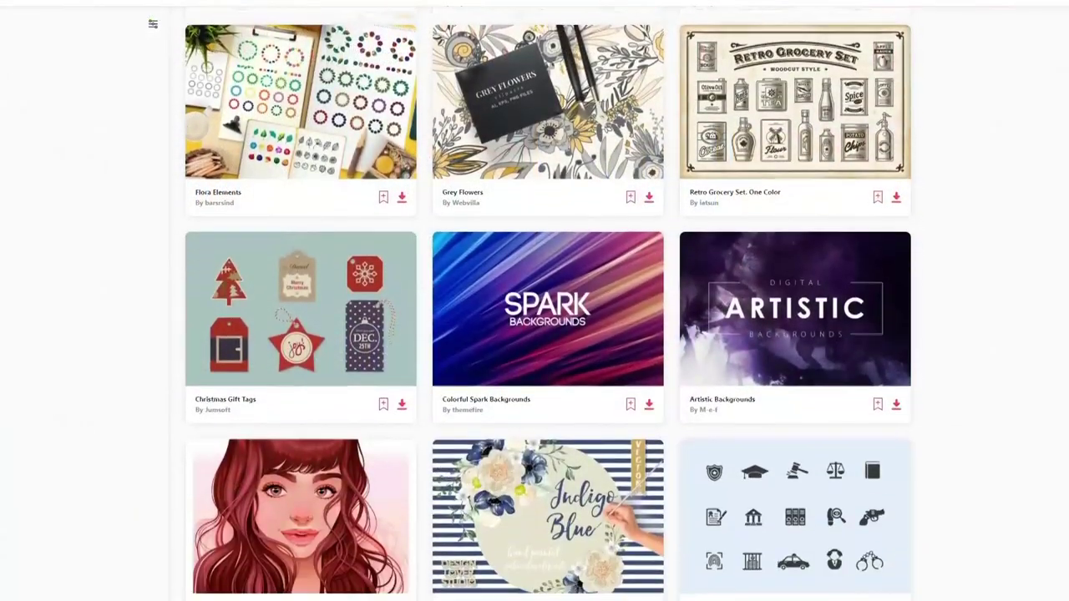
{"action": "scroll", "coordinate": [534, 334], "scroll_direction": "down", "scroll_amount": 2}
{"action": "scroll", "coordinate": [534, 334], "scroll_direction": "down", "scroll_amount": 8}
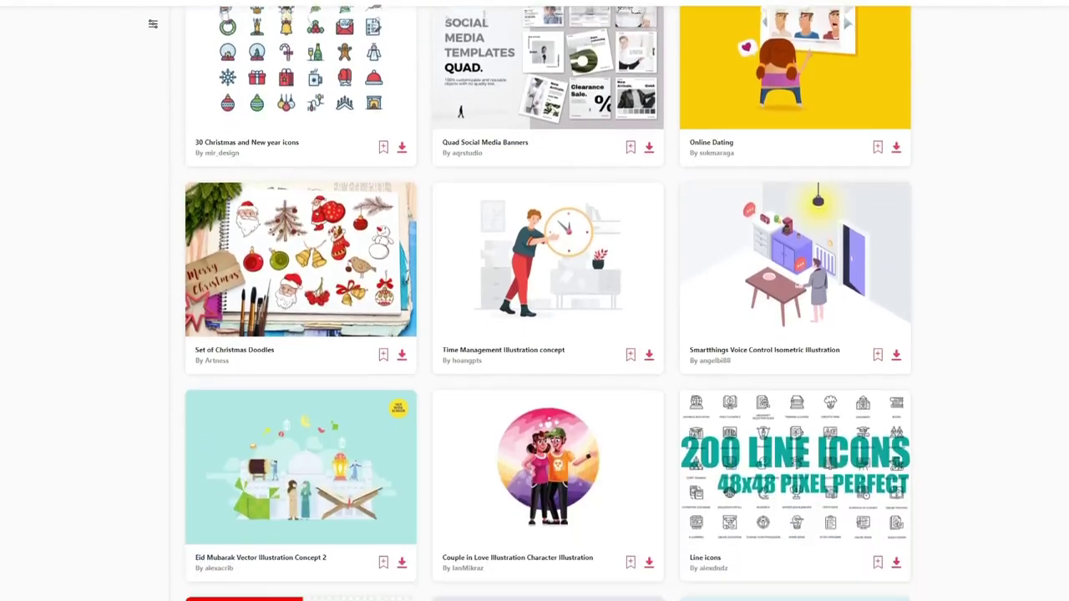
{"action": "scroll", "coordinate": [534, 335], "scroll_direction": "down", "scroll_amount": 8}
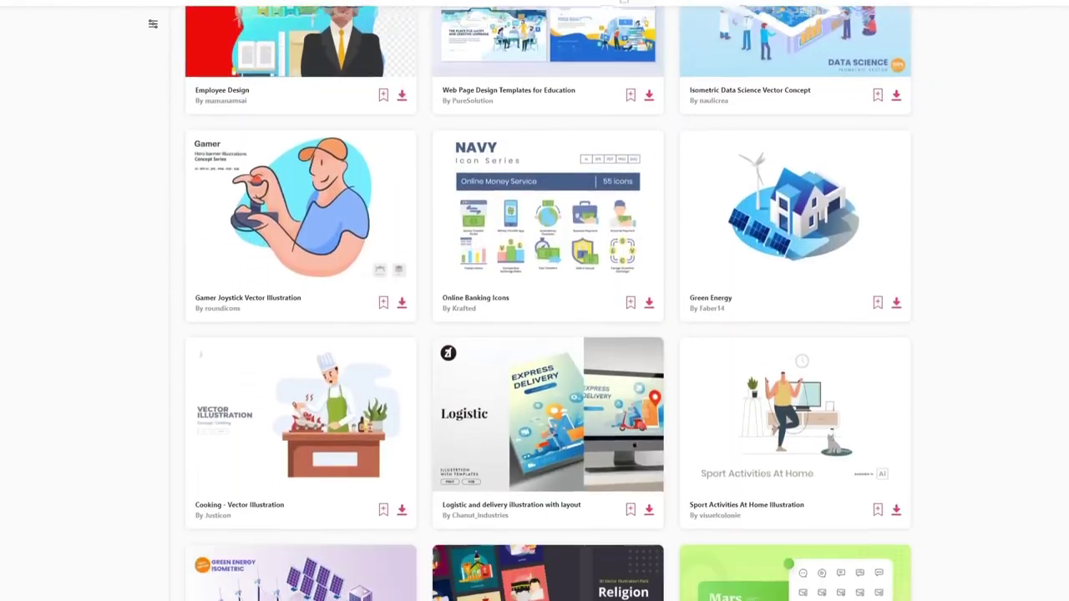
{"action": "scroll", "coordinate": [535, 334], "scroll_direction": "down", "scroll_amount": 3}
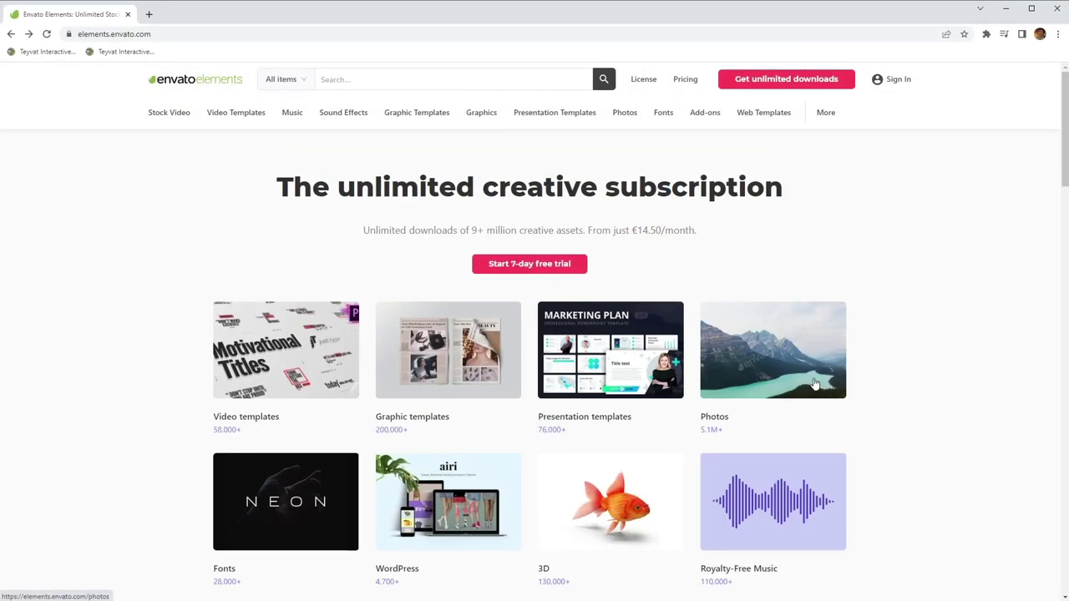
Step: Search the Graphics category for 'vintage scratch backgrounds'
{"action": "left_click", "coordinate": [507, 85]}
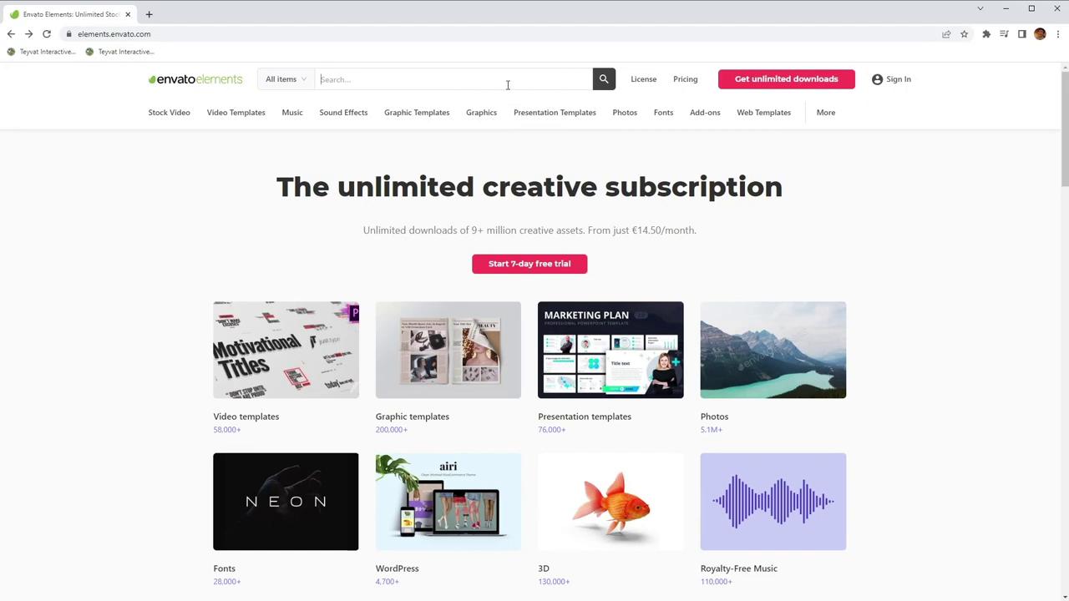
{"action": "type", "text": "vintage s"}
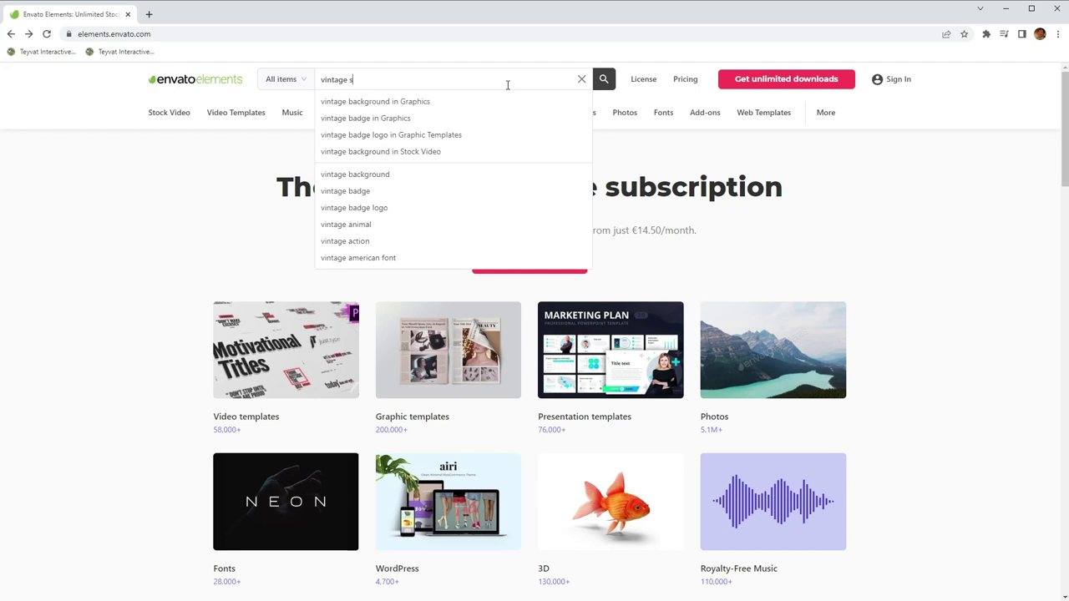
{"action": "type", "text": "cratch ba"}
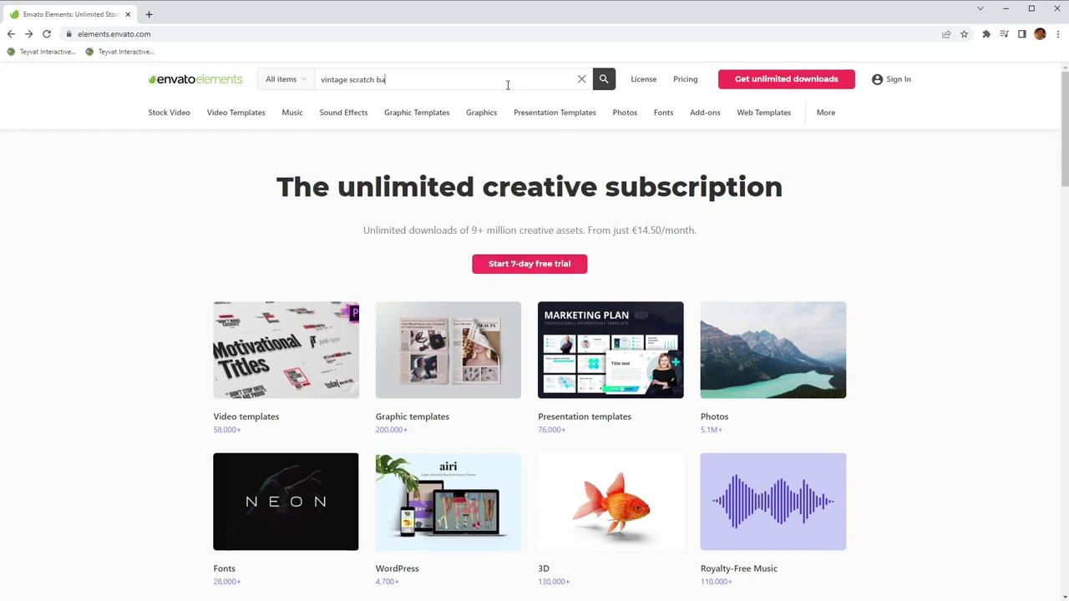
{"action": "type", "text": "ckgrounds"}
{"action": "left_click", "coordinate": [294, 88]}
{"action": "left_click", "coordinate": [285, 82]}
{"action": "left_click", "coordinate": [284, 81]}
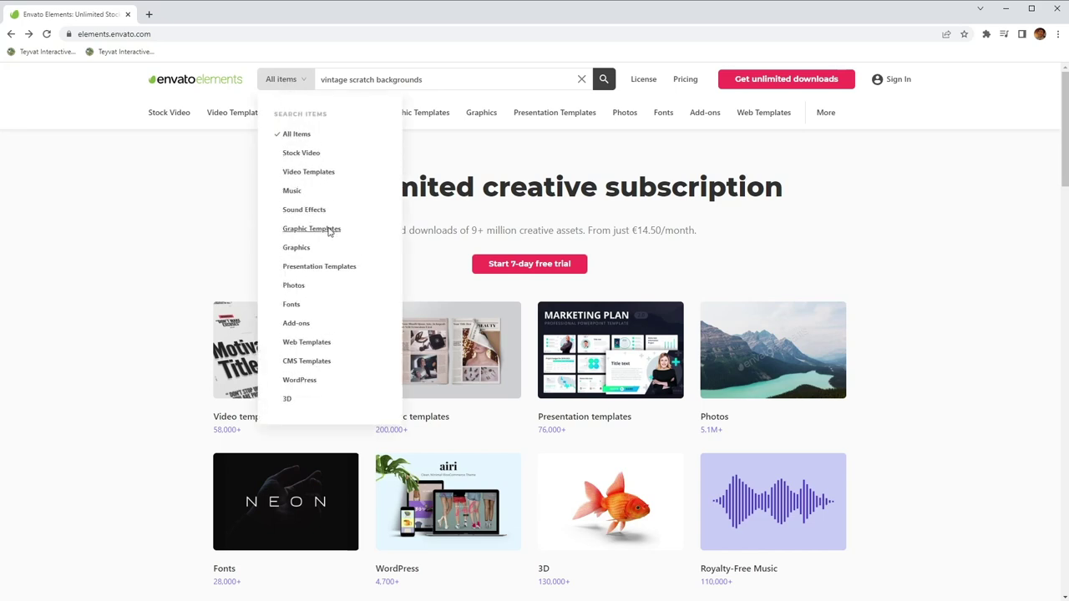
{"action": "left_click", "coordinate": [306, 249]}
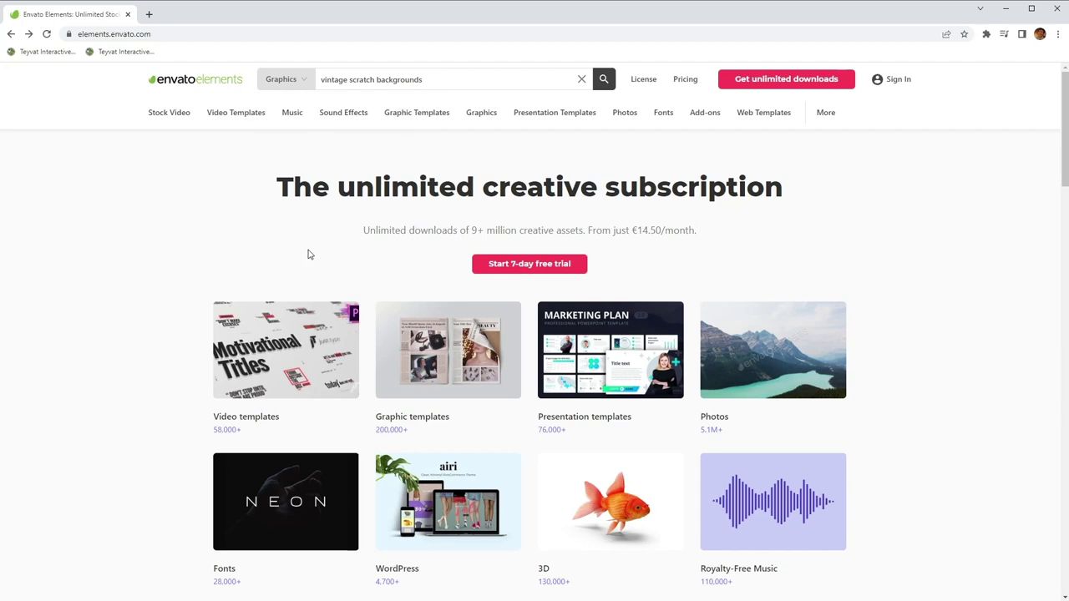
{"action": "left_click", "coordinate": [604, 80]}
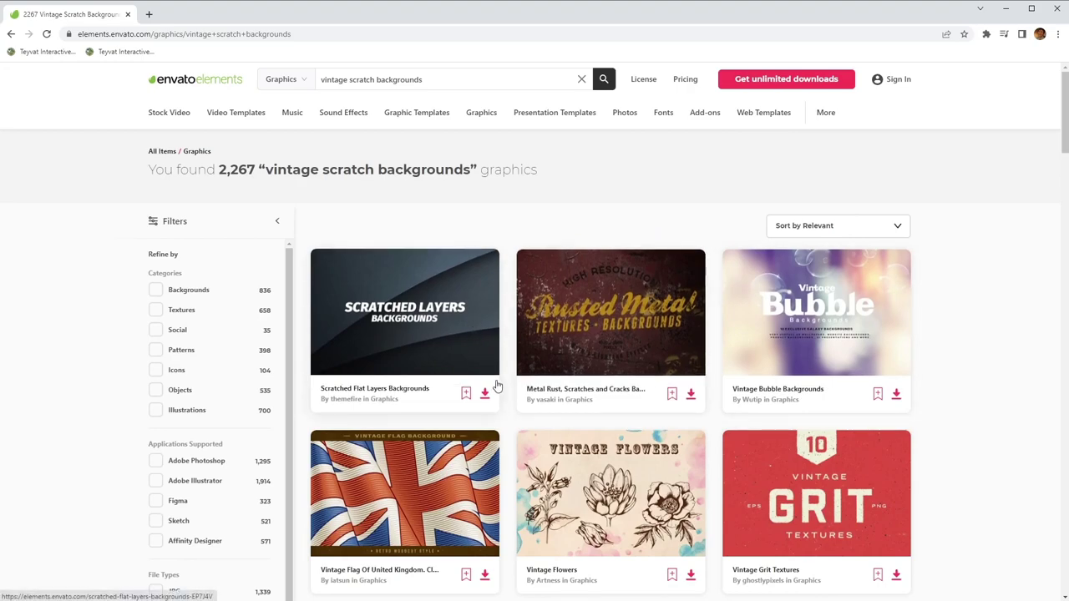
Step: Open the Vintage Scratch Backgrounds item from the search results
{"action": "scroll", "coordinate": [497, 385], "scroll_direction": "down", "scroll_amount": 2}
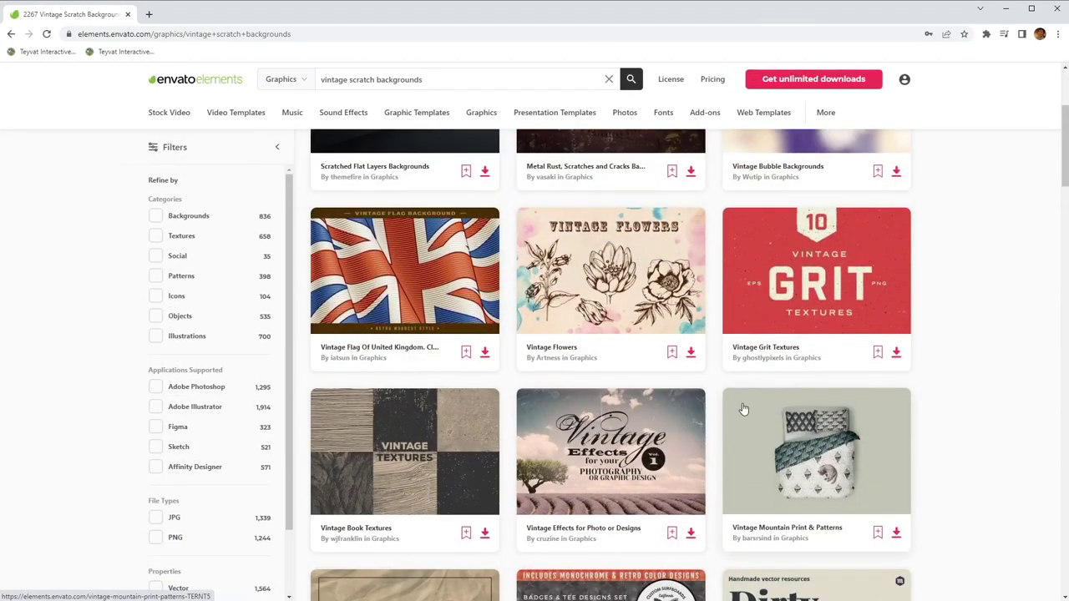
{"action": "scroll", "coordinate": [743, 408], "scroll_direction": "down", "scroll_amount": 3}
{"action": "scroll", "coordinate": [743, 408], "scroll_direction": "down", "scroll_amount": 3}
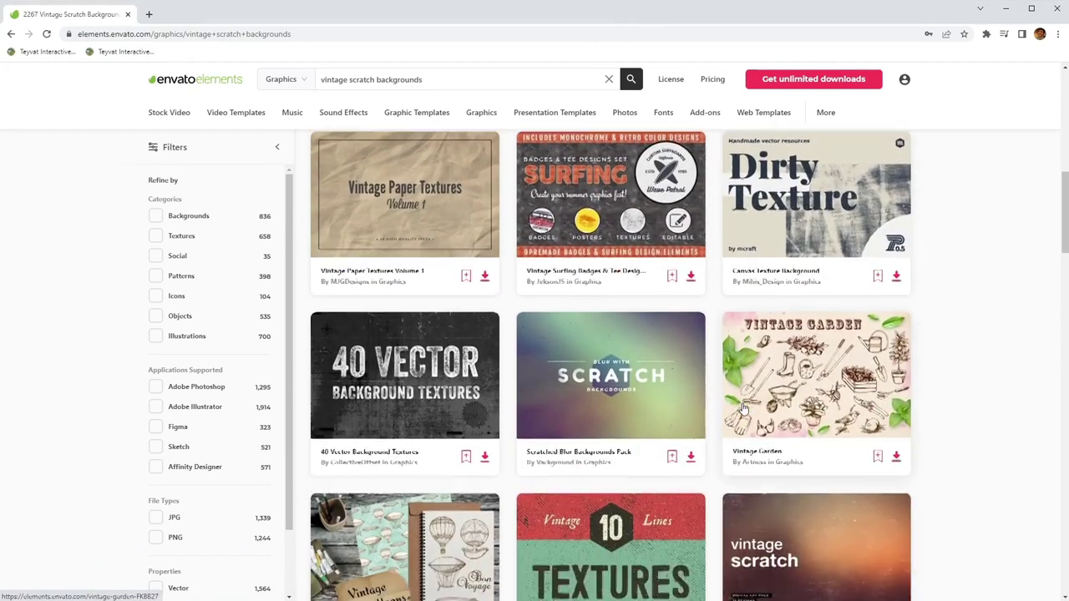
{"action": "scroll", "coordinate": [743, 409], "scroll_direction": "down", "scroll_amount": 2}
{"action": "scroll", "coordinate": [849, 490], "scroll_direction": "down", "scroll_amount": 1}
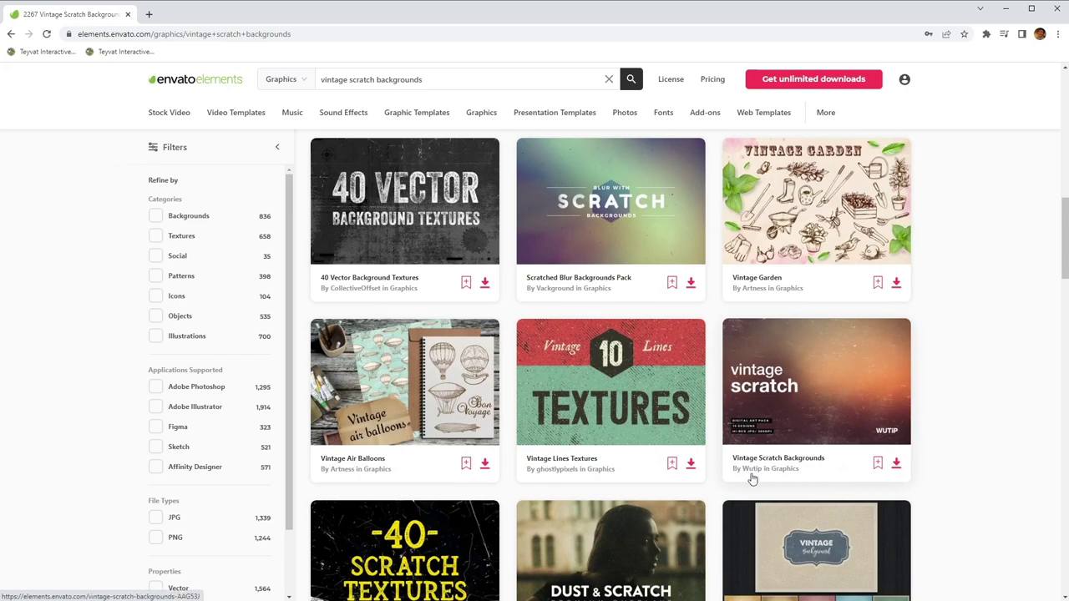
{"action": "left_click", "coordinate": [845, 391]}
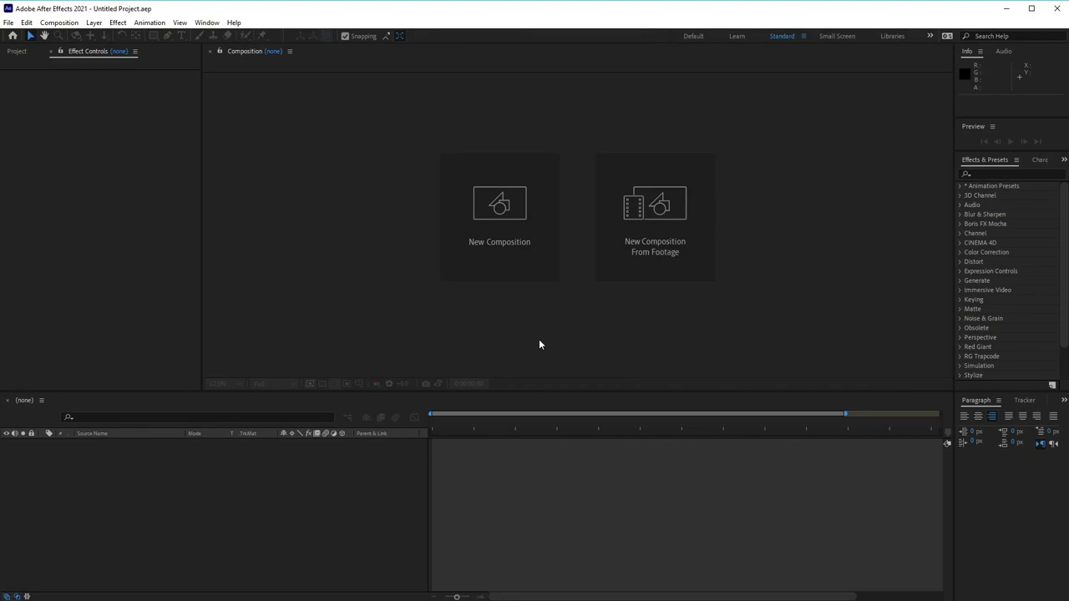
Step: Create Main Comp using the HDTV 1080 29.97 preset with a 0:01:00:00 duration
{"action": "left_click", "coordinate": [520, 232]}
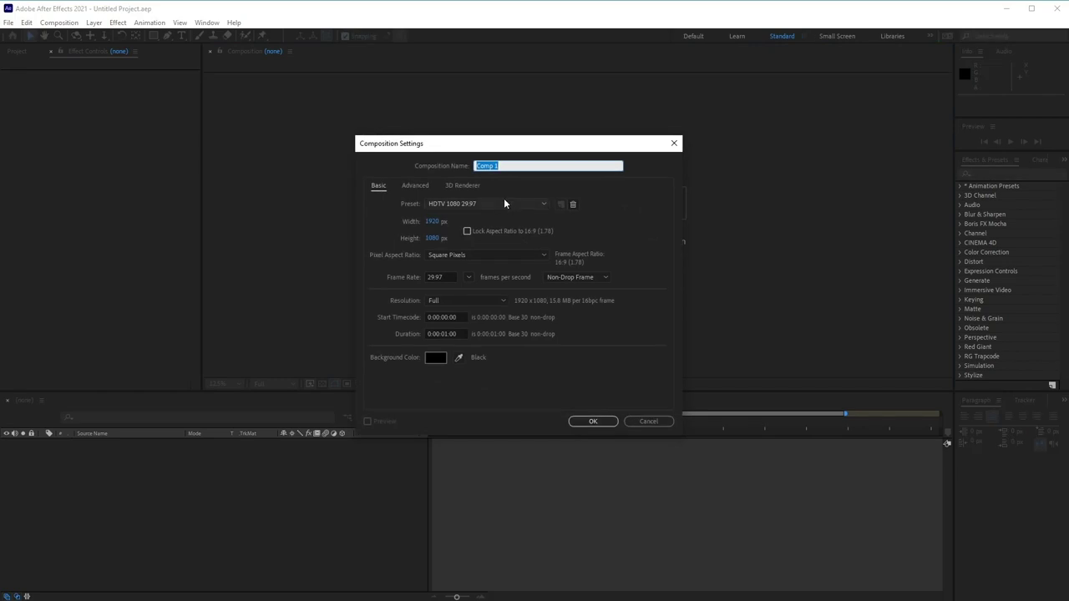
{"action": "type", "text": "Main"}
{"action": "left_click", "coordinate": [467, 206]}
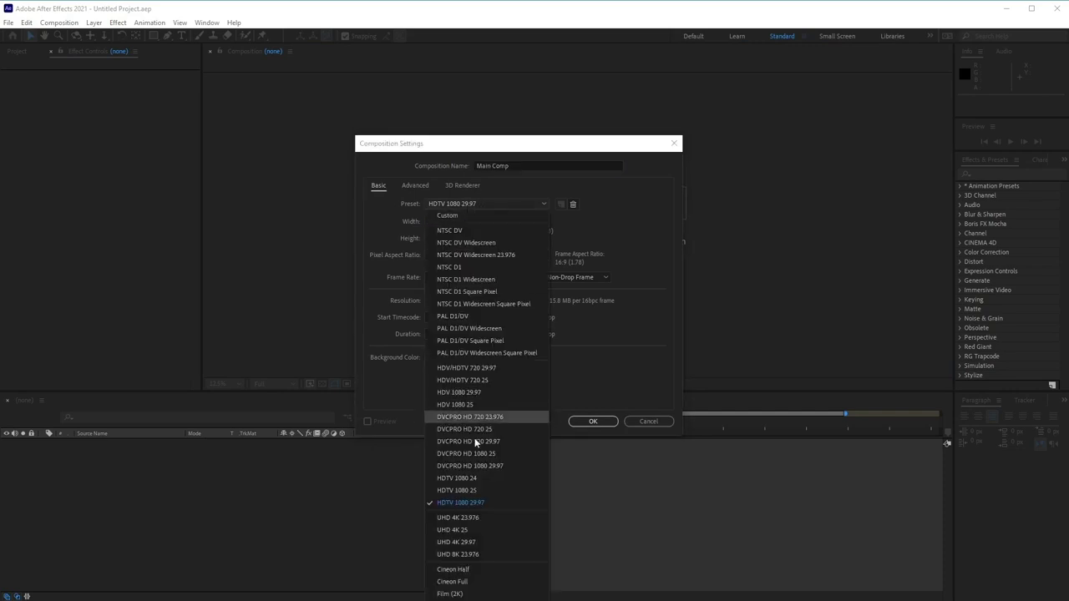
{"action": "left_click", "coordinate": [492, 504]}
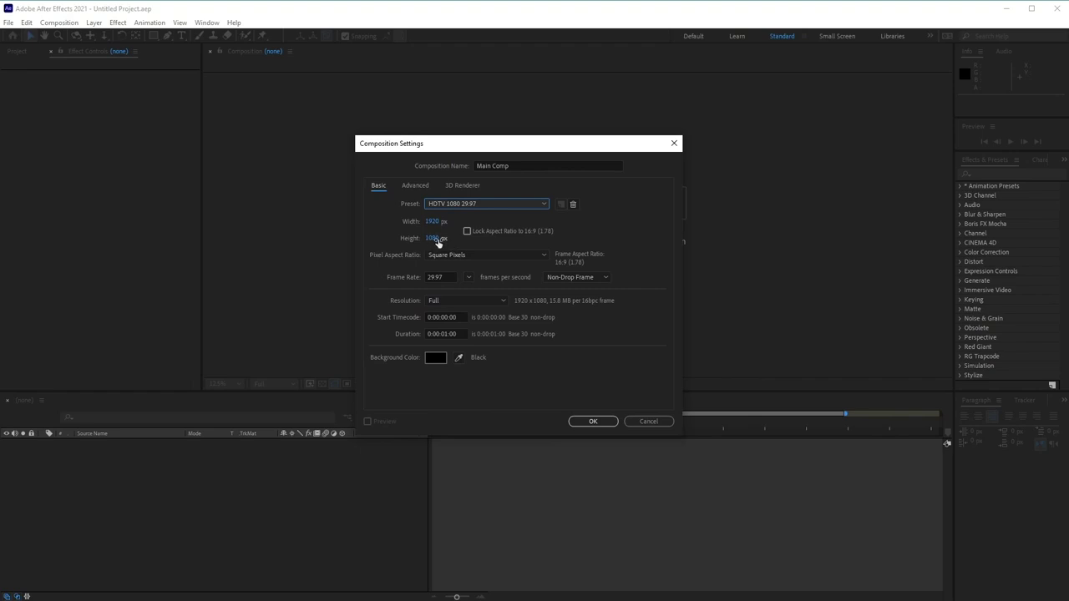
{"action": "left_click", "coordinate": [445, 334]}
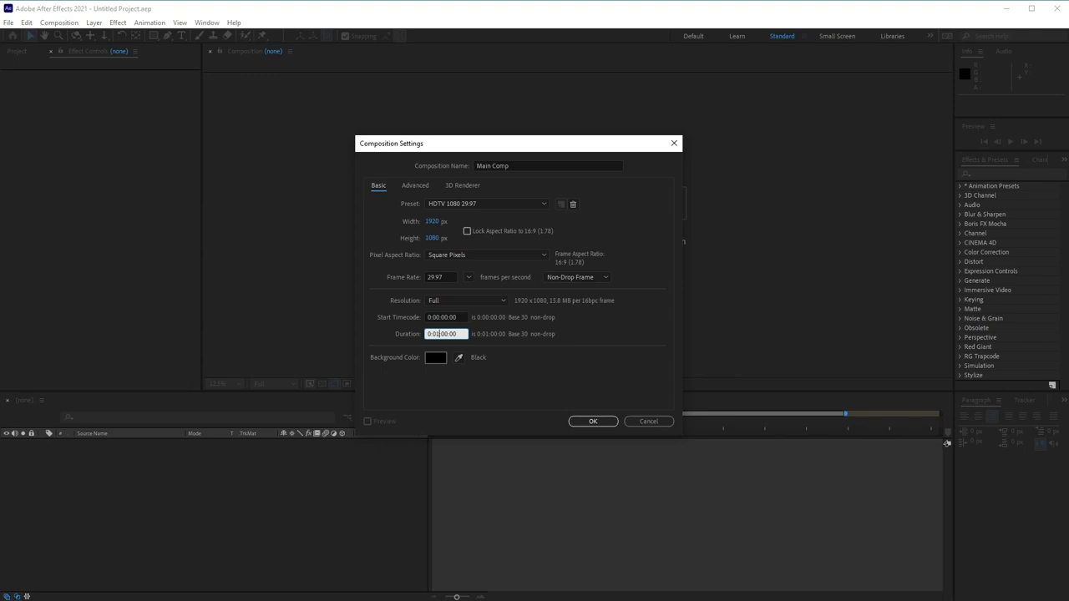
{"action": "left_click", "coordinate": [587, 422]}
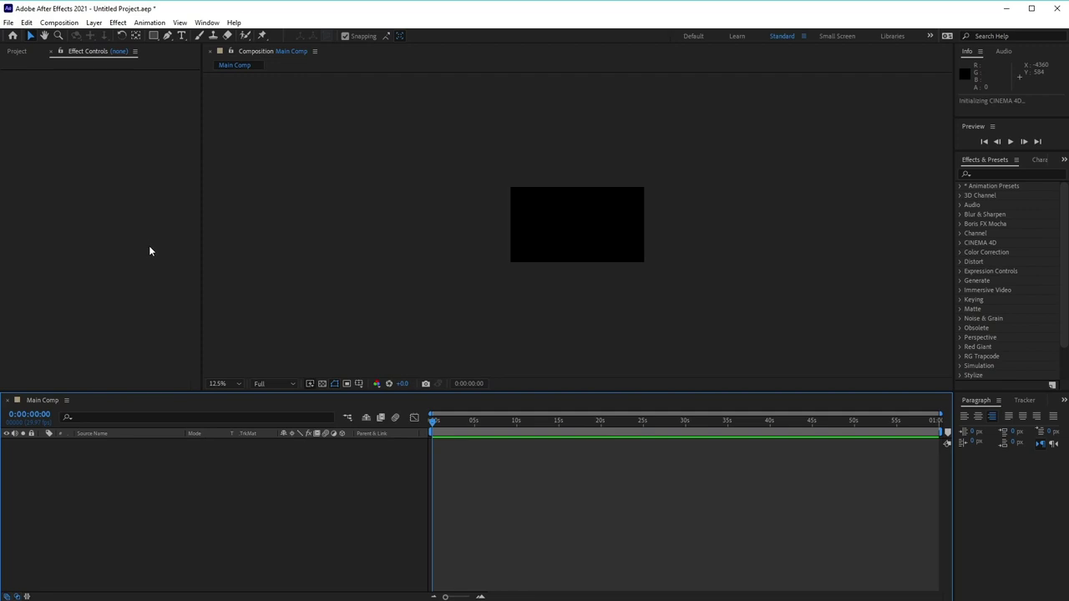
Step: Import every file from 1.jpg through LoFi Lounge.wav into the project
{"action": "left_click", "coordinate": [9, 23]}
{"action": "mouse_move", "coordinate": [88, 179]}
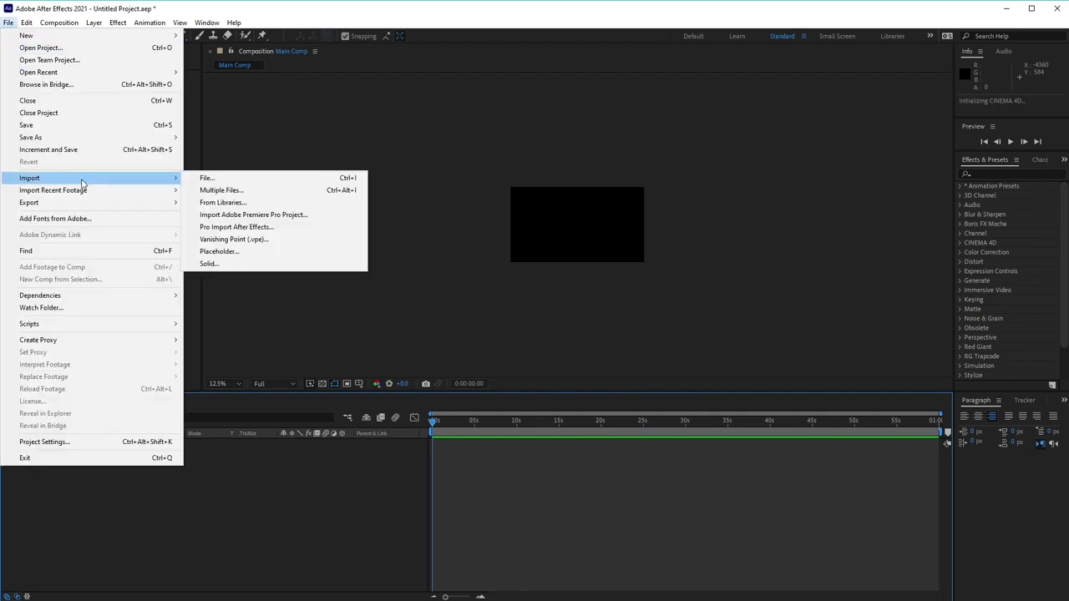
{"action": "left_click", "coordinate": [268, 182]}
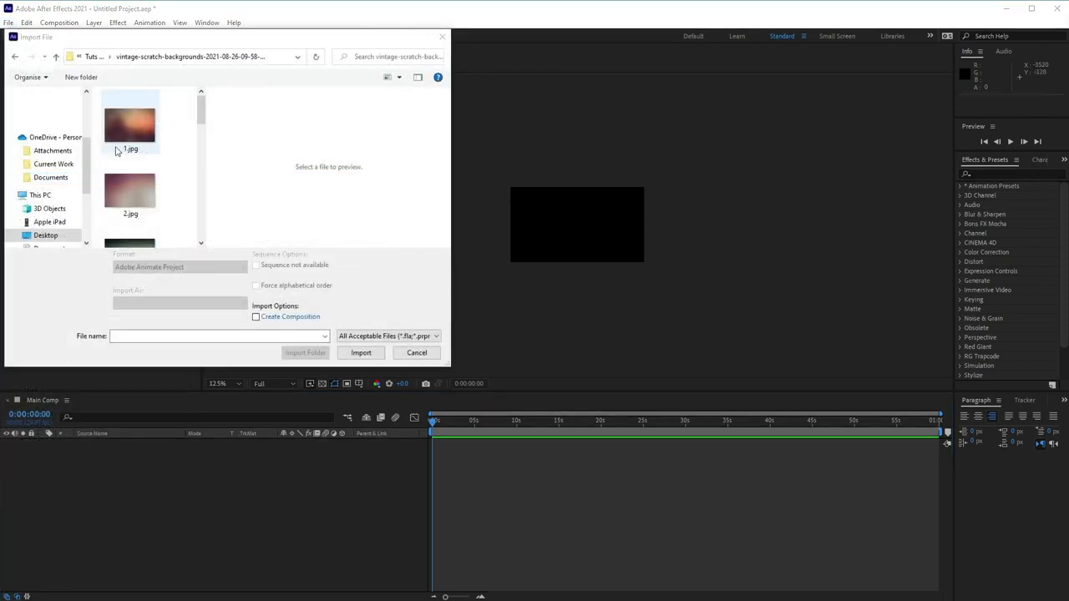
{"action": "left_click", "coordinate": [117, 151]}
{"action": "scroll", "coordinate": [322, 215], "scroll_direction": "down", "scroll_amount": 1}
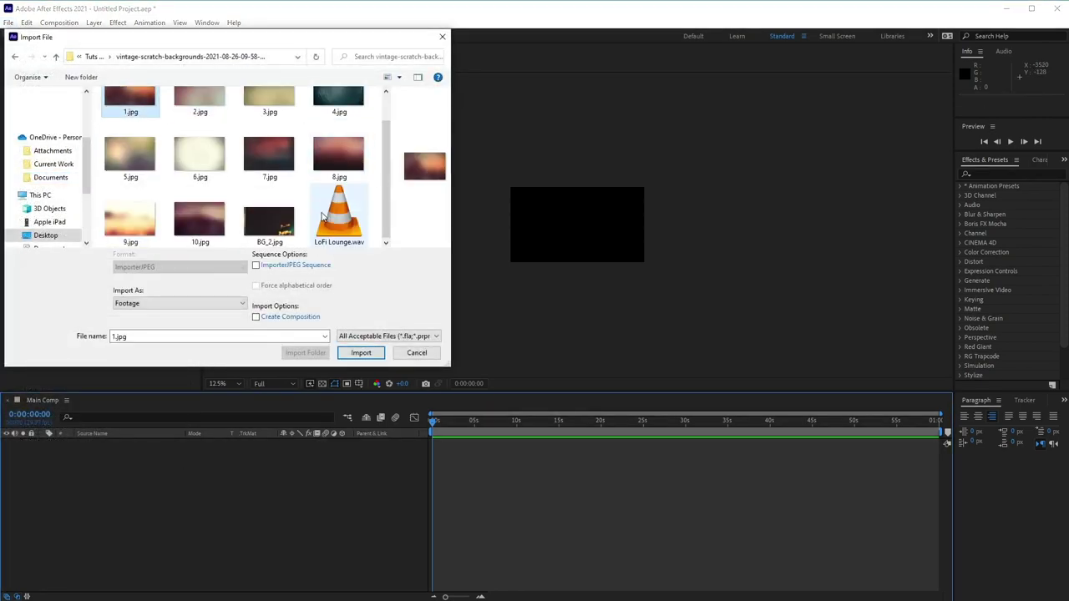
{"action": "left_click", "coordinate": [334, 219], "text": "shift"}
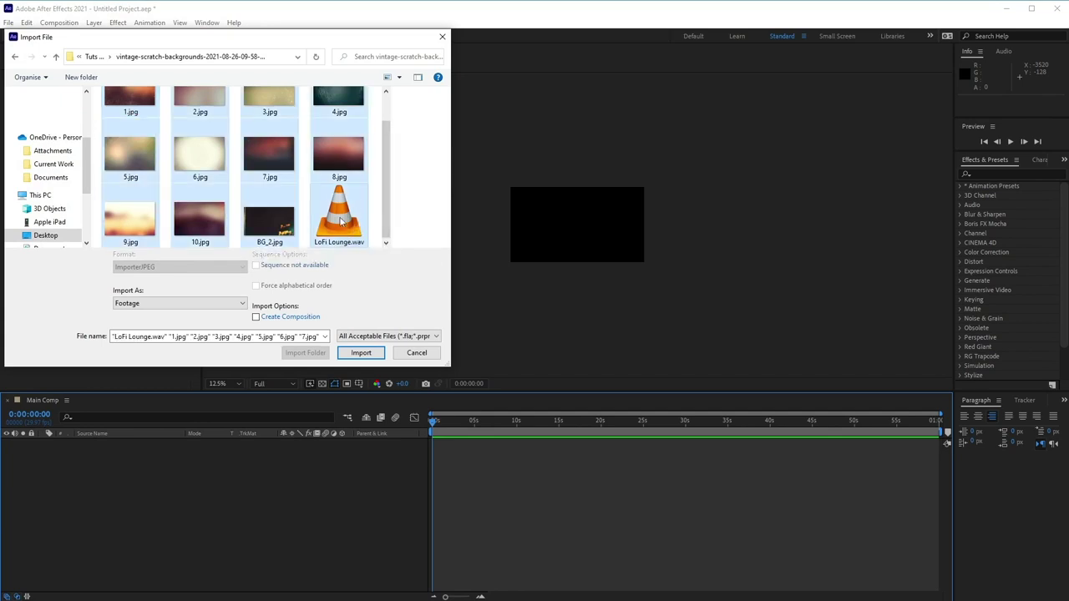
{"action": "left_click", "coordinate": [361, 353]}
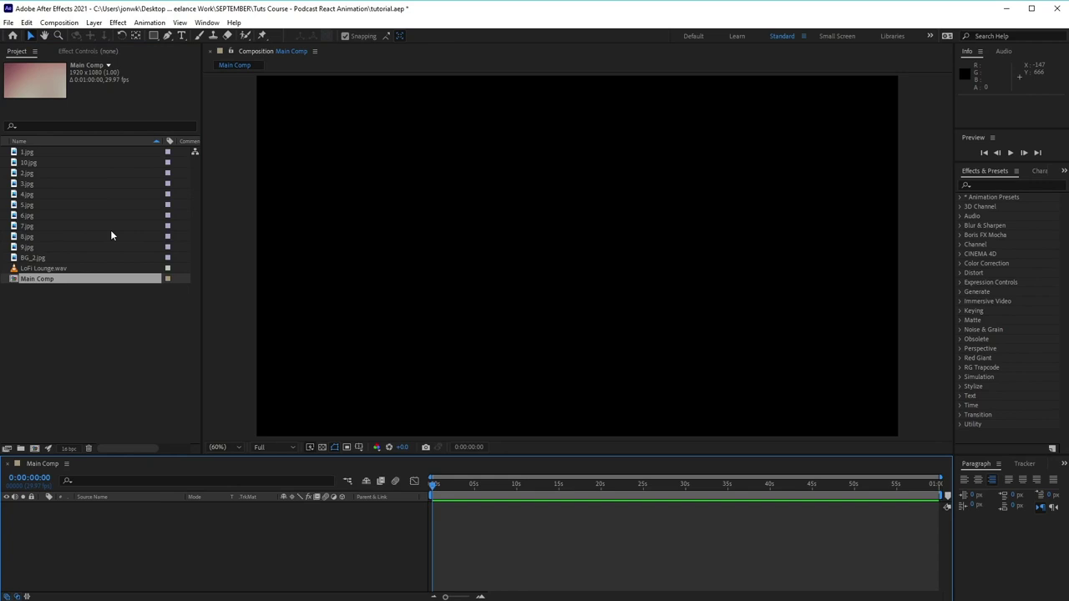
{"action": "left_click", "coordinate": [120, 333]}
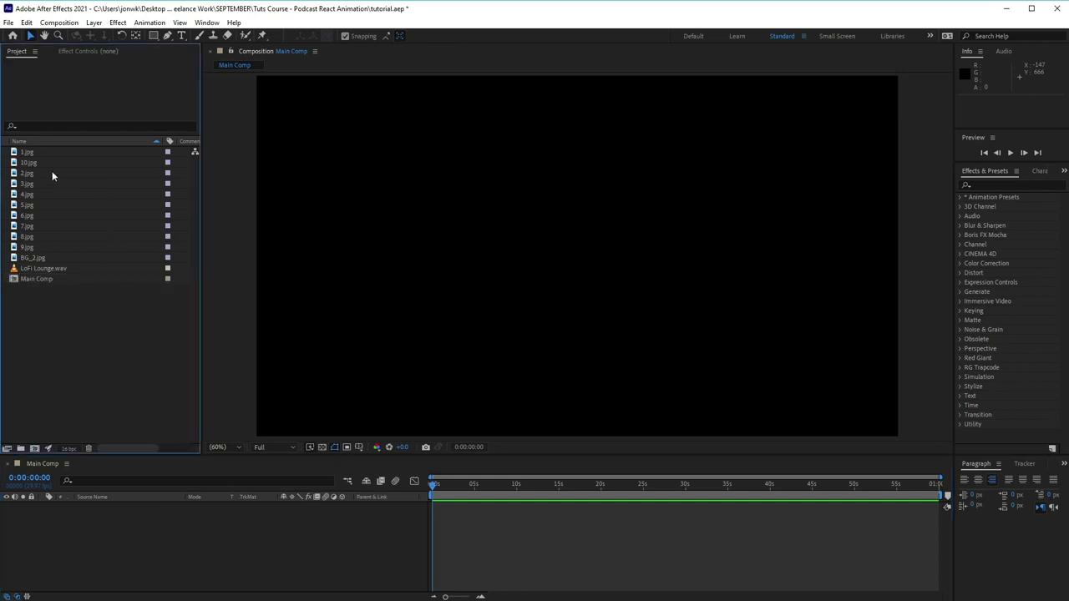
Step: Layer 7.jpg, two copies of 1.jpg, and 3.jpg on top in Main Comp
{"action": "left_click", "coordinate": [60, 226]}
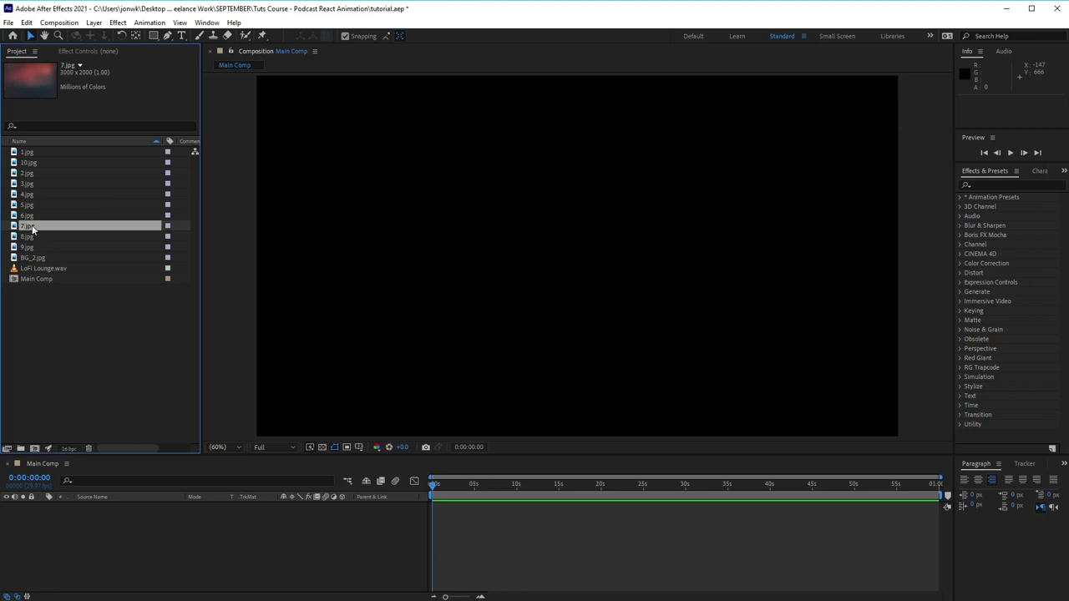
{"action": "left_click_drag", "start_coordinate": [32, 229], "coordinate": [112, 535]}
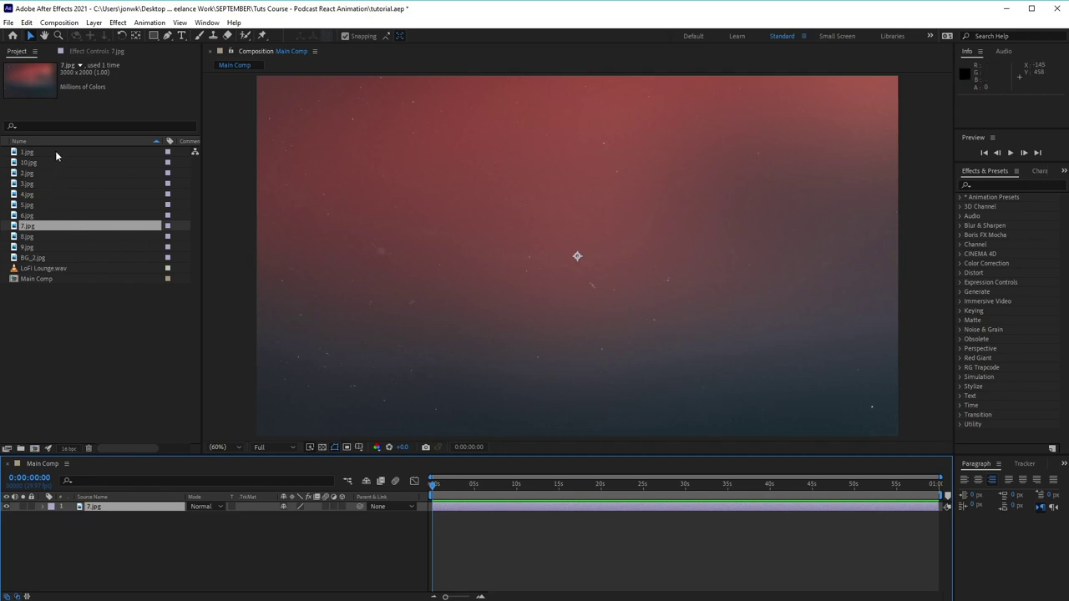
{"action": "left_click_drag", "start_coordinate": [55, 150], "coordinate": [142, 505]}
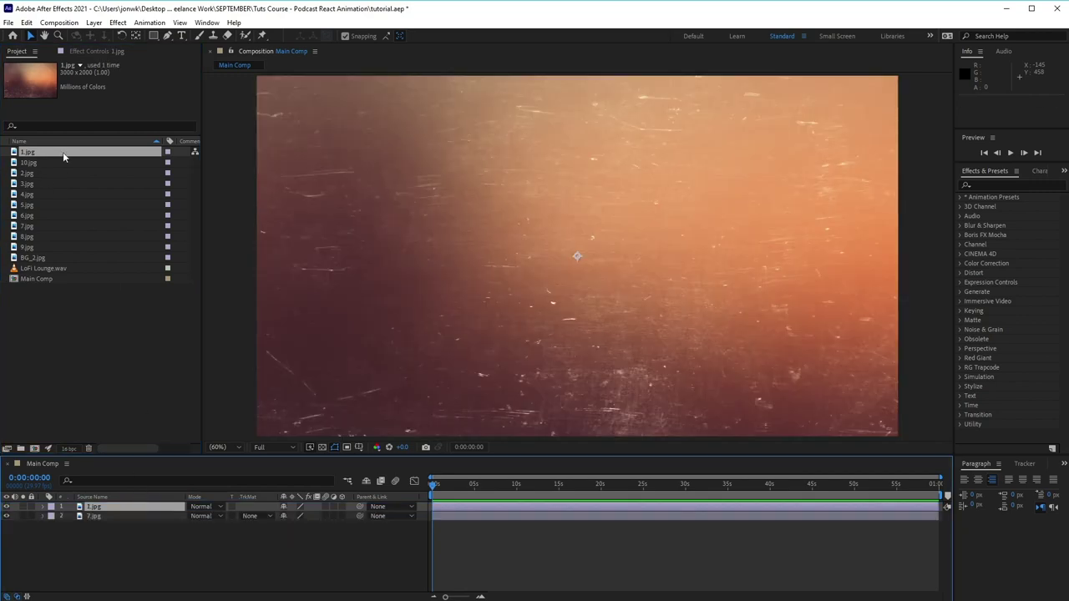
{"action": "left_click_drag", "start_coordinate": [64, 151], "coordinate": [144, 510]}
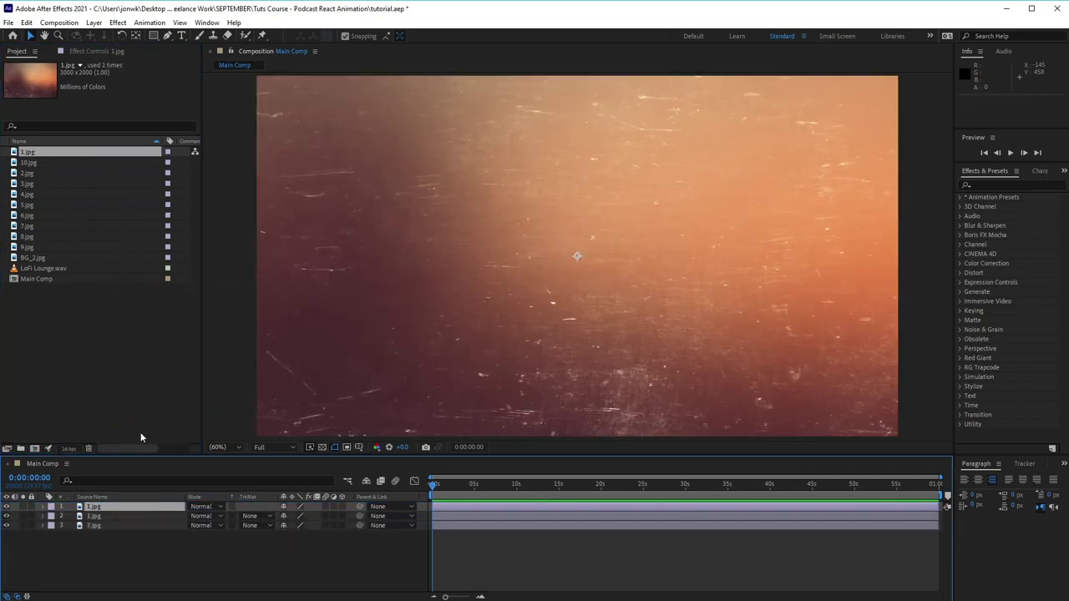
{"action": "left_click", "coordinate": [33, 185]}
{"action": "left_click_drag", "start_coordinate": [32, 187], "coordinate": [144, 504]}
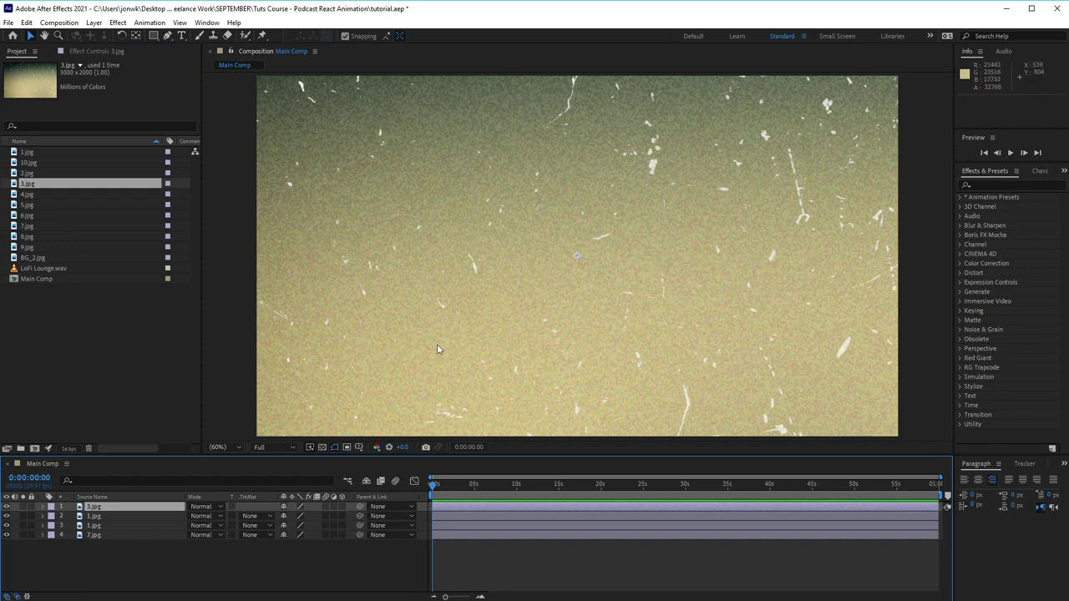
Step: Set the 3.jpg layer to Overlay mode at 50% opacity
{"action": "left_click", "coordinate": [221, 506]}
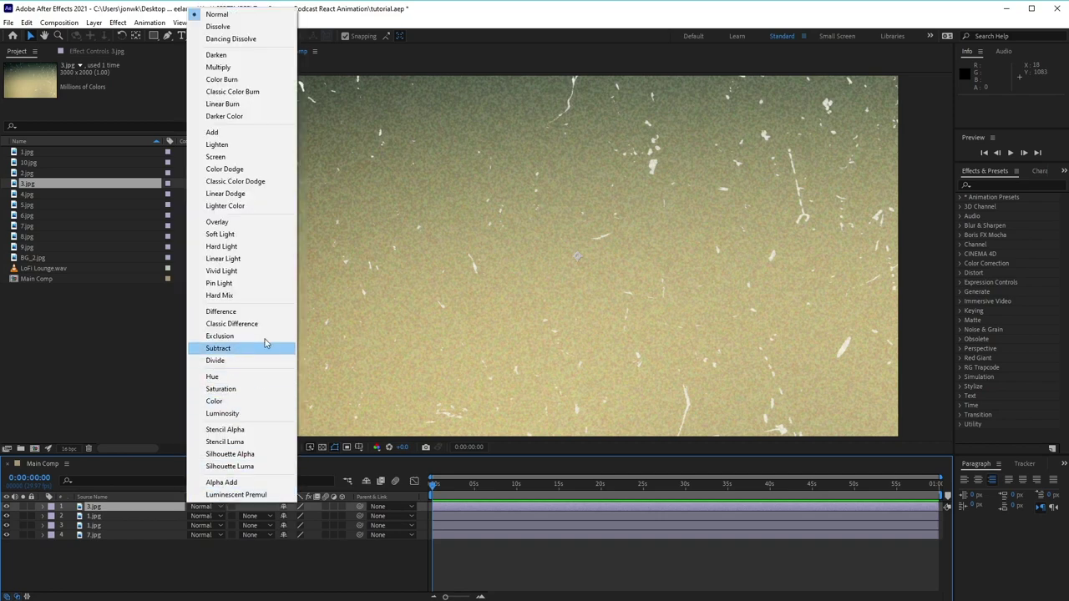
{"action": "left_click", "coordinate": [283, 225]}
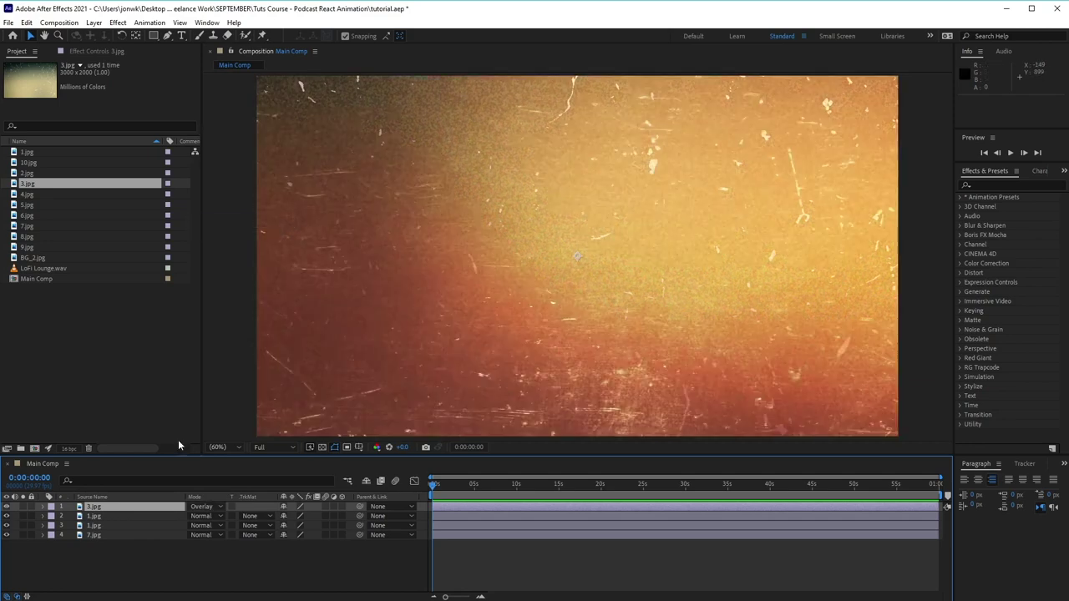
{"action": "left_click", "coordinate": [44, 509]}
{"action": "left_click", "coordinate": [53, 516]}
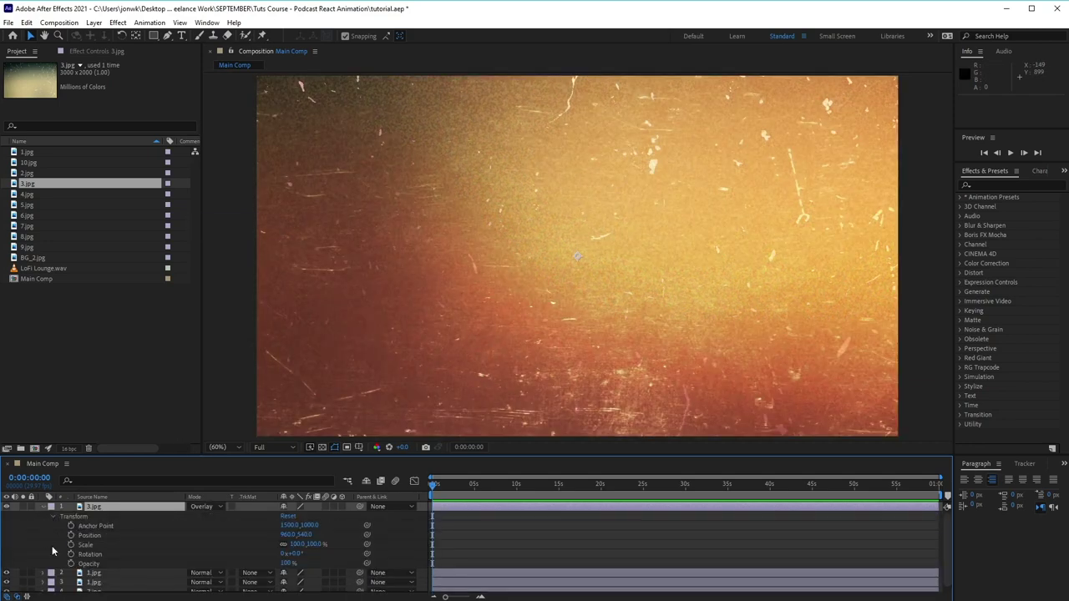
{"action": "left_click", "coordinate": [286, 564]}
{"action": "type", "text": "50"}
{"action": "key", "text": "Return"}
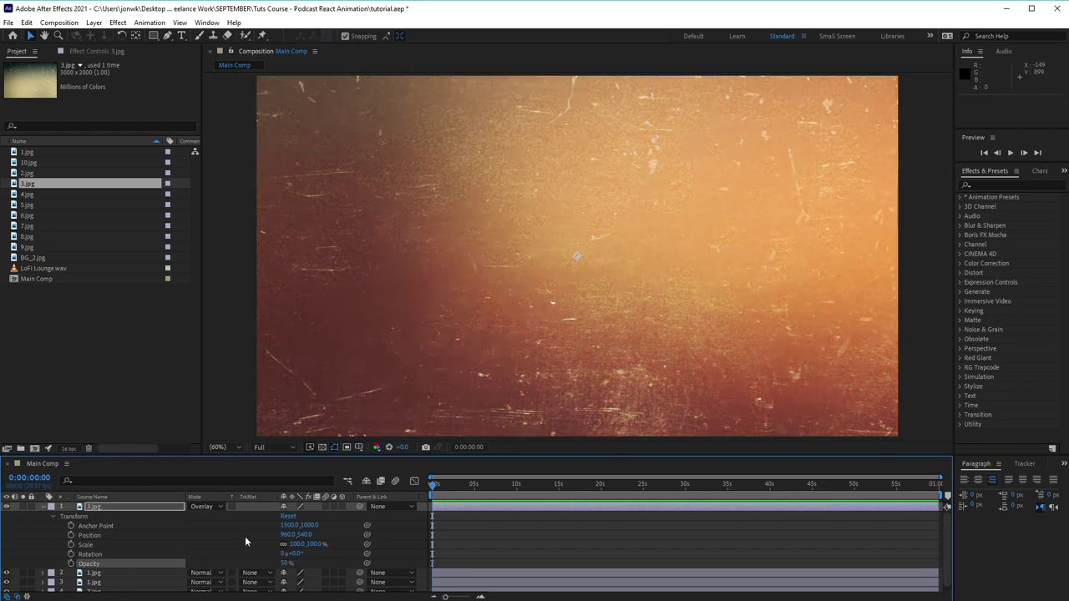
{"action": "left_click", "coordinate": [43, 506]}
Step: Set the upper 1.jpg layer to Overlay mode at 50% opacity
{"action": "left_click", "coordinate": [93, 516]}
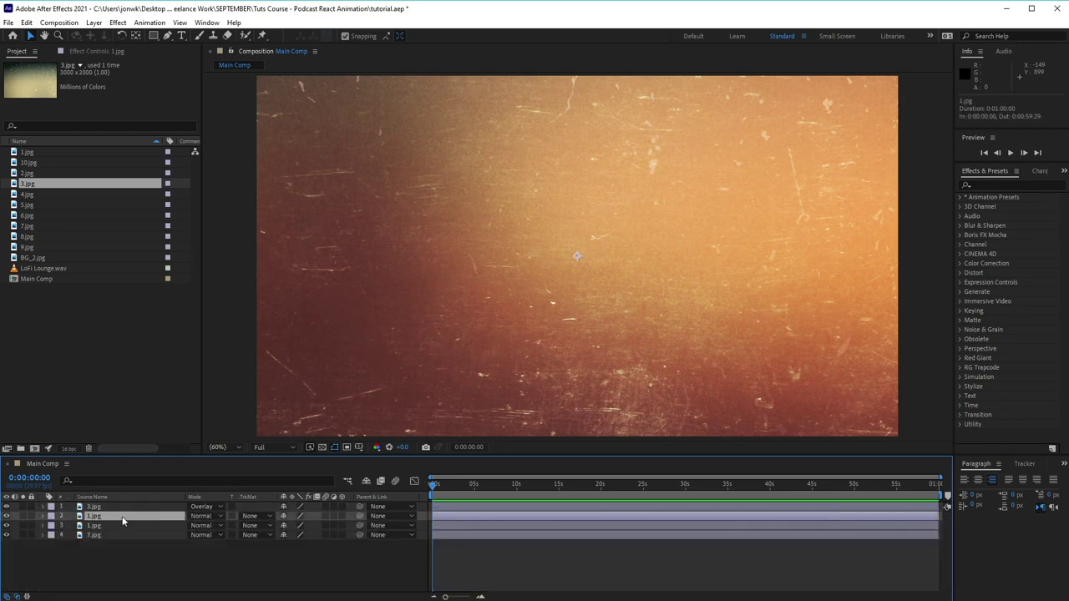
{"action": "left_click", "coordinate": [212, 517]}
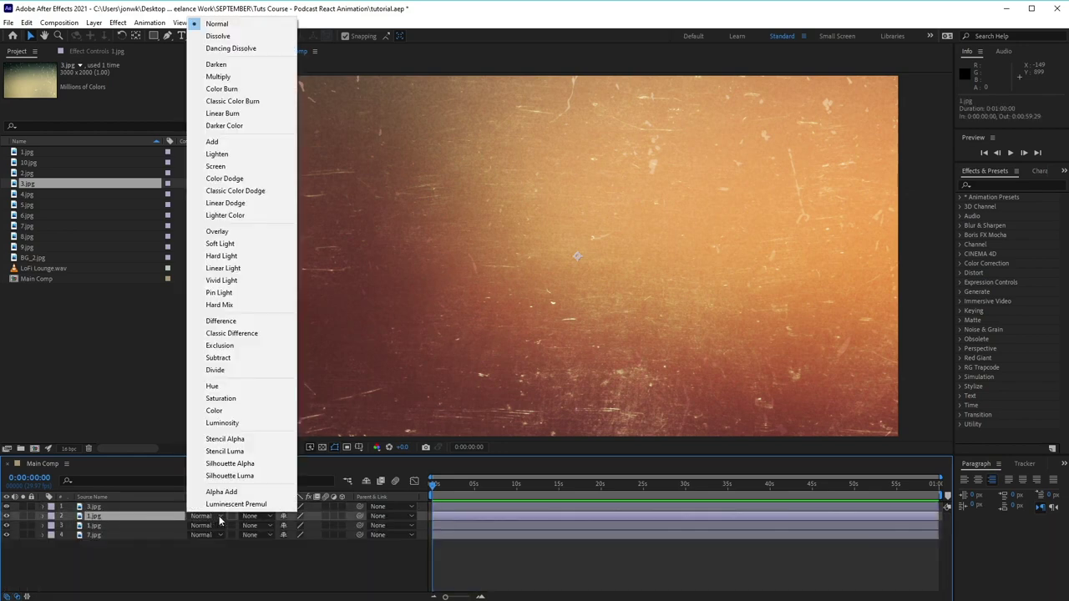
{"action": "left_click", "coordinate": [244, 231]}
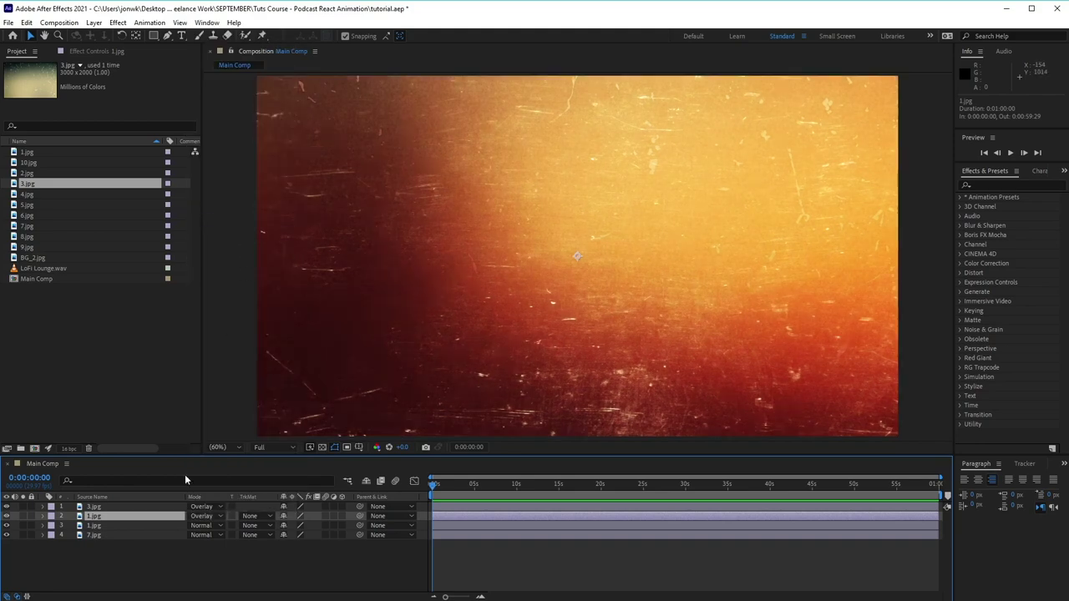
{"action": "left_click", "coordinate": [44, 516]}
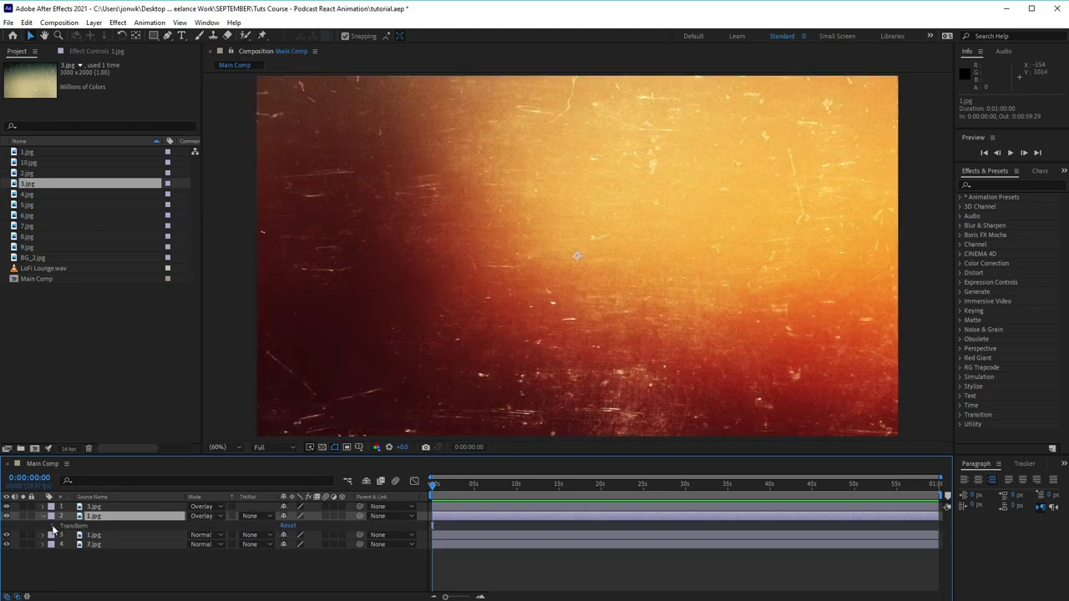
{"action": "left_click", "coordinate": [52, 525]}
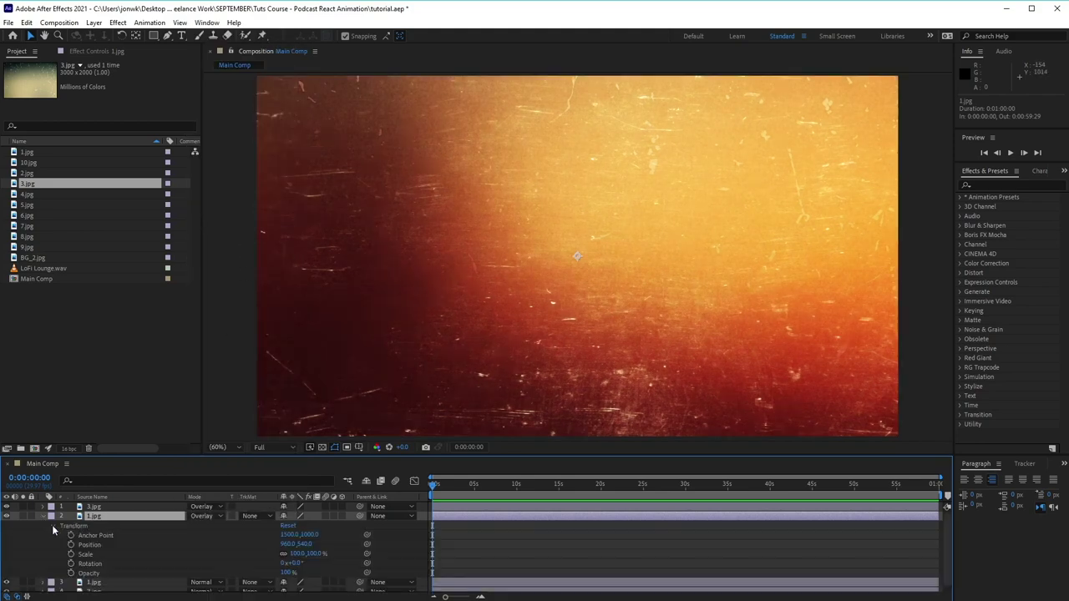
{"action": "left_click", "coordinate": [287, 573]}
{"action": "type", "text": "50"}
{"action": "key", "text": "Return"}
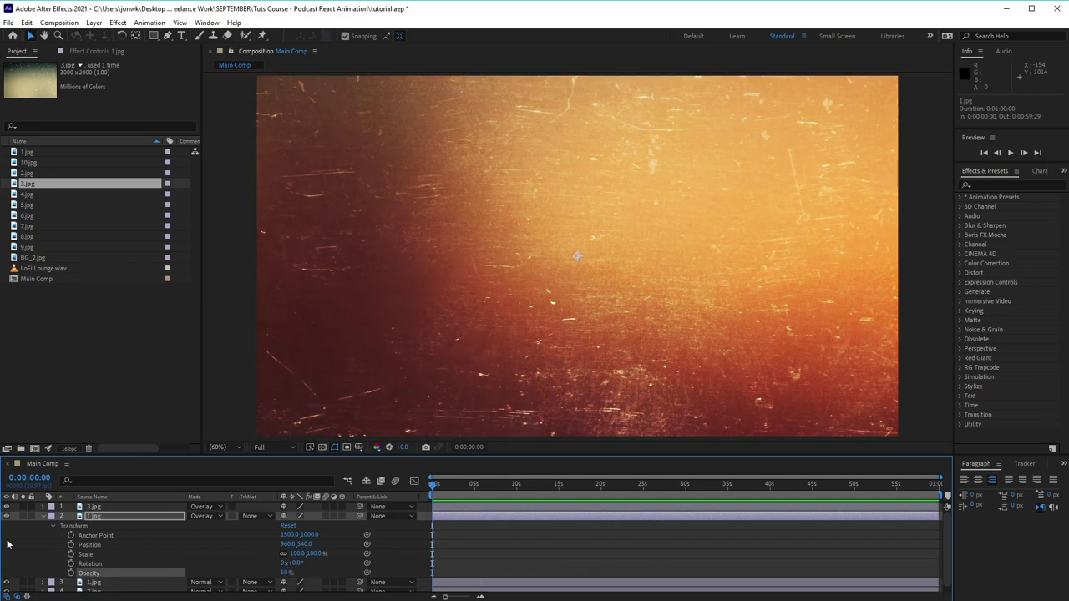
{"action": "left_click", "coordinate": [43, 517]}
Step: Set the lower 1.jpg layer's blending mode to Multiply
{"action": "left_click", "coordinate": [126, 527]}
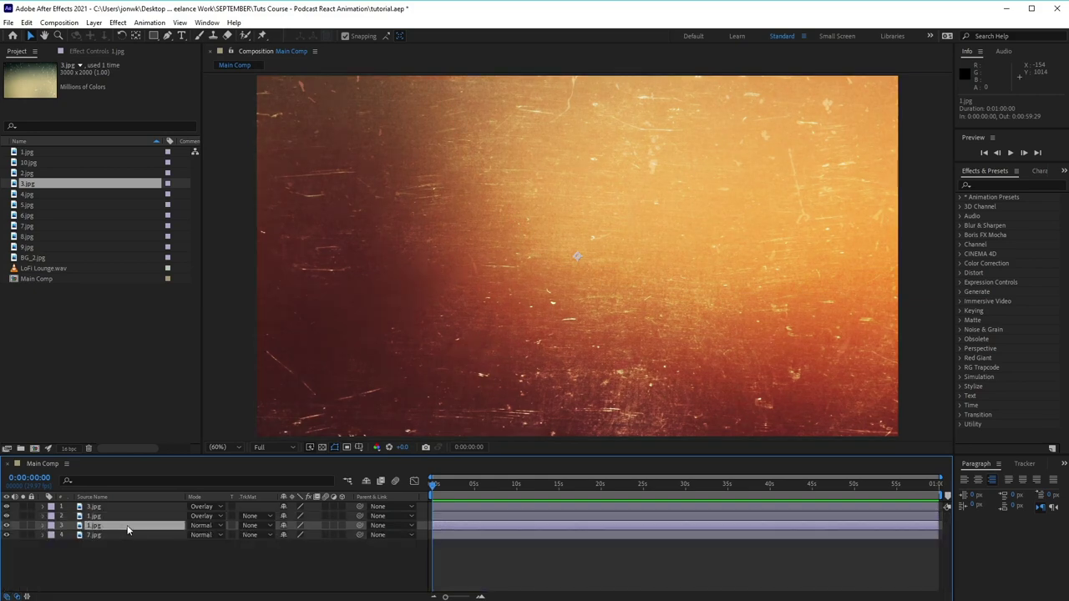
{"action": "left_click", "coordinate": [219, 527]}
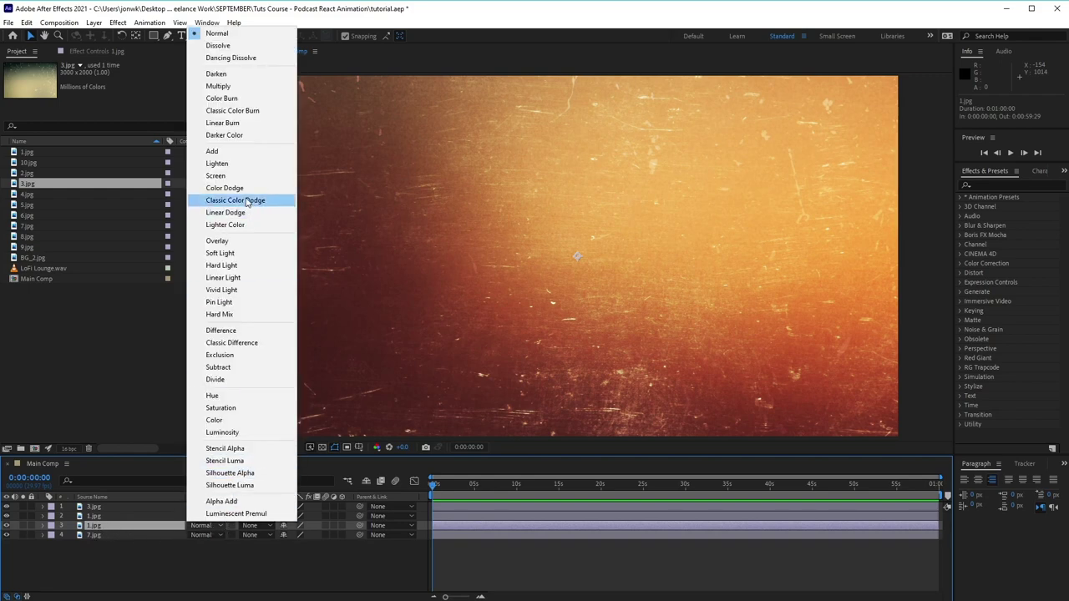
{"action": "left_click", "coordinate": [218, 86]}
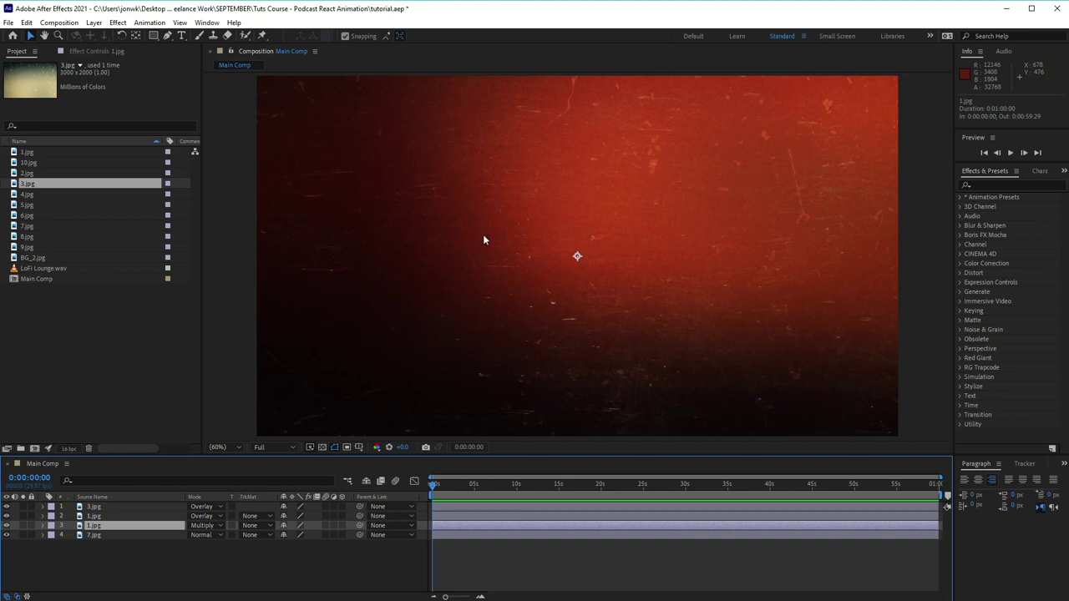
Step: Add Adjustment Layer 1 and move it to the top of the layer stack
{"action": "left_click", "coordinate": [93, 22]}
{"action": "mouse_move", "coordinate": [100, 35]}
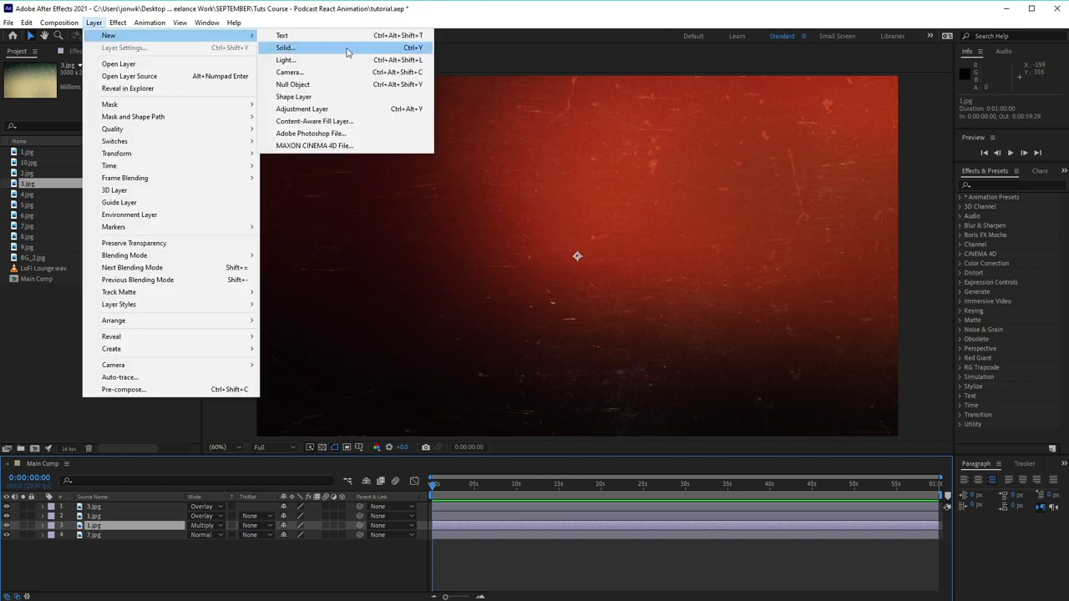
{"action": "left_click", "coordinate": [371, 112]}
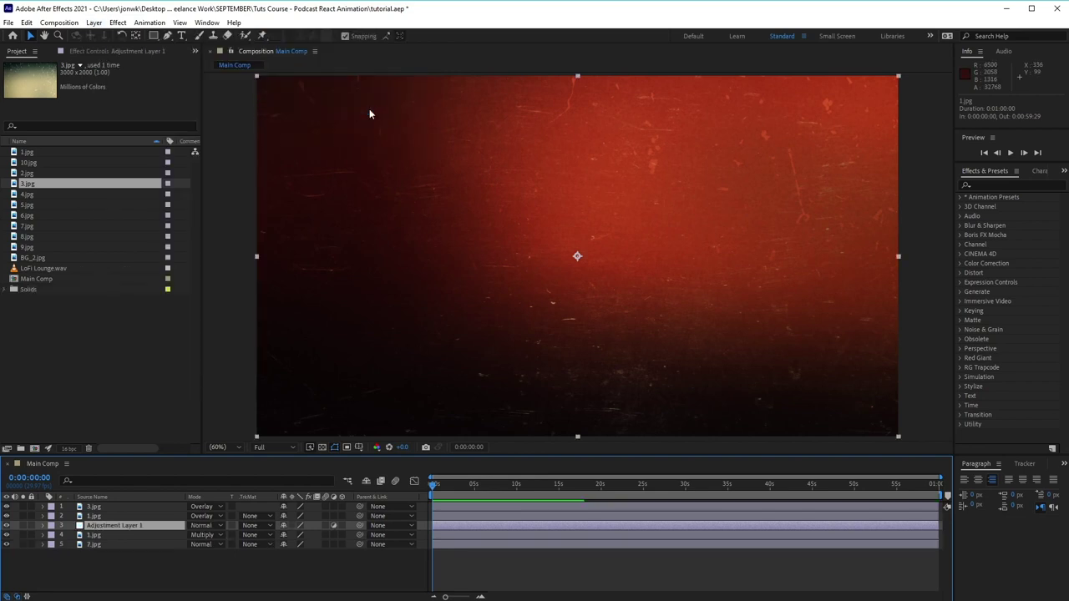
{"action": "left_click", "coordinate": [147, 527]}
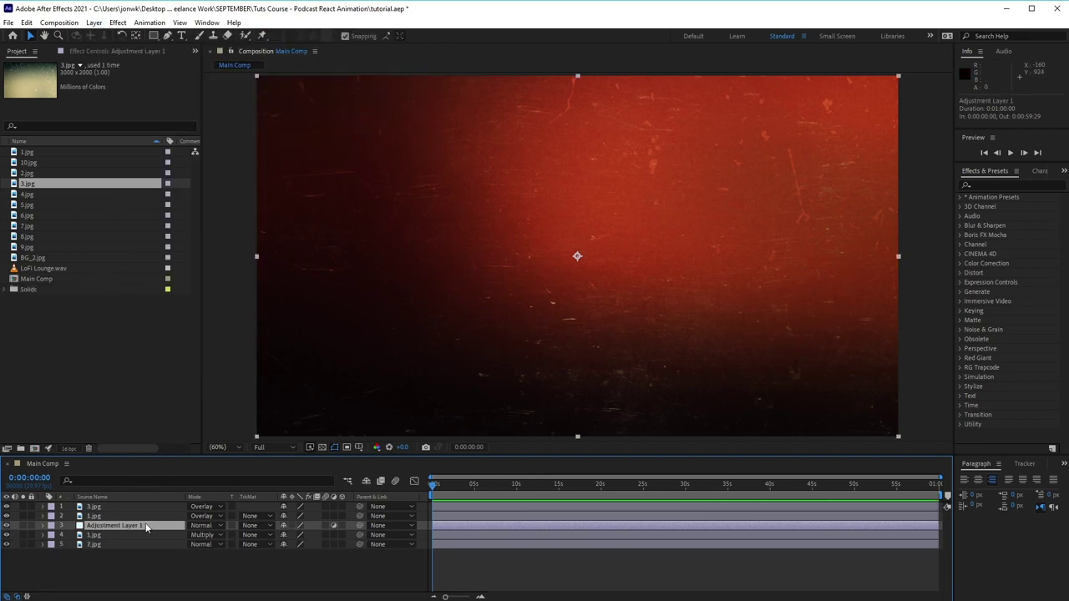
{"action": "left_click_drag", "start_coordinate": [147, 527], "coordinate": [159, 504]}
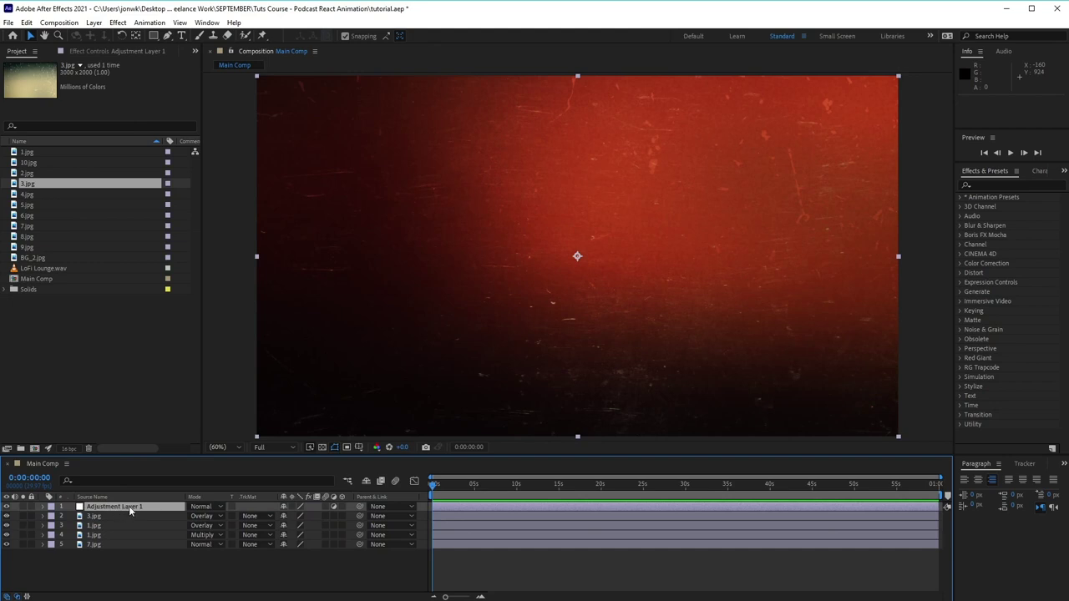
Step: Apply the Hue/Saturation effect to Adjustment Layer 1
{"action": "left_click", "coordinate": [992, 185]}
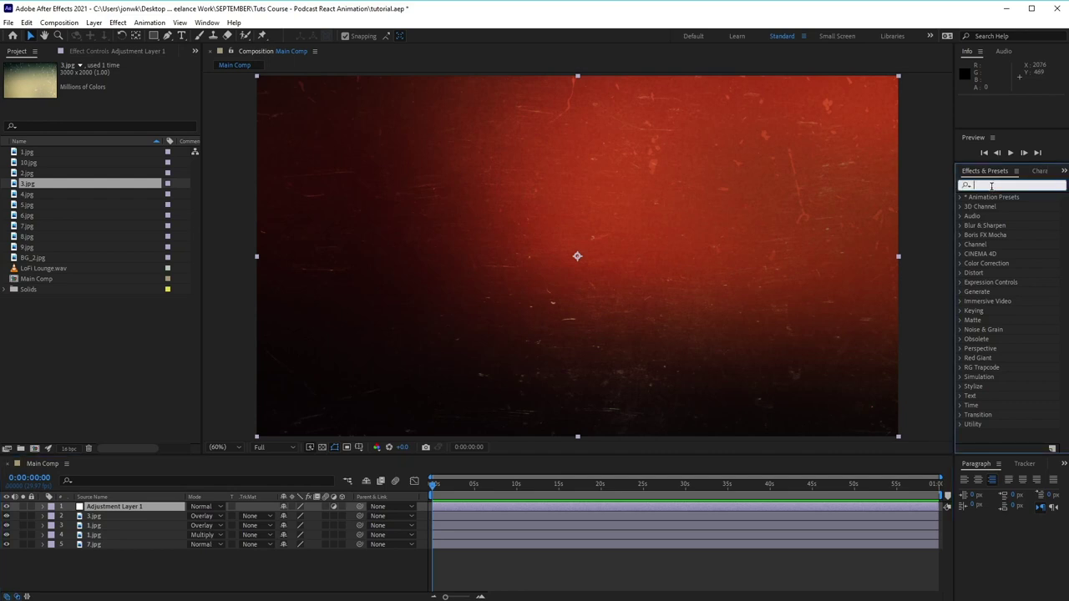
{"action": "type", "text": "hue"}
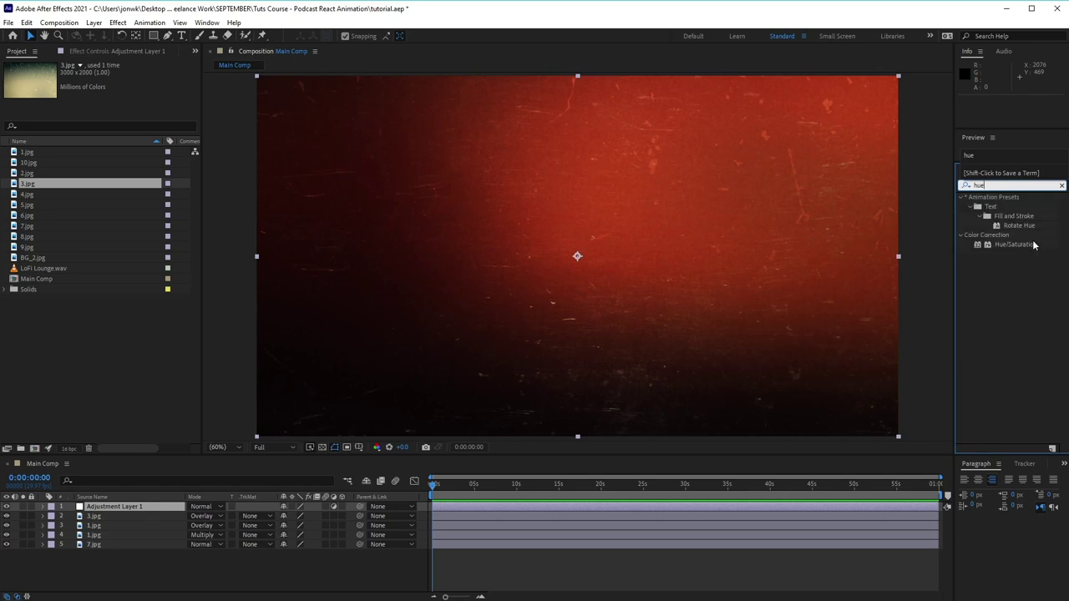
{"action": "left_click", "coordinate": [1034, 245]}
{"action": "left_click", "coordinate": [1019, 245]}
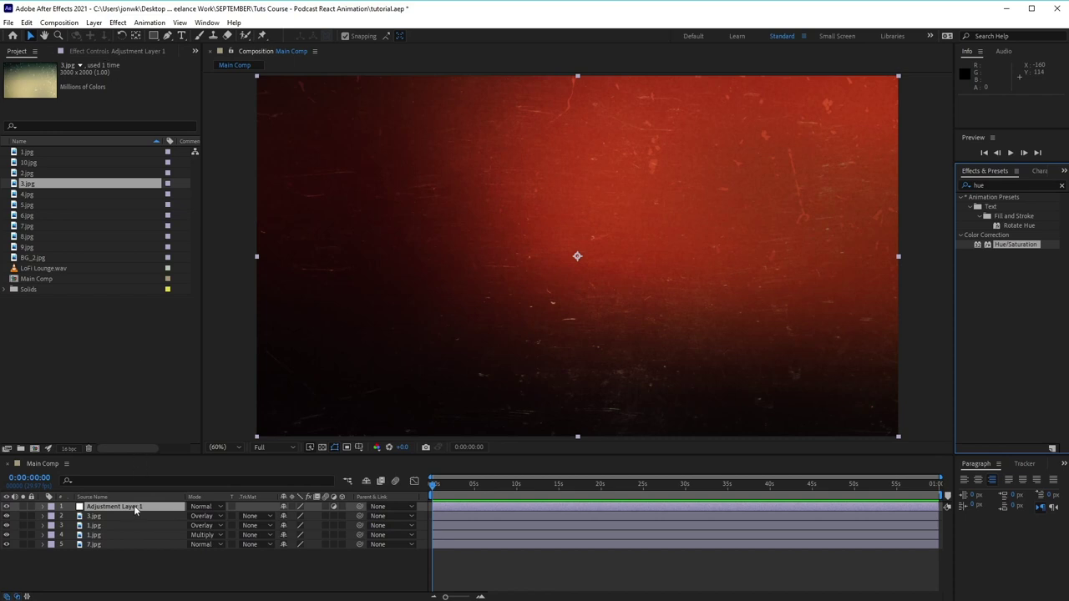
{"action": "double_click", "coordinate": [1015, 244]}
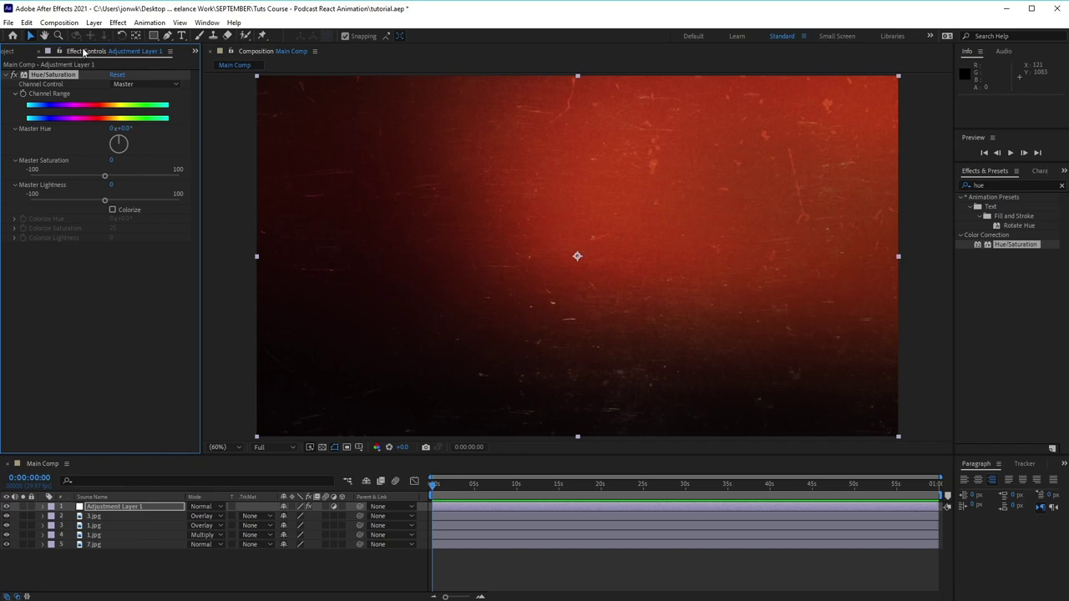
{"action": "key", "text": "ctrl+z"}
Step: Set Master Hue to +12° and Master Saturation to -43
{"action": "mouse_move", "coordinate": [118, 144]}
{"action": "left_mouse_down"}
{"action": "mouse_move", "coordinate": [116, 159]}
{"action": "mouse_move", "coordinate": [110, 138]}
{"action": "mouse_move", "coordinate": [137, 137]}
{"action": "left_mouse_up"}
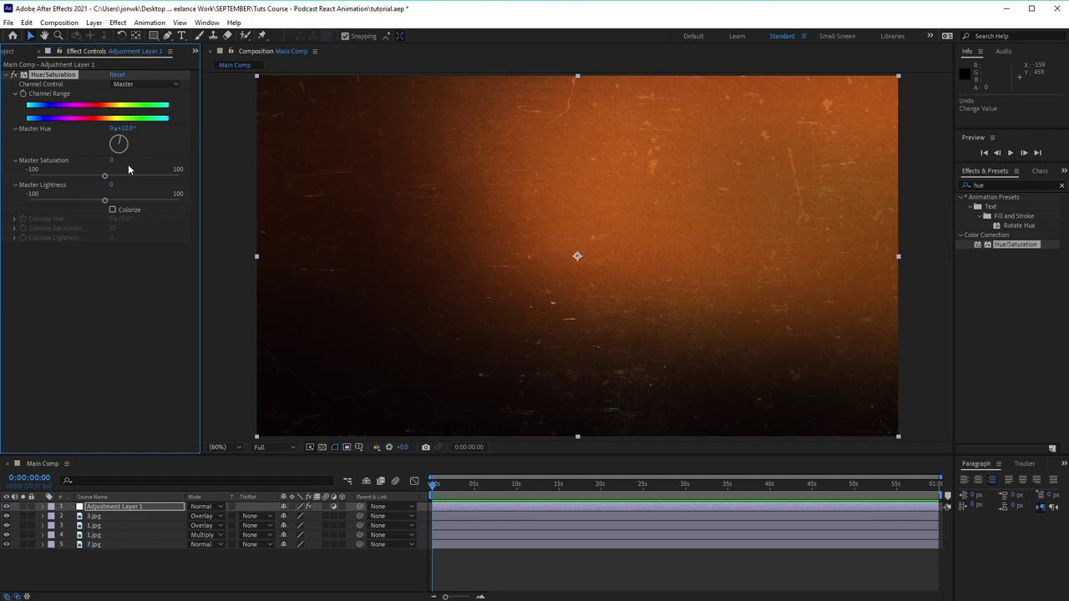
{"action": "left_click_drag", "start_coordinate": [105, 173], "coordinate": [71, 178]}
{"action": "left_click_drag", "start_coordinate": [72, 179], "coordinate": [74, 179]}
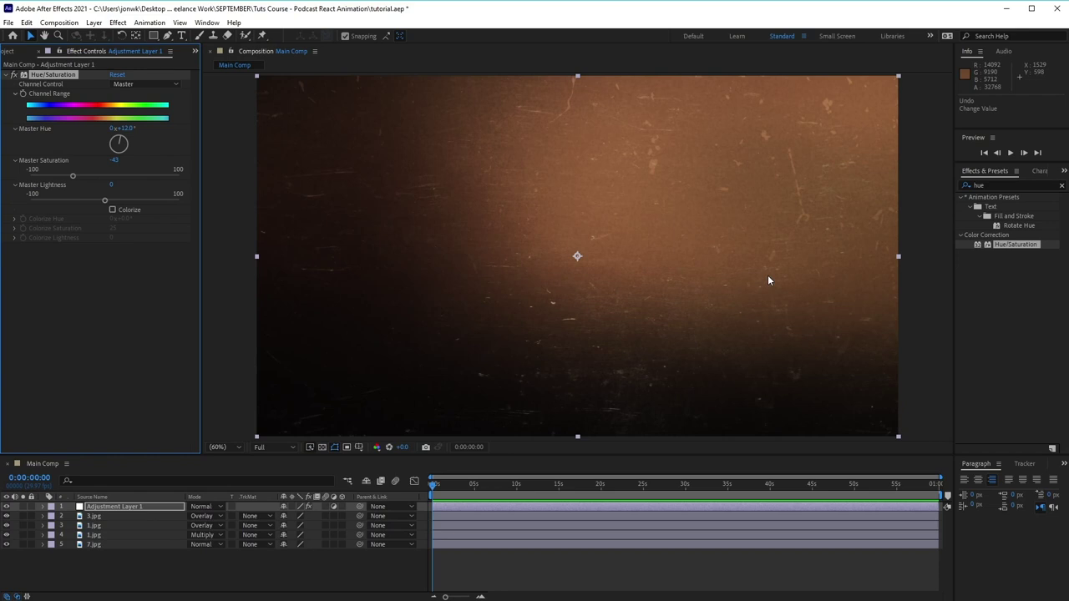
{"action": "left_click", "coordinate": [404, 270]}
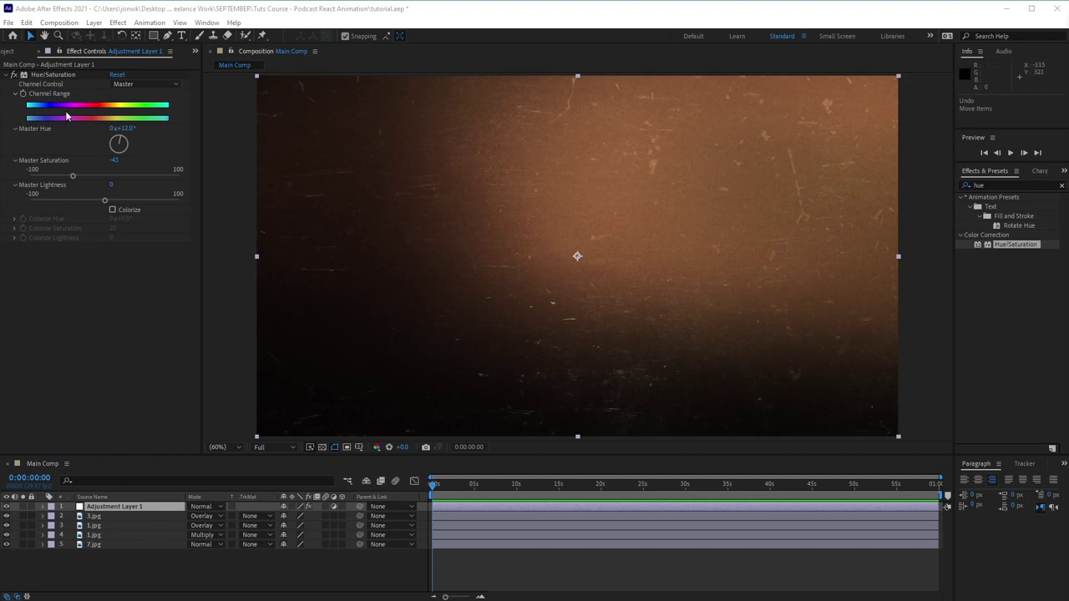
{"action": "left_click", "coordinate": [16, 52]}
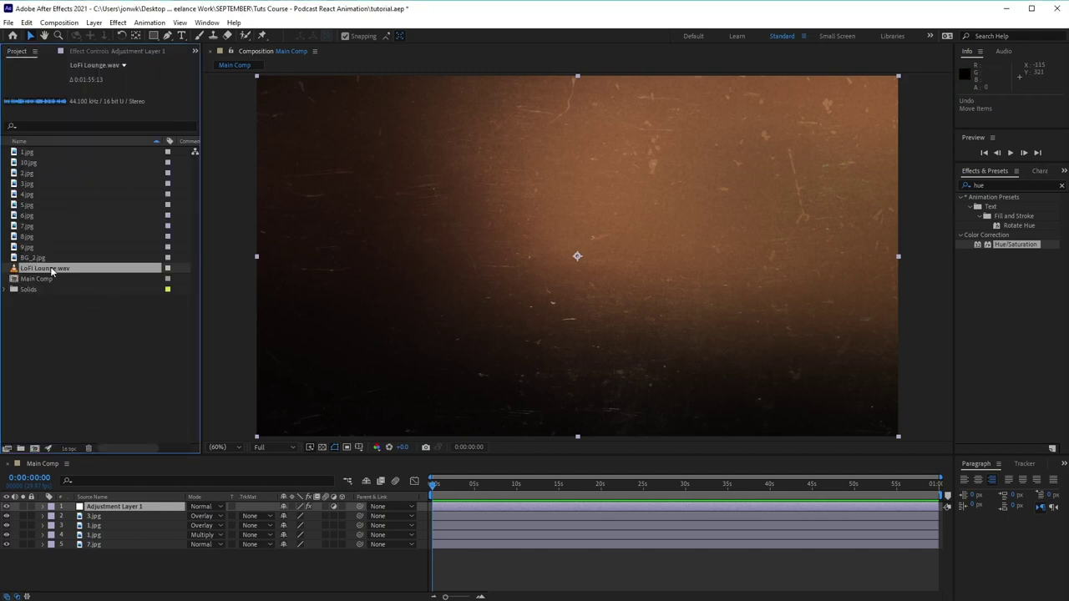
Step: Add LoFi Lounge.wav below 7.jpg and put a new Dark Gray Solid 1 at the top
{"action": "left_click_drag", "start_coordinate": [52, 271], "coordinate": [135, 558]}
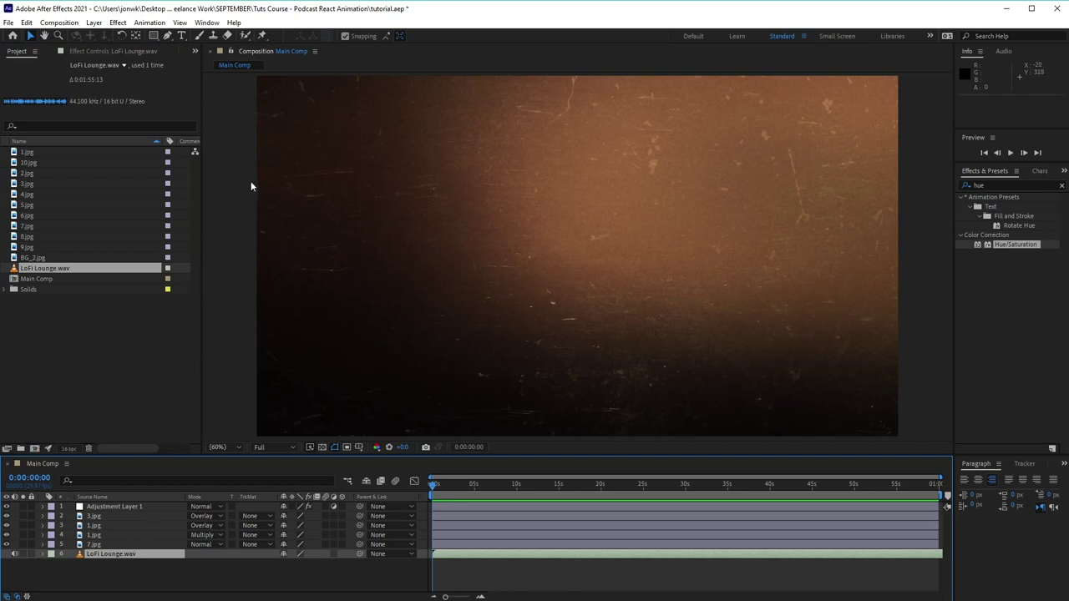
{"action": "left_click", "coordinate": [94, 23]}
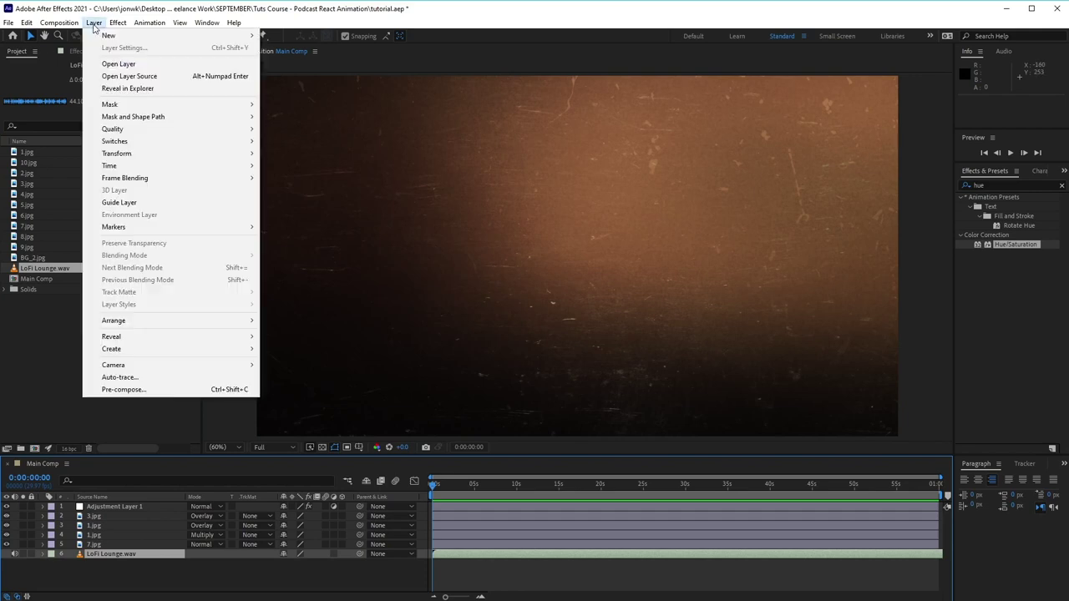
{"action": "mouse_move", "coordinate": [108, 35]}
{"action": "left_click", "coordinate": [319, 48]}
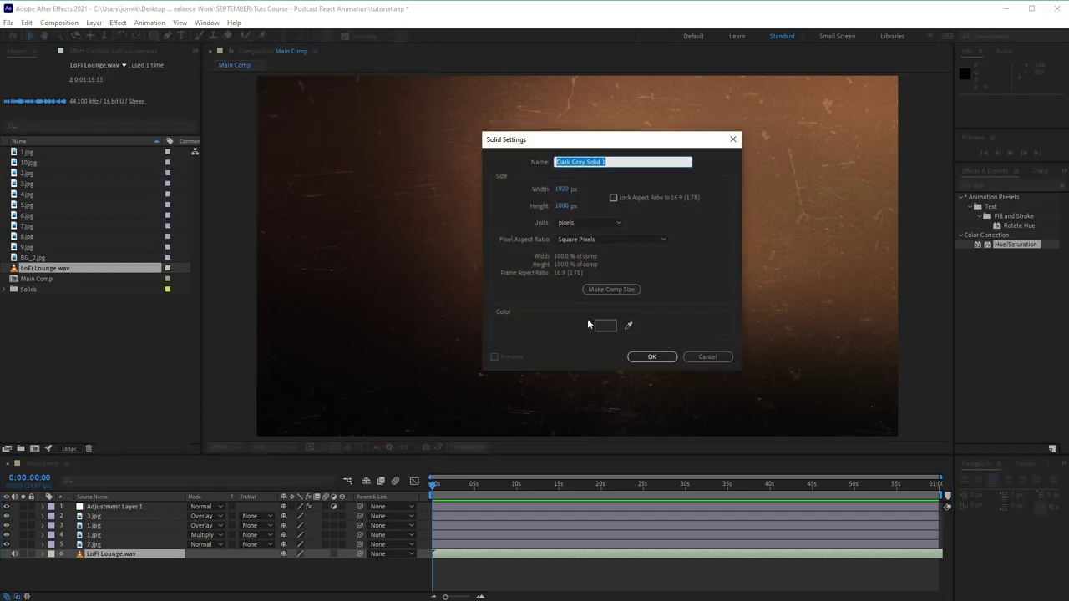
{"action": "left_click", "coordinate": [652, 357]}
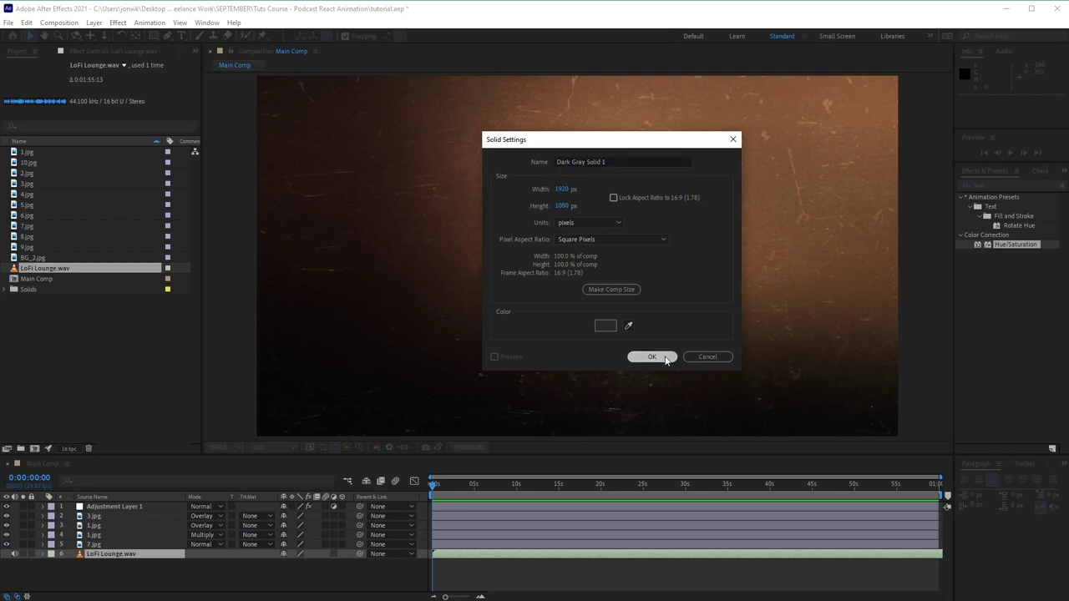
{"action": "left_click_drag", "start_coordinate": [140, 558], "coordinate": [155, 506]}
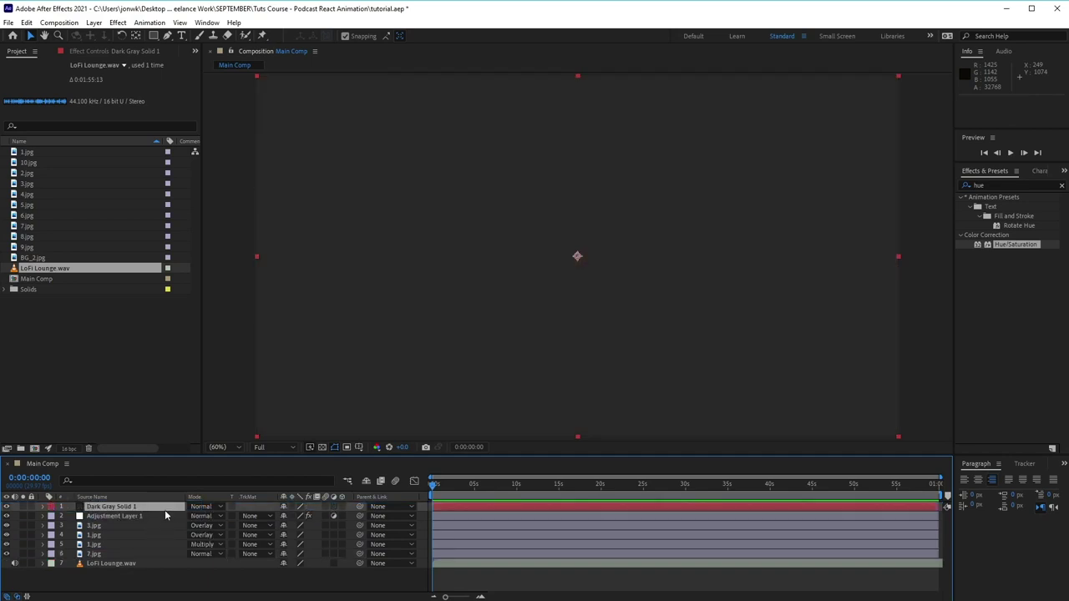
Step: Apply Audio Spectrum to Dark Gray Solid 1 with LoFi Lounge.wav as its Audio Layer
{"action": "left_click", "coordinate": [118, 22]}
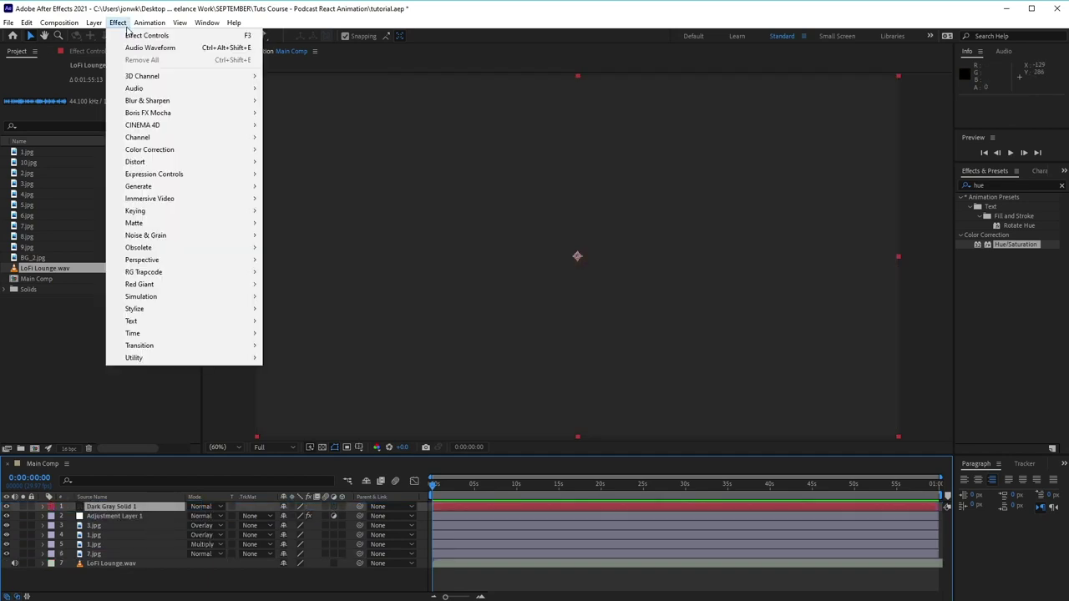
{"action": "mouse_move", "coordinate": [175, 187]}
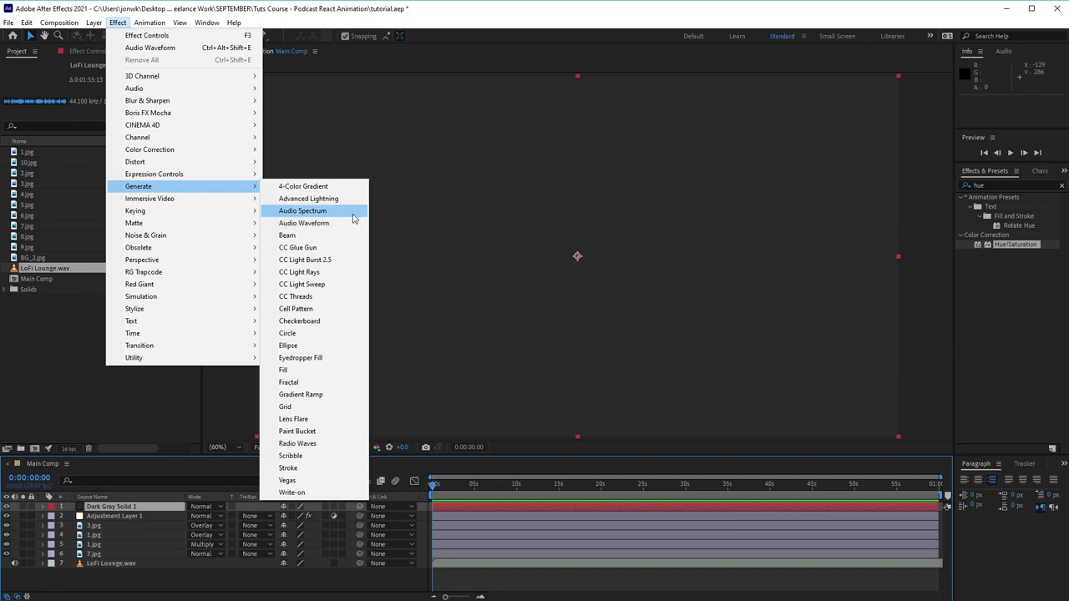
{"action": "left_click", "coordinate": [352, 215]}
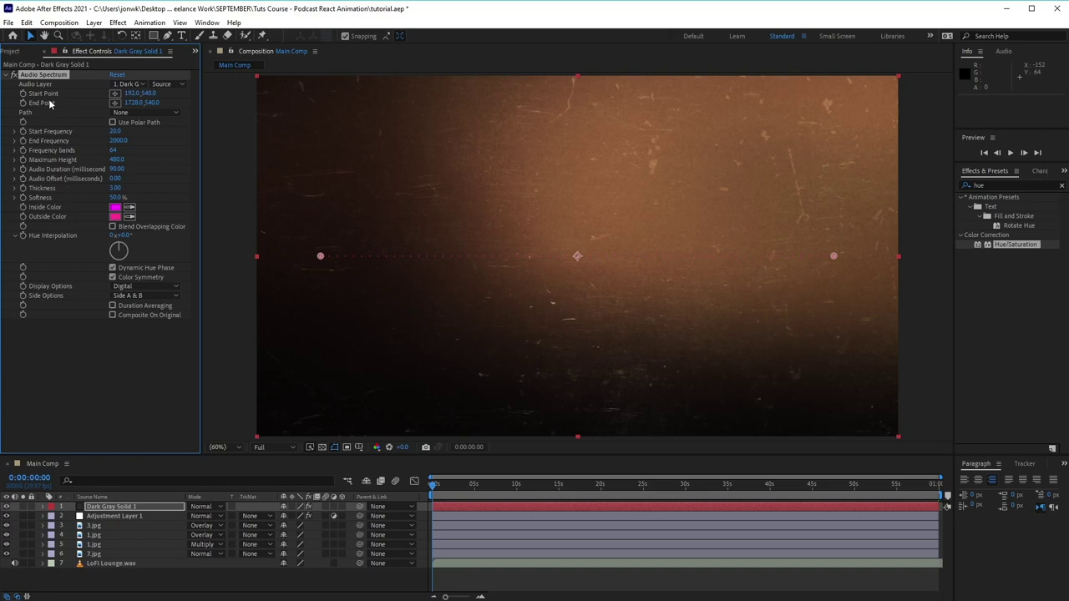
{"action": "left_click", "coordinate": [137, 86]}
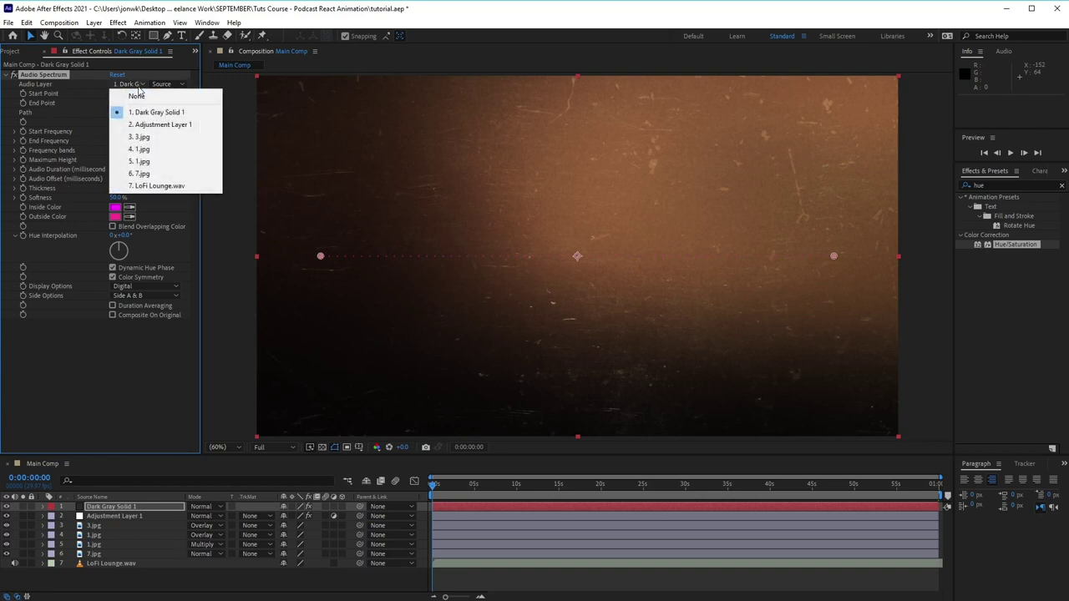
{"action": "left_click", "coordinate": [163, 186]}
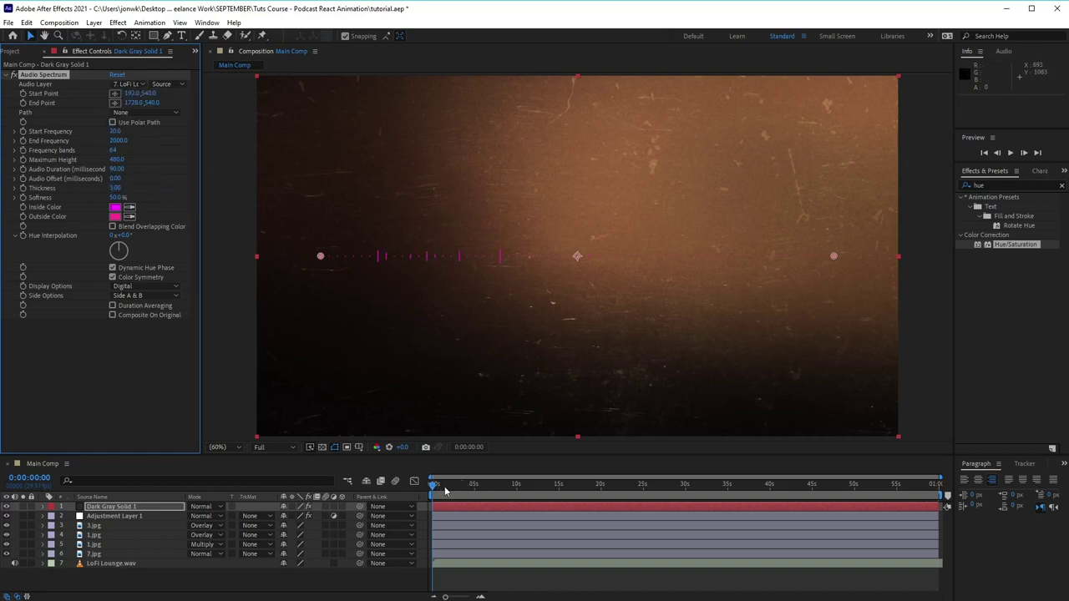
{"action": "left_click_drag", "start_coordinate": [435, 486], "coordinate": [663, 491]}
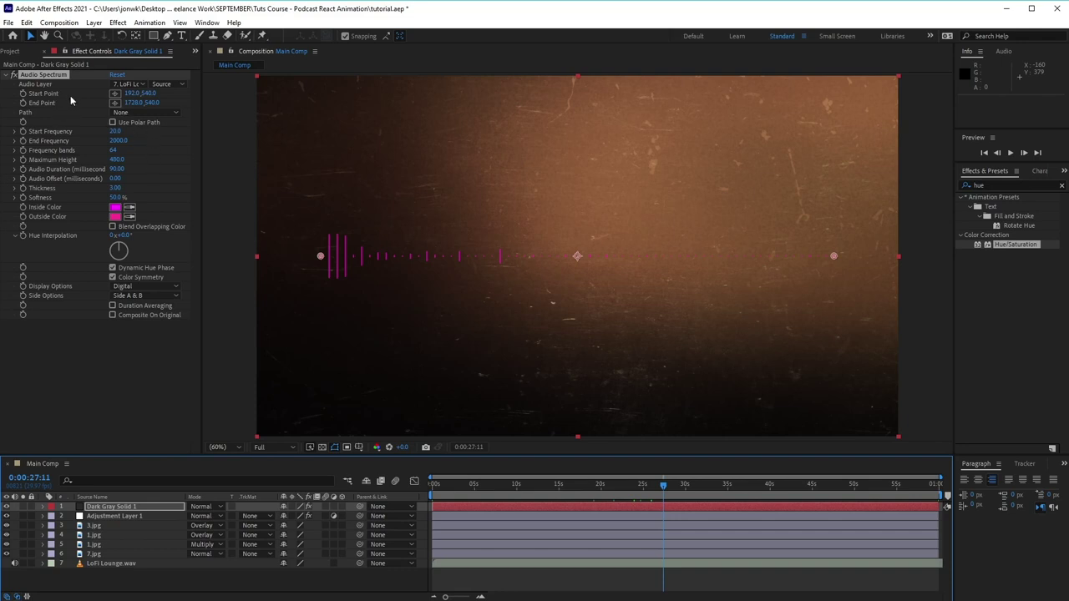
{"action": "mouse_move", "coordinate": [125, 94]}
{"action": "left_mouse_down"}
{"action": "mouse_move", "coordinate": [296, 106]}
{"action": "mouse_move", "coordinate": [213, 104]}
{"action": "mouse_move", "coordinate": [278, 106]}
{"action": "left_mouse_up"}
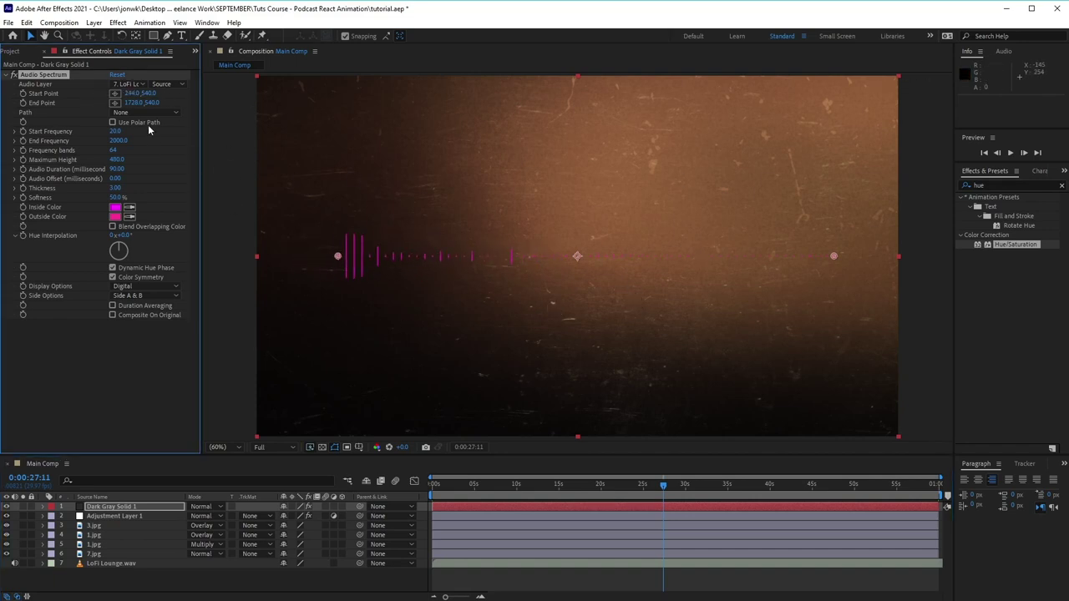
{"action": "left_click_drag", "start_coordinate": [147, 93], "coordinate": [484, 116]}
{"action": "key", "text": "ctrl+z"}
{"action": "left_click_drag", "start_coordinate": [150, 104], "coordinate": [84, 103]}
{"action": "key", "text": "ctrl+z"}
{"action": "key", "text": "ctrl+z"}
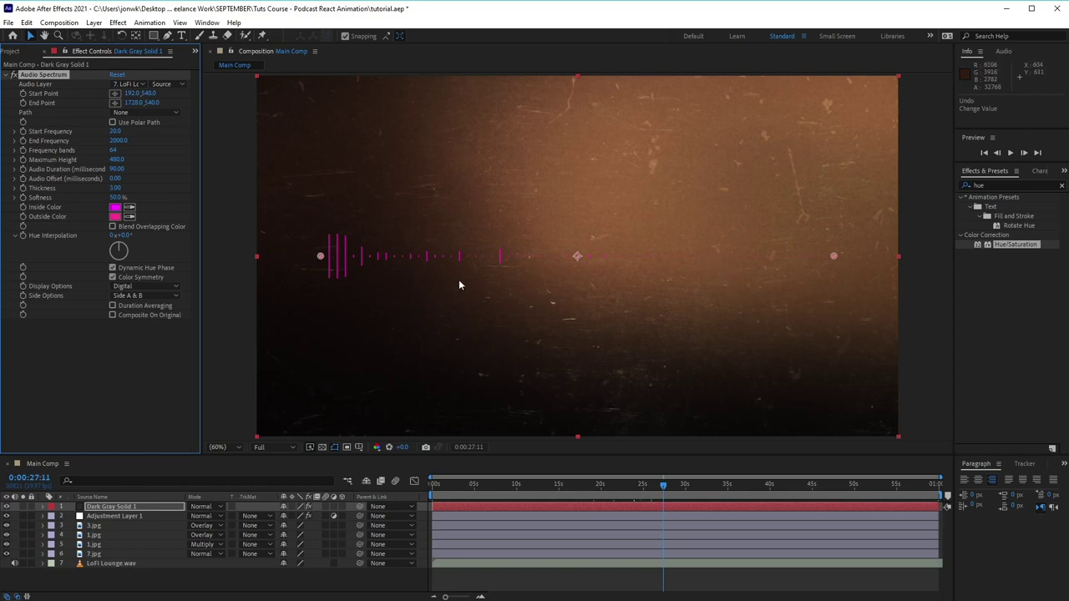
{"action": "left_click", "coordinate": [29, 36]}
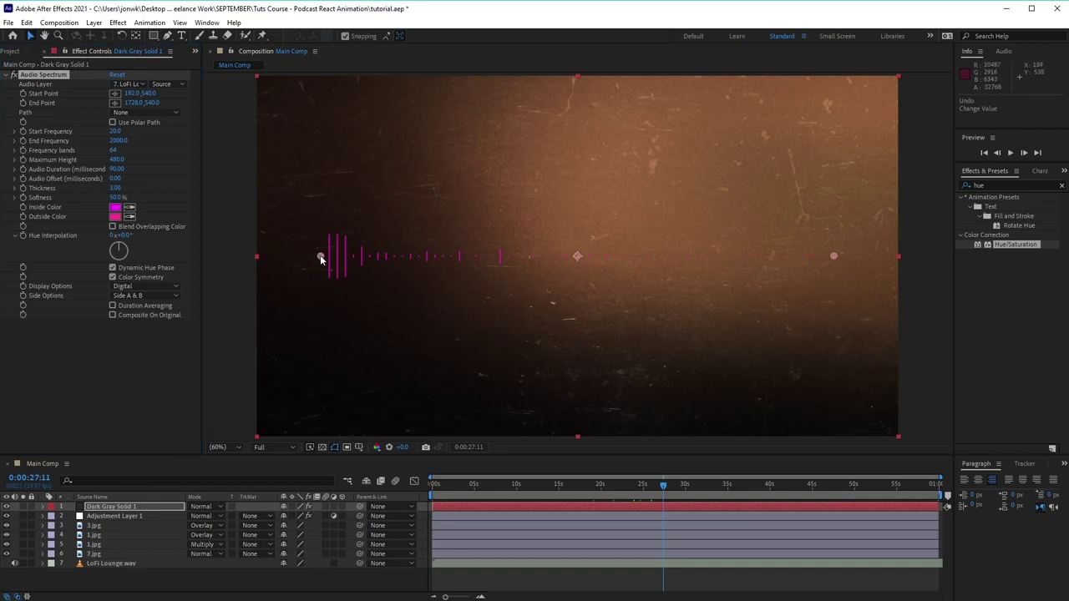
{"action": "left_click_drag", "start_coordinate": [321, 258], "coordinate": [335, 139]}
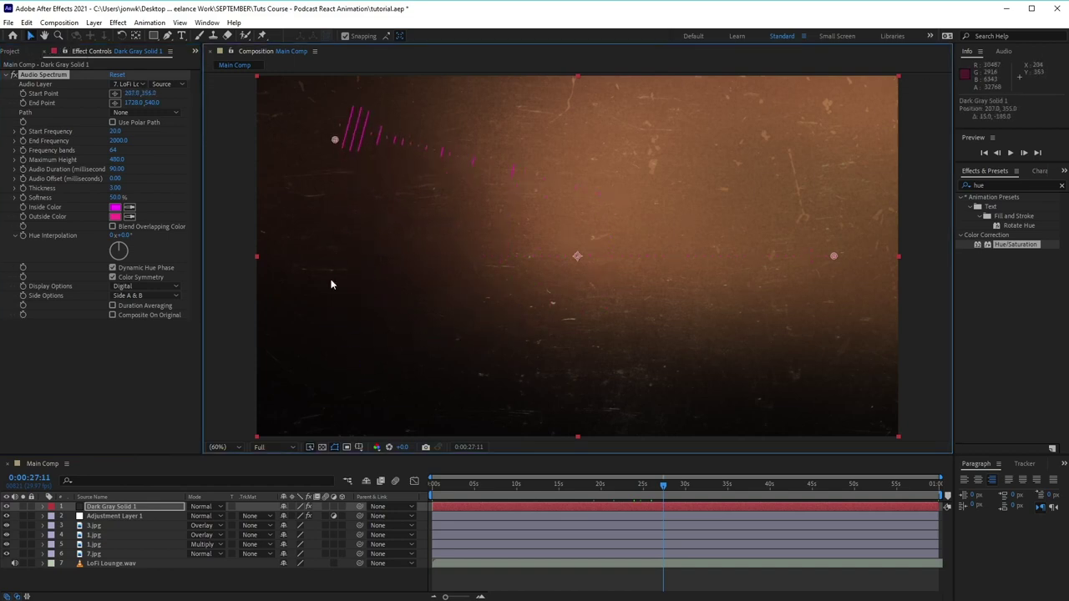
{"action": "left_click_drag", "start_coordinate": [331, 285], "coordinate": [334, 334]}
{"action": "key", "text": "ctrl+z"}
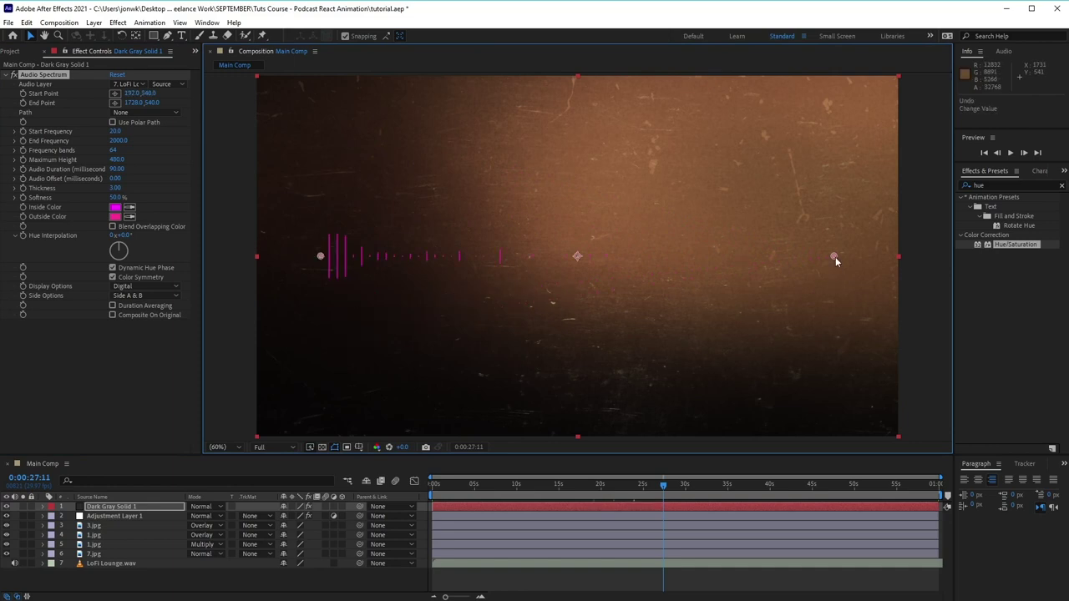
{"action": "left_click_drag", "start_coordinate": [836, 256], "coordinate": [789, 335]}
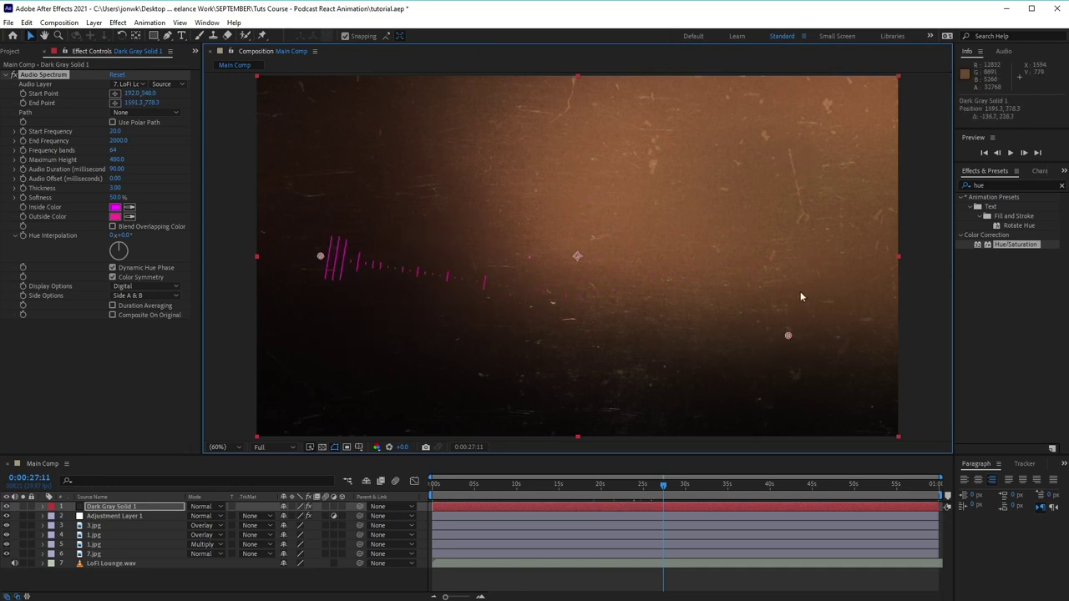
{"action": "key", "text": "ctrl+z"}
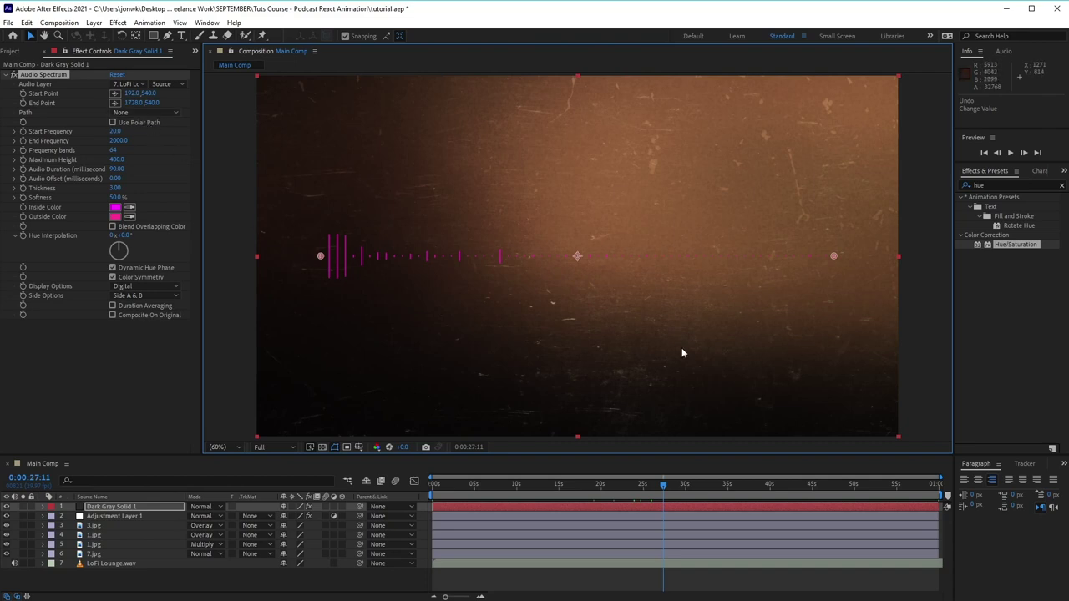
{"action": "left_click", "coordinate": [167, 36]}
{"action": "left_click", "coordinate": [296, 358]}
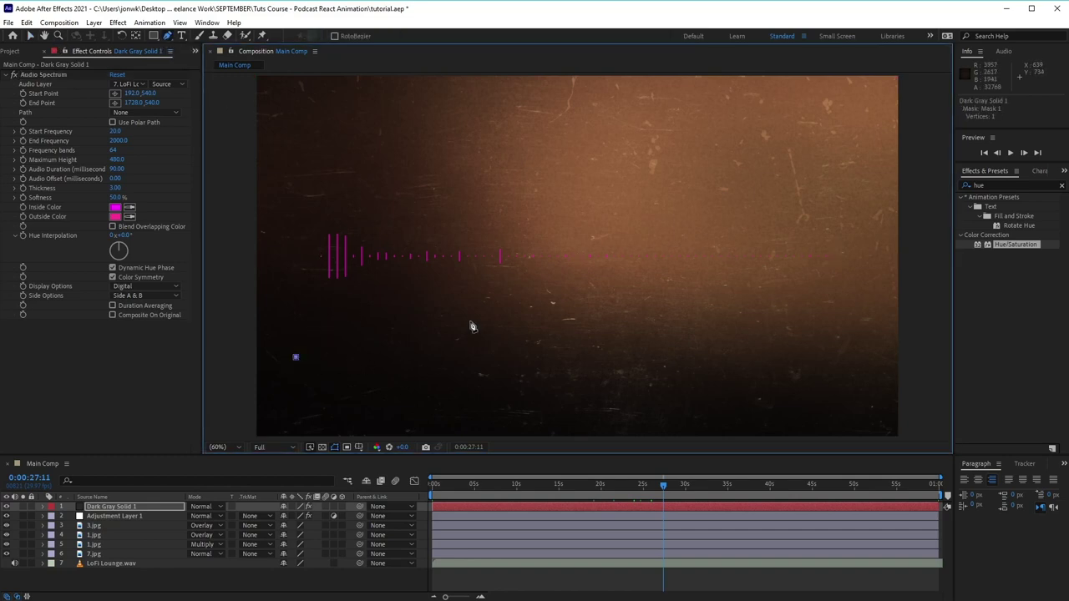
{"action": "left_click_drag", "start_coordinate": [470, 312], "coordinate": [524, 217]}
{"action": "left_click_drag", "start_coordinate": [597, 162], "coordinate": [723, 234]}
{"action": "left_click_drag", "start_coordinate": [772, 353], "coordinate": [872, 291]}
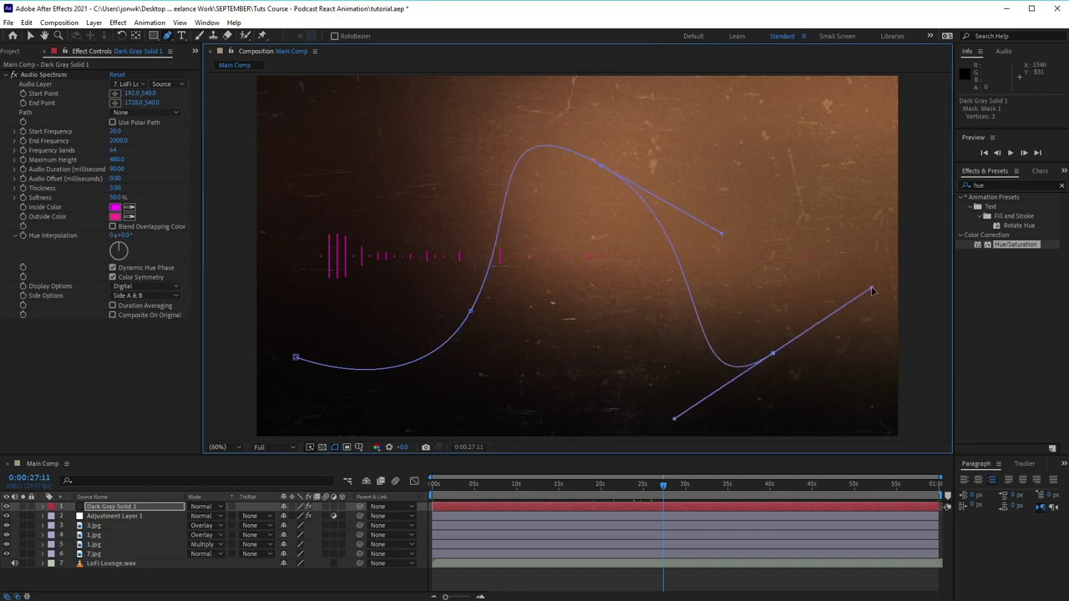
{"action": "left_click", "coordinate": [846, 195]}
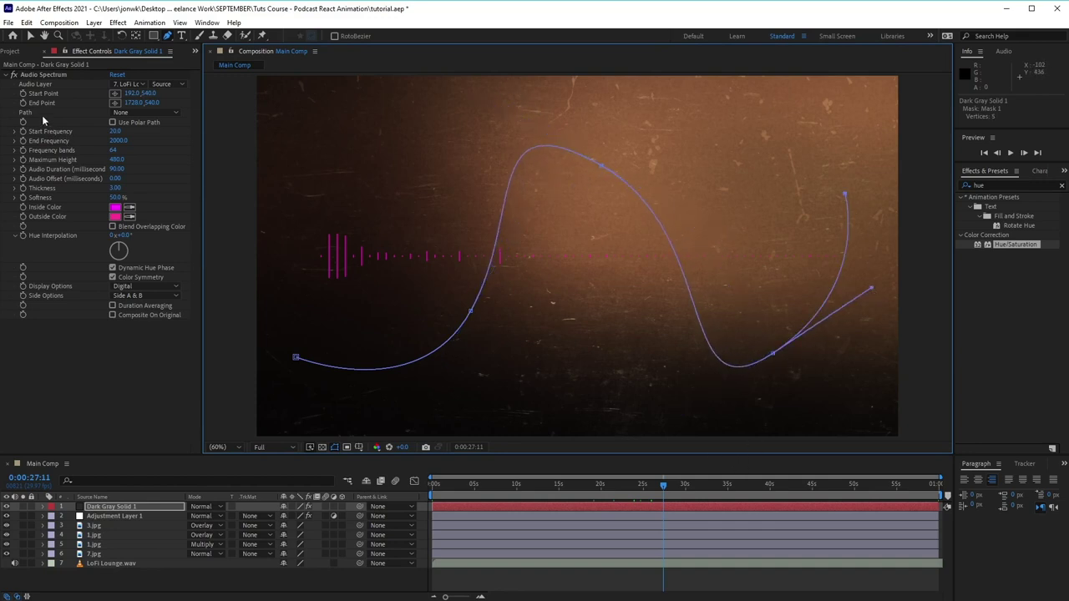
{"action": "left_click", "coordinate": [156, 111]}
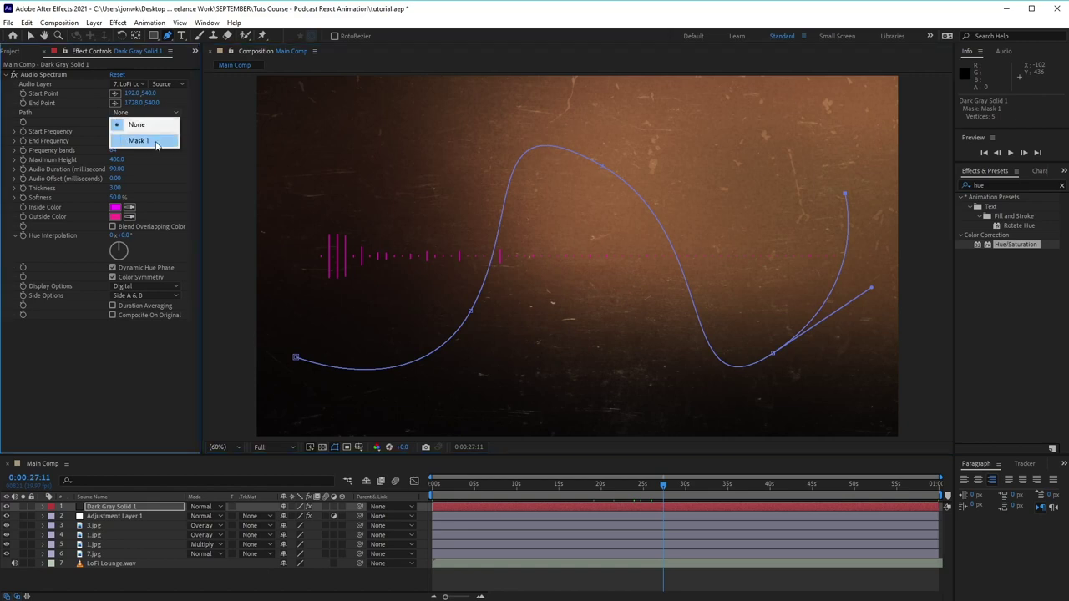
{"action": "left_click", "coordinate": [139, 140]}
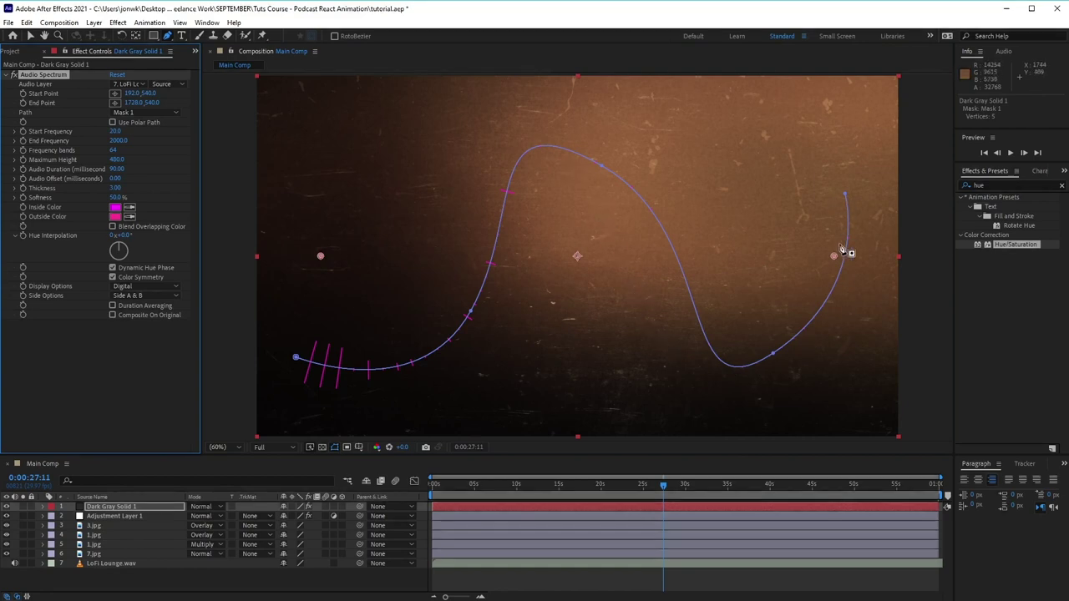
{"action": "mouse_move", "coordinate": [660, 493]}
{"action": "left_mouse_down"}
{"action": "mouse_move", "coordinate": [558, 493]}
{"action": "mouse_move", "coordinate": [771, 492]}
{"action": "mouse_move", "coordinate": [593, 501]}
{"action": "mouse_move", "coordinate": [813, 506]}
{"action": "mouse_move", "coordinate": [639, 506]}
{"action": "mouse_move", "coordinate": [717, 507]}
{"action": "mouse_move", "coordinate": [714, 496]}
{"action": "mouse_move", "coordinate": [656, 498]}
{"action": "mouse_move", "coordinate": [663, 487]}
{"action": "left_mouse_up"}
{"action": "key", "text": "ctrl+z"}
{"action": "key", "text": "ctrl+z"}
{"action": "key", "text": "ctrl+z"}
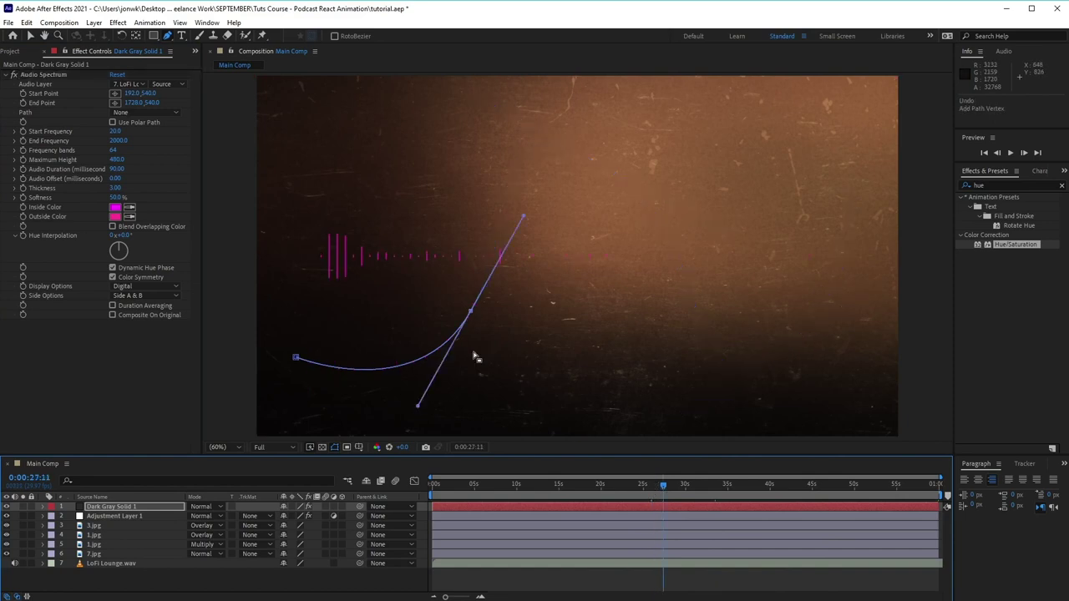
{"action": "key", "text": "ctrl+z"}
{"action": "key", "text": "ctrl+z"}
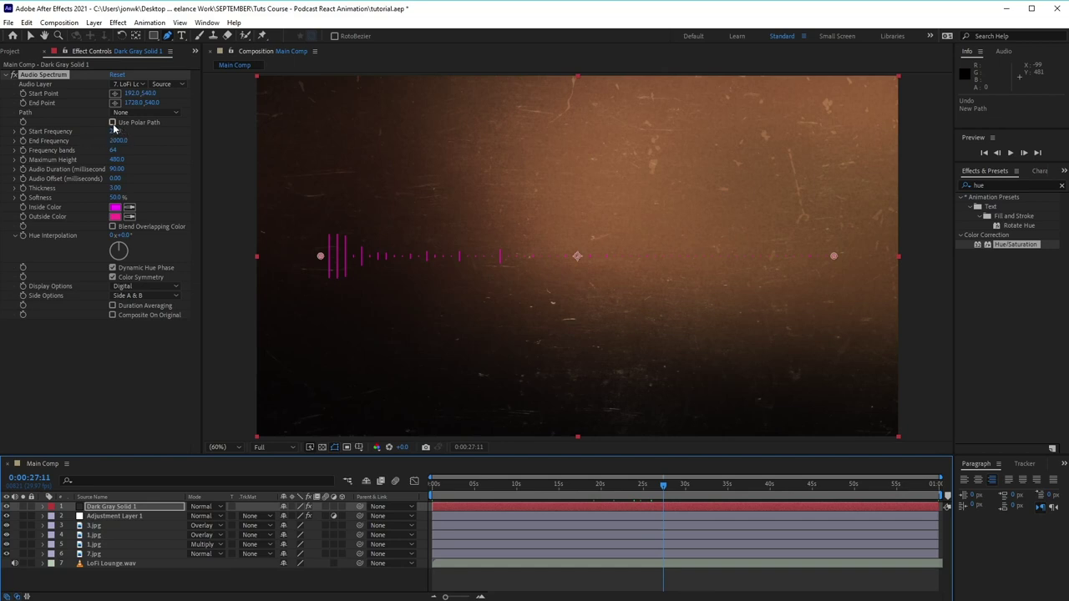
{"action": "left_click", "coordinate": [113, 123]}
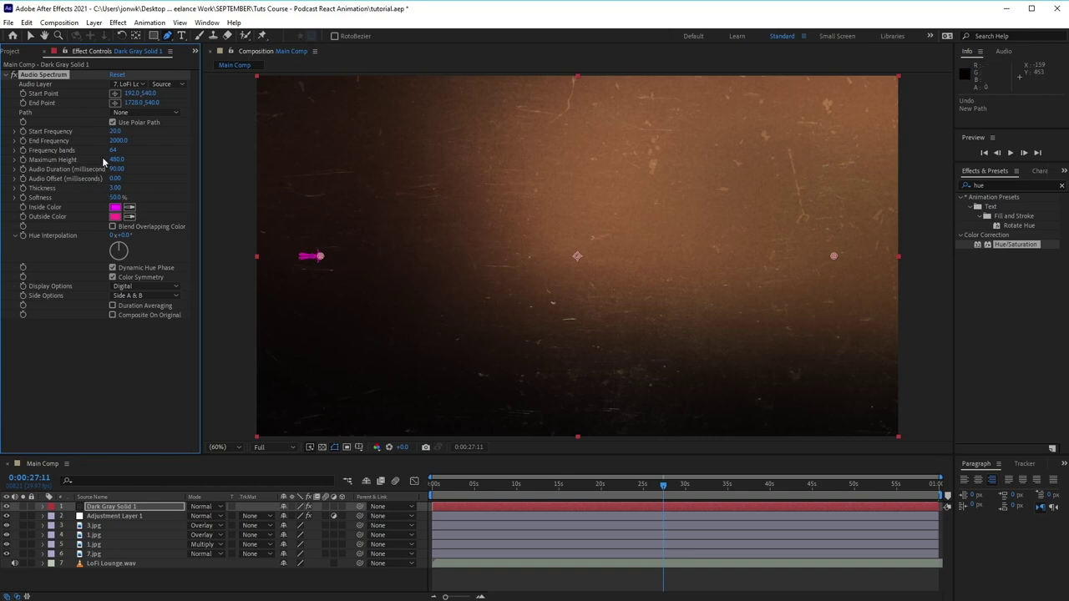
{"action": "left_click_drag", "start_coordinate": [126, 162], "coordinate": [503, 175]}
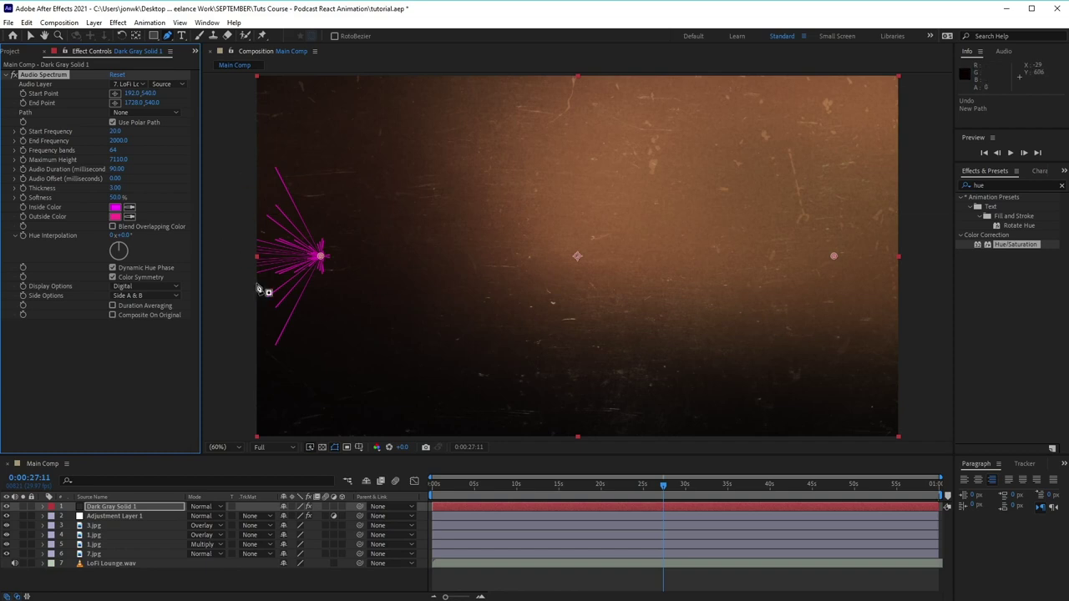
{"action": "key", "text": "ctrl+z"}
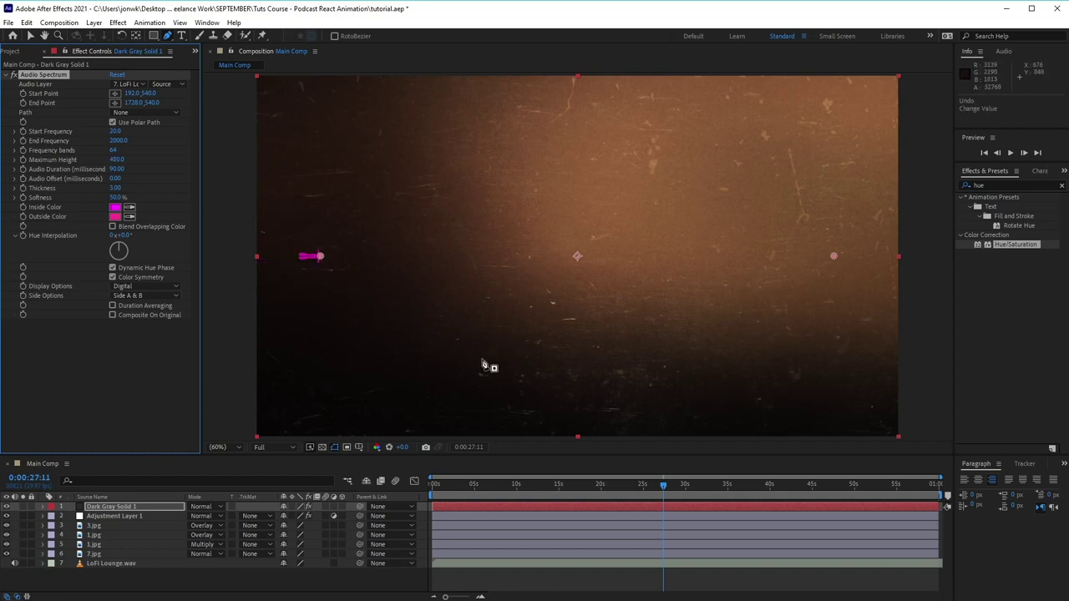
{"action": "left_click", "coordinate": [112, 123]}
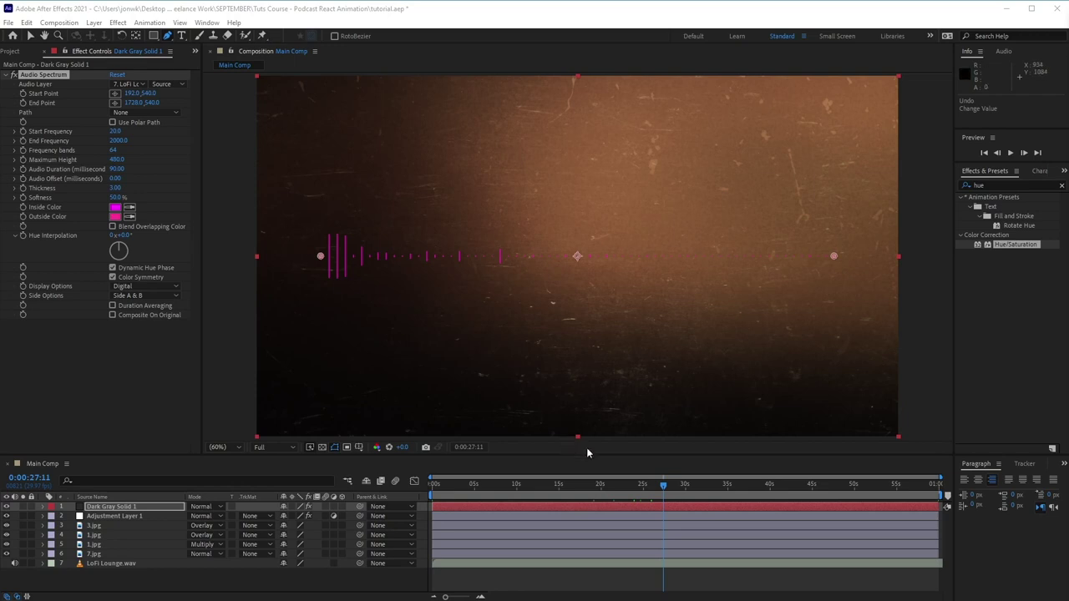
Step: Set Start Frequency to 1 and End Frequency to 700, previewing the bars on the timeline
{"action": "mouse_move", "coordinate": [655, 492]}
{"action": "left_mouse_down"}
{"action": "mouse_move", "coordinate": [606, 491]}
{"action": "mouse_move", "coordinate": [659, 491]}
{"action": "mouse_move", "coordinate": [641, 492]}
{"action": "left_mouse_up"}
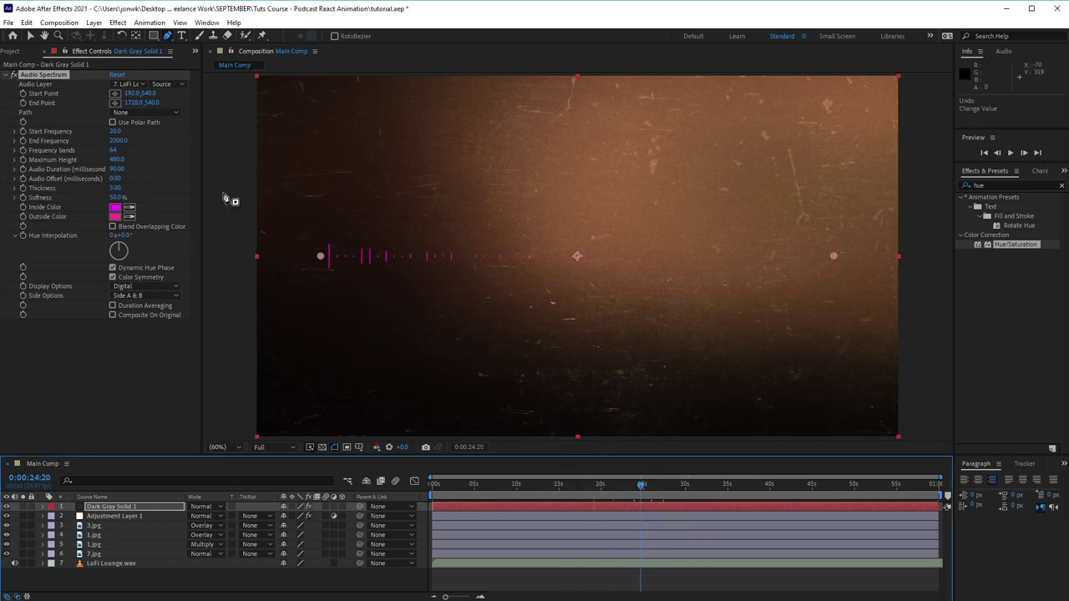
{"action": "left_click", "coordinate": [116, 132]}
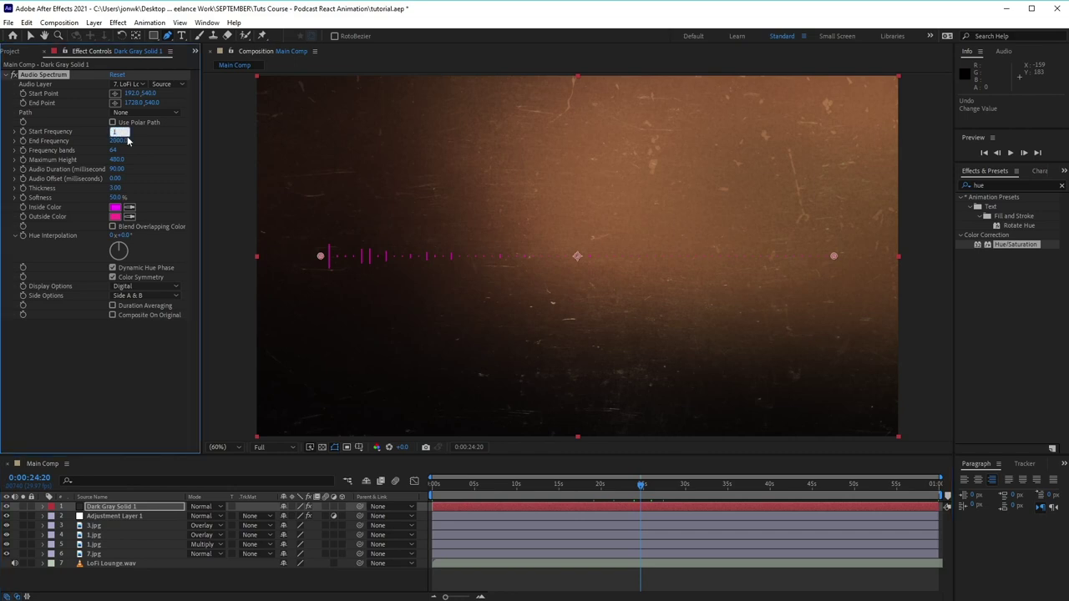
{"action": "key", "text": "Tab"}
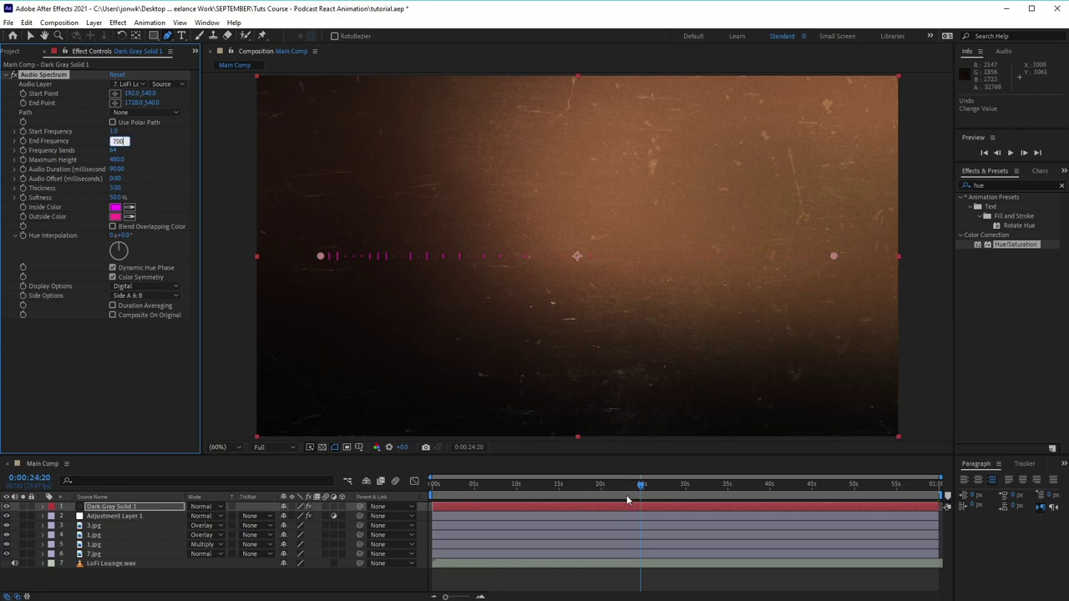
{"action": "left_click_drag", "start_coordinate": [631, 493], "coordinate": [712, 498]}
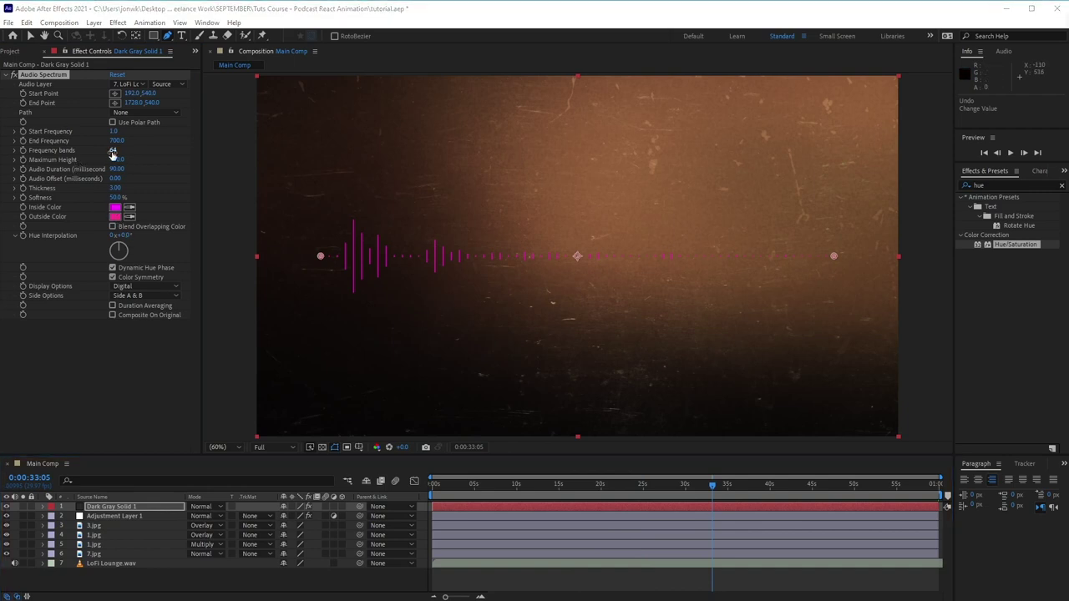
Step: Compare several Frequency bands counts, then settle on 50 bands
{"action": "left_click_drag", "start_coordinate": [112, 151], "coordinate": [275, 263]}
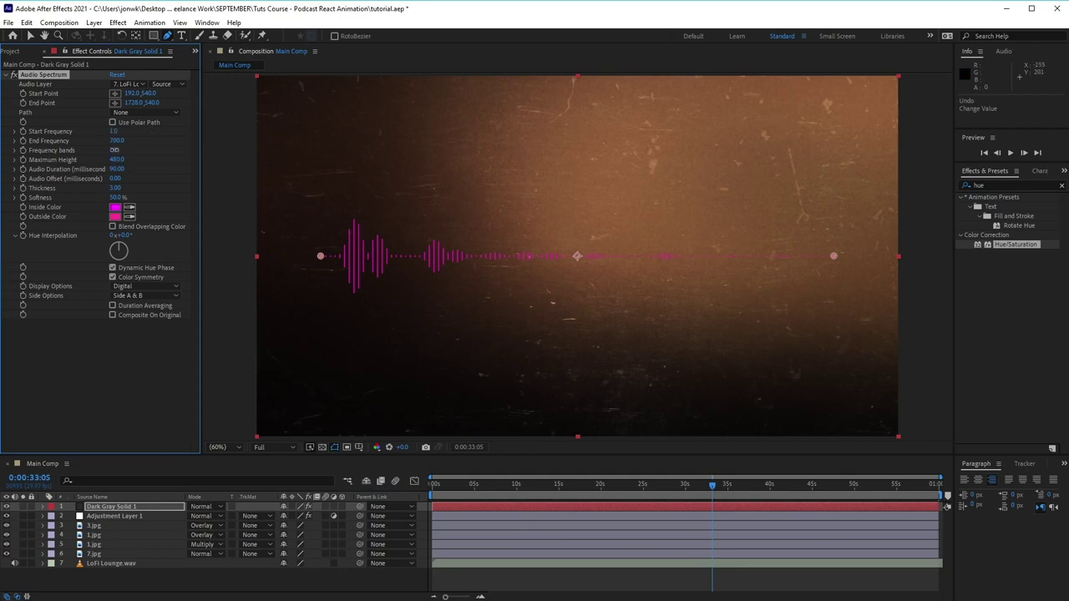
{"action": "left_click_drag", "start_coordinate": [115, 150], "coordinate": [72, 150]}
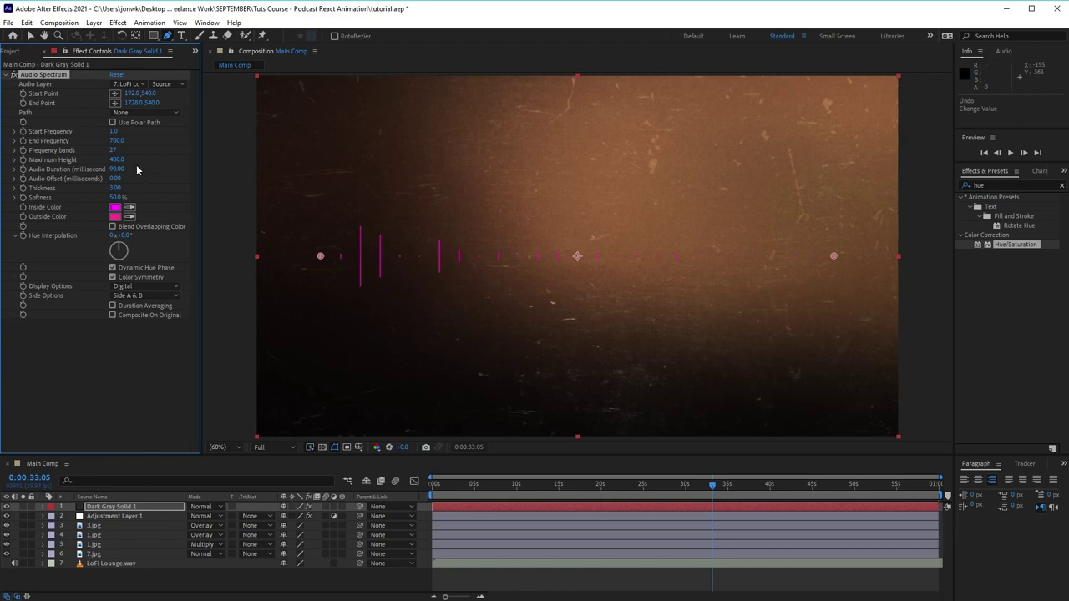
{"action": "left_click_drag", "start_coordinate": [123, 147], "coordinate": [221, 148]}
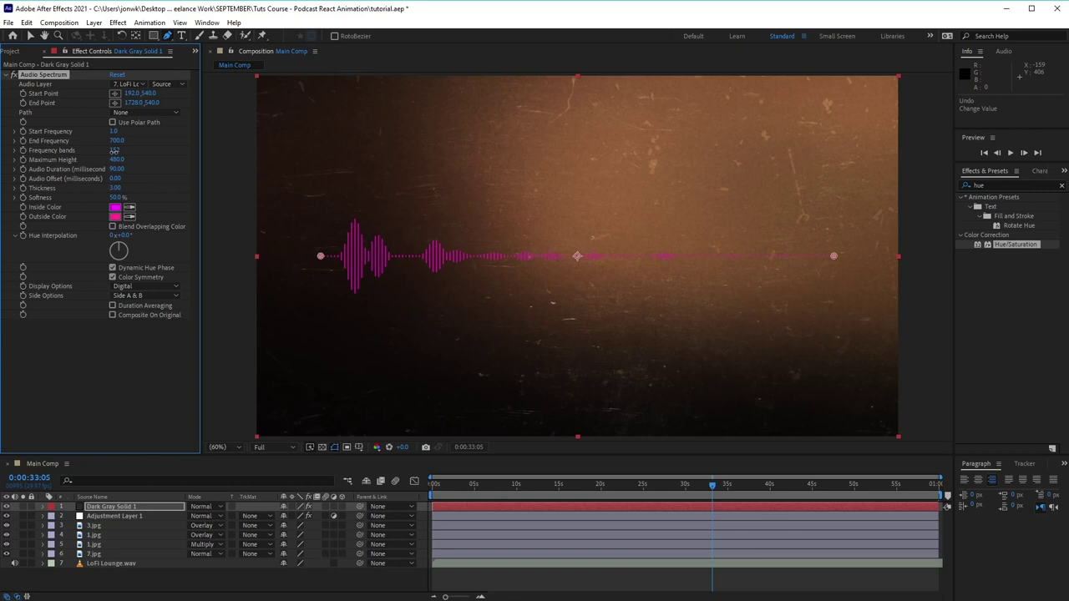
{"action": "left_click_drag", "start_coordinate": [114, 150], "coordinate": [558, 163]}
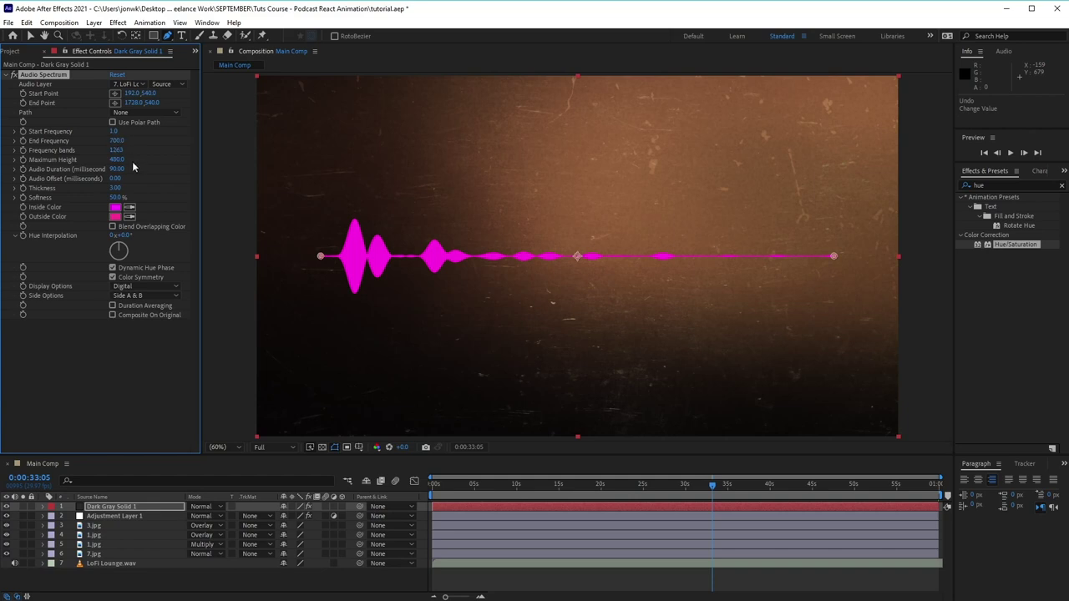
{"action": "left_click", "coordinate": [117, 151]}
{"action": "key", "text": "Return"}
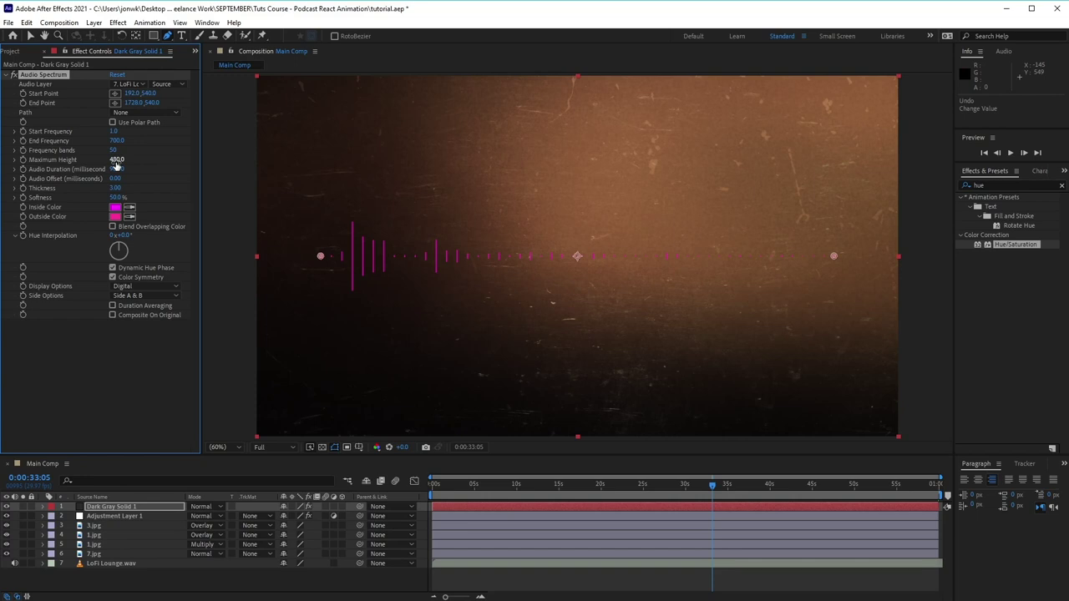
Step: Try several Maximum Height values across the audio, then enter 300
{"action": "mouse_move", "coordinate": [121, 161]}
{"action": "left_mouse_down"}
{"action": "mouse_move", "coordinate": [155, 169]}
{"action": "mouse_move", "coordinate": [104, 167]}
{"action": "mouse_move", "coordinate": [167, 167]}
{"action": "mouse_move", "coordinate": [131, 172]}
{"action": "mouse_move", "coordinate": [160, 179]}
{"action": "mouse_move", "coordinate": [121, 179]}
{"action": "left_mouse_up"}
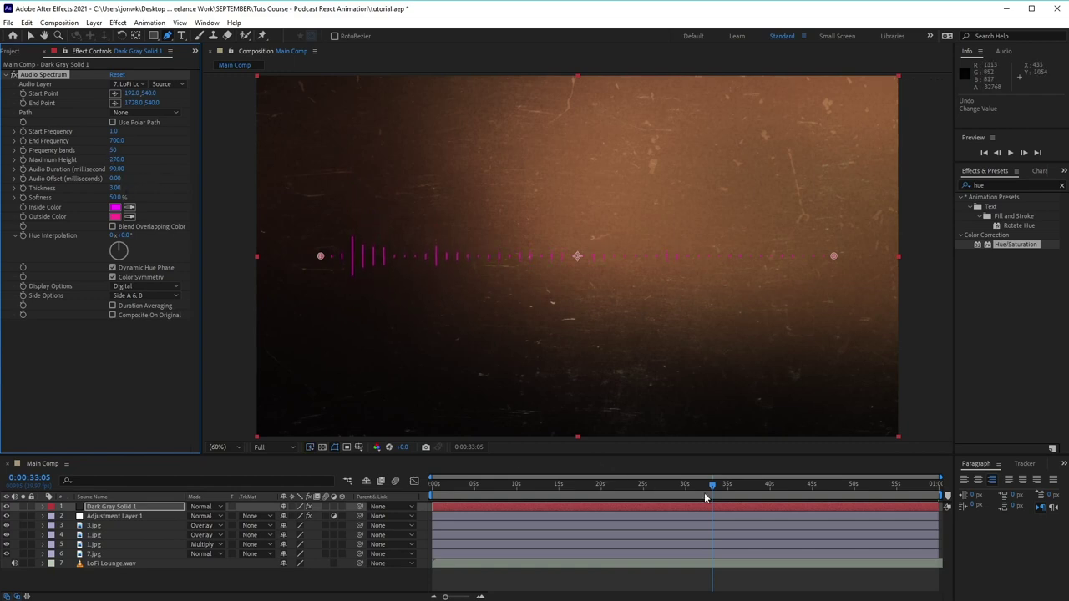
{"action": "left_click_drag", "start_coordinate": [714, 486], "coordinate": [577, 484]}
{"action": "left_click_drag", "start_coordinate": [669, 484], "coordinate": [692, 495]}
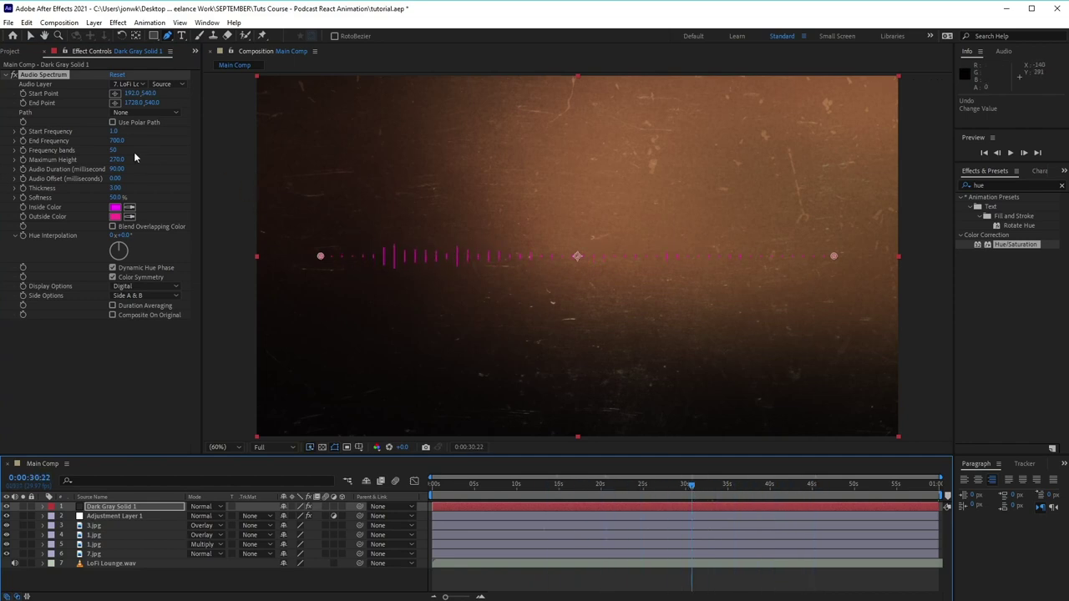
{"action": "left_click_drag", "start_coordinate": [122, 160], "coordinate": [248, 172]}
{"action": "left_click_drag", "start_coordinate": [693, 490], "coordinate": [757, 514]}
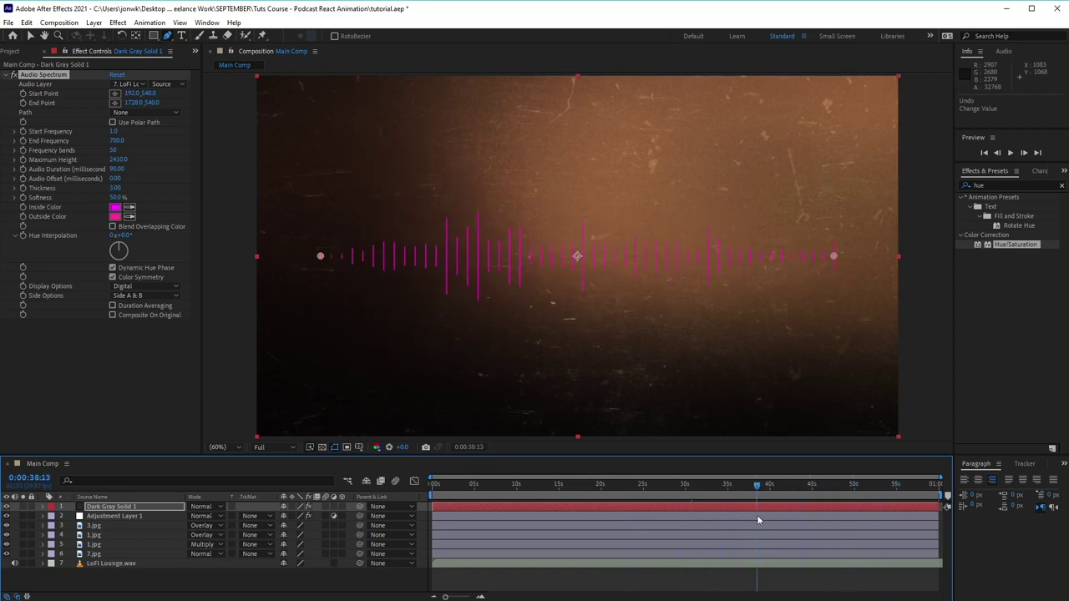
{"action": "left_click", "coordinate": [120, 159]}
{"action": "type", "text": "30"}
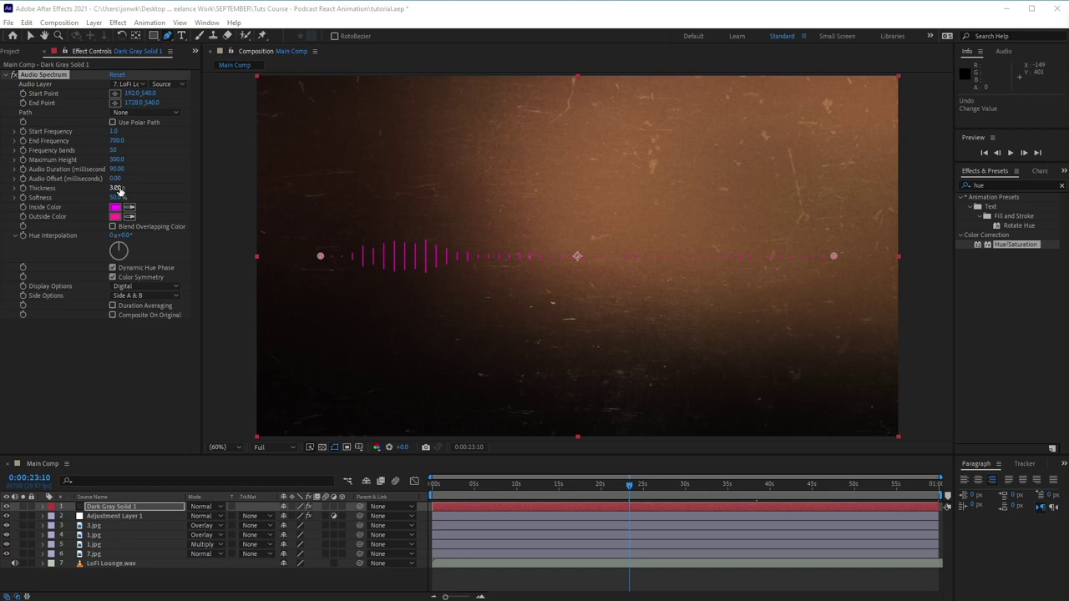
Step: Set the spectrum bar Thickness to 10
{"action": "left_click_drag", "start_coordinate": [118, 190], "coordinate": [160, 190]}
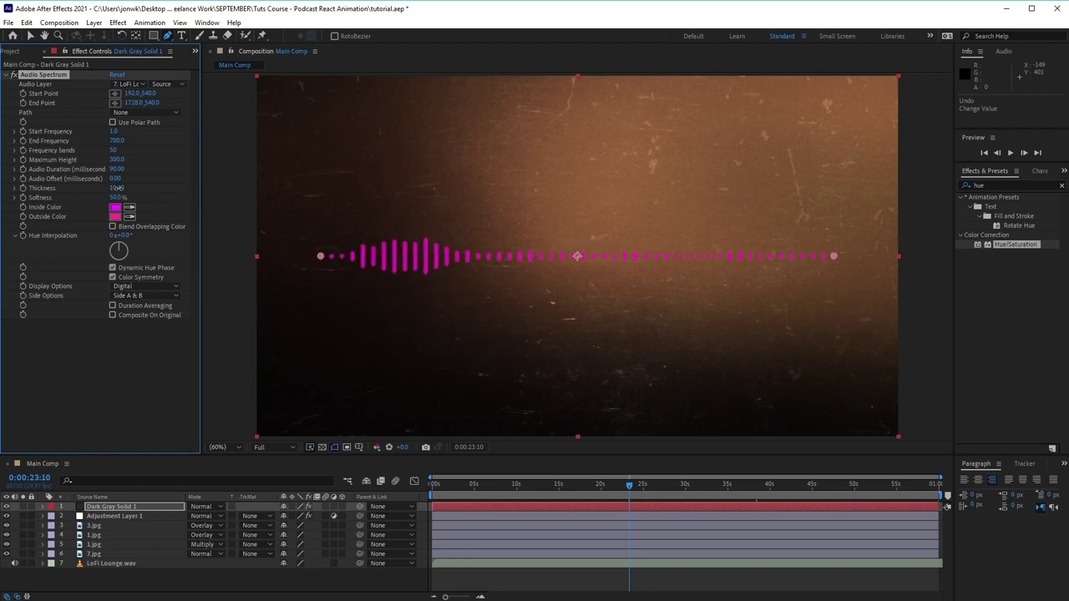
{"action": "left_click", "coordinate": [118, 188]}
{"action": "key", "text": "Return"}
Step: Set the bar Softness to 12%
{"action": "left_click", "coordinate": [118, 200]}
{"action": "left_click_drag", "start_coordinate": [119, 200], "coordinate": [270, 224]}
{"action": "left_click", "coordinate": [118, 198]}
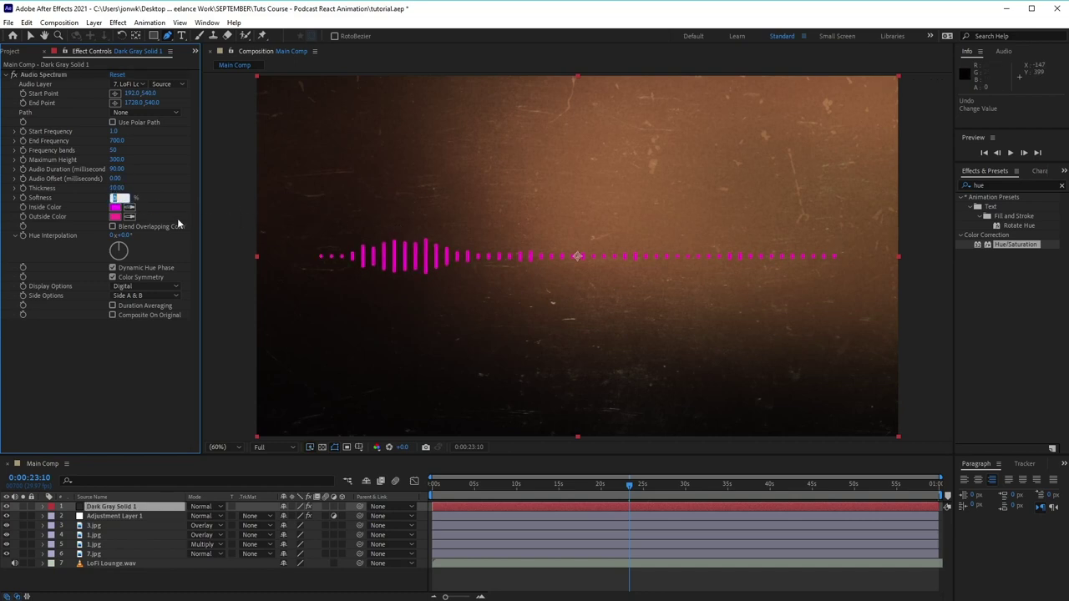
{"action": "type", "text": "12"}
{"action": "key", "text": "Return"}
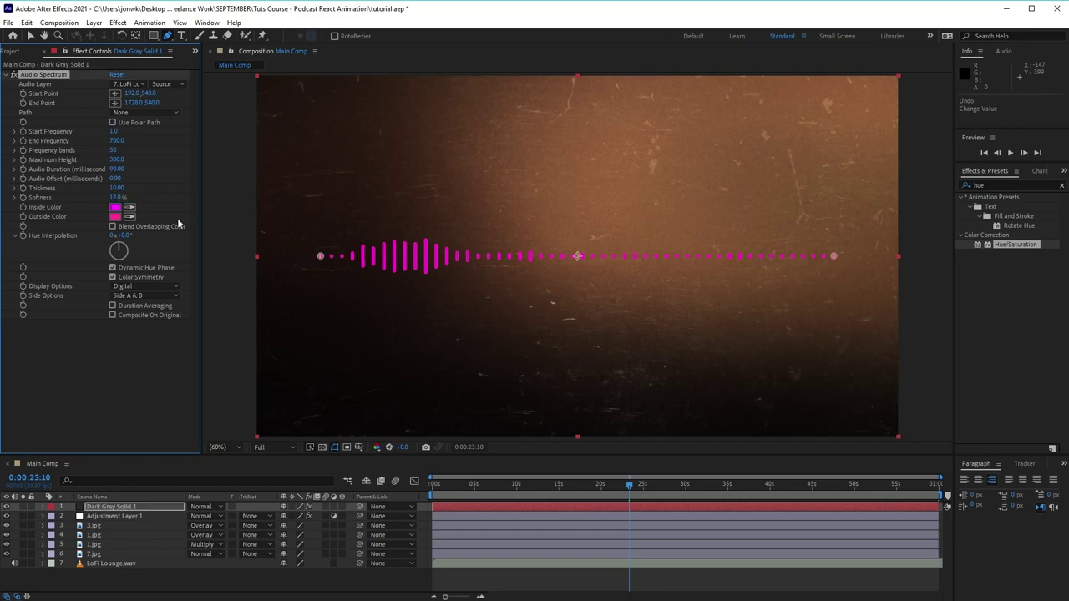
Step: Set the Inside Color to yellow hex FFD700
{"action": "left_click", "coordinate": [115, 209]}
{"action": "left_click_drag", "start_coordinate": [941, 185], "coordinate": [819, 191]}
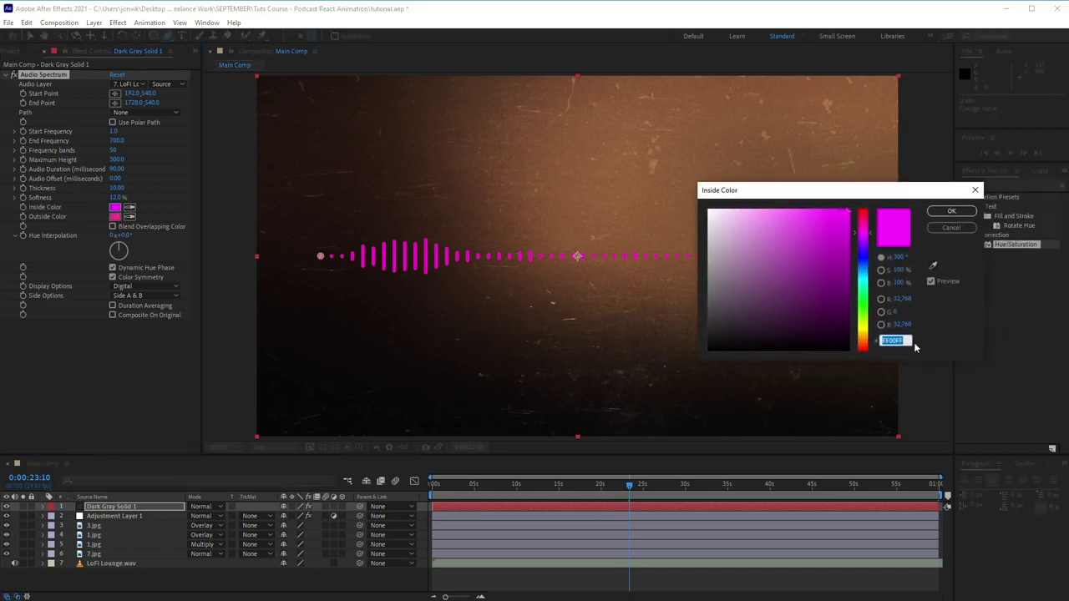
{"action": "type", "text": "FFD"}
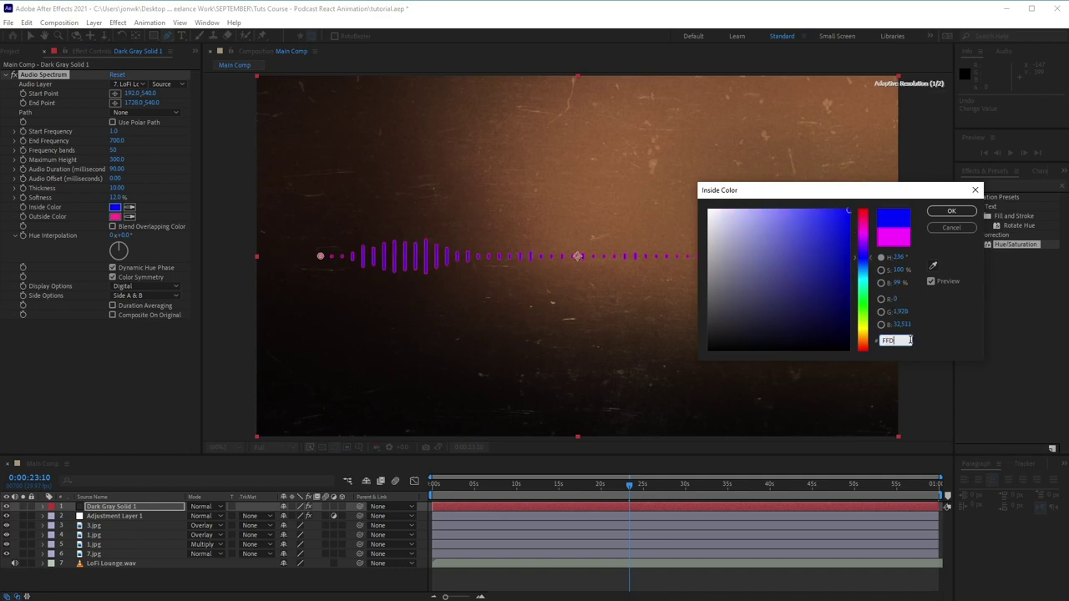
{"action": "type", "text": "700"}
{"action": "key", "text": "Return"}
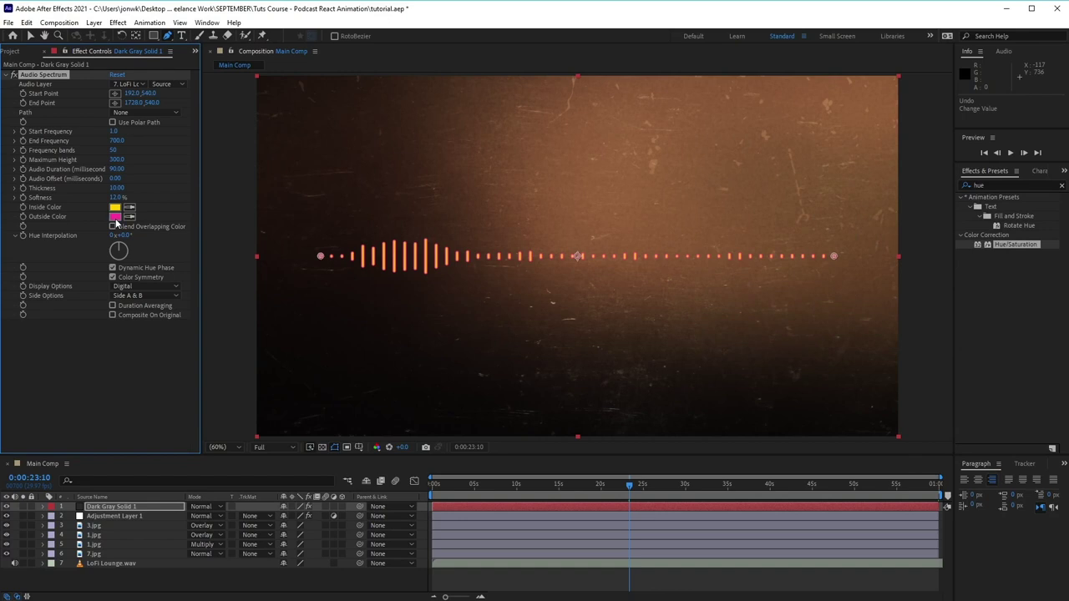
Step: Set the Outside Color to yellow hex FFD200
{"action": "left_click", "coordinate": [115, 217]}
{"action": "type", "text": "FFD200"}
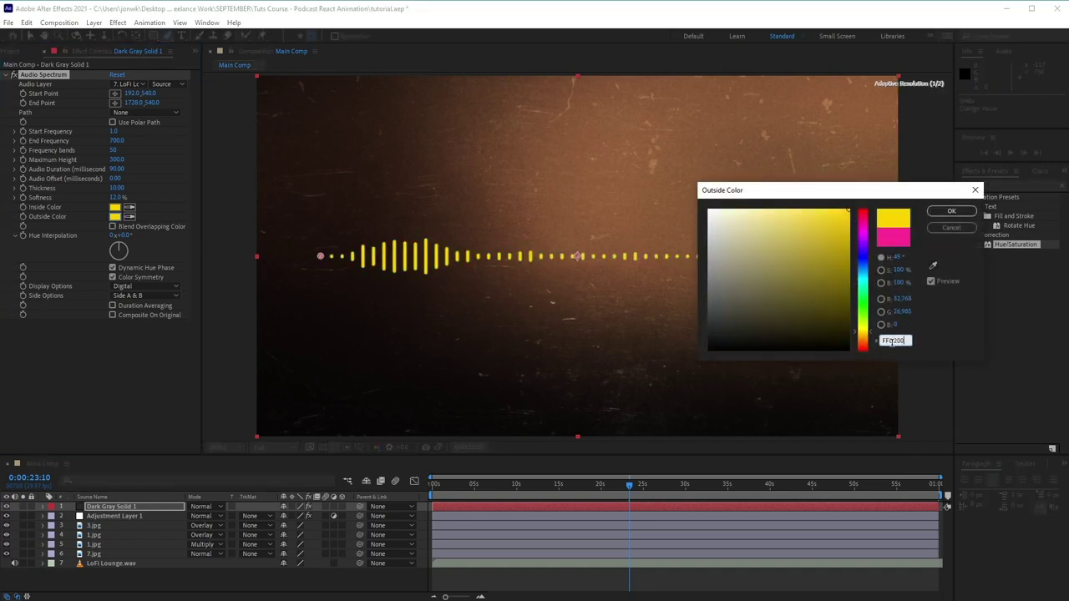
{"action": "key", "text": "Return"}
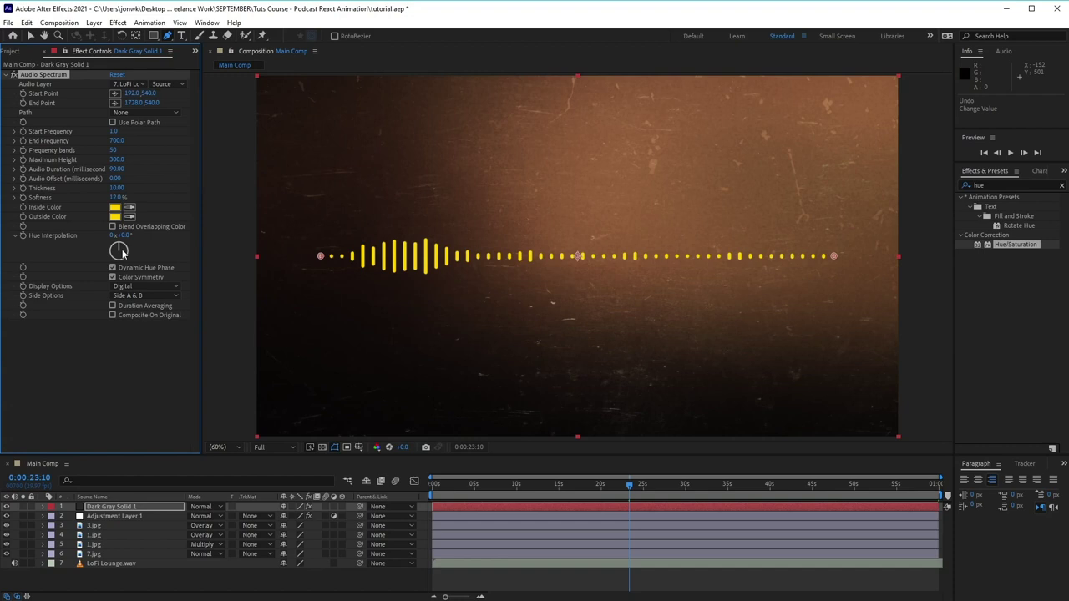
Step: Experiment with Hue Interpolation shifts, including a full 360° rotation
{"action": "left_click_drag", "start_coordinate": [121, 252], "coordinate": [92, 253]}
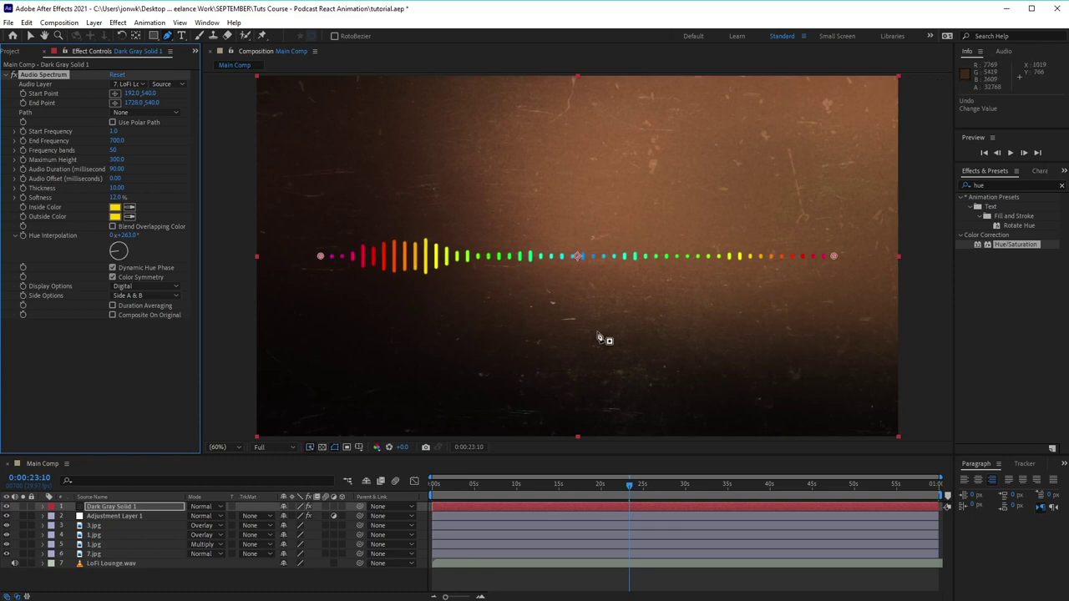
{"action": "key", "text": "ctrl+z"}
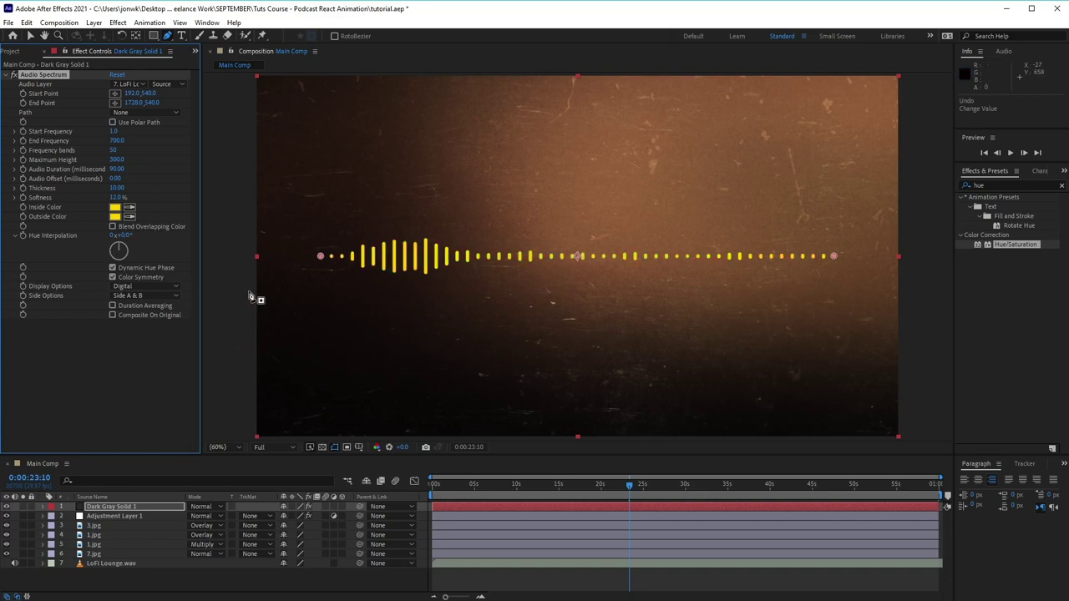
{"action": "mouse_move", "coordinate": [119, 250]}
{"action": "left_mouse_down"}
{"action": "mouse_move", "coordinate": [127, 268]}
{"action": "mouse_move", "coordinate": [116, 269]}
{"action": "mouse_move", "coordinate": [119, 244]}
{"action": "left_mouse_up"}
{"action": "left_click", "coordinate": [125, 235]}
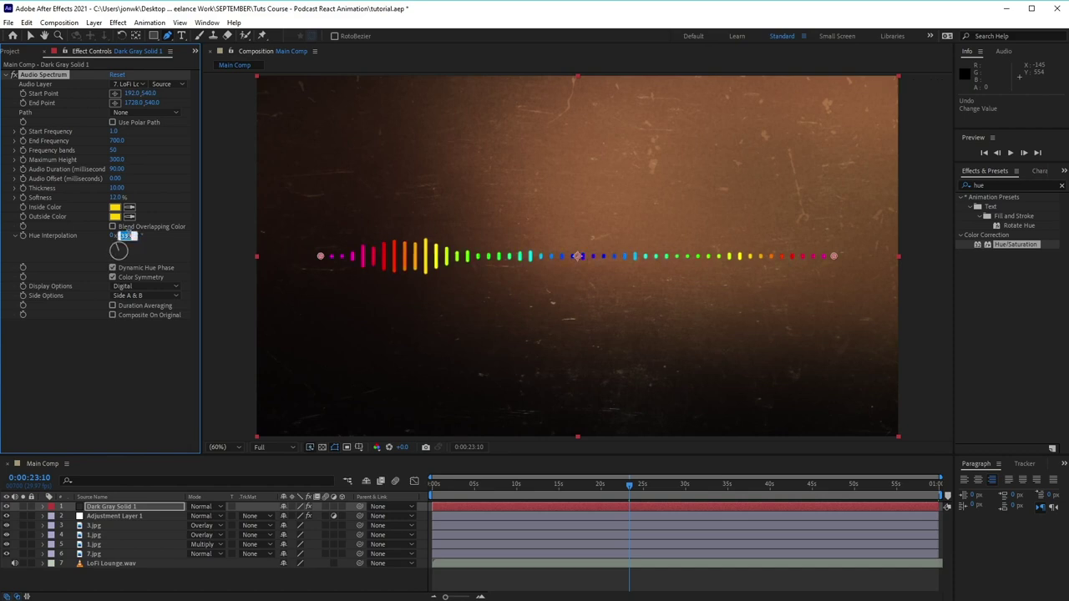
{"action": "type", "text": "360"}
{"action": "key", "text": "Return"}
Step: Set Hue Interpolation to 90° and toggle Color Symmetry
{"action": "mouse_move", "coordinate": [120, 248]}
{"action": "left_mouse_down"}
{"action": "mouse_move", "coordinate": [134, 266]}
{"action": "mouse_move", "coordinate": [119, 276]}
{"action": "mouse_move", "coordinate": [99, 262]}
{"action": "mouse_move", "coordinate": [104, 242]}
{"action": "mouse_move", "coordinate": [136, 242]}
{"action": "mouse_move", "coordinate": [123, 264]}
{"action": "mouse_move", "coordinate": [110, 248]}
{"action": "mouse_move", "coordinate": [134, 237]}
{"action": "mouse_move", "coordinate": [139, 253]}
{"action": "mouse_move", "coordinate": [115, 248]}
{"action": "mouse_move", "coordinate": [133, 232]}
{"action": "mouse_move", "coordinate": [139, 255]}
{"action": "left_mouse_up"}
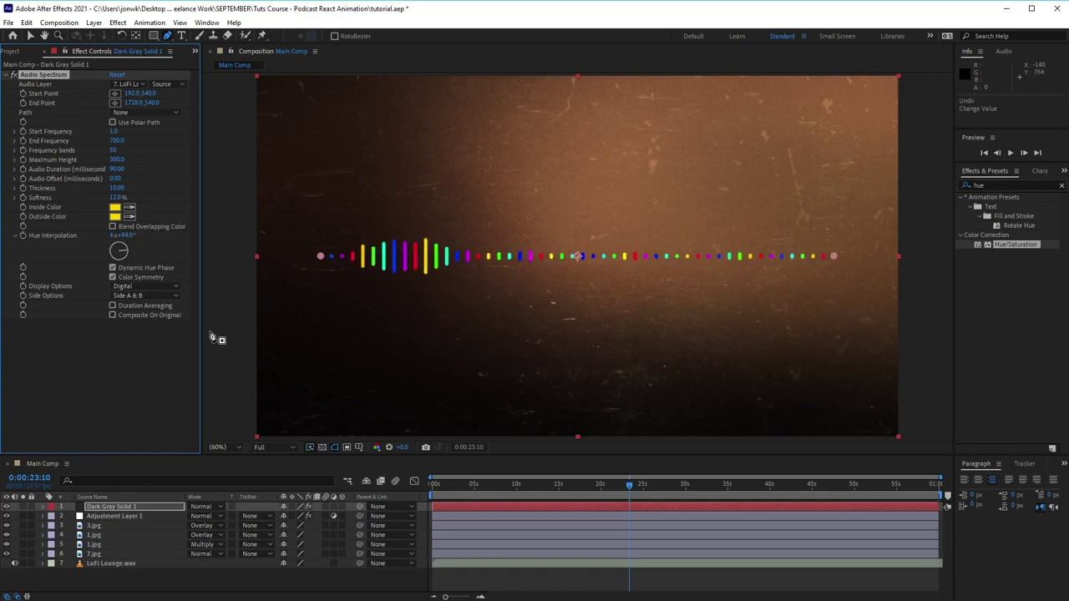
{"action": "key", "text": "ctrl+z"}
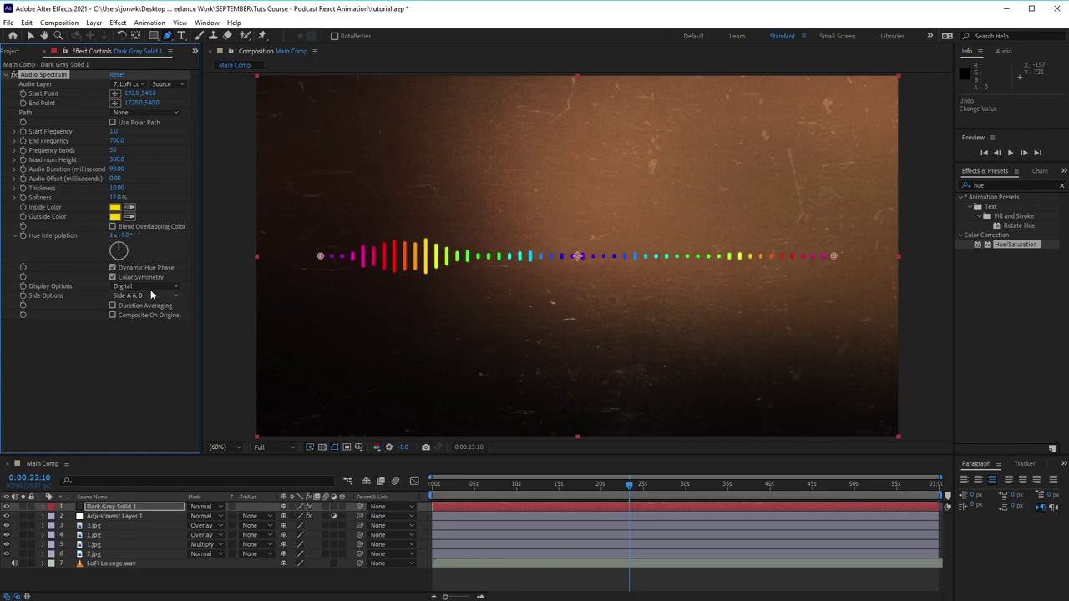
{"action": "left_click", "coordinate": [123, 235]}
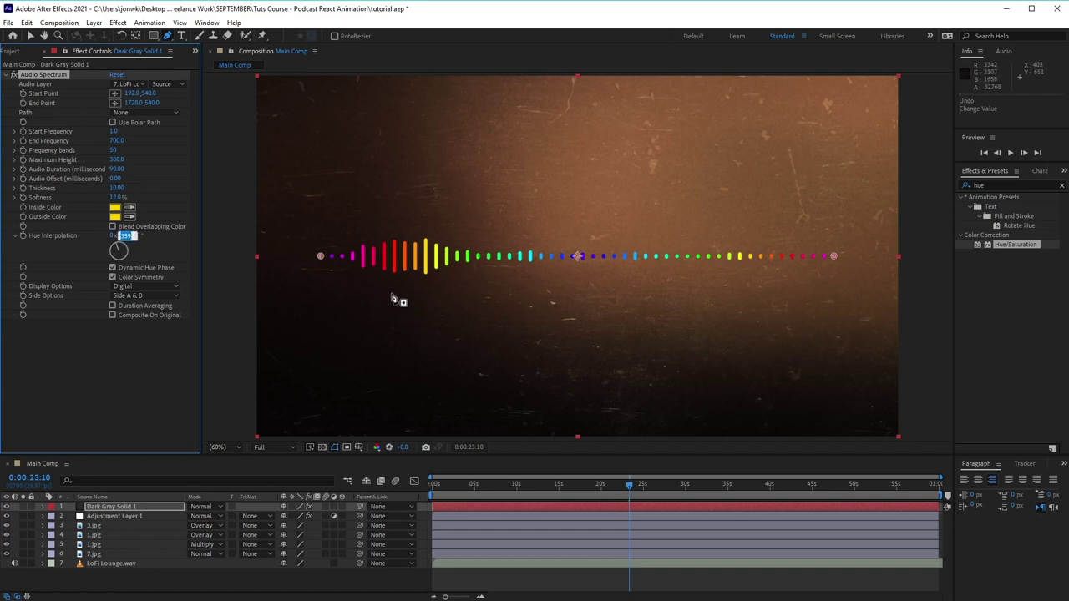
{"action": "type", "text": "90"}
{"action": "key", "text": "Return"}
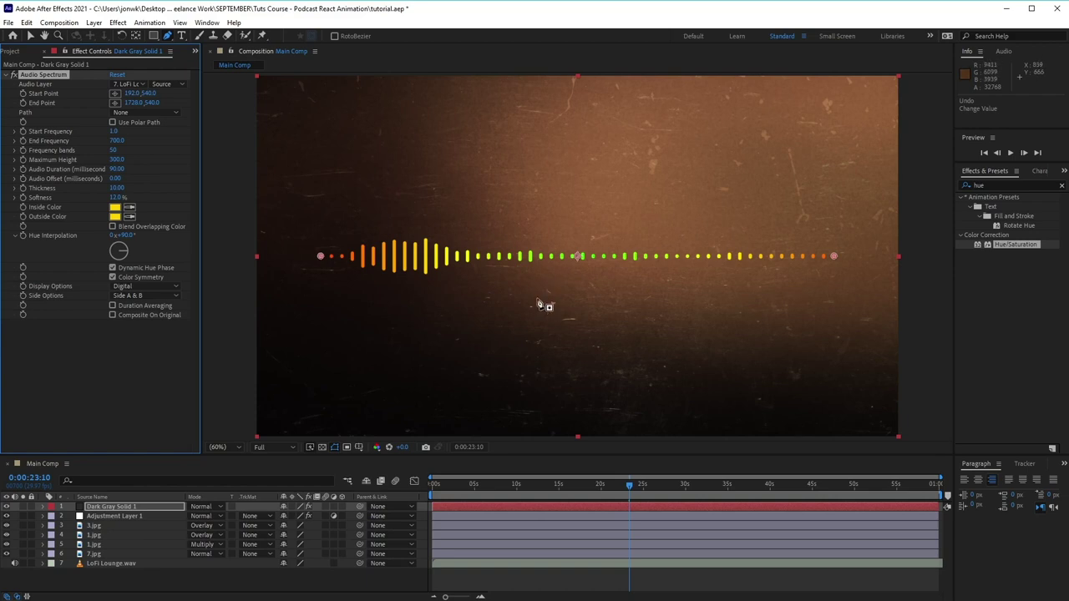
{"action": "left_click", "coordinate": [113, 277]}
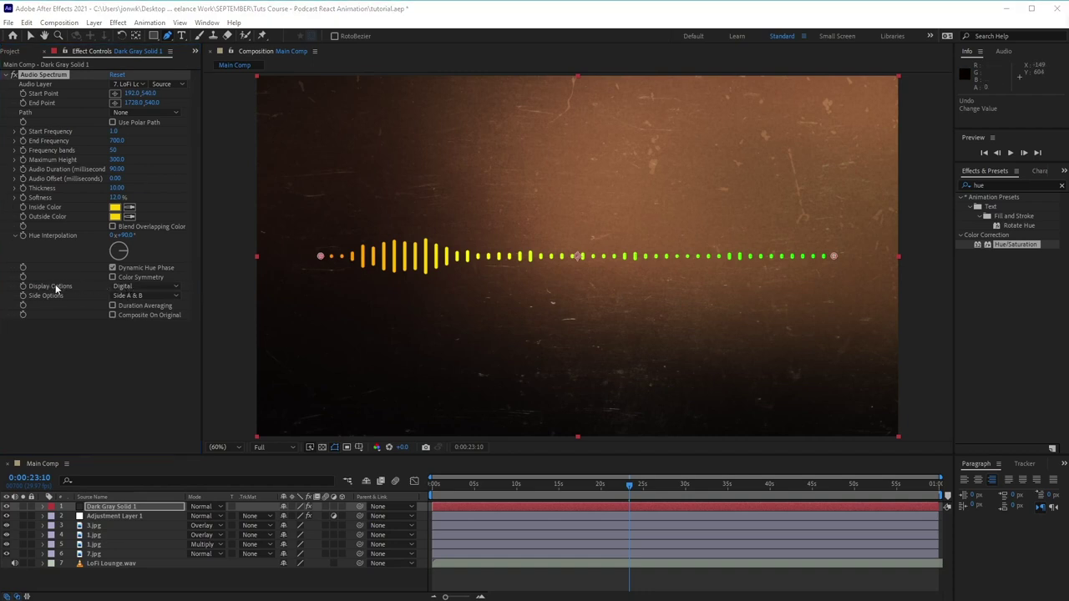
{"action": "left_click", "coordinate": [127, 288]}
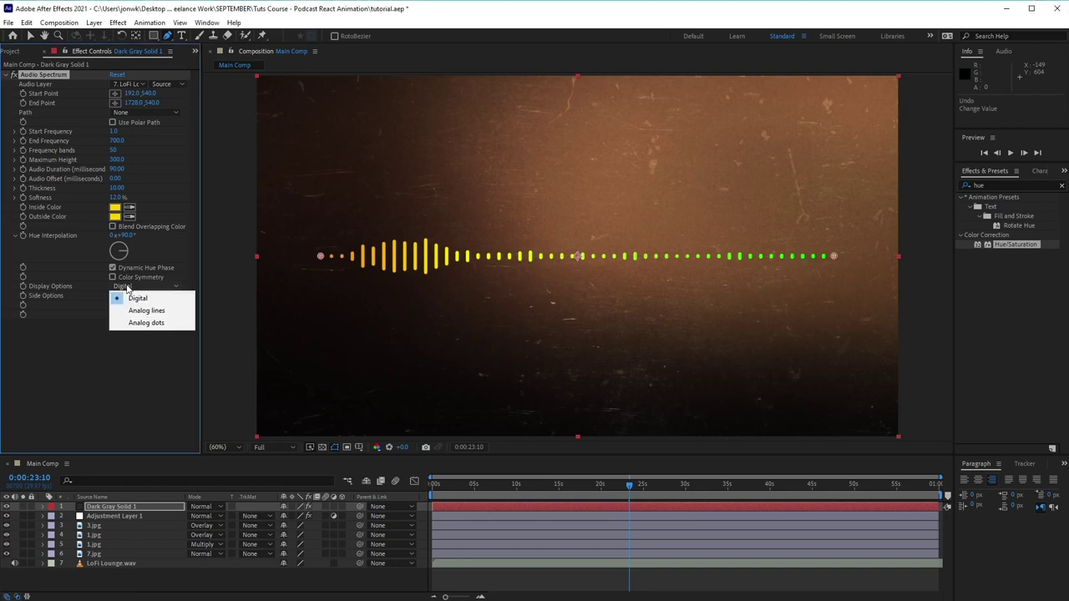
{"action": "left_click", "coordinate": [168, 311]}
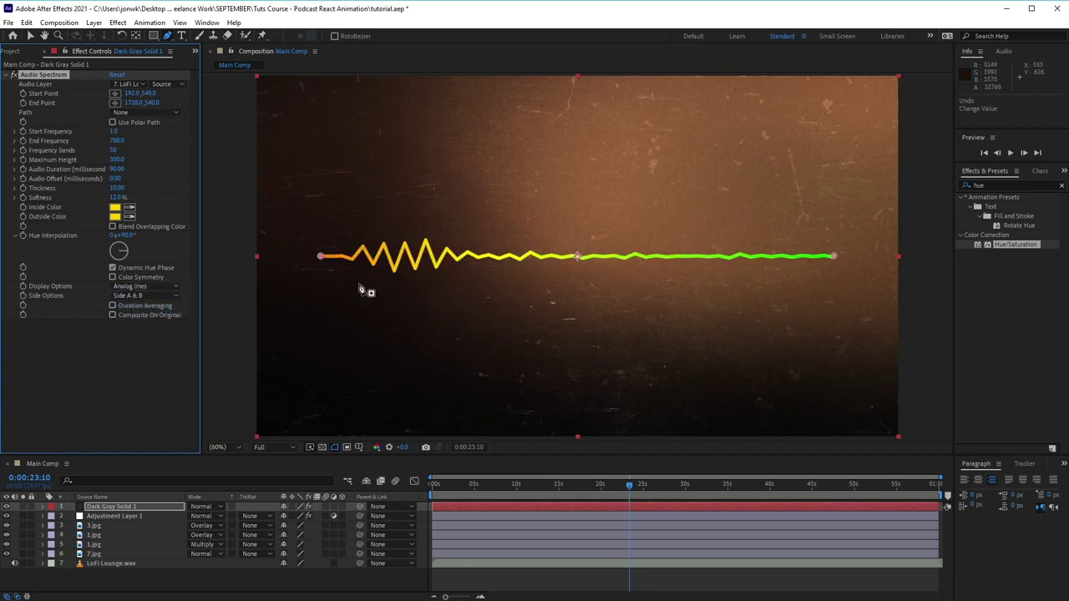
{"action": "left_click", "coordinate": [167, 286]}
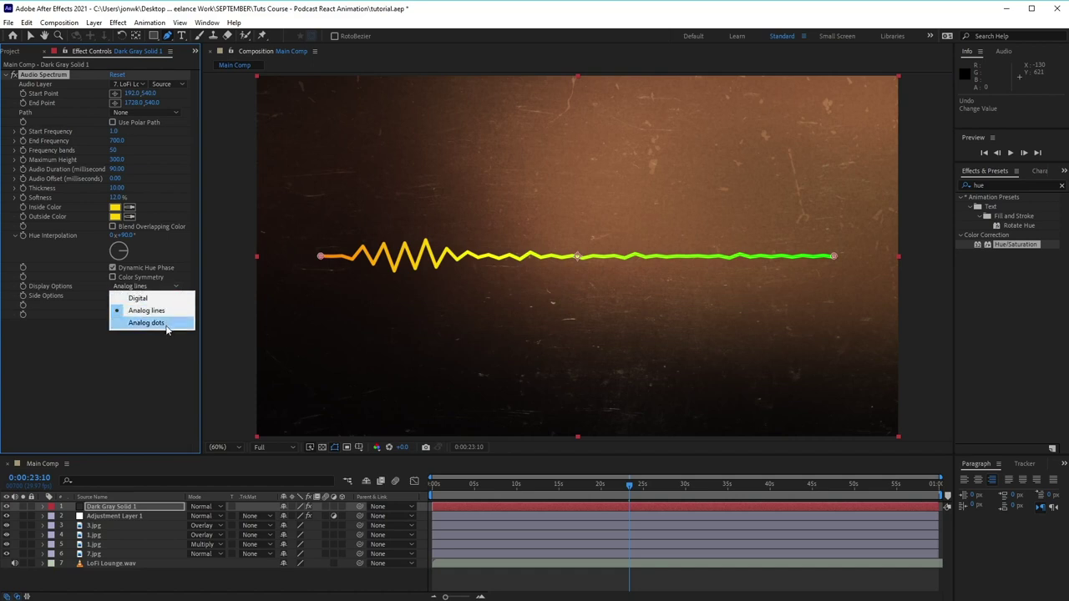
{"action": "left_click", "coordinate": [167, 323]}
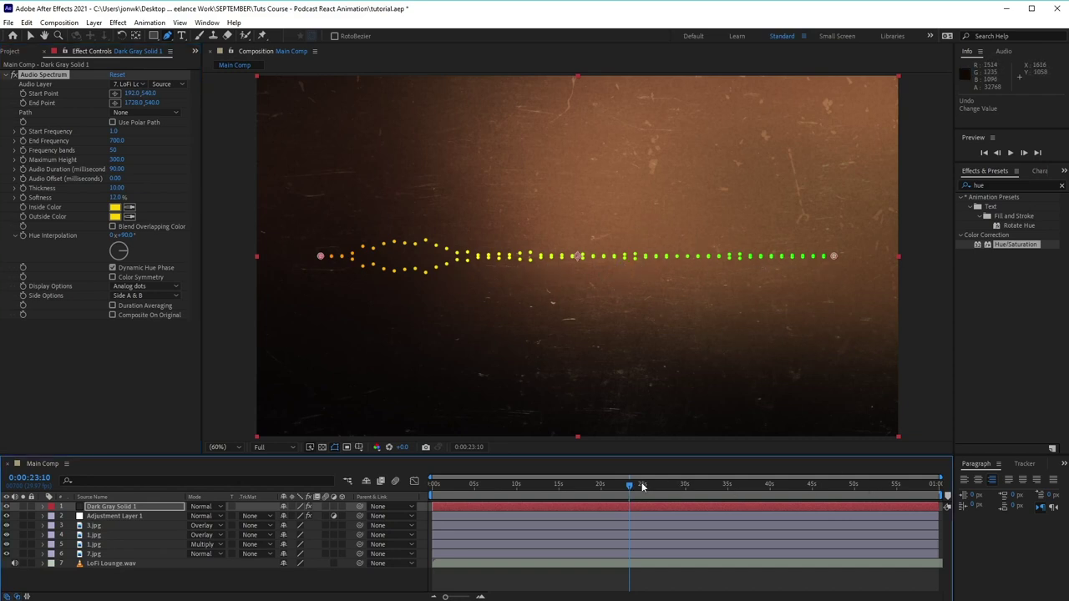
{"action": "left_click_drag", "start_coordinate": [645, 488], "coordinate": [673, 497]}
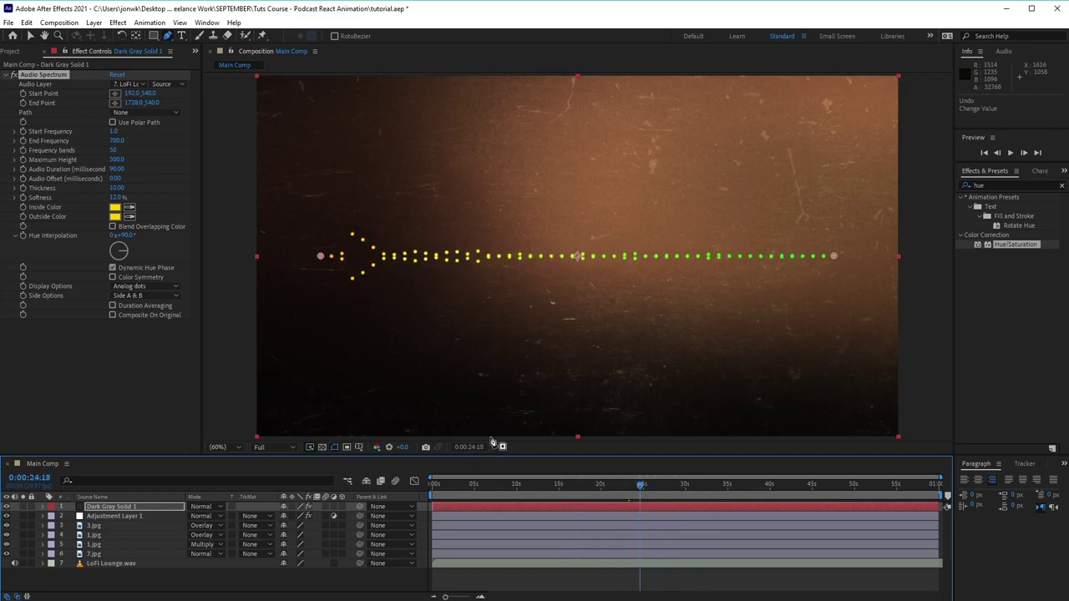
{"action": "left_click", "coordinate": [157, 287]}
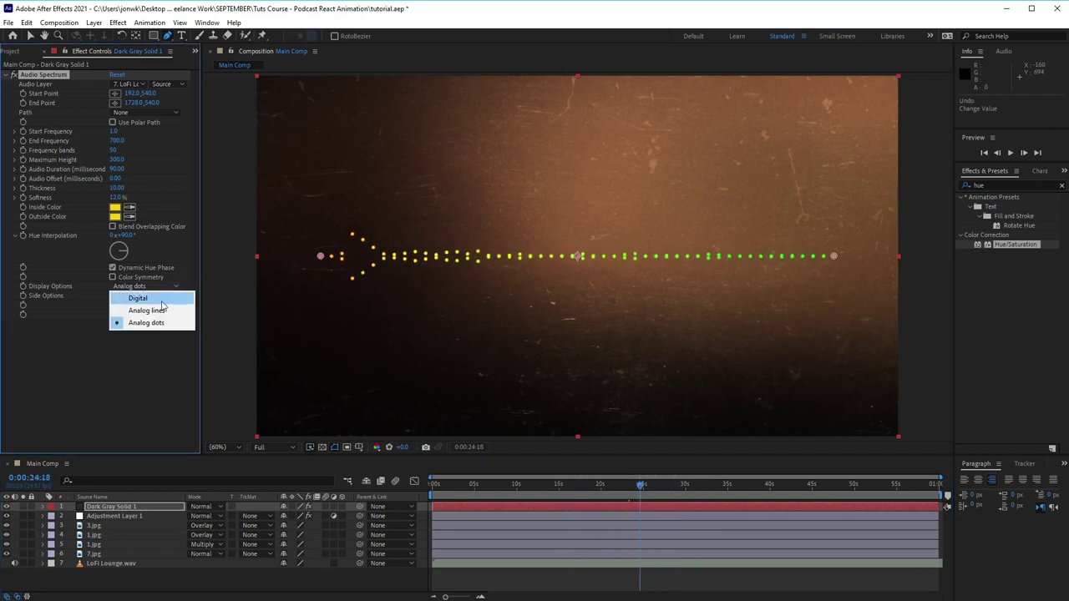
{"action": "left_click", "coordinate": [161, 299]}
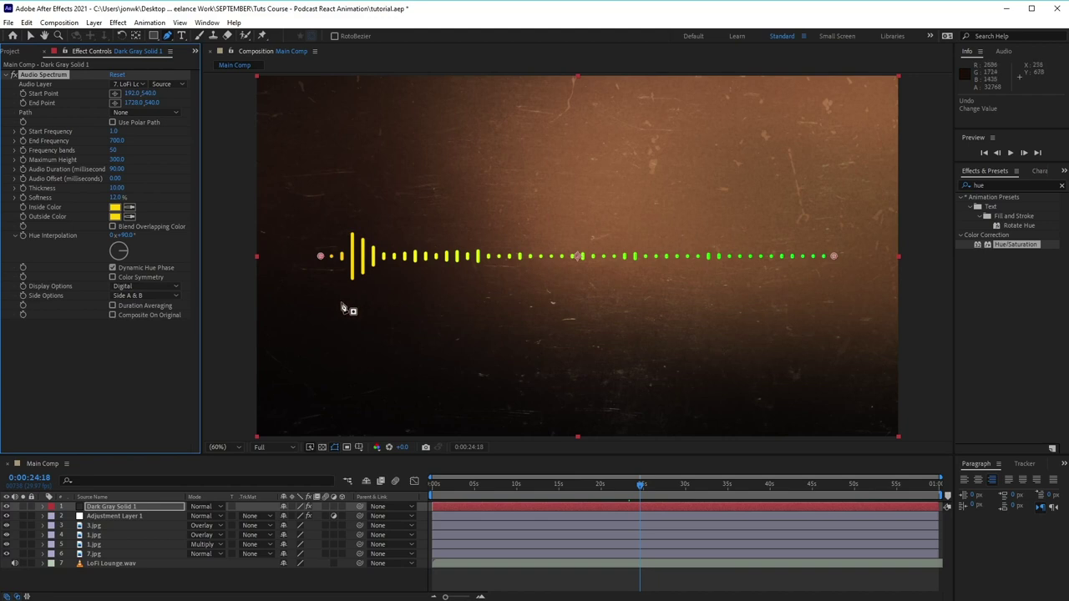
Step: Preview the spectrum with each single-side option while scrubbing the timeline
{"action": "left_click", "coordinate": [156, 296]}
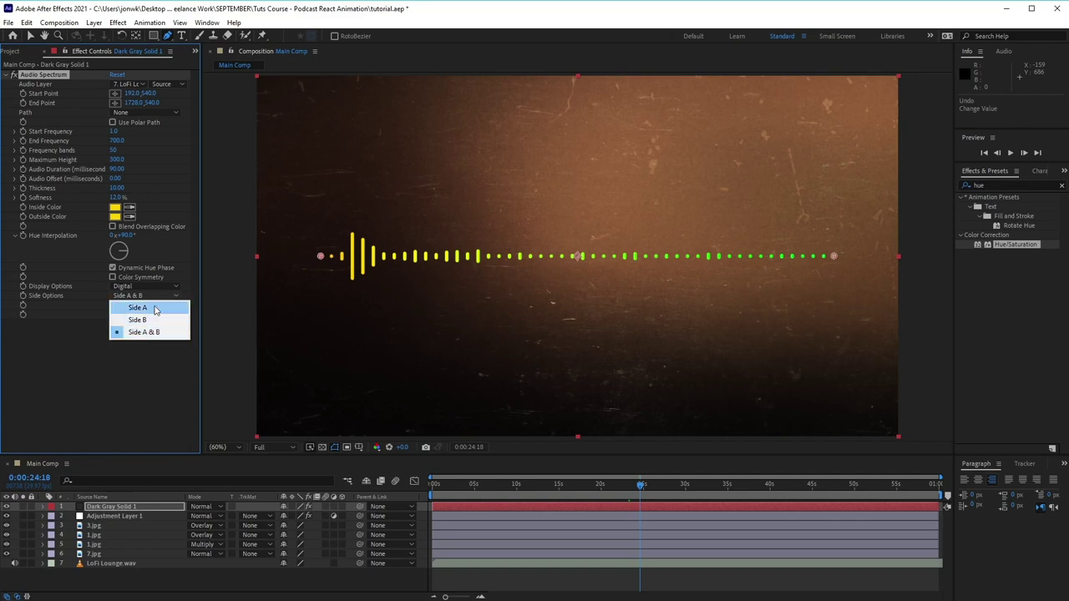
{"action": "left_click", "coordinate": [155, 308]}
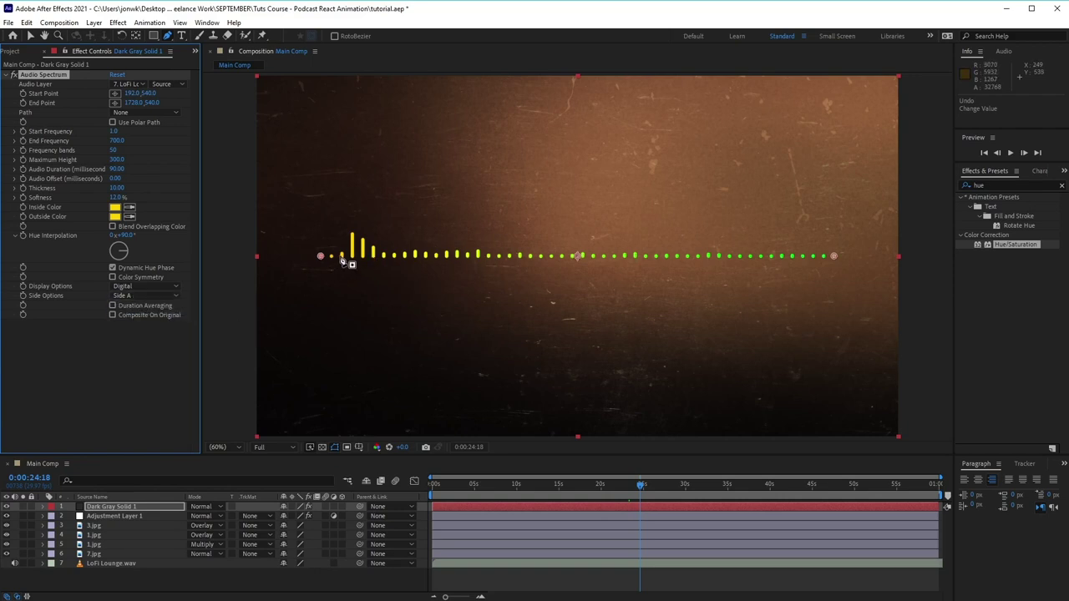
{"action": "left_click_drag", "start_coordinate": [640, 485], "coordinate": [618, 488]}
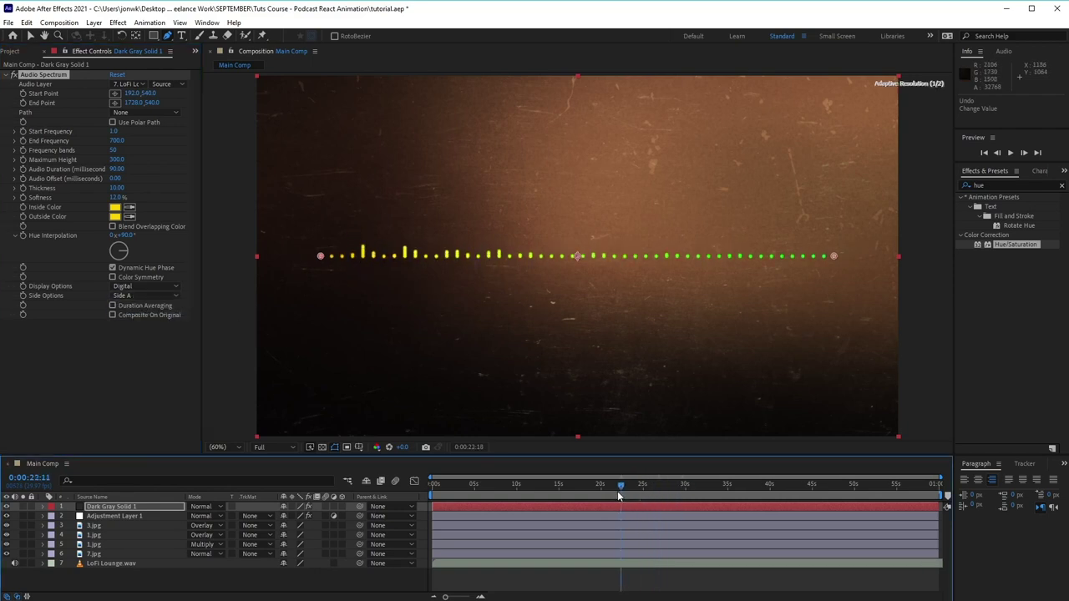
{"action": "left_click", "coordinate": [166, 298]}
{"action": "left_click", "coordinate": [170, 321]}
{"action": "left_click_drag", "start_coordinate": [620, 489], "coordinate": [701, 495]}
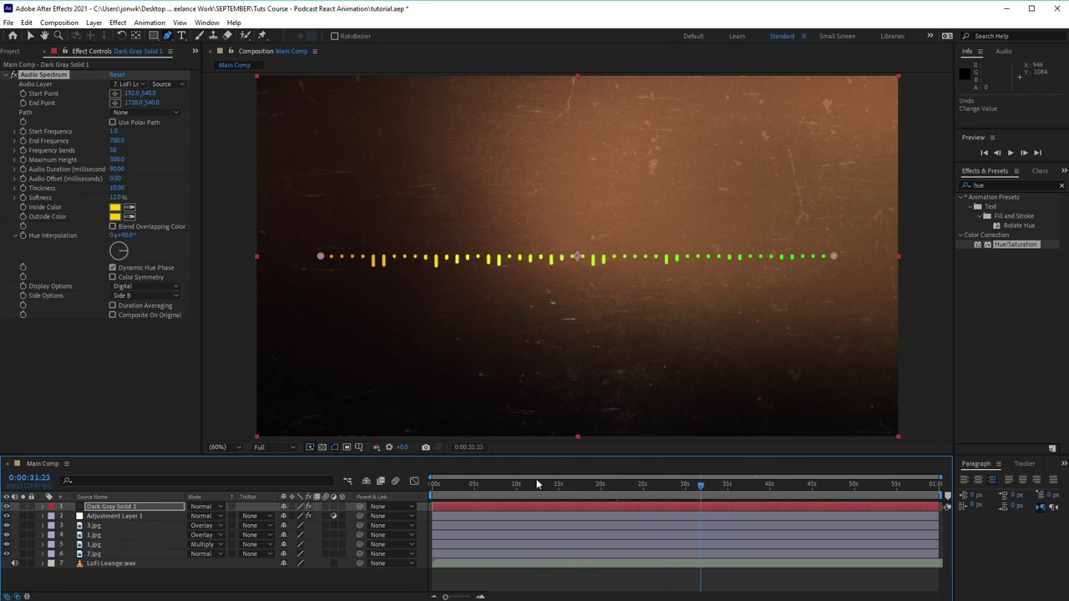
Step: Preview Side A & B, then switch Side Options to Side A
{"action": "left_click", "coordinate": [146, 296]}
{"action": "left_click", "coordinate": [168, 333]}
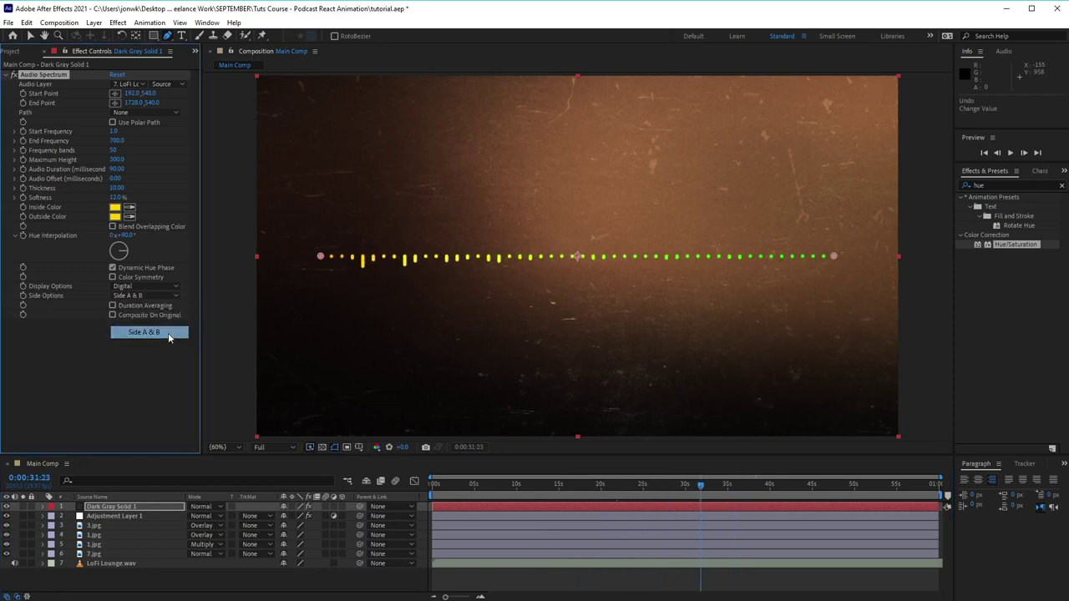
{"action": "left_click_drag", "start_coordinate": [697, 493], "coordinate": [754, 492]}
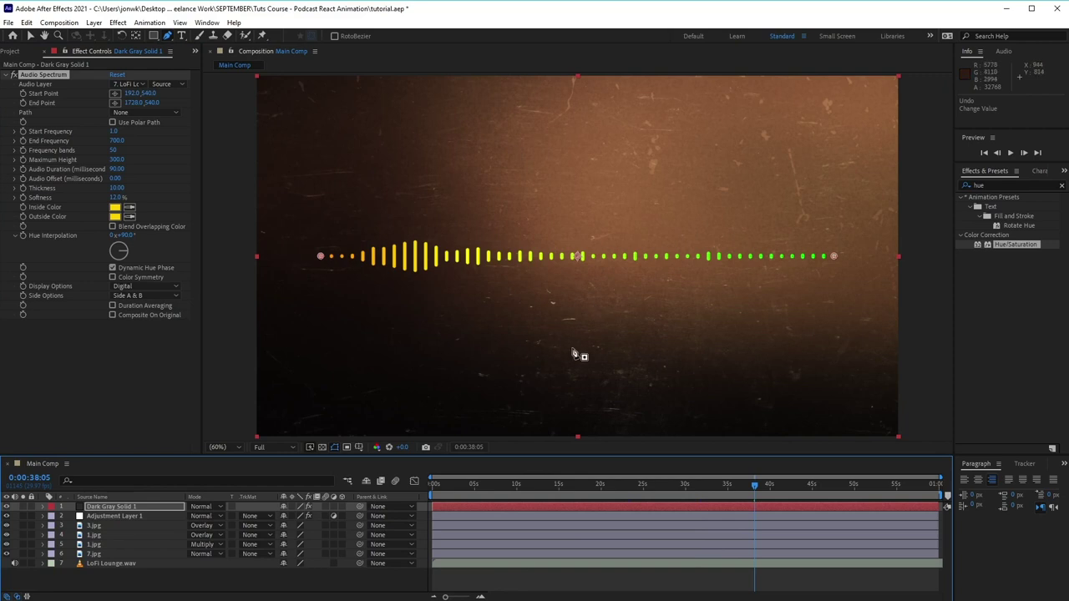
{"action": "left_click", "coordinate": [174, 297]}
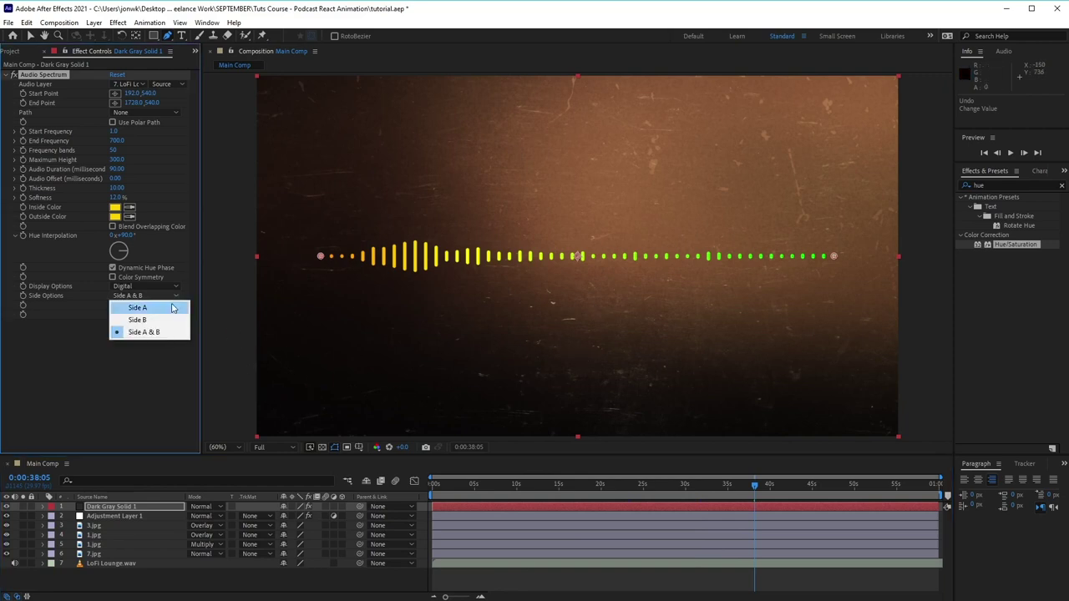
{"action": "left_click", "coordinate": [172, 306]}
{"action": "mouse_move", "coordinate": [753, 492]}
{"action": "left_mouse_down"}
{"action": "mouse_move", "coordinate": [641, 486]}
{"action": "mouse_move", "coordinate": [742, 497]}
{"action": "left_mouse_up"}
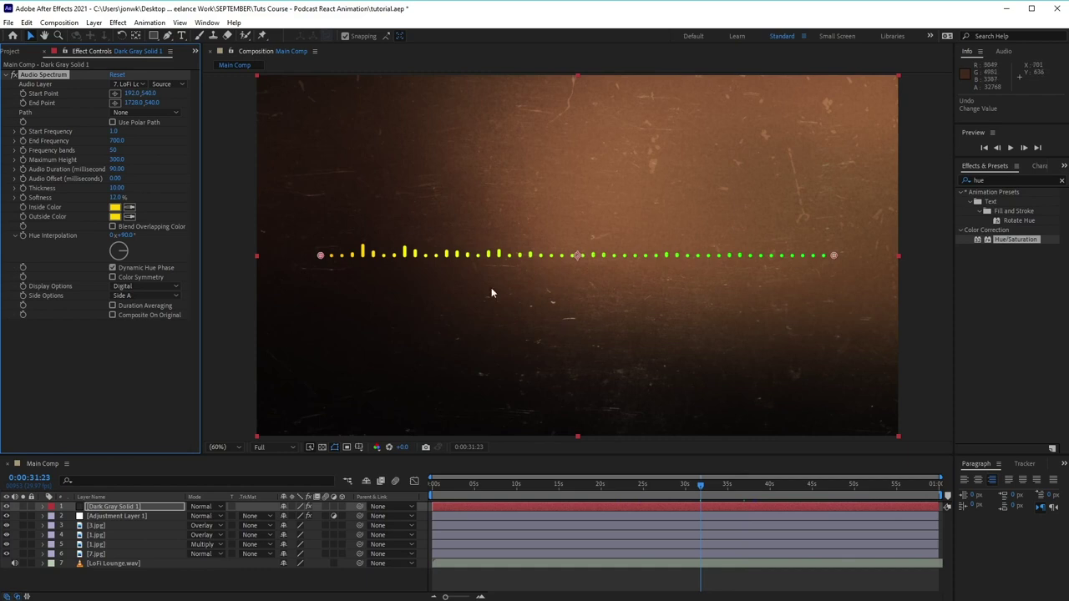
Step: Set the spectrum's Start Point to 770,580 and End Point to 1850,580
{"action": "left_click", "coordinate": [133, 94]}
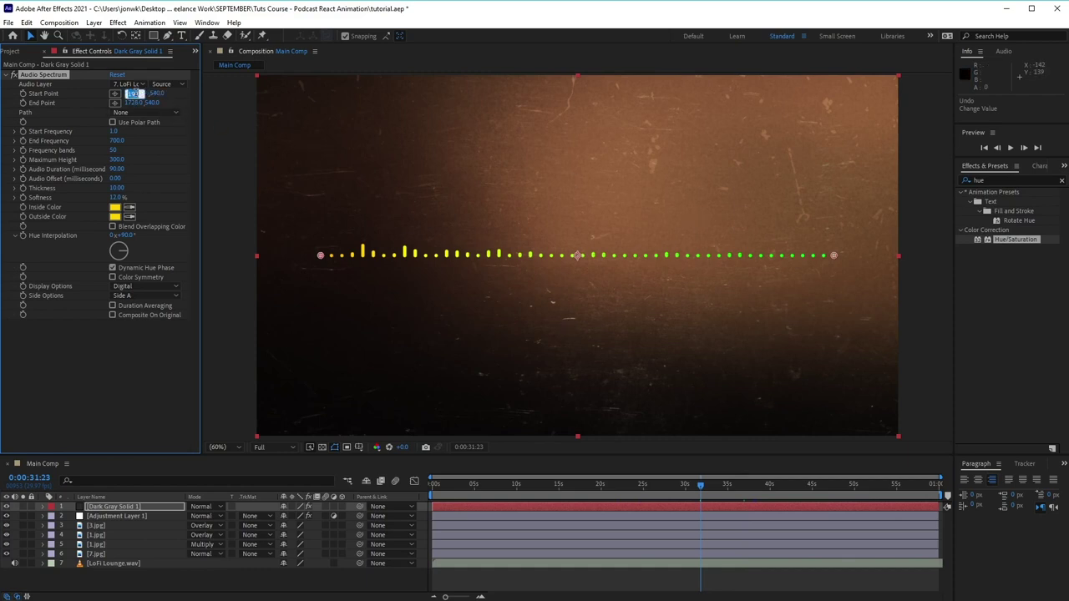
{"action": "type", "text": "770"}
{"action": "key", "text": "Tab"}
{"action": "key", "text": "Tab"}
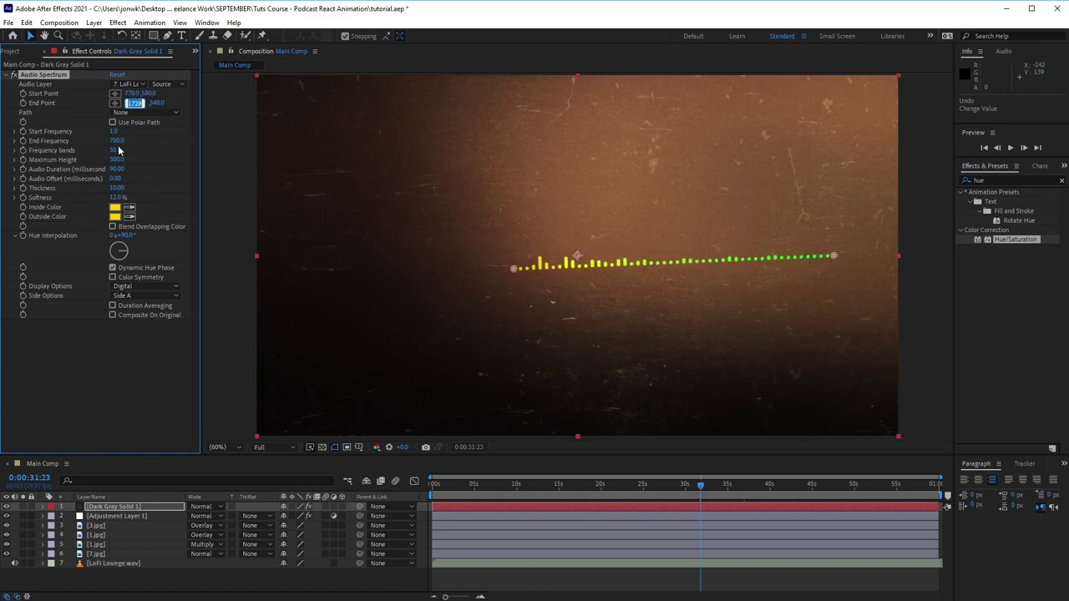
{"action": "type", "text": "1850"}
{"action": "key", "text": "Tab"}
{"action": "type", "text": "580"}
{"action": "key", "text": "Return"}
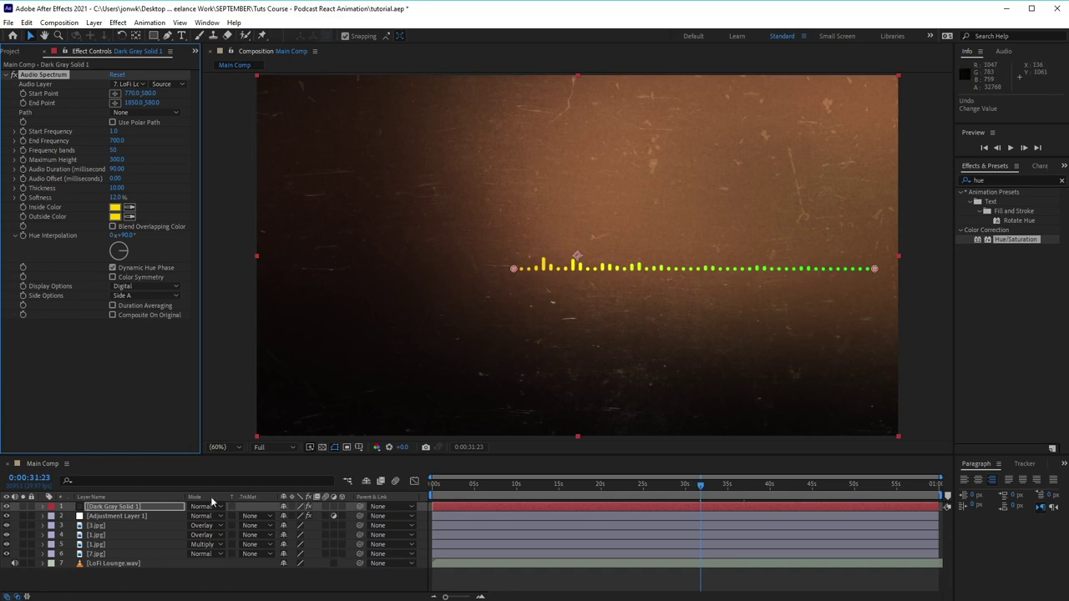
{"action": "left_click", "coordinate": [116, 509]}
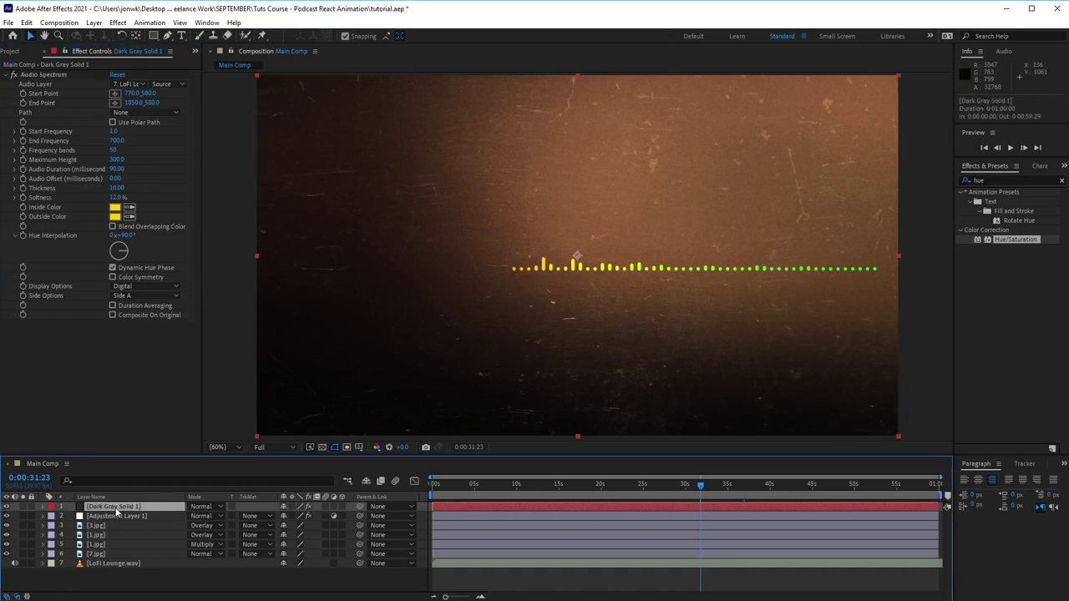
Step: Rename the spectrum layer to 'Spectrum 01'
{"action": "key", "text": "Return"}
{"action": "type", "text": "Sp"}
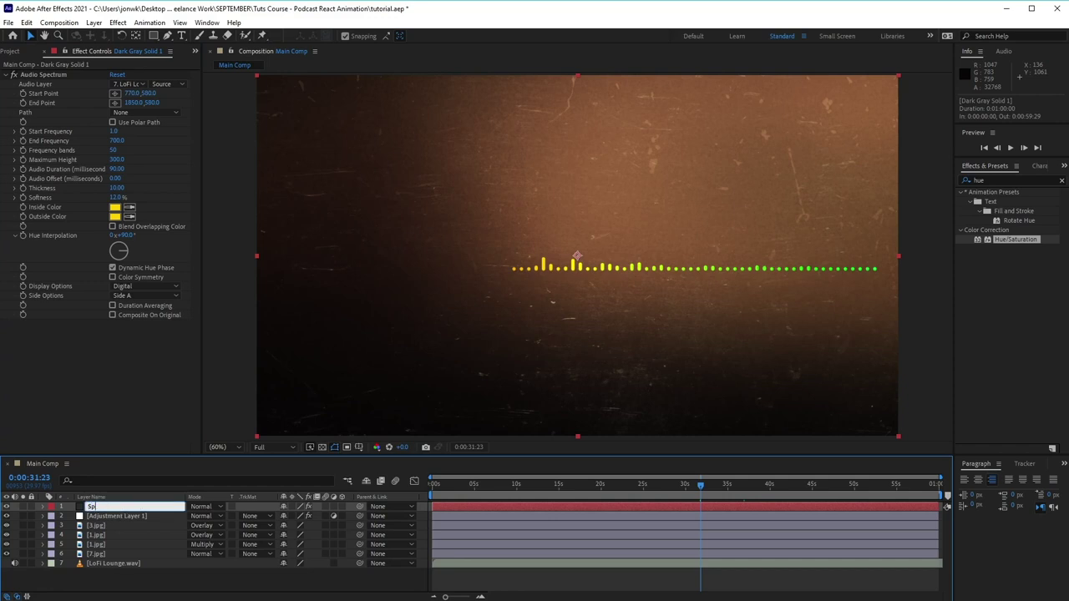
{"action": "type", "text": "ectrum 01"}
{"action": "key", "text": "Return"}
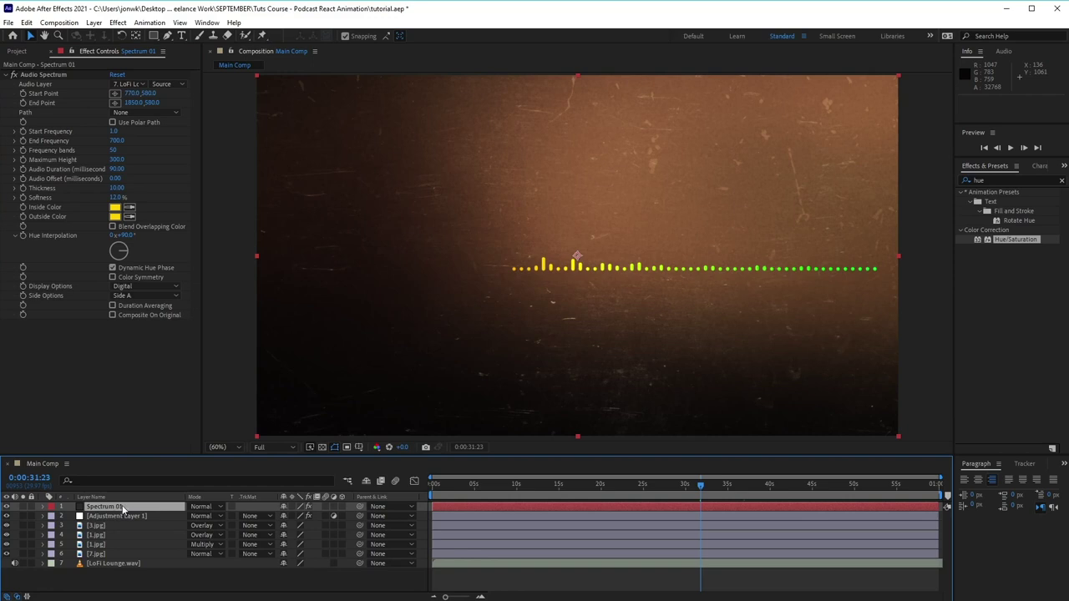
Step: Duplicate it as Spectrum 02 and set its Start and End Point Y to 595
{"action": "key", "text": "ctrl+d"}
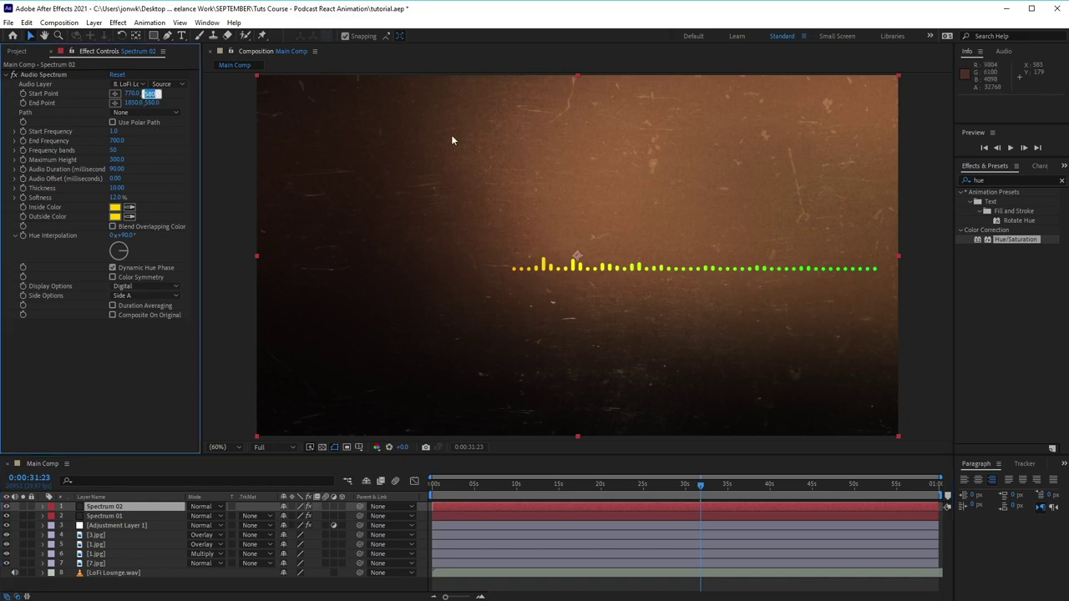
{"action": "left_click", "coordinate": [149, 93]}
{"action": "type", "text": "595"}
{"action": "key", "text": "Tab"}
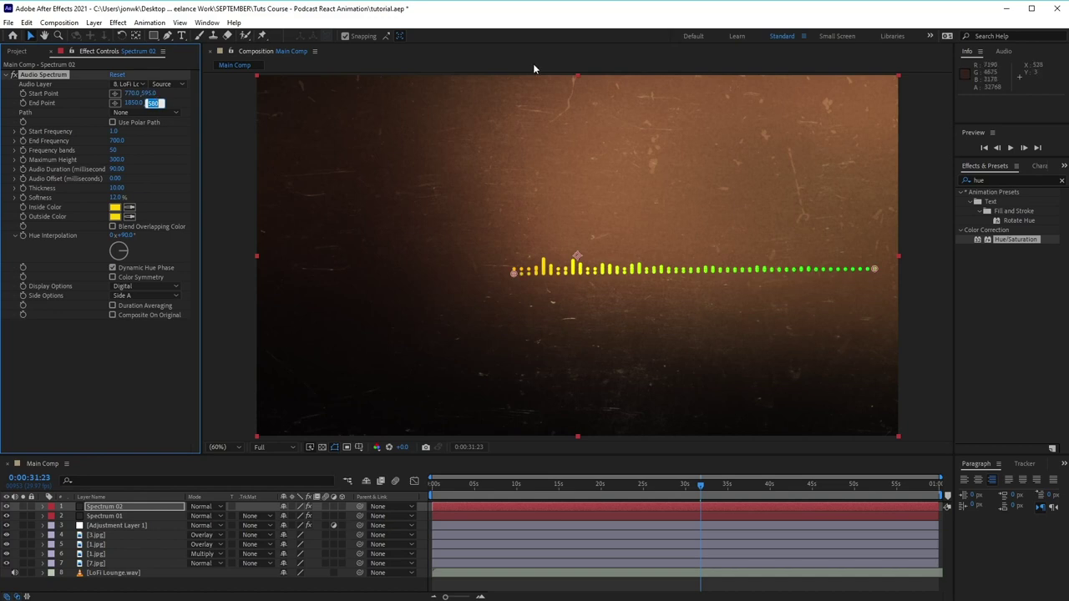
{"action": "type", "text": "595"}
{"action": "key", "text": "Return"}
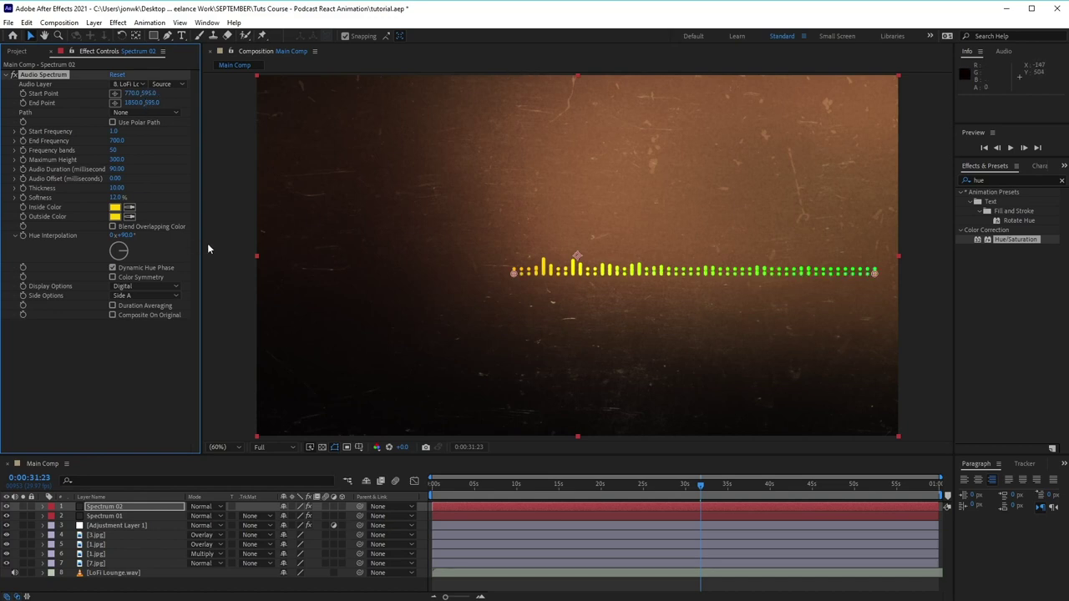
Step: Set Spectrum 02's End Frequency to 200 and Frequency bands to 100
{"action": "left_click", "coordinate": [120, 141]}
{"action": "type", "text": "200"}
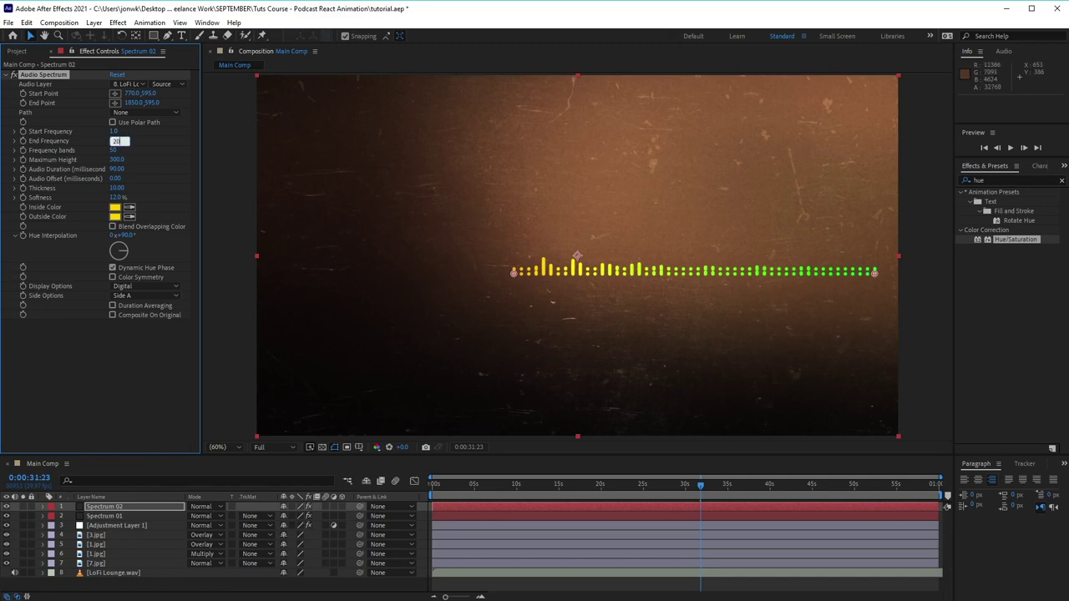
{"action": "key", "text": "Return"}
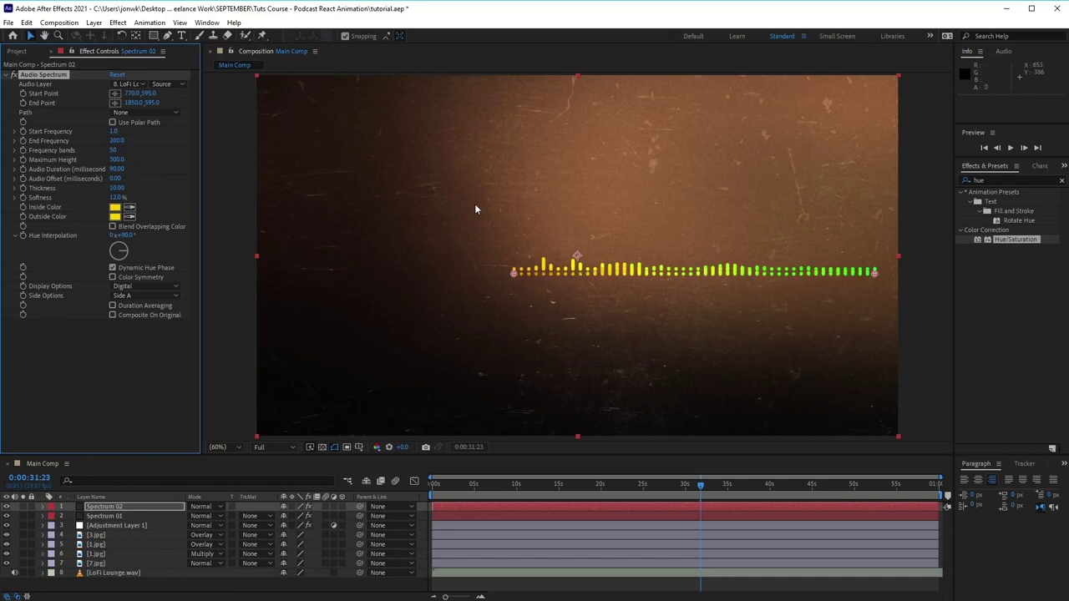
{"action": "left_click", "coordinate": [113, 150]}
{"action": "type", "text": "100"}
{"action": "key", "text": "Return"}
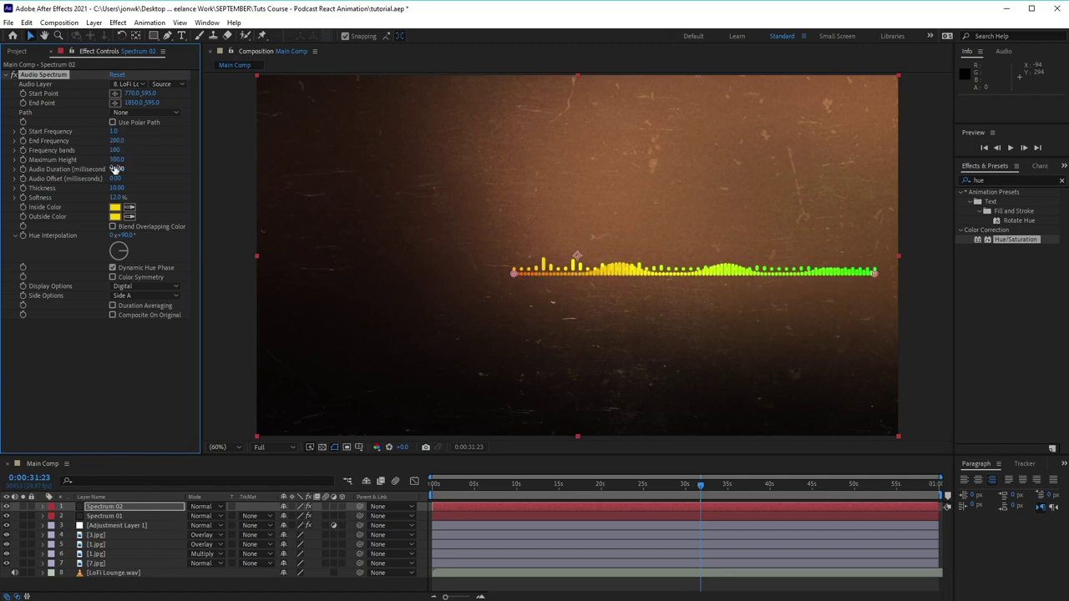
Step: Set Maximum Height to 200 and Thickness to 5, and bring up the Inside Color picker
{"action": "left_click", "coordinate": [117, 159]}
{"action": "type", "text": "200"}
{"action": "key", "text": "Return"}
{"action": "left_click", "coordinate": [117, 188]}
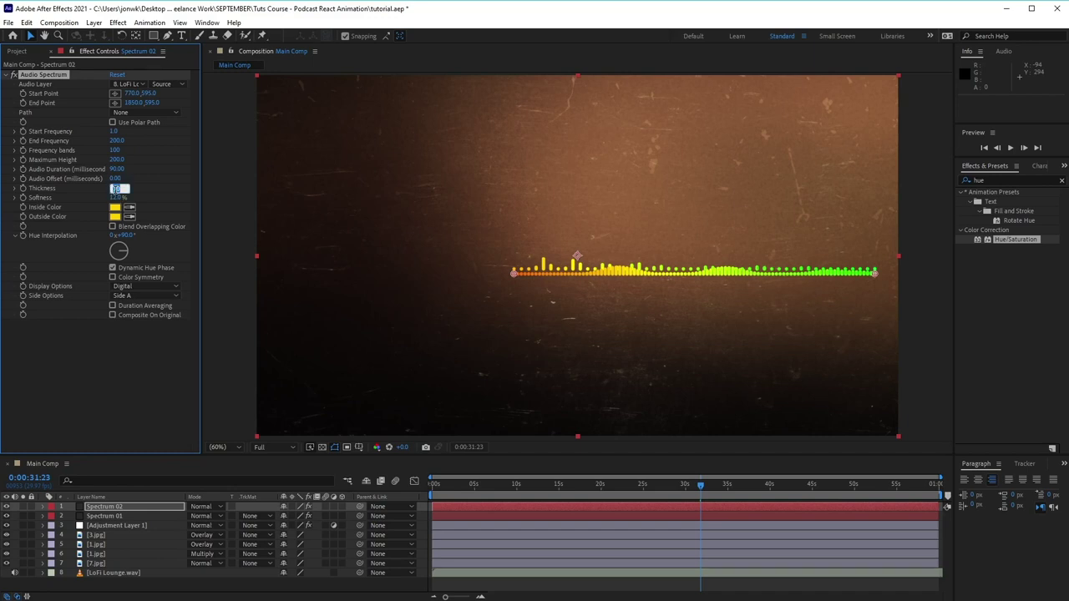
{"action": "type", "text": "5"}
{"action": "key", "text": "Return"}
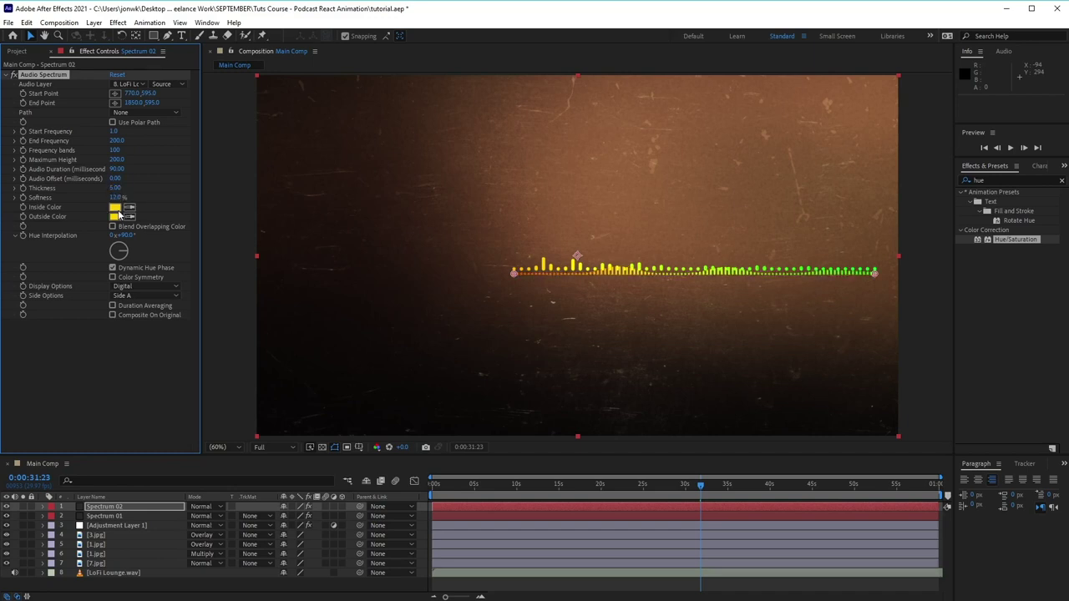
{"action": "left_click", "coordinate": [114, 209]}
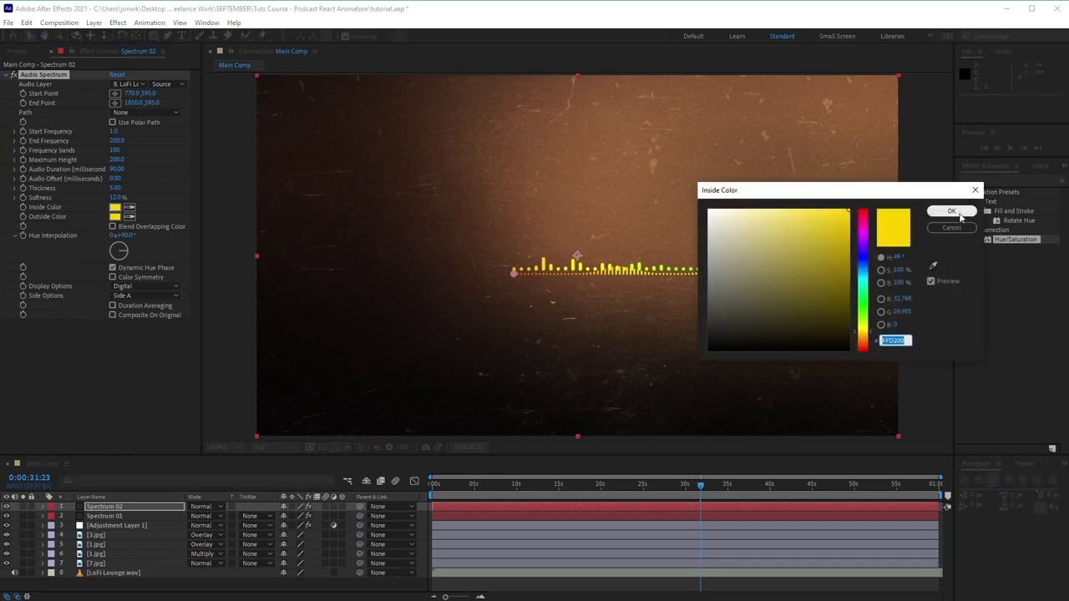
Step: Keep the yellow inside colour and set Spectrum 02's Outside Color to pink FF3296
{"action": "left_click", "coordinate": [952, 211]}
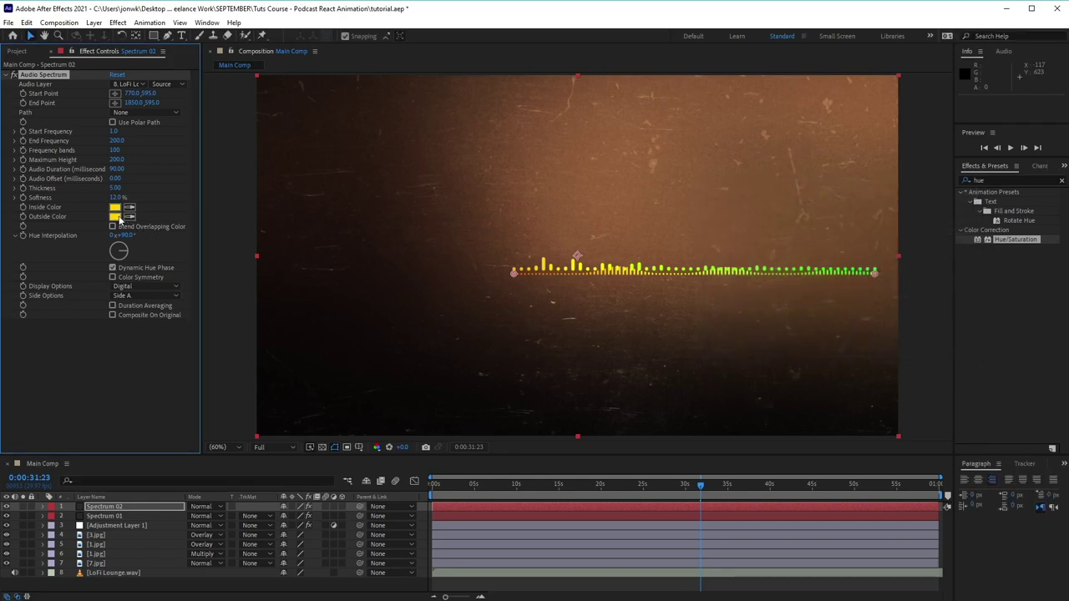
{"action": "left_click", "coordinate": [116, 217]}
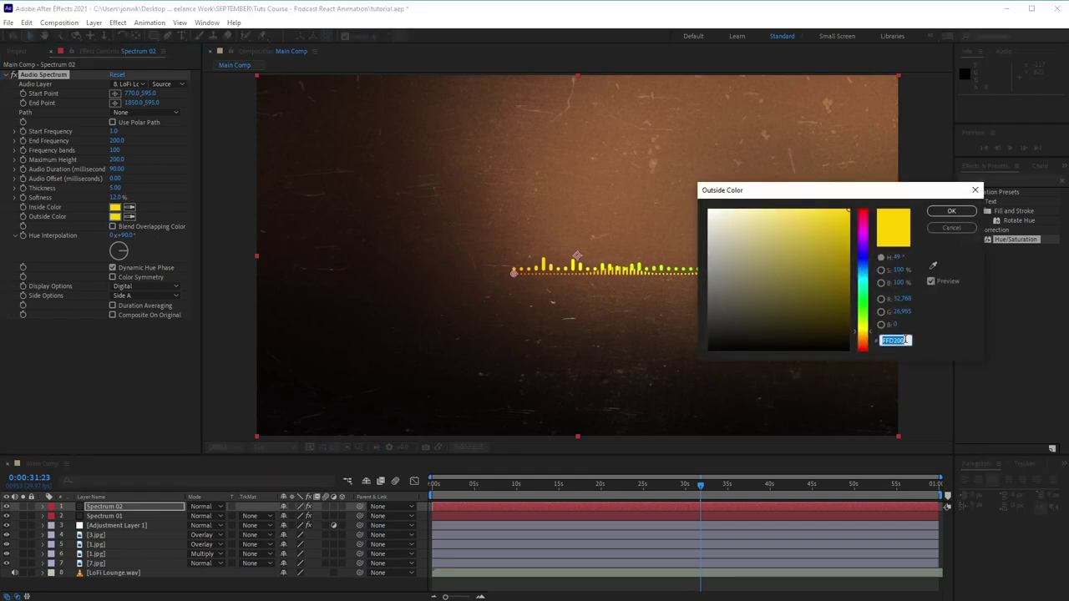
{"action": "type", "text": "FF"}
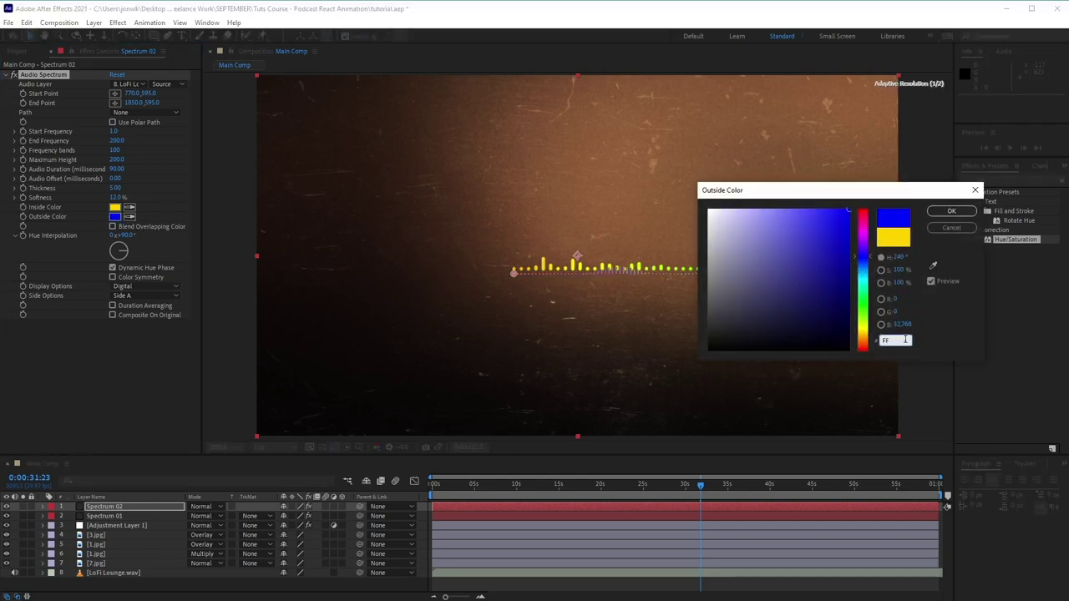
{"action": "type", "text": "3296"}
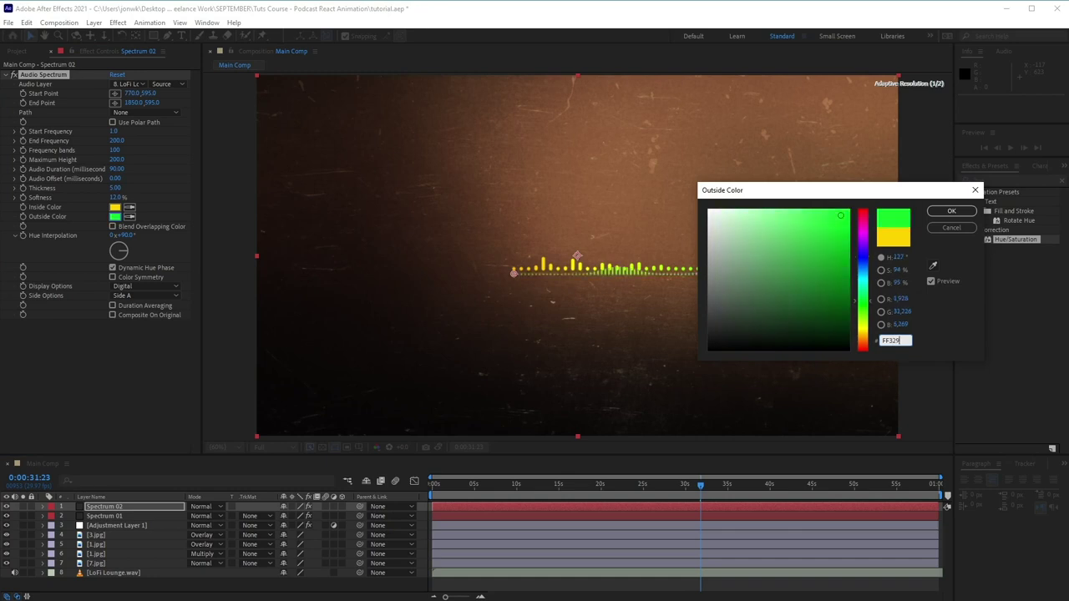
{"action": "left_click", "coordinate": [951, 211]}
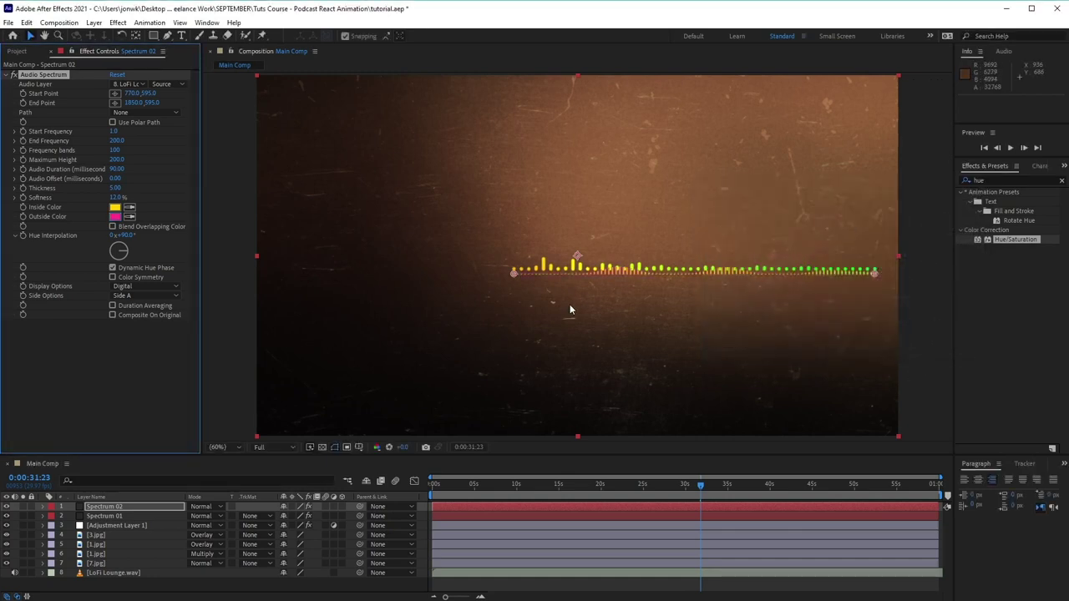
Step: Display Spectrum 02 as Analog lines on Side B, then select its layer
{"action": "left_click", "coordinate": [154, 287]}
{"action": "left_click", "coordinate": [164, 311]}
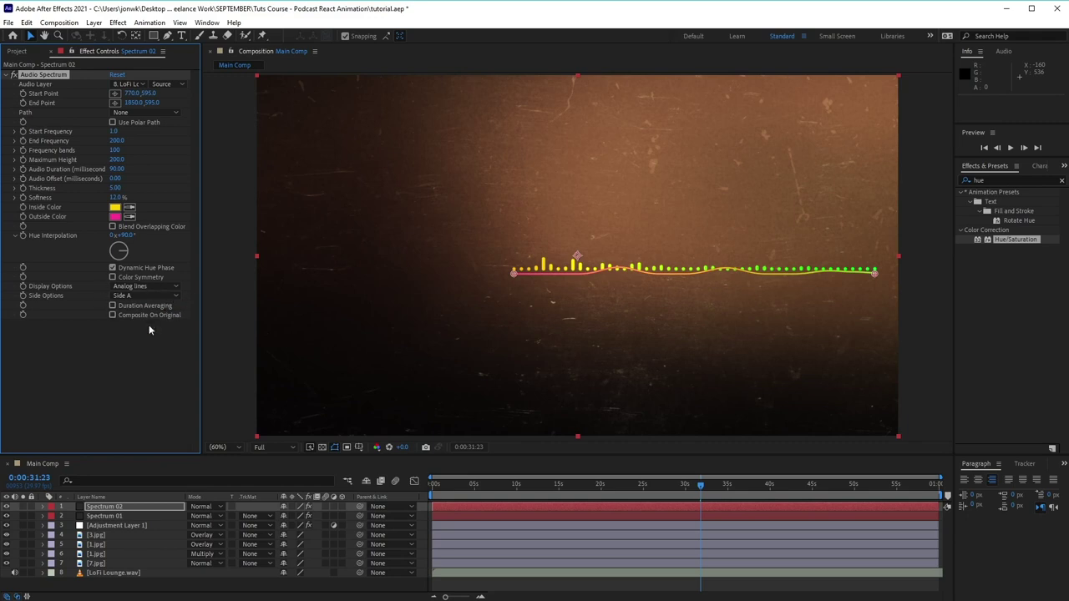
{"action": "left_click", "coordinate": [158, 293]}
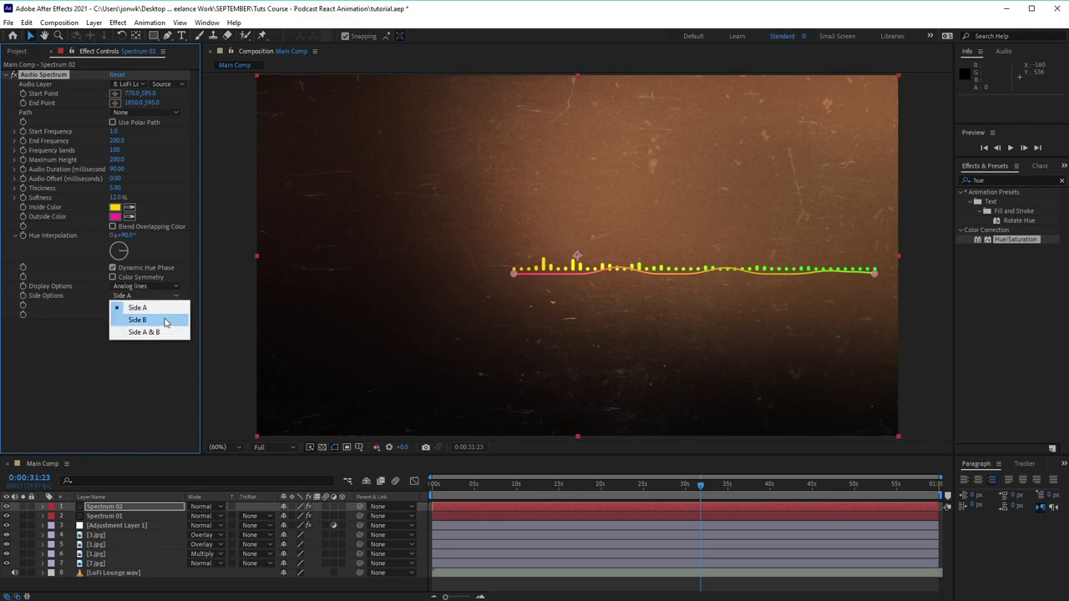
{"action": "left_click", "coordinate": [182, 319]}
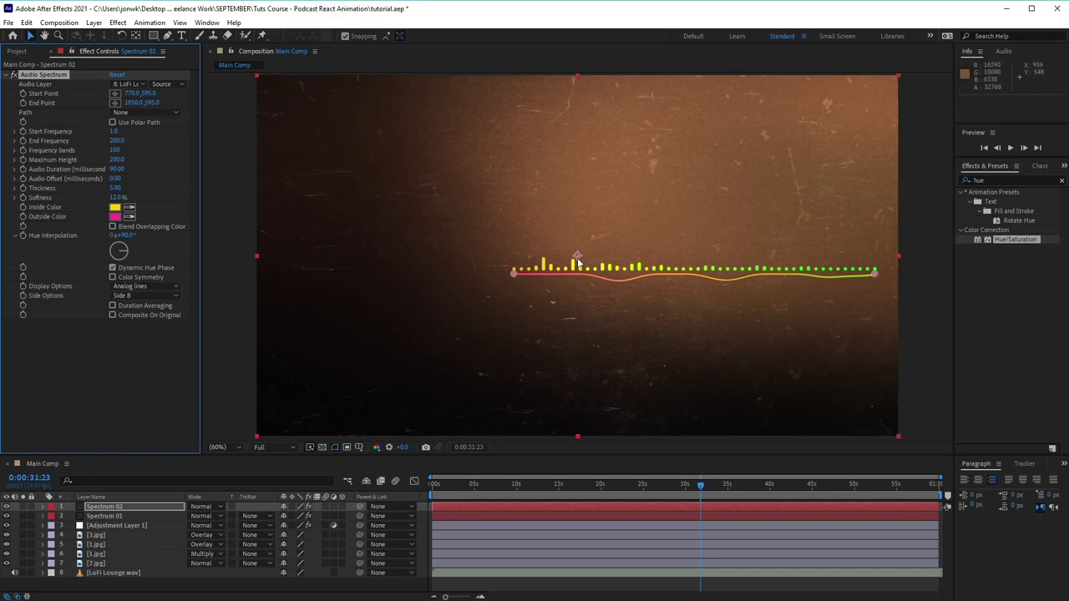
{"action": "left_click", "coordinate": [137, 507]}
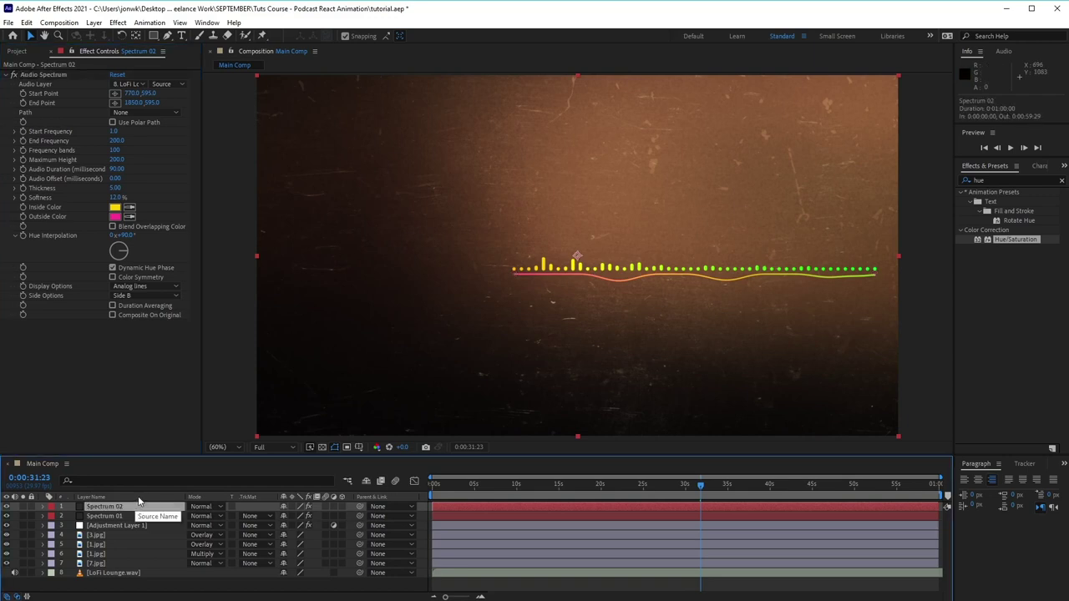
Step: Duplicate Spectrum 02 into Spectrum 03 and lower its Start and End Point Y to 725
{"action": "key", "text": "ctrl+d"}
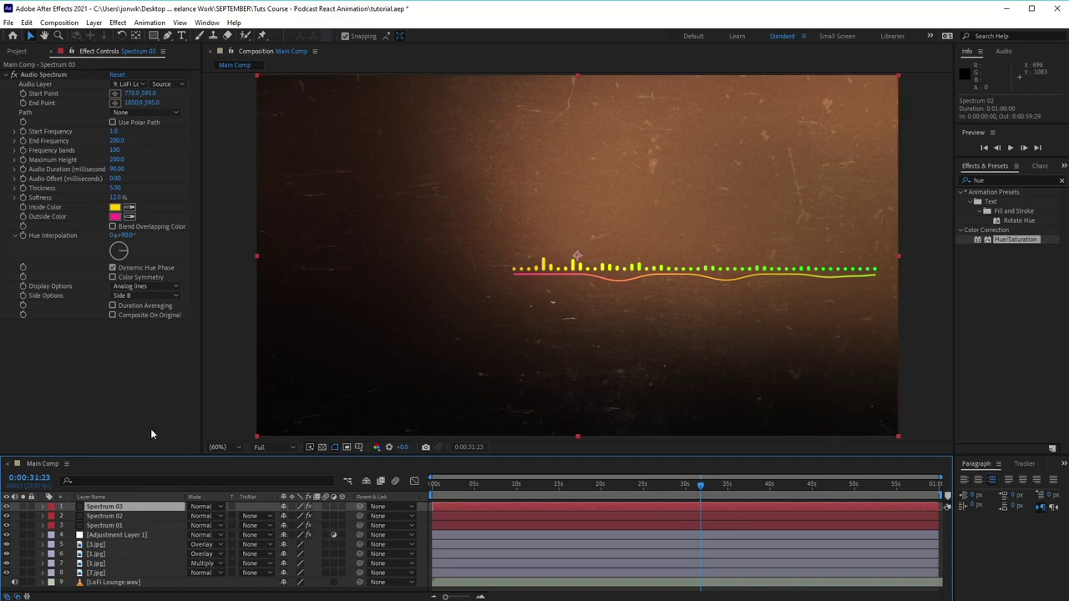
{"action": "left_click", "coordinate": [134, 95]}
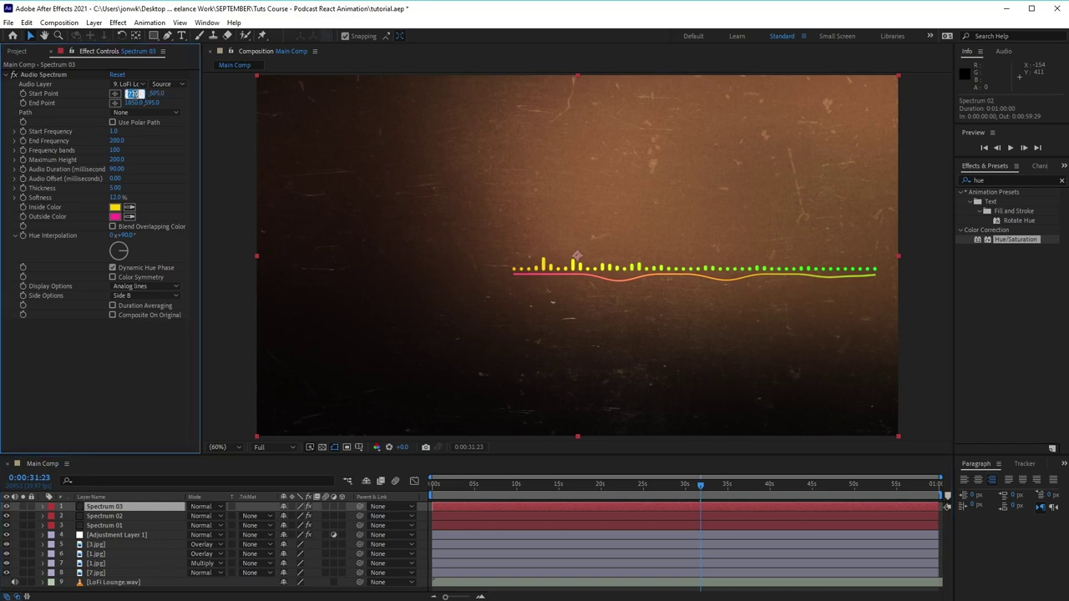
{"action": "key", "text": "Return"}
{"action": "left_click", "coordinate": [149, 94]}
{"action": "type", "text": "725"}
{"action": "key", "text": "Return"}
{"action": "left_click", "coordinate": [153, 103]}
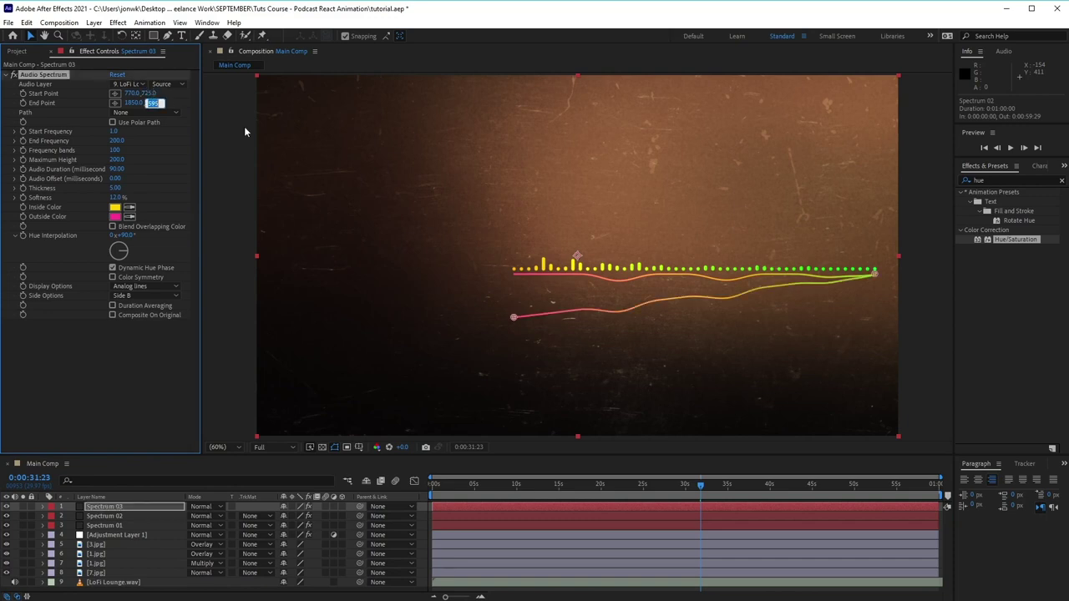
{"action": "type", "text": "725"}
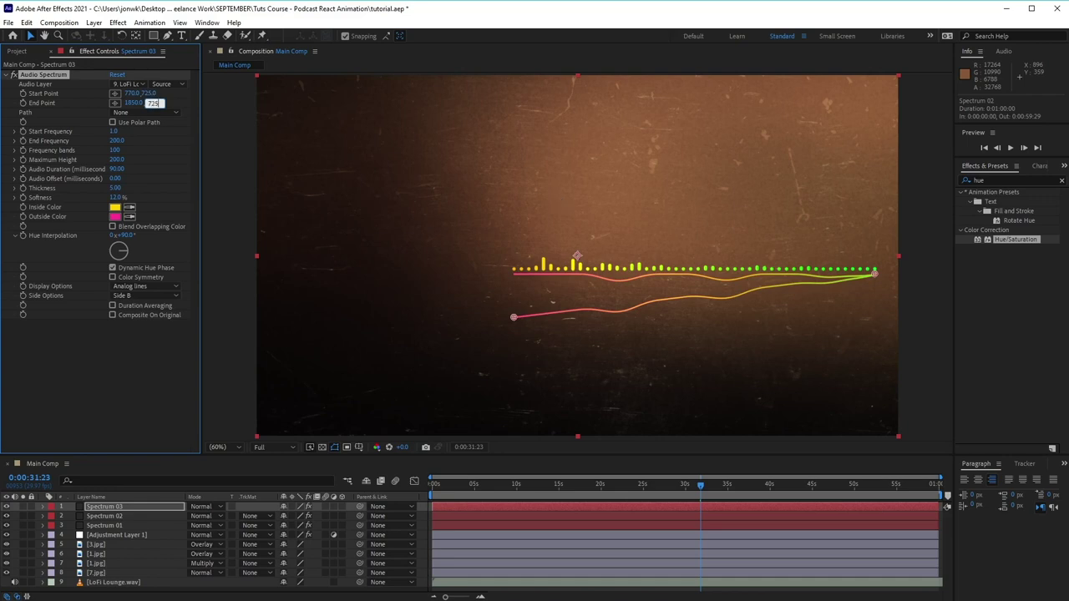
{"action": "key", "text": "Return"}
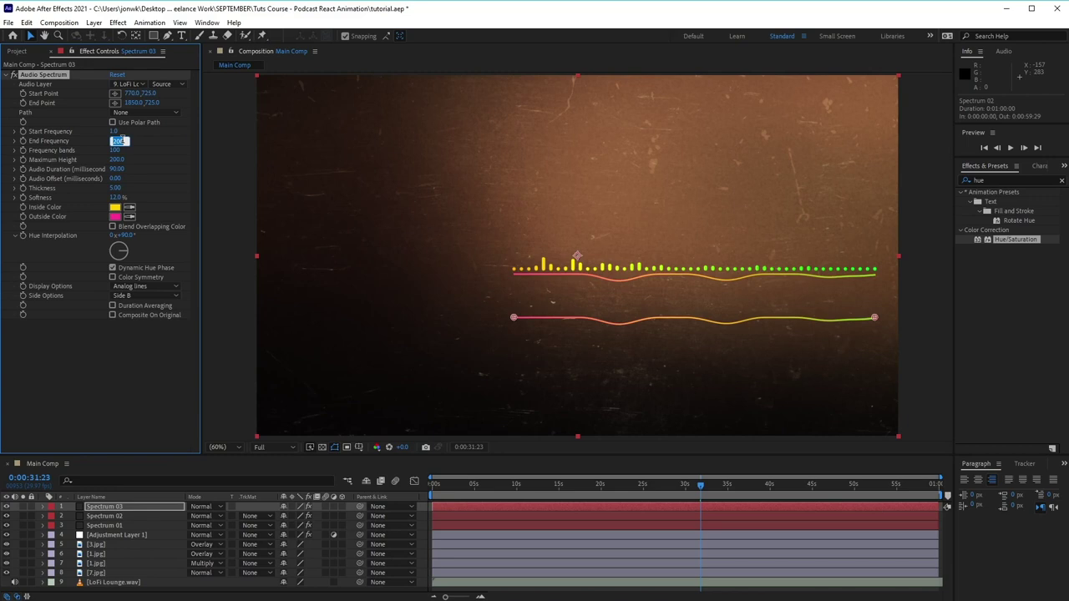
Step: Give Spectrum 03 End Frequency 800, 70 bands, Maximum Height 400 and Thickness 7
{"action": "type", "text": "800"}
{"action": "key", "text": "Return"}
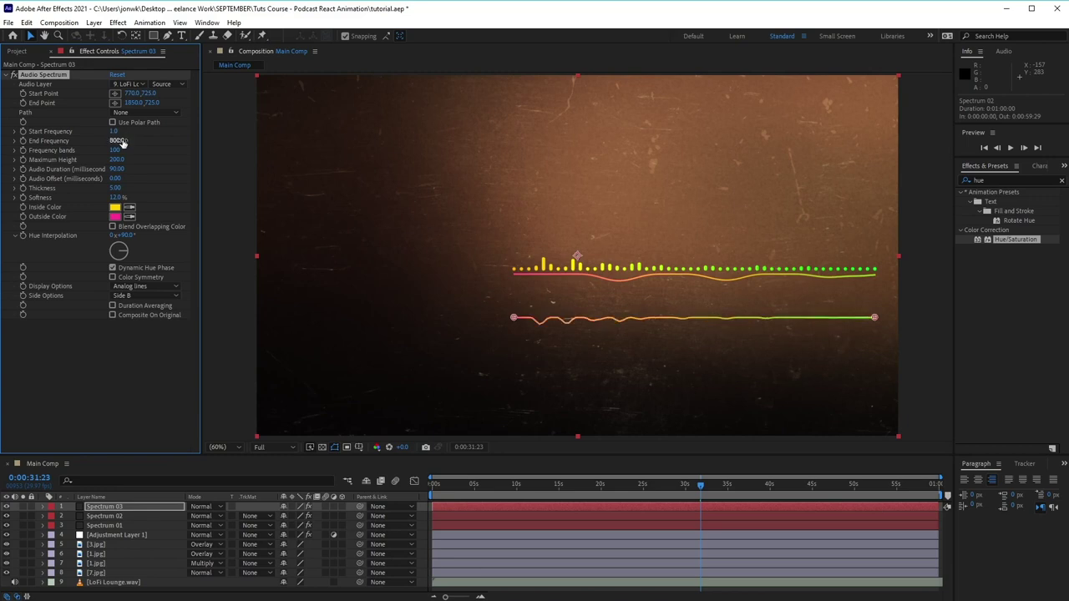
{"action": "left_click", "coordinate": [118, 151]}
{"action": "type", "text": "20"}
{"action": "key", "text": "Return"}
{"action": "left_click", "coordinate": [118, 159]}
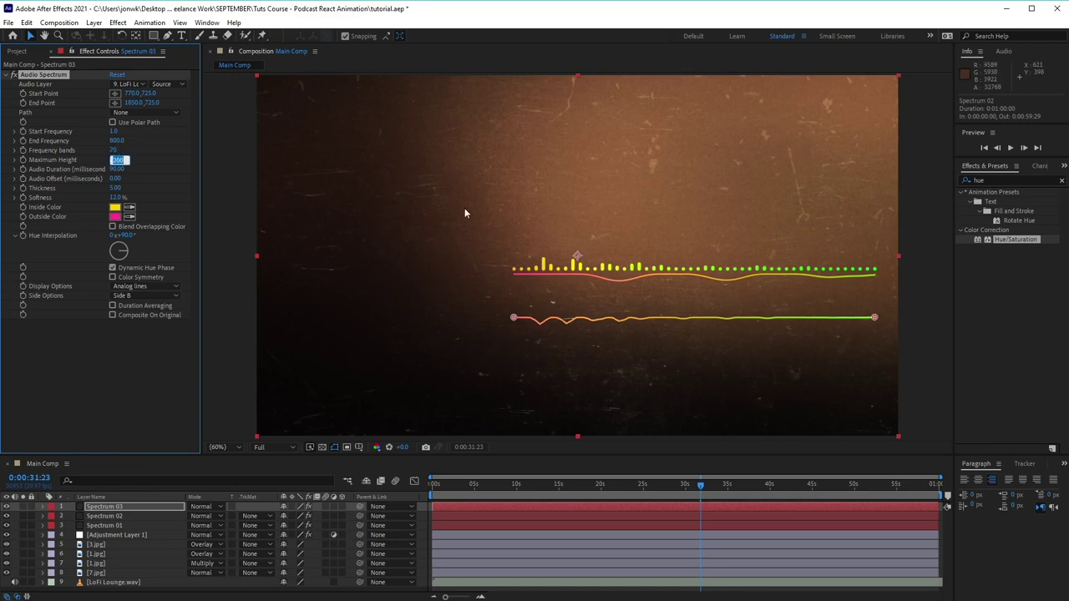
{"action": "type", "text": "400"}
{"action": "left_click", "coordinate": [116, 187]}
{"action": "type", "text": "7"}
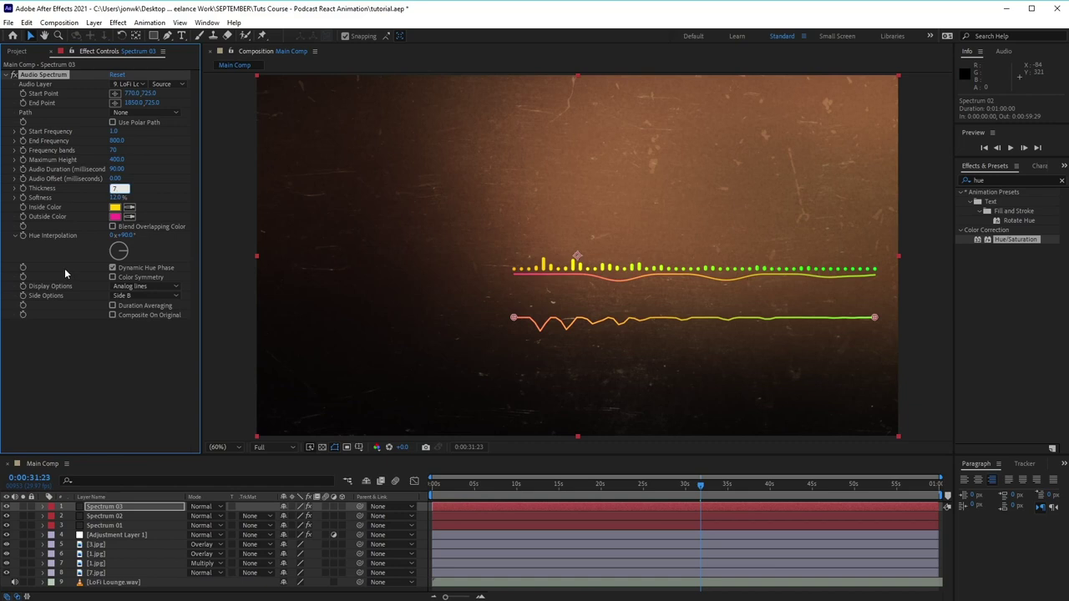
Step: Make Spectrum 03's Inside and Outside Color white and display it as Analog dots
{"action": "left_click", "coordinate": [116, 209]}
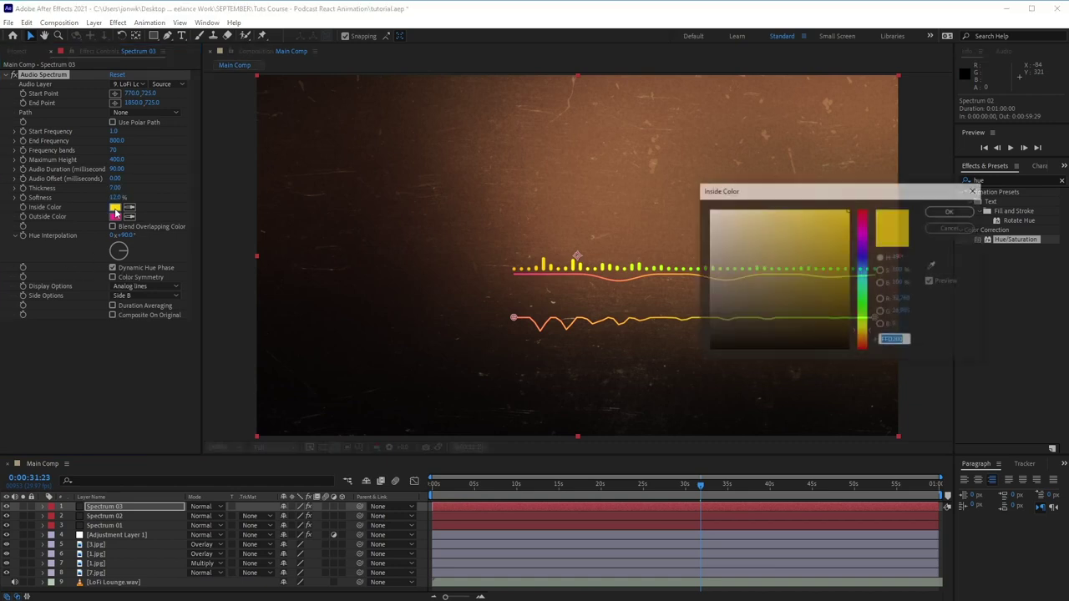
{"action": "left_click_drag", "start_coordinate": [750, 254], "coordinate": [702, 209]}
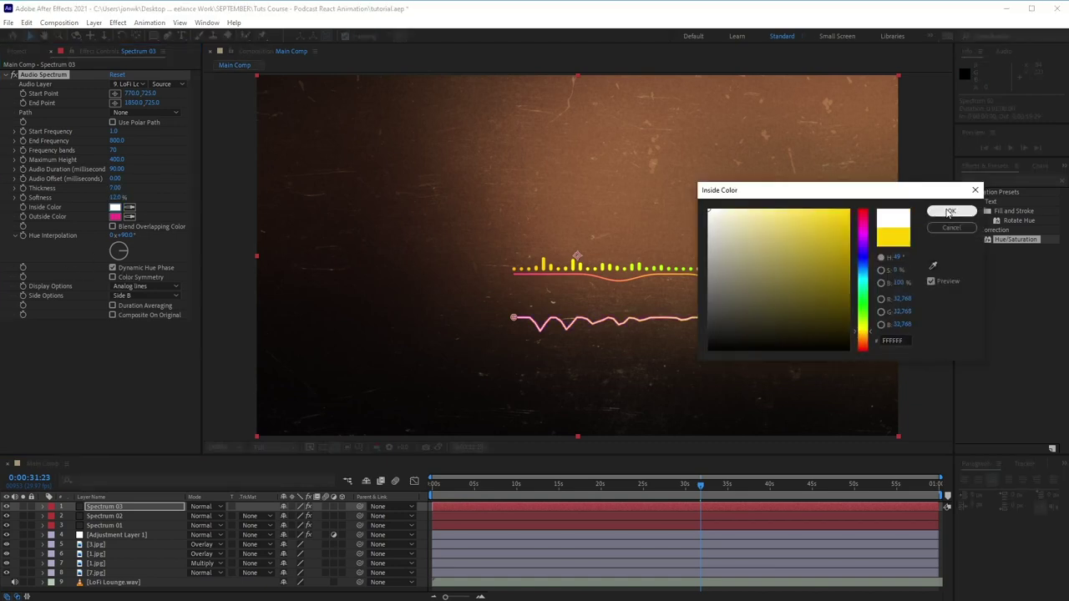
{"action": "left_click", "coordinate": [950, 212]}
{"action": "left_click", "coordinate": [115, 216]}
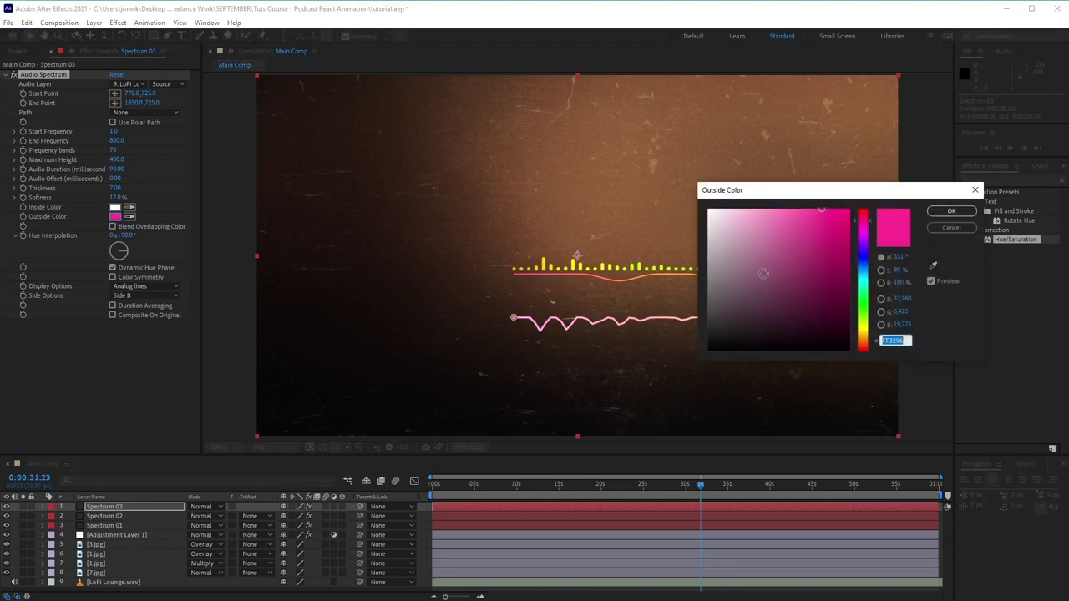
{"action": "left_click_drag", "start_coordinate": [764, 274], "coordinate": [706, 209]}
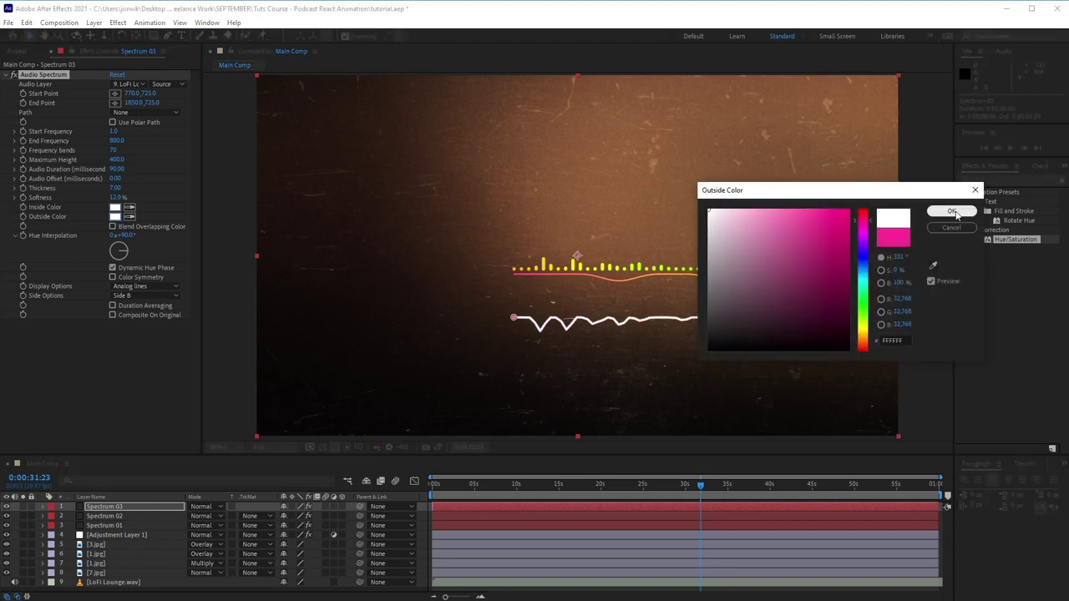
{"action": "left_click", "coordinate": [953, 212]}
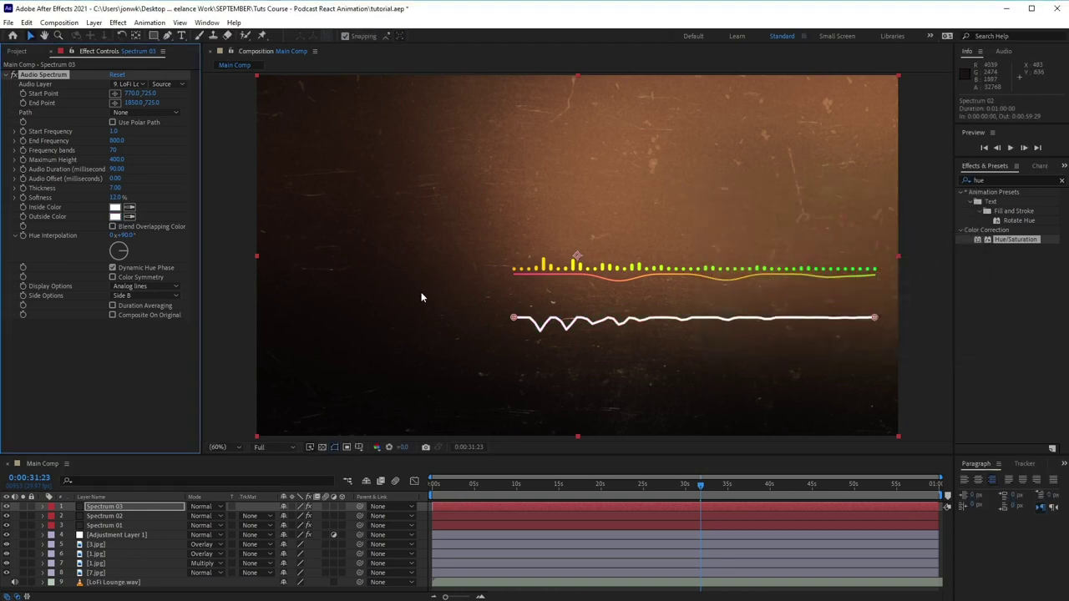
{"action": "left_click", "coordinate": [157, 286]}
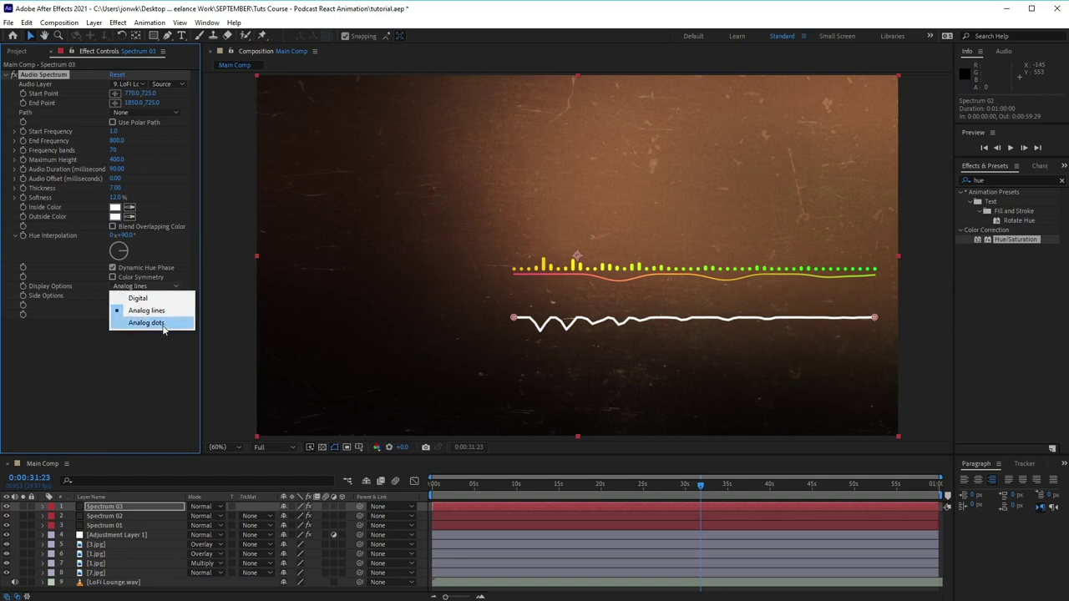
{"action": "left_click", "coordinate": [163, 324]}
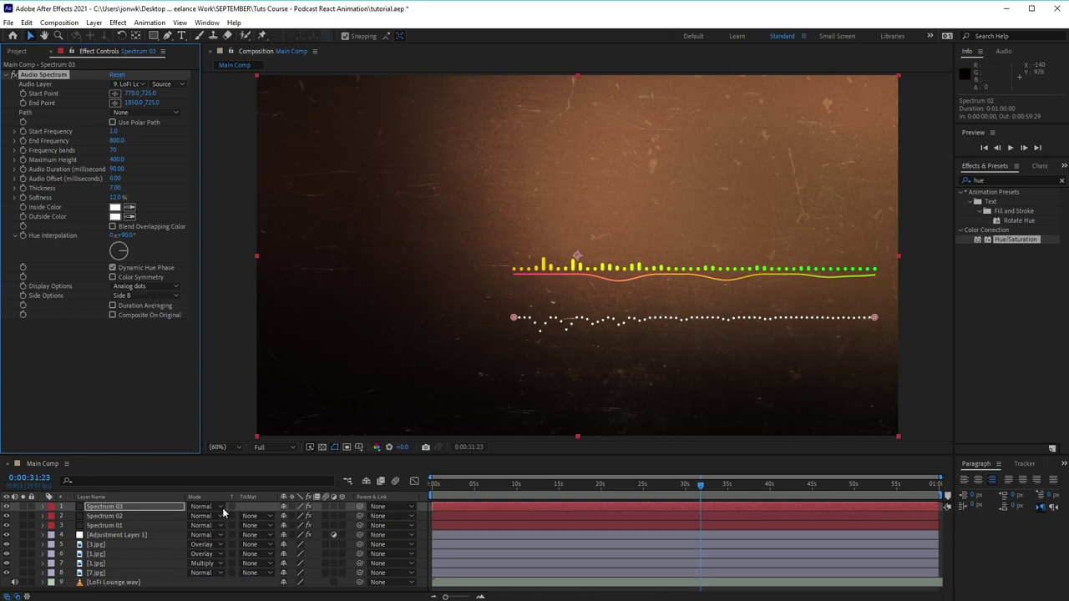
Step: Duplicate Spectrum 03 into Spectrum 04 and level its Start and End Point at y 460
{"action": "left_click", "coordinate": [160, 507]}
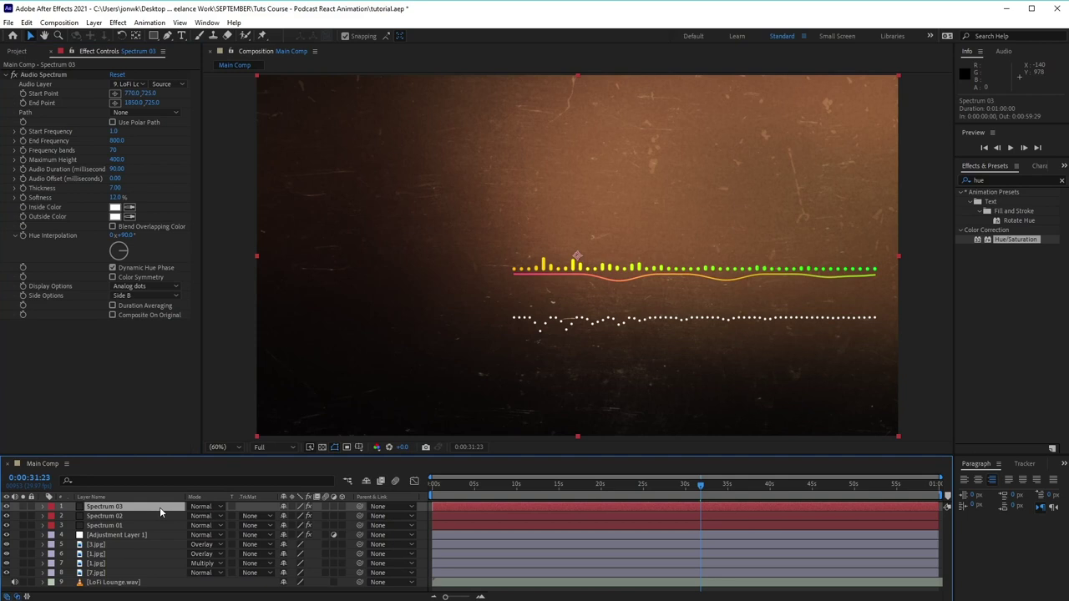
{"action": "key", "text": "ctrl+d"}
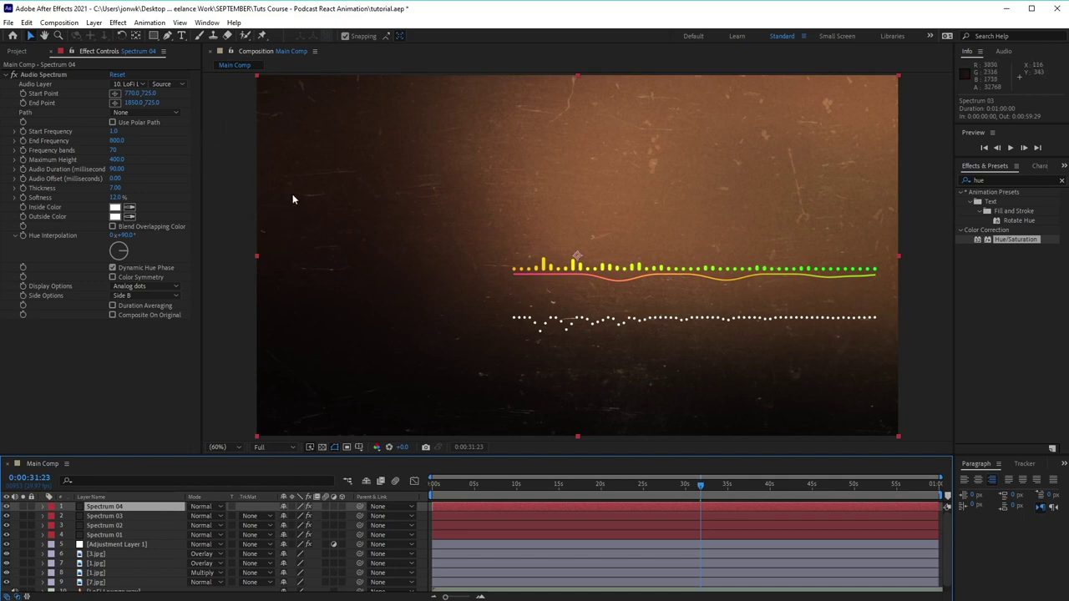
{"action": "left_click", "coordinate": [151, 93]}
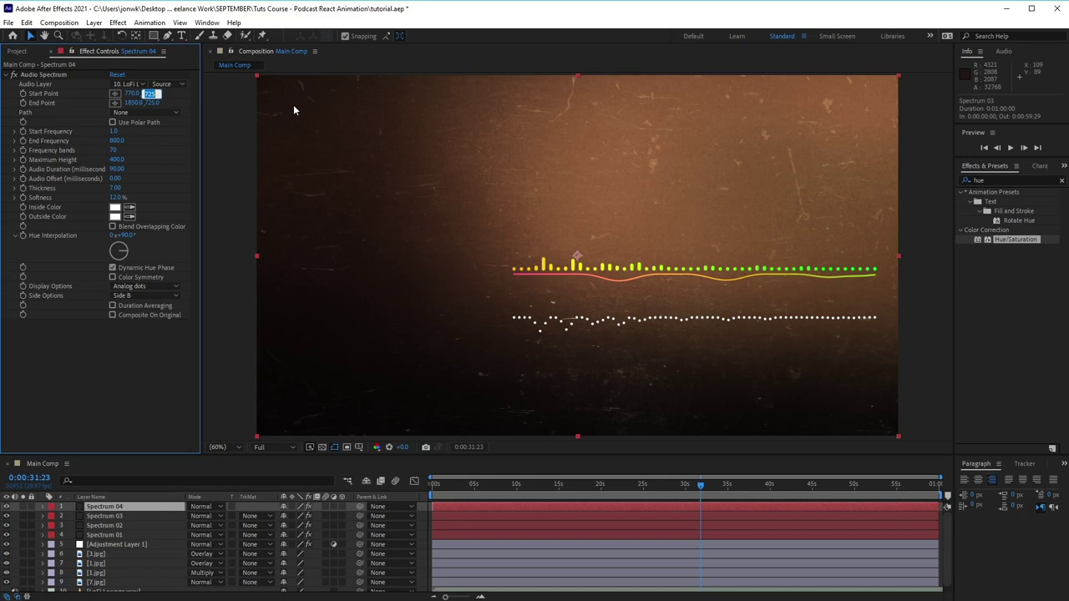
{"action": "type", "text": "460"}
{"action": "key", "text": "Tab"}
{"action": "key", "text": "Tab"}
{"action": "type", "text": "60"}
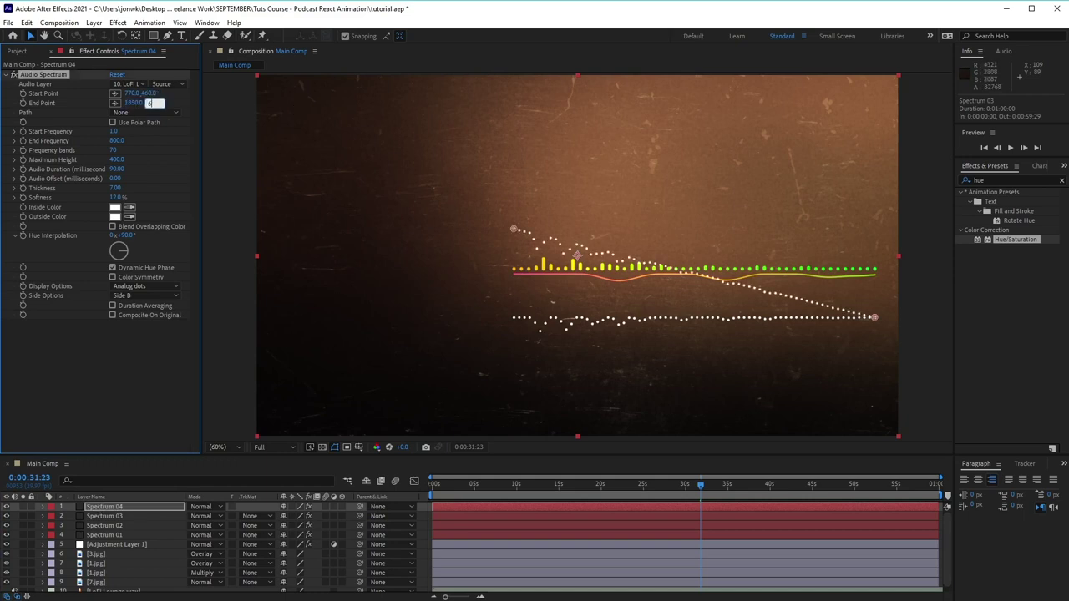
{"action": "key", "text": "Return"}
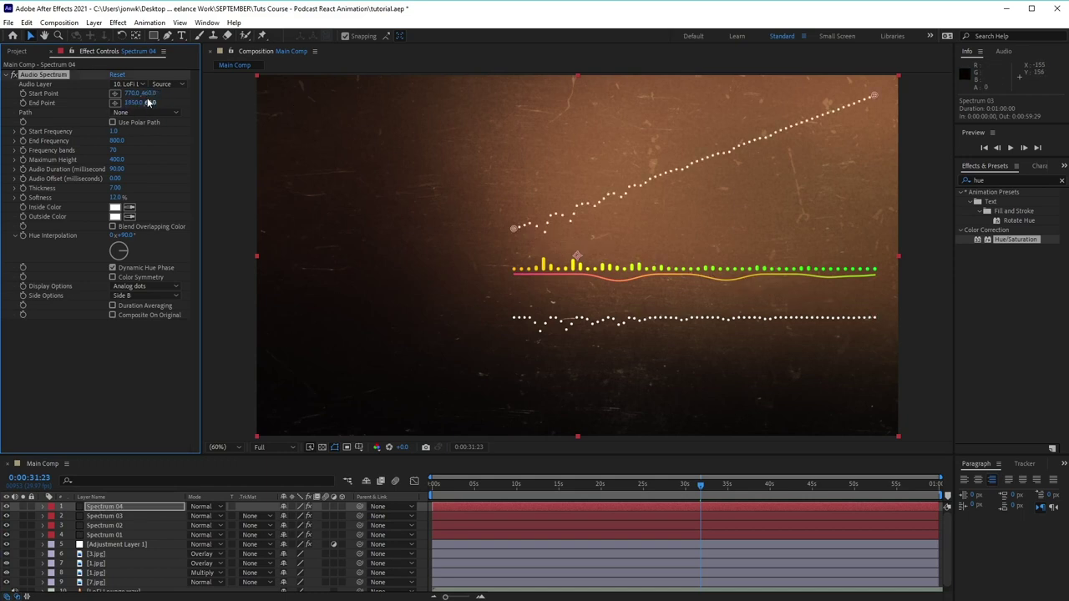
{"action": "key", "text": "Return"}
{"action": "type", "text": "460"}
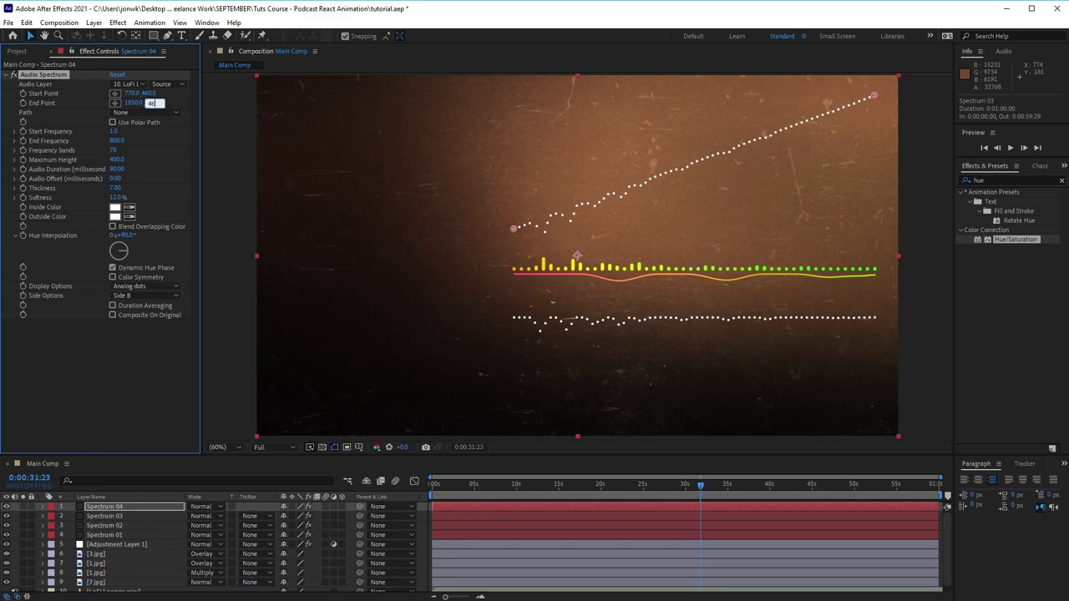
{"action": "key", "text": "Return"}
Step: Set Spectrum 04's End Frequency to 500 and Side Options to Side A
{"action": "left_click", "coordinate": [116, 140]}
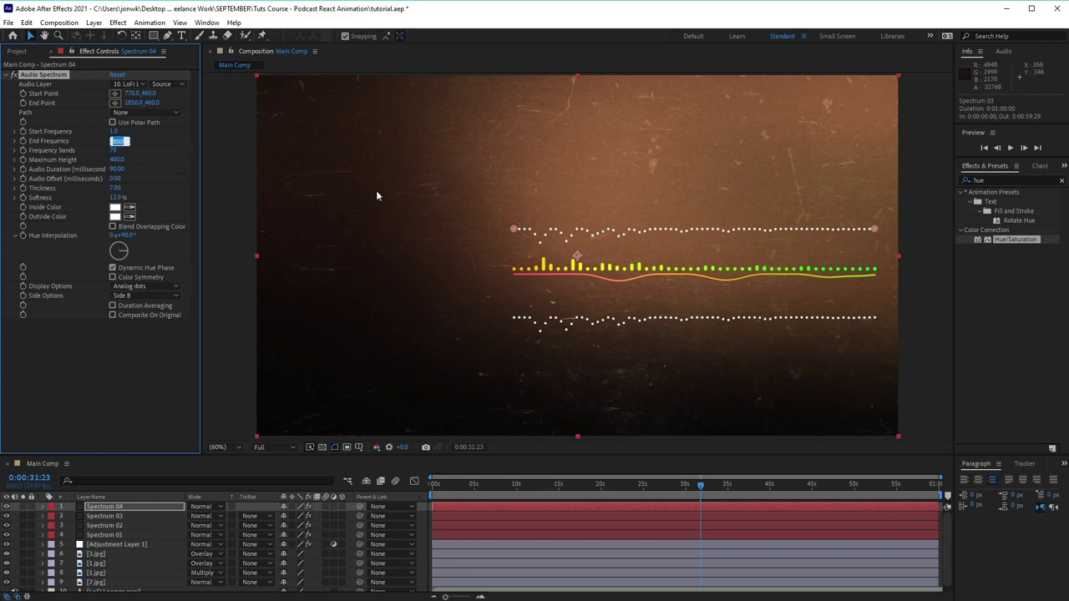
{"action": "type", "text": "500"}
{"action": "left_click", "coordinate": [157, 294]}
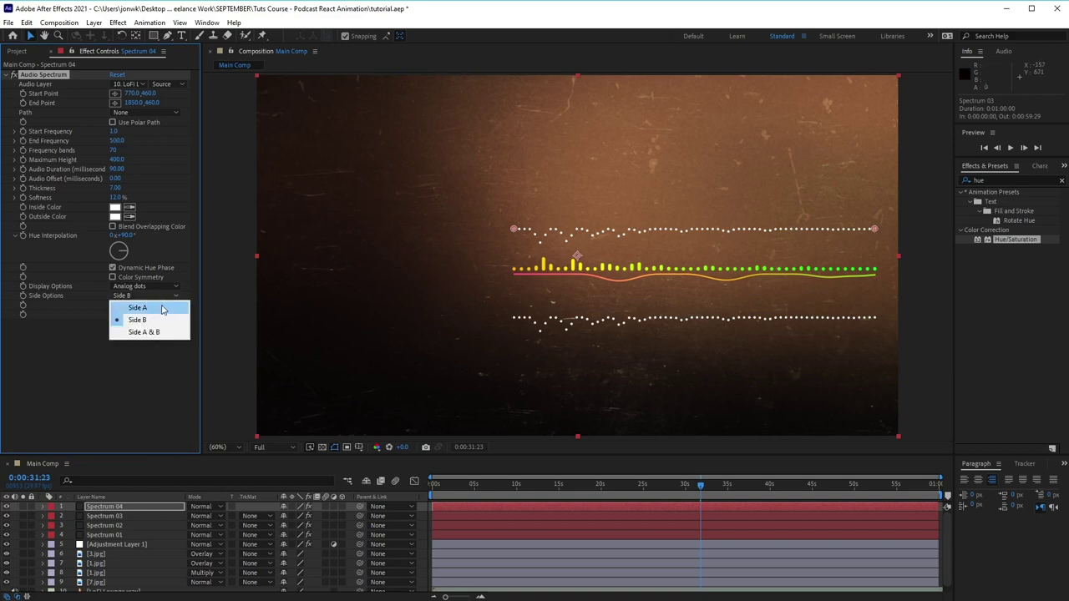
{"action": "left_click", "coordinate": [162, 312]}
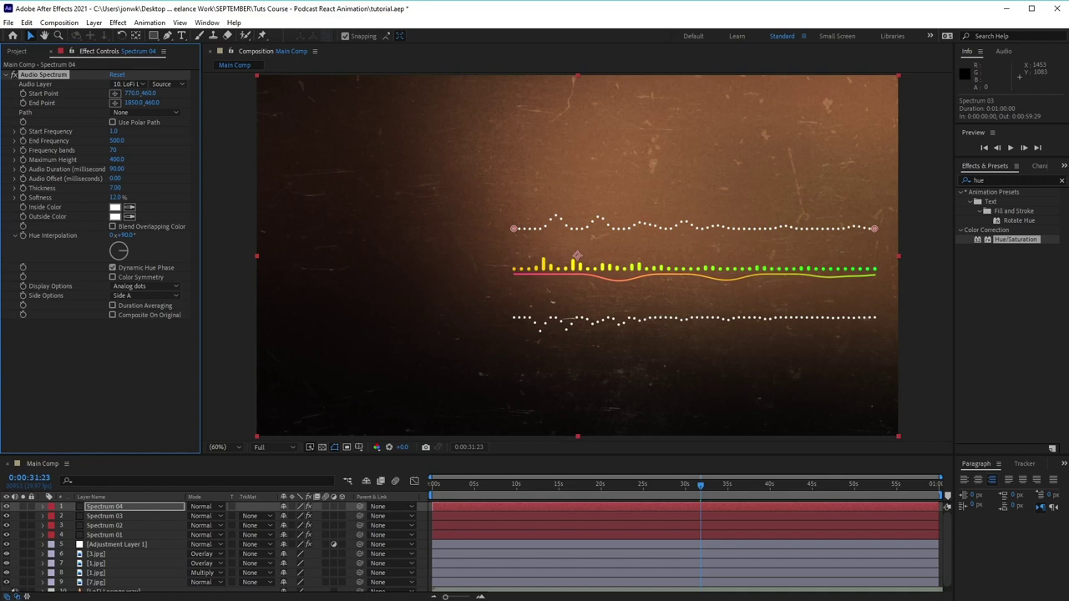
{"action": "left_click", "coordinate": [138, 507]}
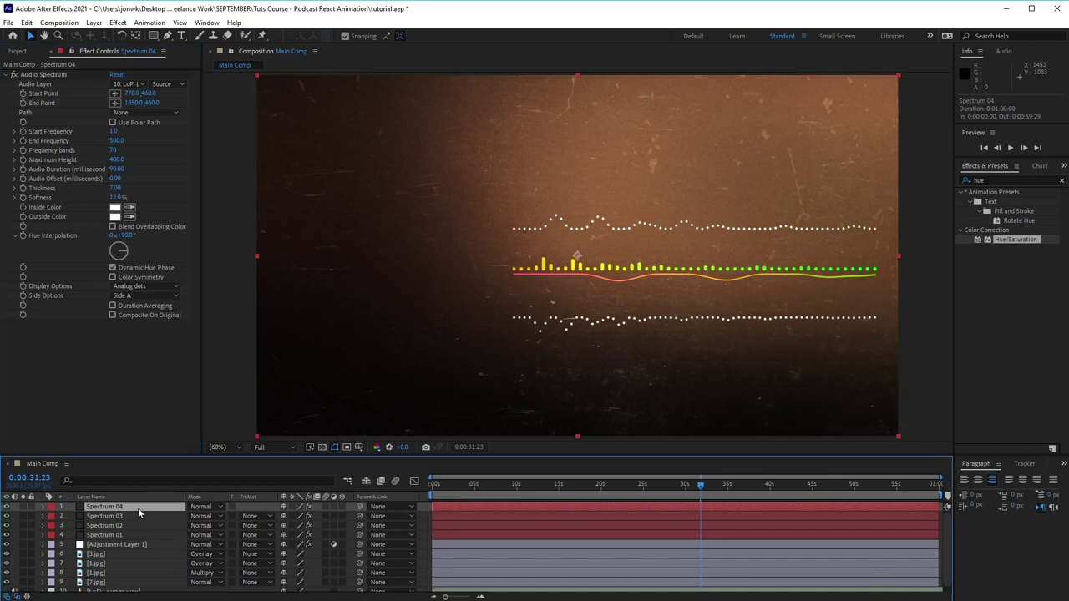
Step: Duplicate Spectrum 04 and rename the copy 'Wave Top'
{"action": "key", "text": "ctrl+d"}
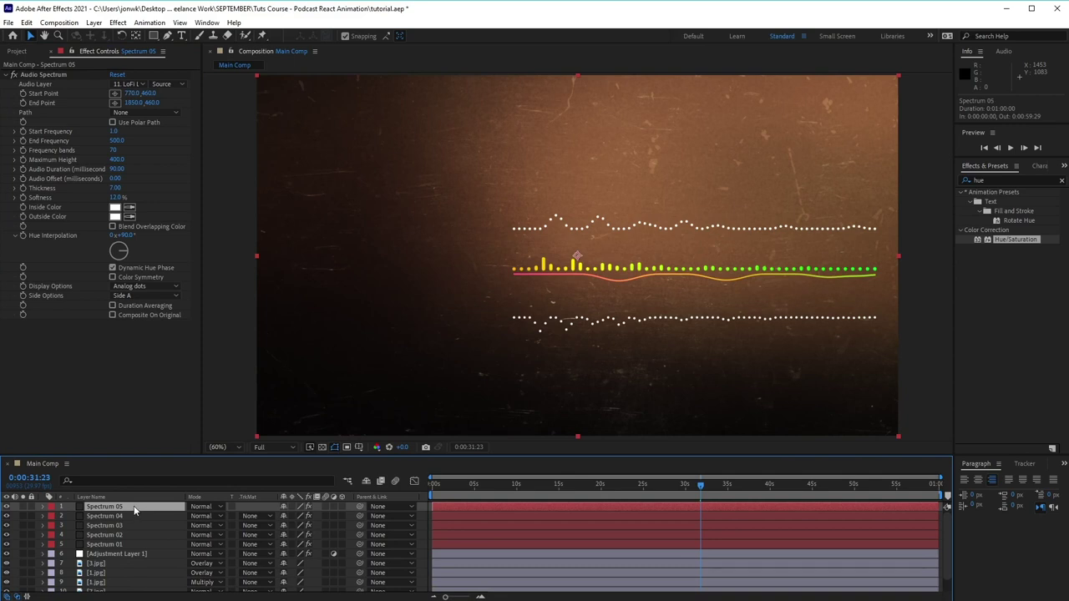
{"action": "key", "text": "Return"}
{"action": "type", "text": "Wave Top"}
{"action": "key", "text": "Return"}
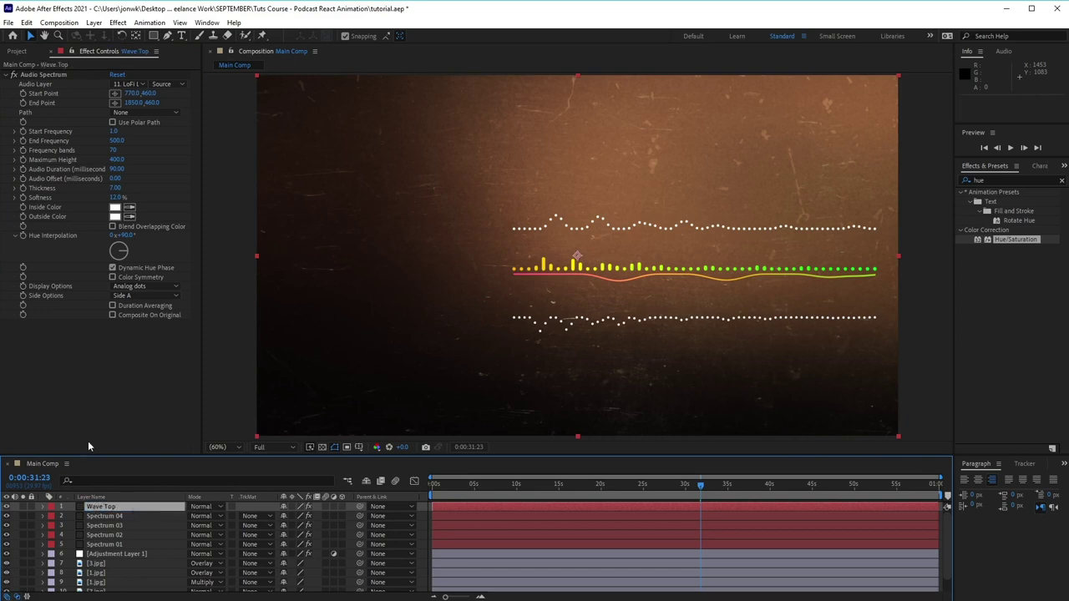
Step: Place Wave Top's Start Point at 90,60 and End Point at 1850,60
{"action": "left_click", "coordinate": [132, 92]}
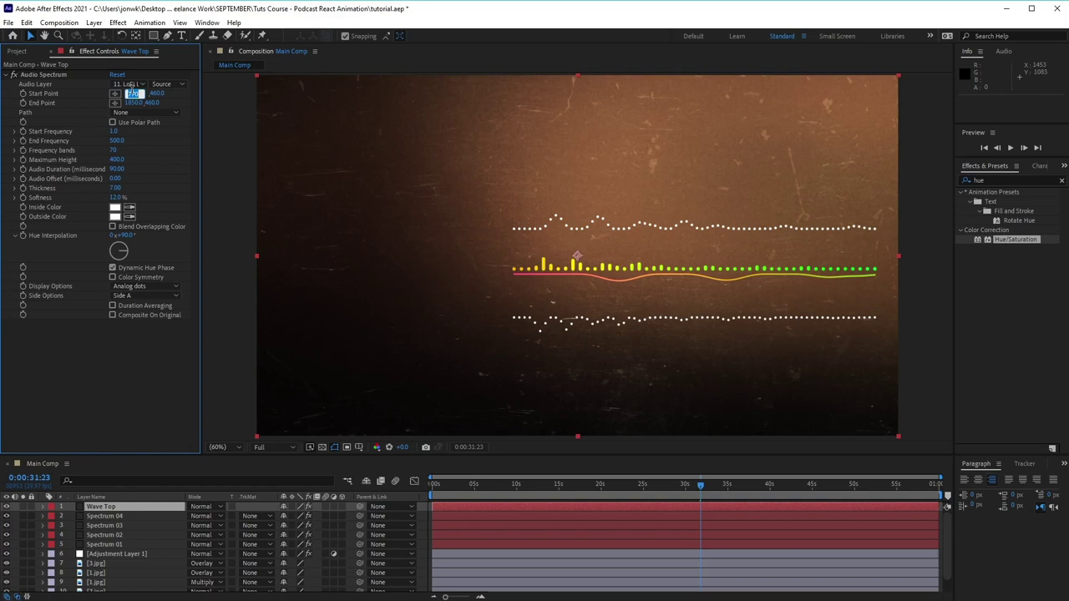
{"action": "type", "text": "90"}
{"action": "key", "text": "Tab"}
{"action": "type", "text": "60"}
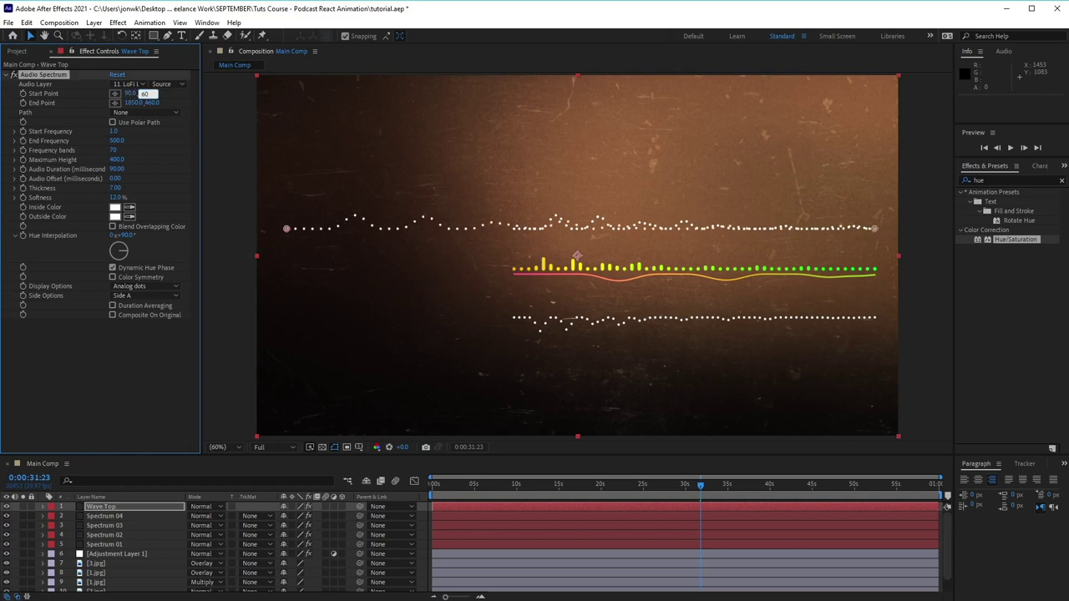
{"action": "key", "text": "Tab"}
{"action": "key", "text": "Tab"}
{"action": "left_click", "coordinate": [134, 103]}
{"action": "type", "text": "1030"}
{"action": "key", "text": "Tab"}
{"action": "type", "text": "60"}
{"action": "key", "text": "Return"}
{"action": "left_click_drag", "start_coordinate": [132, 103], "coordinate": [141, 103]}
Step: Set Wave Top's frequencies to 20–900 with 1000 frequency bands
{"action": "left_click", "coordinate": [117, 131]}
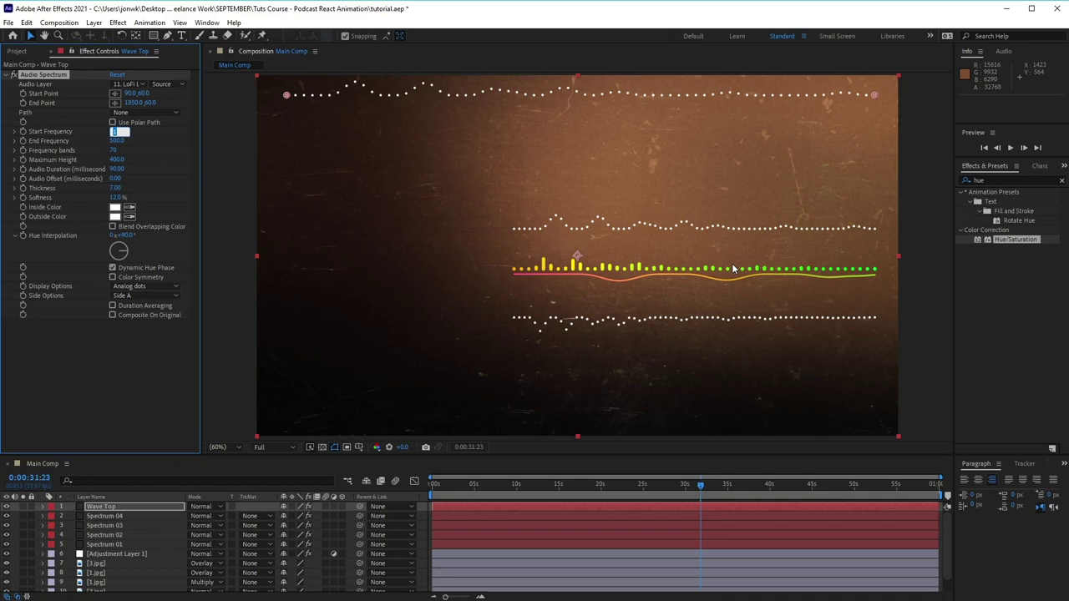
{"action": "type", "text": "20"}
{"action": "key", "text": "Tab"}
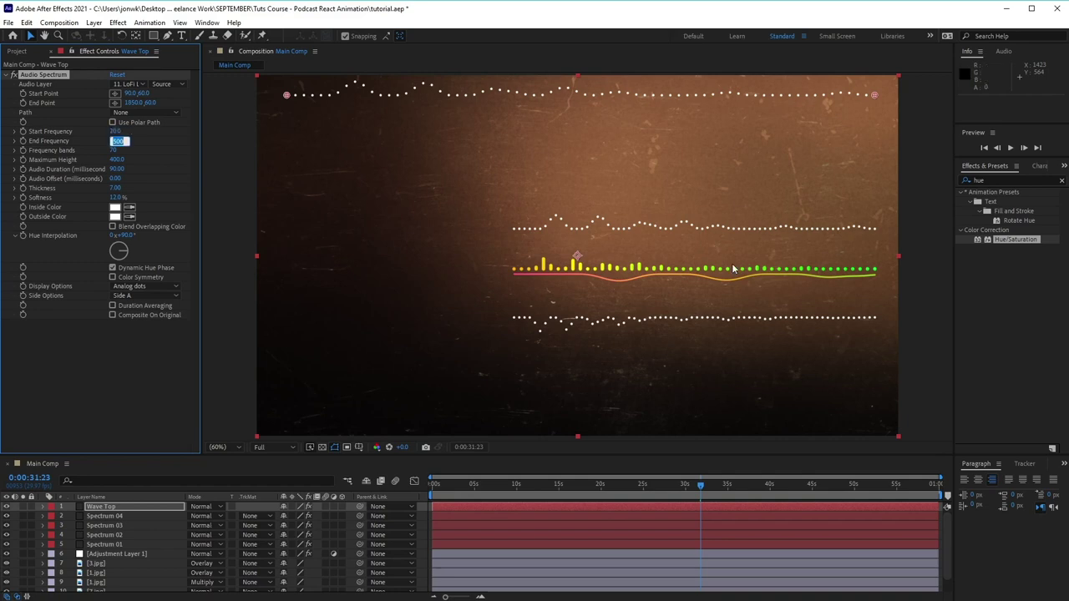
{"action": "type", "text": "900"}
{"action": "key", "text": "Return"}
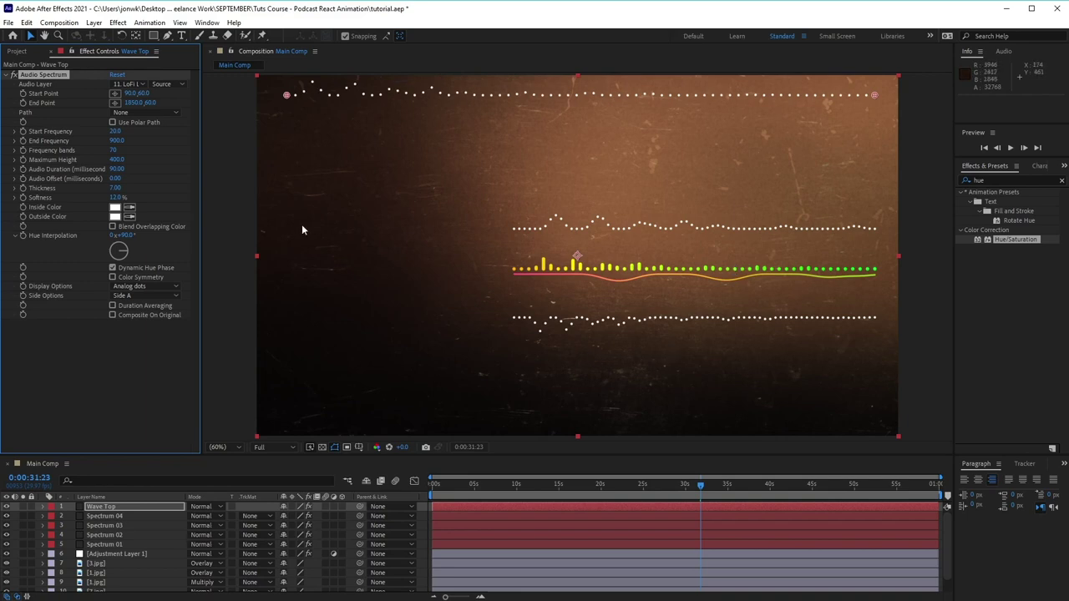
{"action": "left_click", "coordinate": [117, 150]}
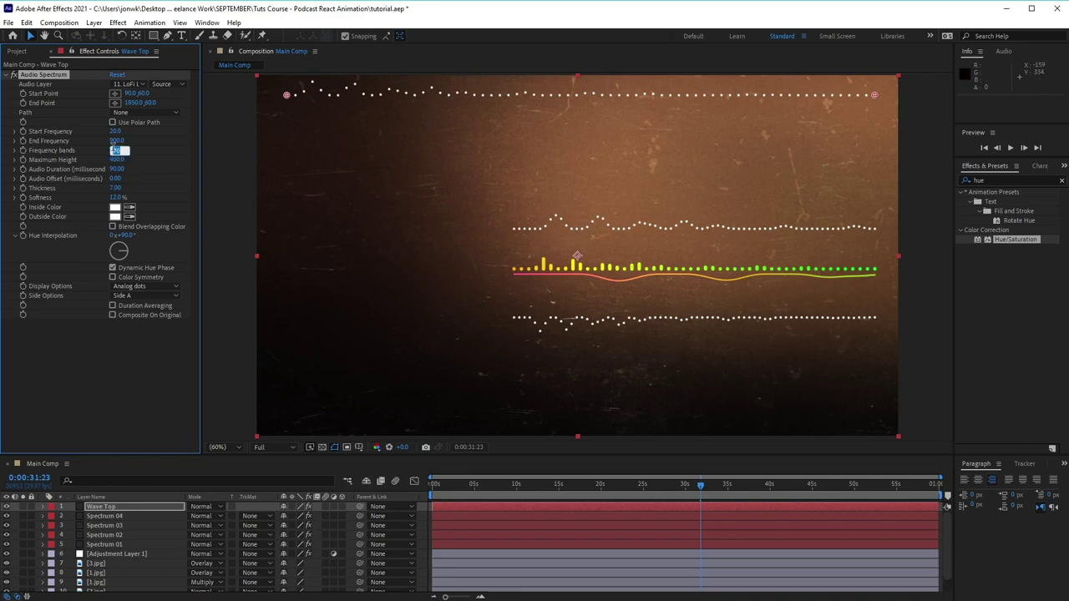
{"action": "type", "text": "300"}
{"action": "key", "text": "Return"}
Step: Lower Wave Top's Maximum Height to 200 and raise its Thickness to 10
{"action": "left_click", "coordinate": [117, 159]}
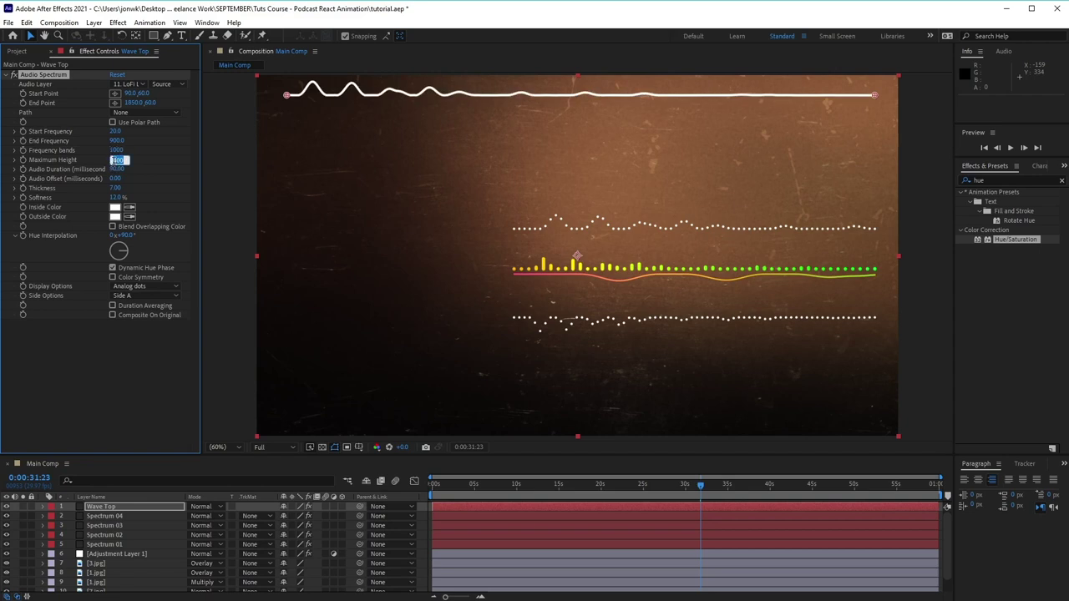
{"action": "type", "text": "200"}
{"action": "key", "text": "Return"}
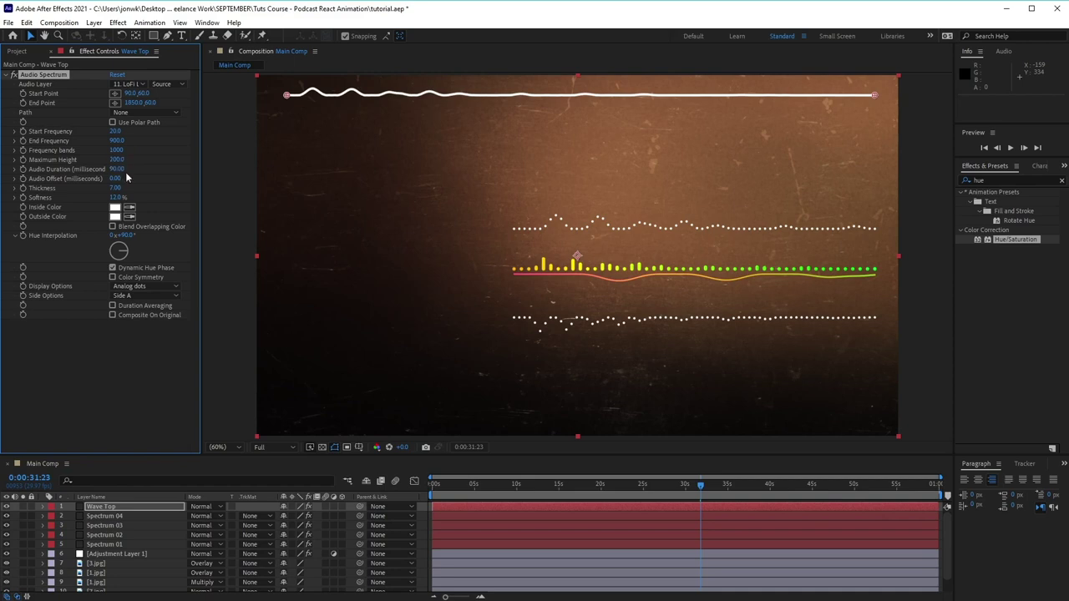
{"action": "left_click", "coordinate": [119, 169]}
{"action": "key", "text": "Return"}
{"action": "left_click", "coordinate": [117, 188]}
{"action": "type", "text": "10"}
{"action": "key", "text": "Return"}
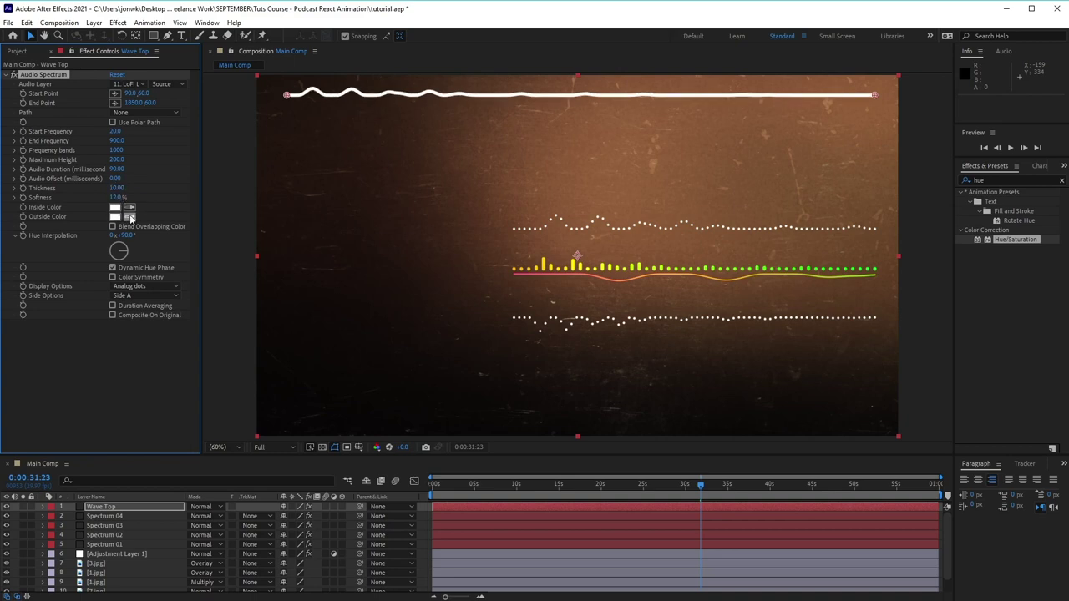
Step: Set Wave Top's Display Options to Digital and Side Options to Side B
{"action": "left_click", "coordinate": [146, 288]}
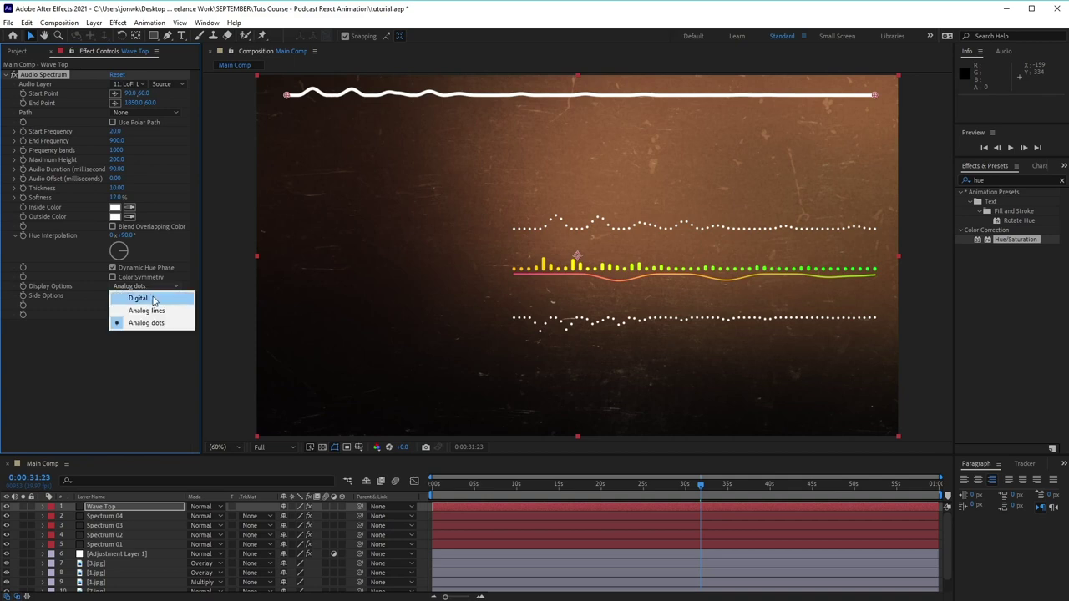
{"action": "left_click", "coordinate": [154, 299]}
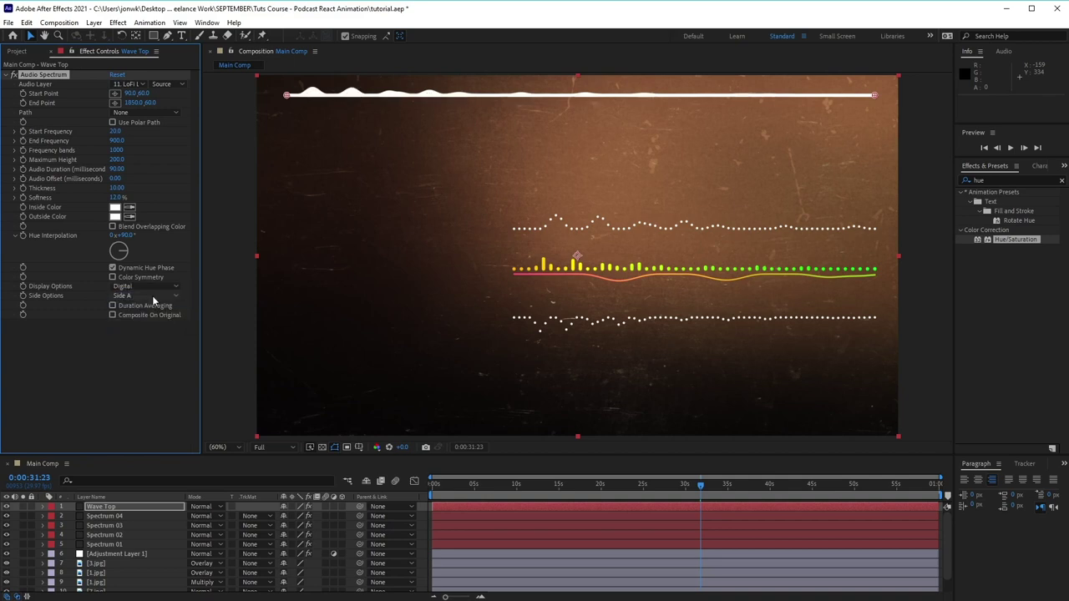
{"action": "left_click", "coordinate": [147, 297]}
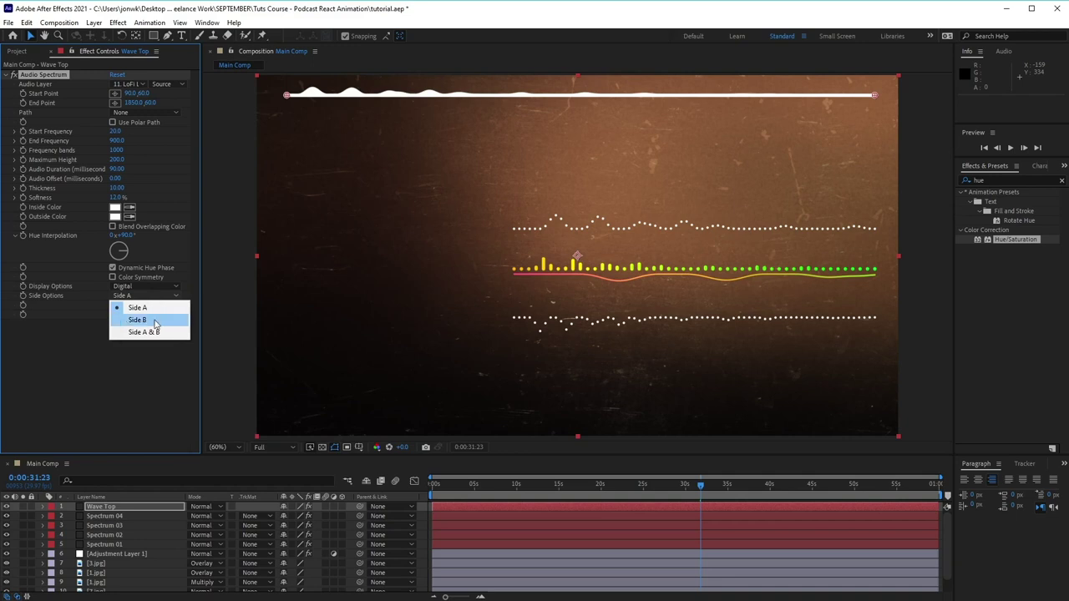
{"action": "left_click", "coordinate": [155, 321]}
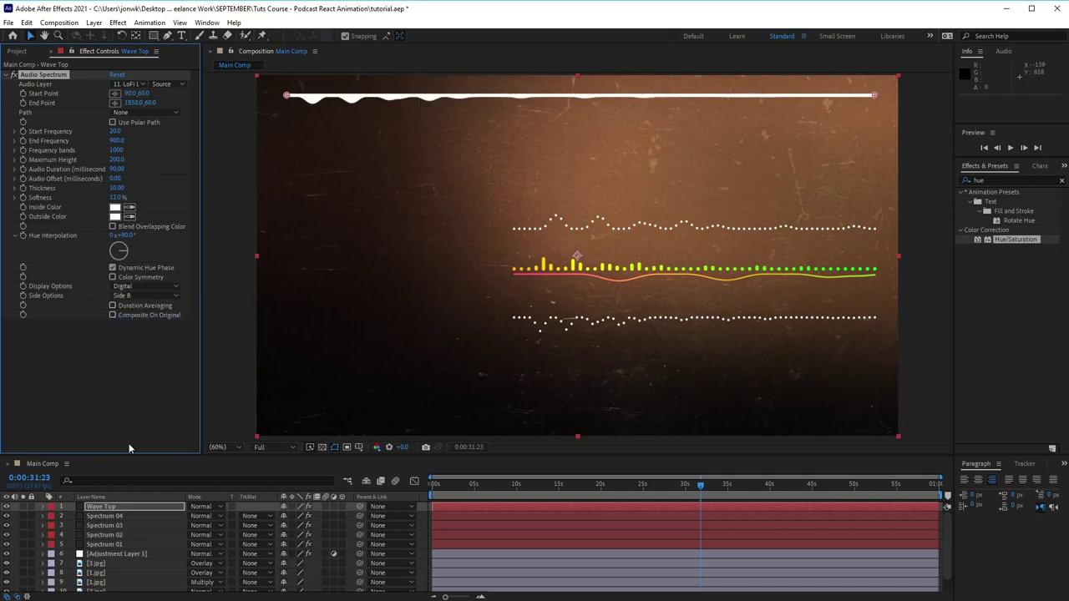
Step: Set Wave Top's Transform Opacity to 30%
{"action": "left_click", "coordinate": [42, 507]}
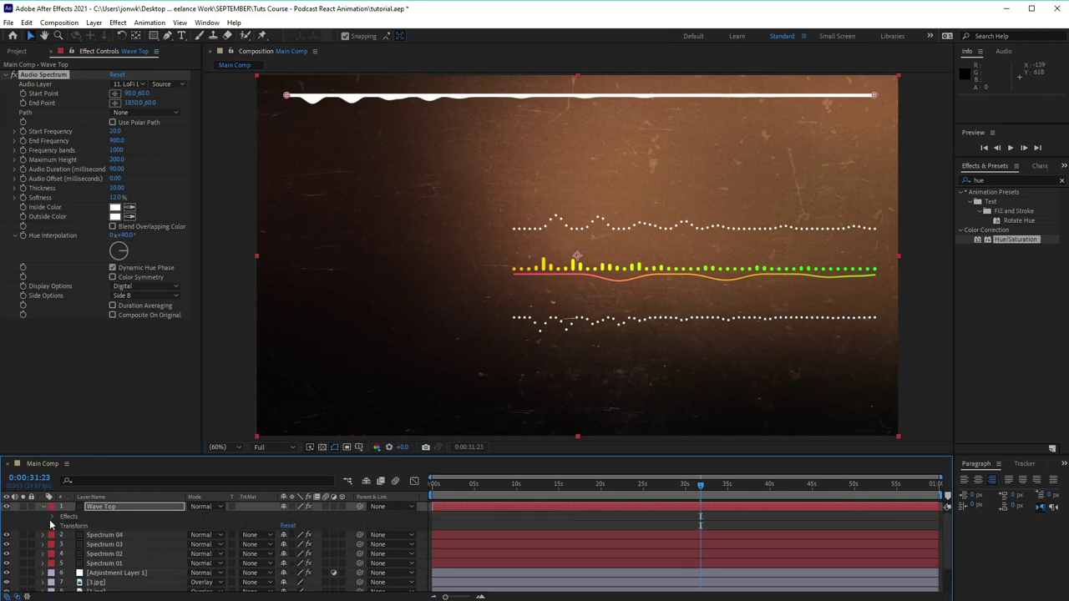
{"action": "left_click", "coordinate": [52, 527]}
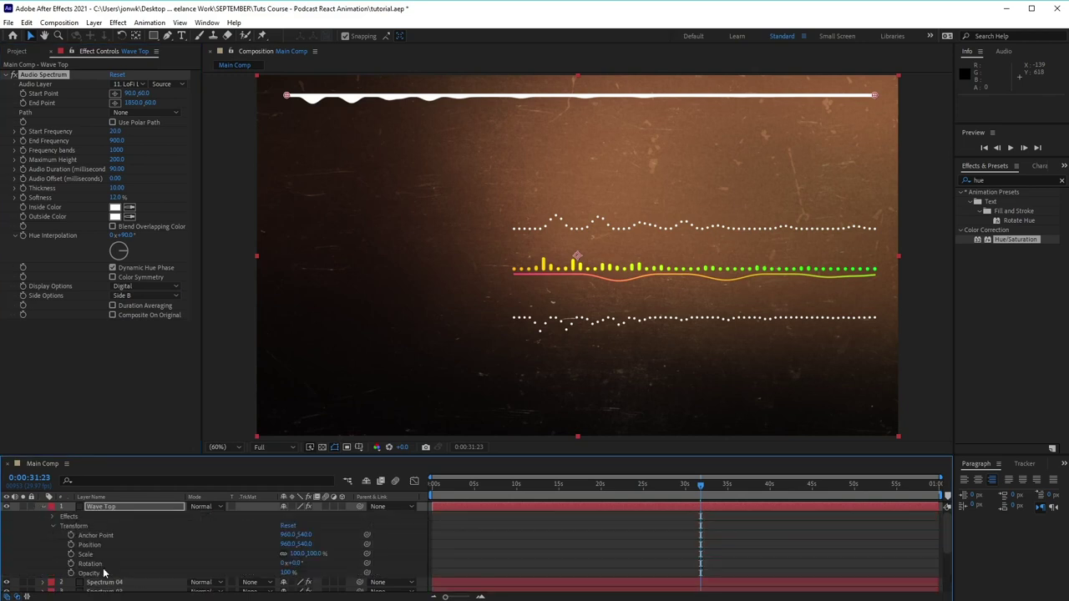
{"action": "left_click", "coordinate": [288, 573]}
{"action": "type", "text": "30"}
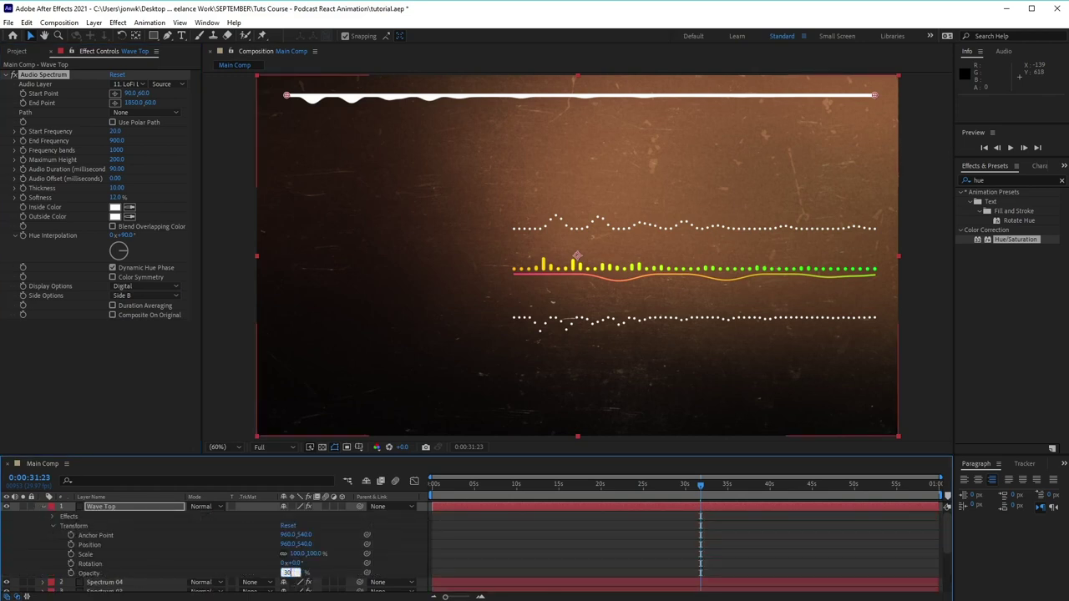
{"action": "key", "text": "Return"}
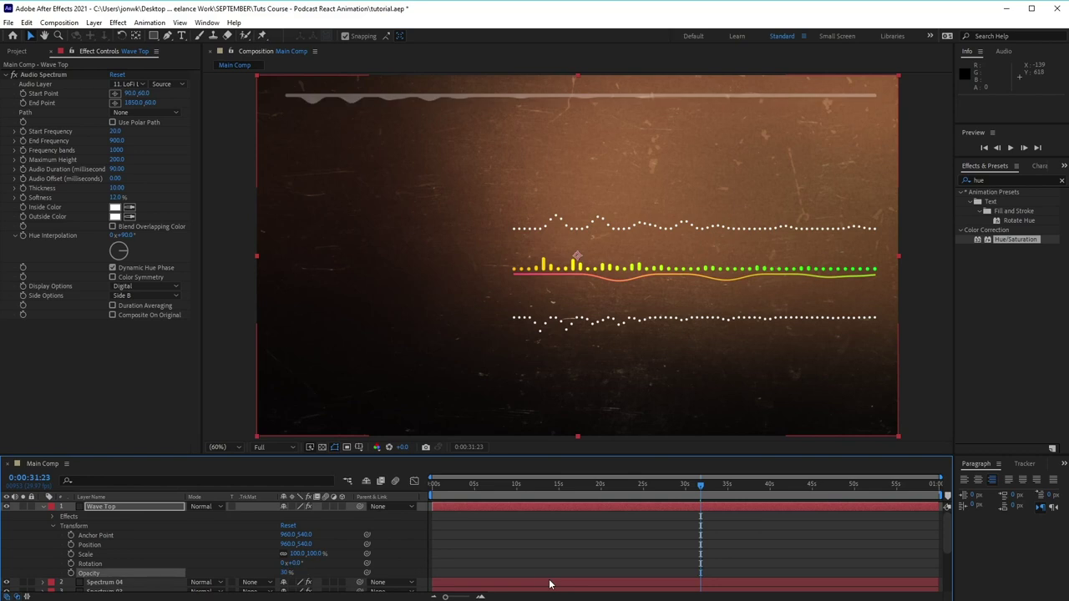
{"action": "left_click", "coordinate": [44, 508]}
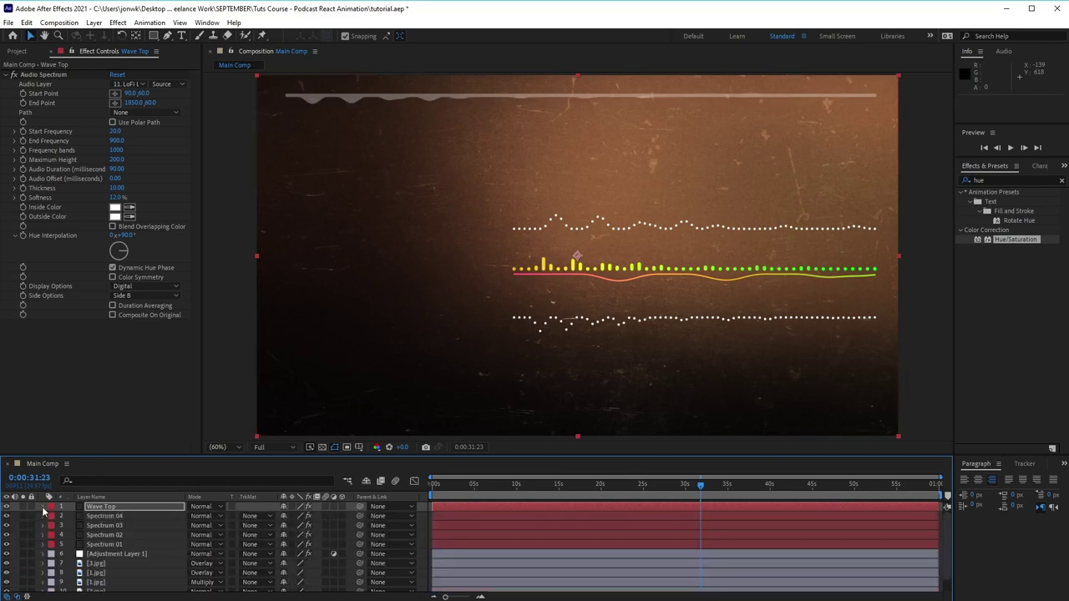
{"action": "left_click", "coordinate": [111, 508]}
Step: Duplicate Wave Top and rename the copy 'Wave Bottom'
{"action": "key", "text": "ctrl+d"}
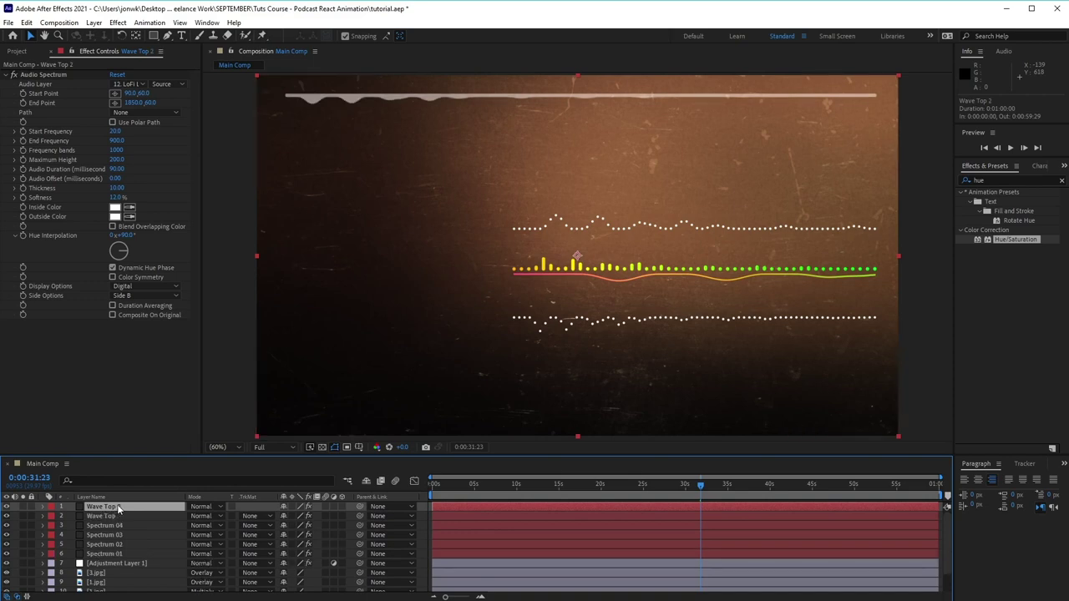
{"action": "key", "text": "Return"}
{"action": "key", "text": "Right"}
{"action": "key", "text": "BackSpace"}
{"action": "key", "text": "BackSpace"}
{"action": "key", "text": "BackSpace"}
{"action": "key", "text": "BackSpace"}
{"action": "type", "text": "Bottom"}
{"action": "key", "text": "Return"}
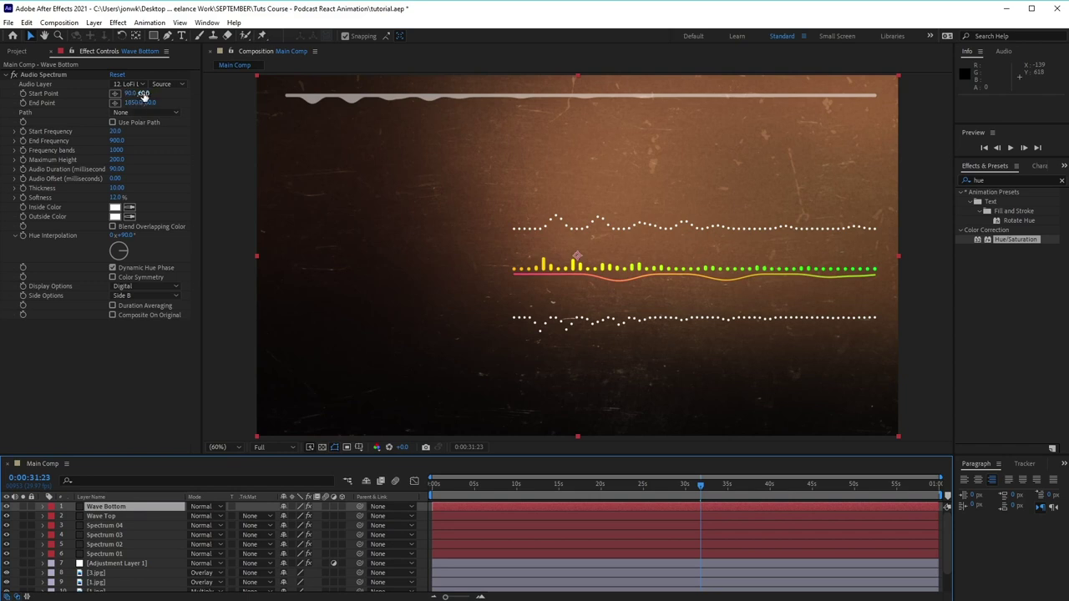
Step: Move Wave Bottom's Start and End Point Y to 1000
{"action": "left_click", "coordinate": [144, 96]}
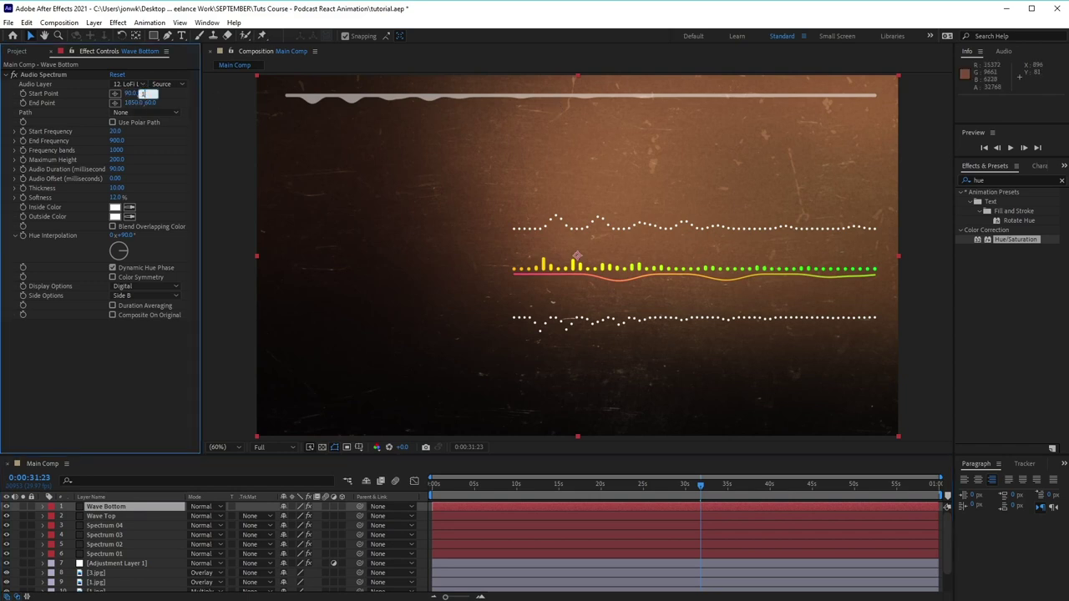
{"action": "type", "text": "1000"}
{"action": "key", "text": "Return"}
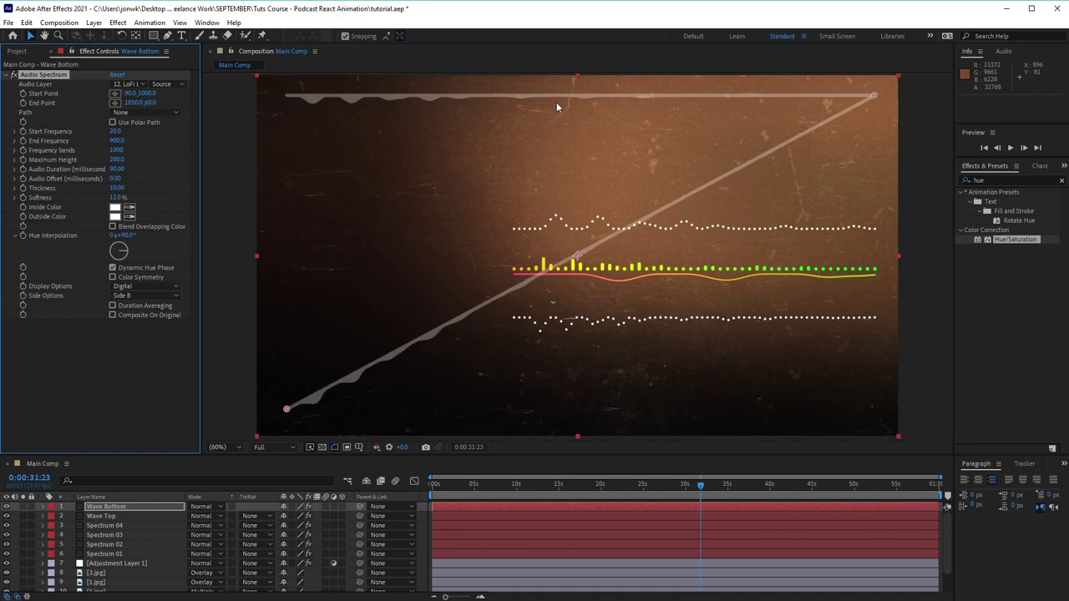
{"action": "left_click", "coordinate": [151, 102]}
{"action": "type", "text": "1000"}
{"action": "key", "text": "Return"}
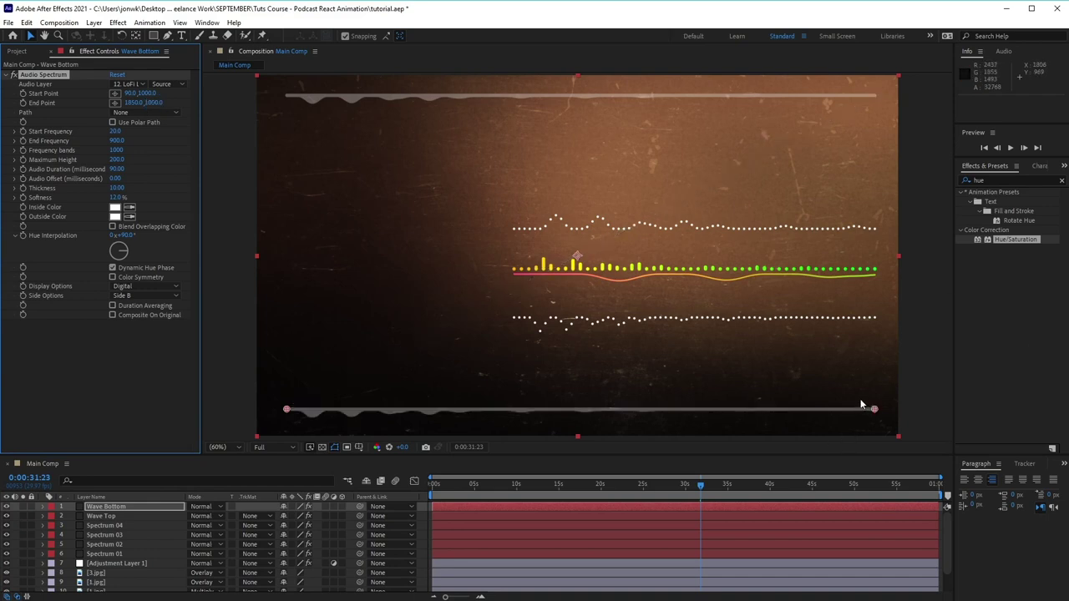
Step: Give Wave Bottom a 70–700 frequency range and draw it on Side A
{"action": "left_click", "coordinate": [115, 131]}
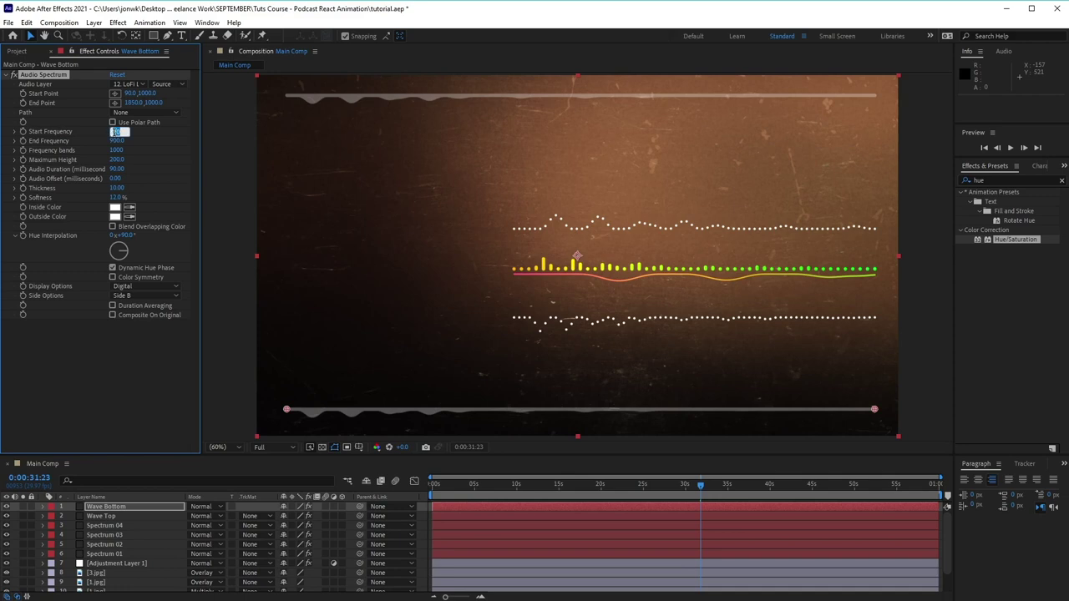
{"action": "type", "text": "70"}
{"action": "key", "text": "Return"}
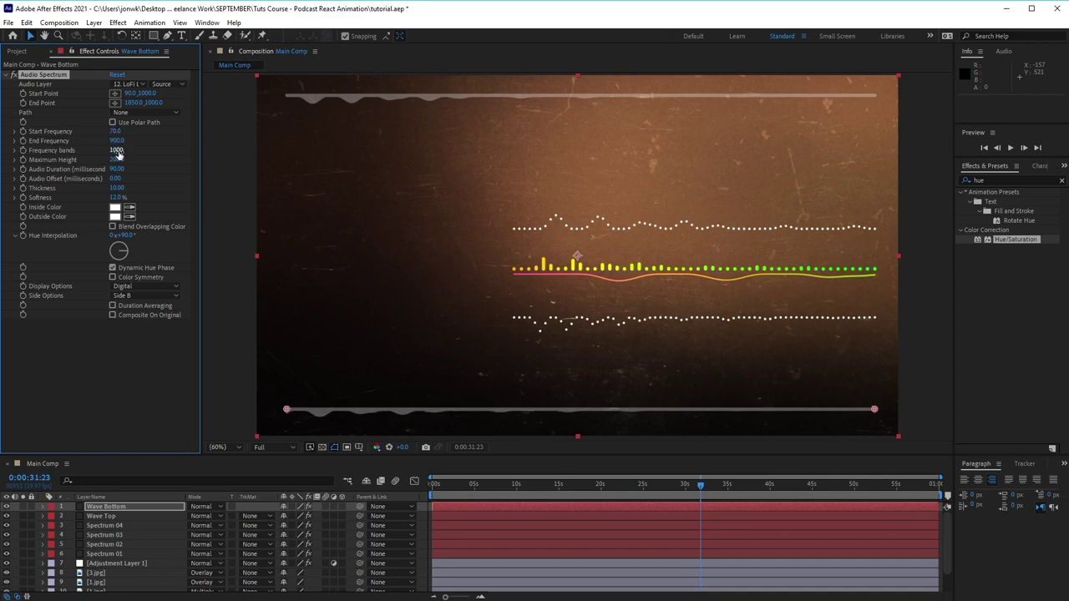
{"action": "left_click", "coordinate": [117, 140]}
{"action": "type", "text": "700"}
{"action": "key", "text": "Return"}
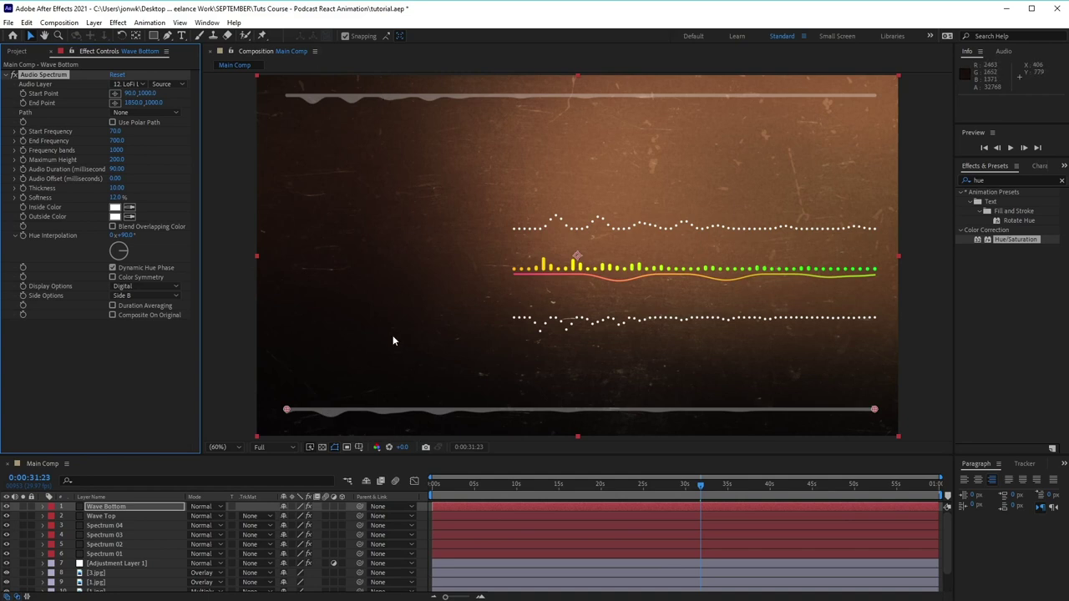
{"action": "left_click", "coordinate": [143, 295]}
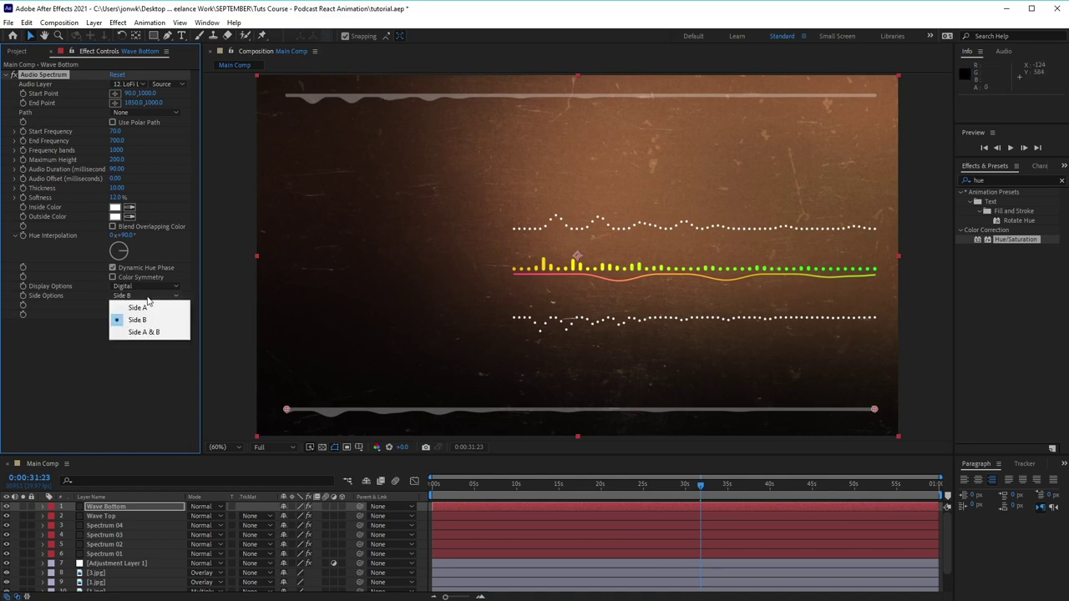
{"action": "left_click", "coordinate": [150, 309]}
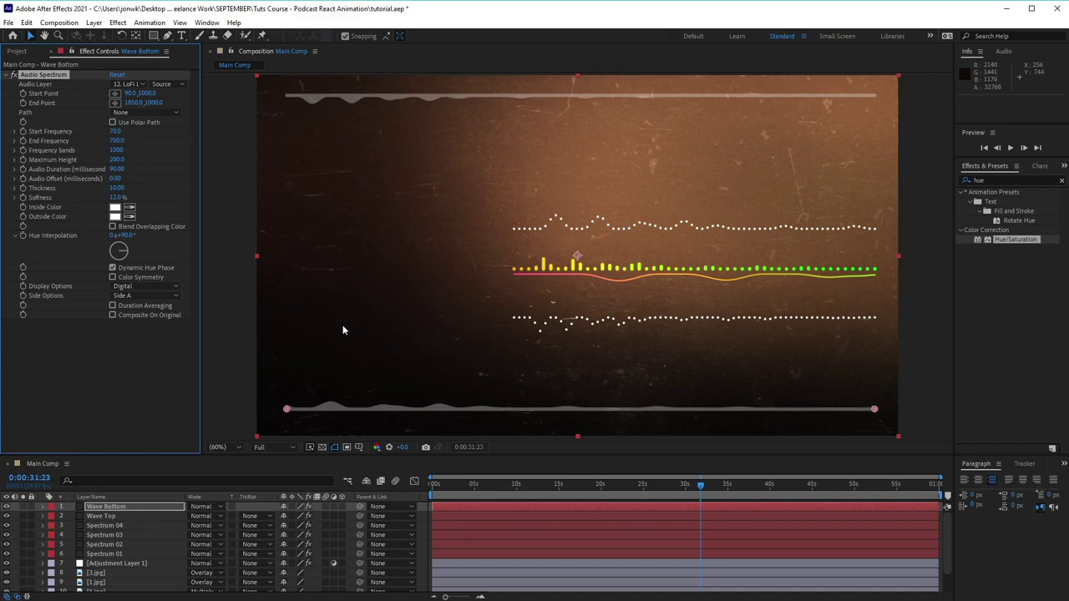
{"action": "left_click", "coordinate": [104, 554]}
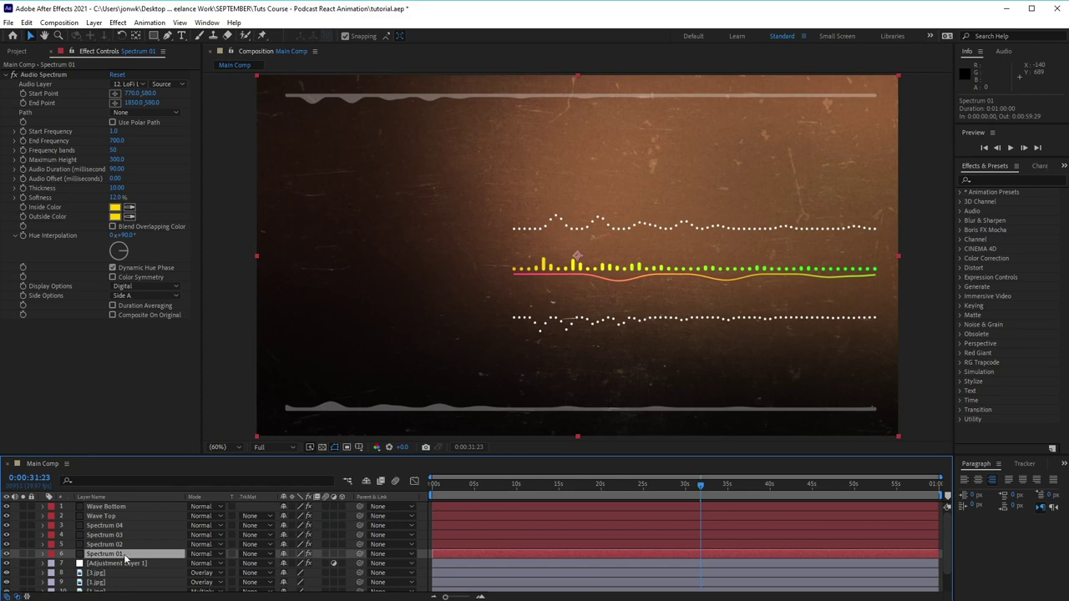
Step: Duplicate Spectrum 01 and rename the copy 'Circle 01'
{"action": "key", "text": "ctrl+d"}
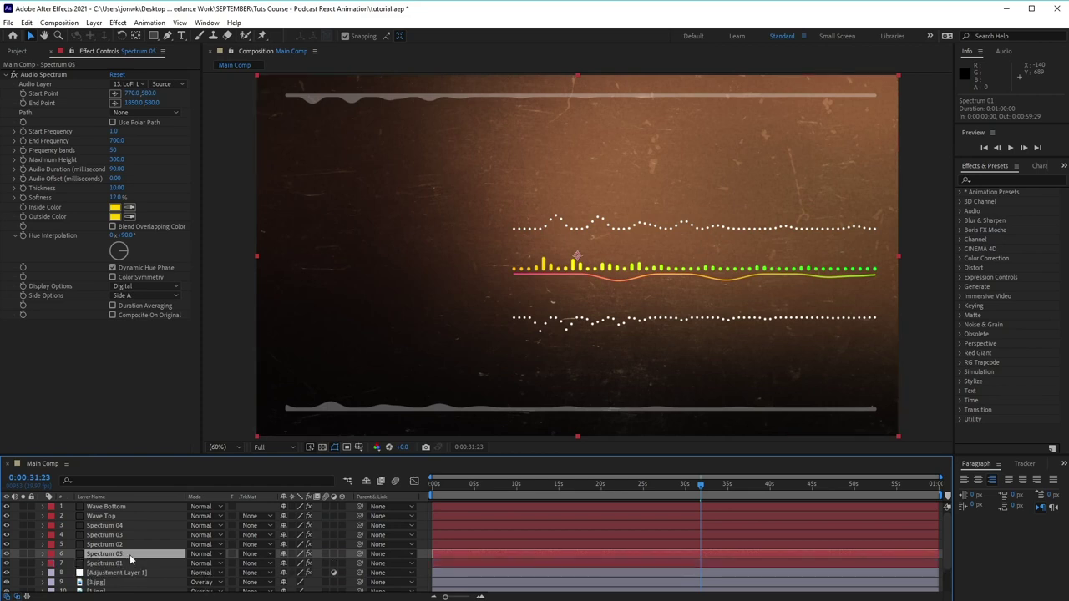
{"action": "key", "text": "Return"}
{"action": "type", "text": "C"}
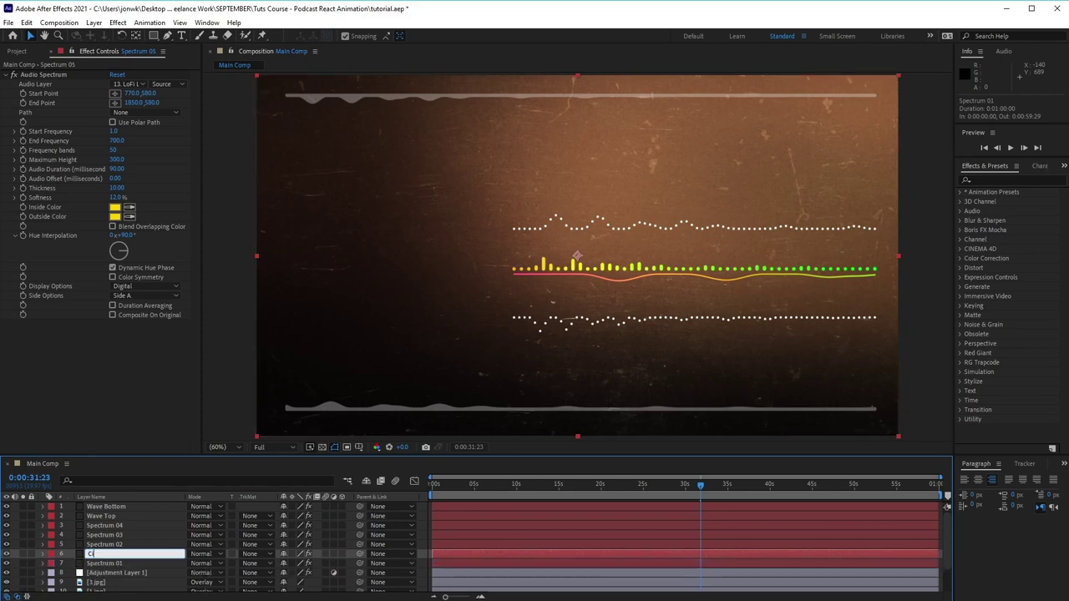
{"action": "type", "text": "ircle 01"}
{"action": "key", "text": "Return"}
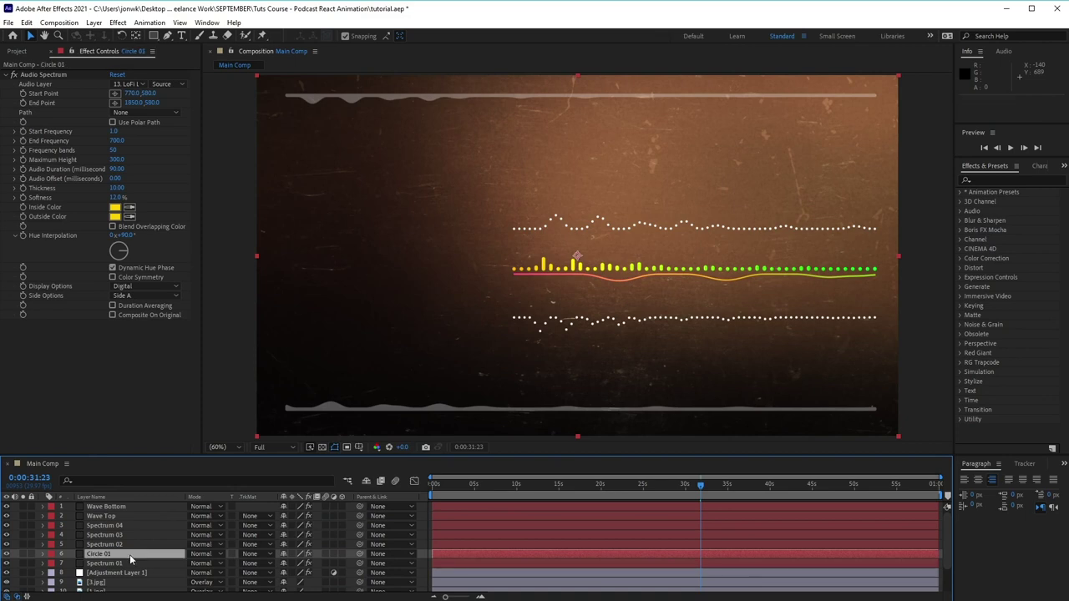
Step: Apply Polar Coordinates to Circle 01, set to Rect to Polar at 100% Interpolation
{"action": "left_click", "coordinate": [1010, 178]}
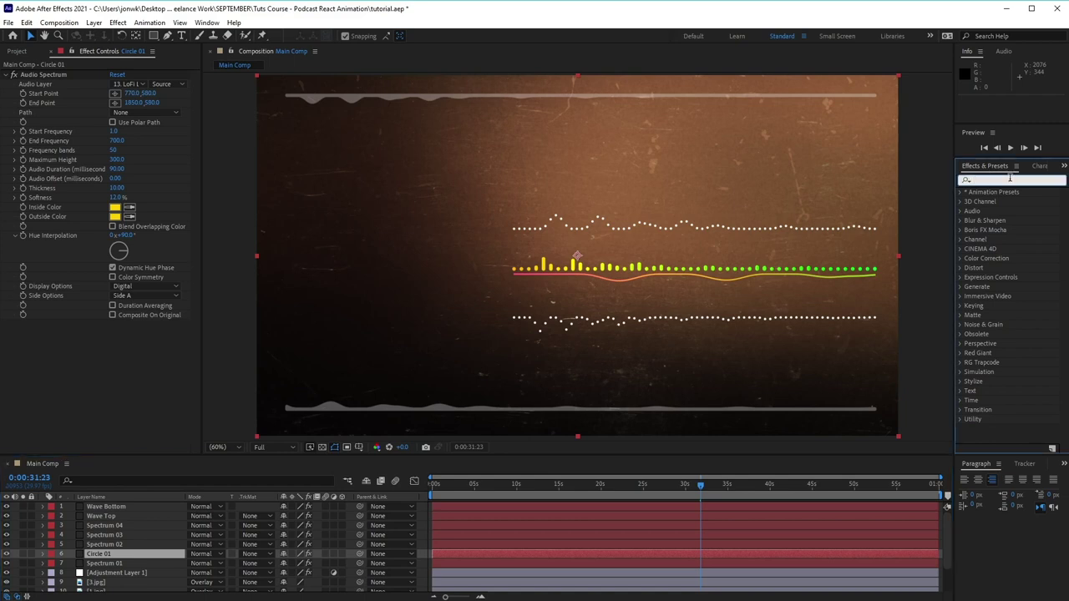
{"action": "type", "text": "pola"}
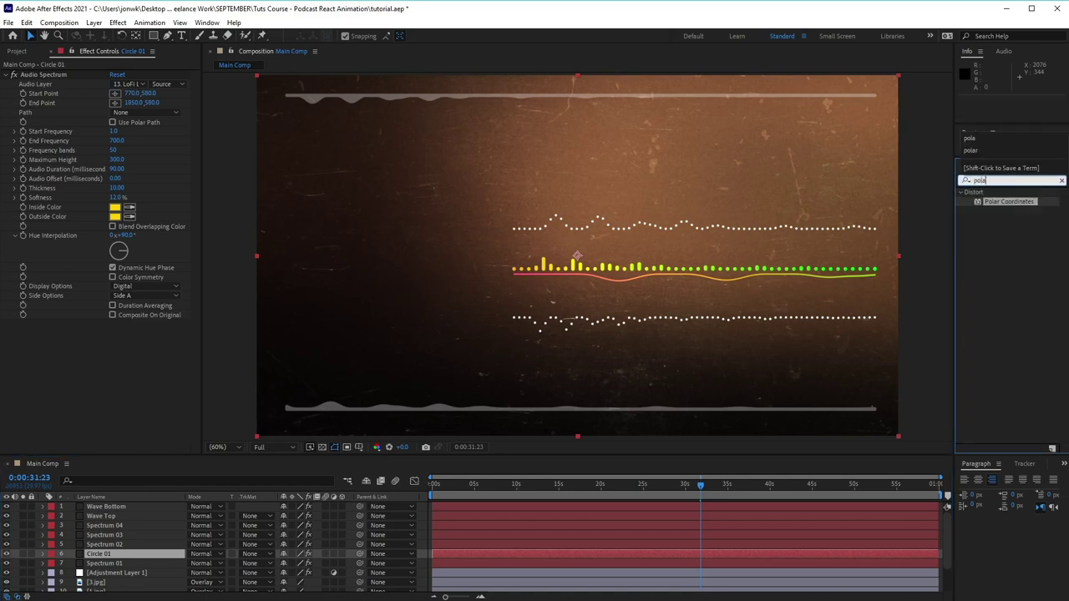
{"action": "double_click", "coordinate": [1002, 202]}
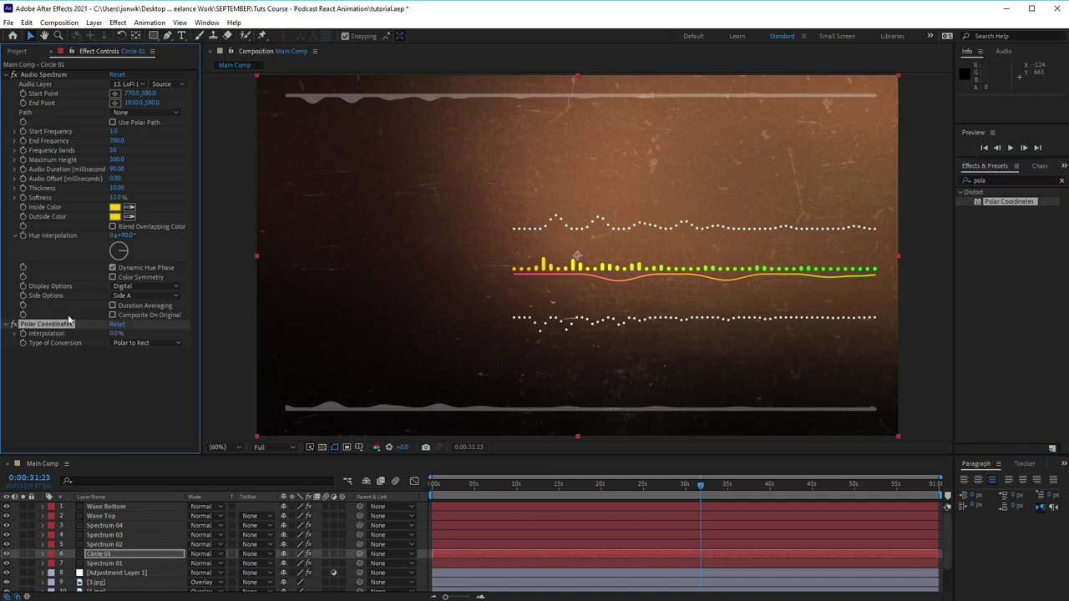
{"action": "left_click", "coordinate": [125, 342]}
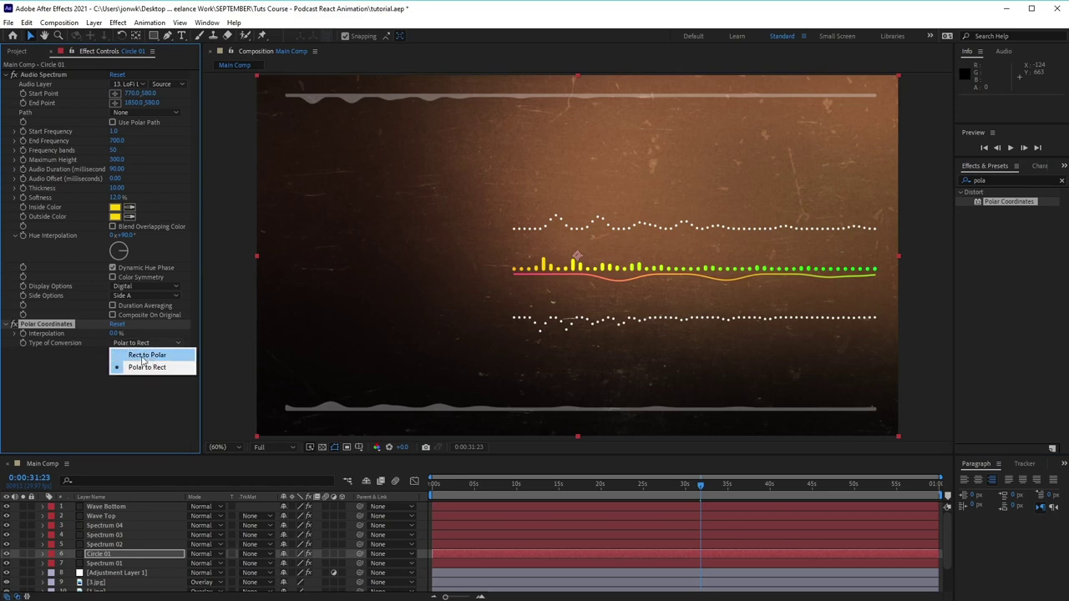
{"action": "left_click", "coordinate": [142, 357]}
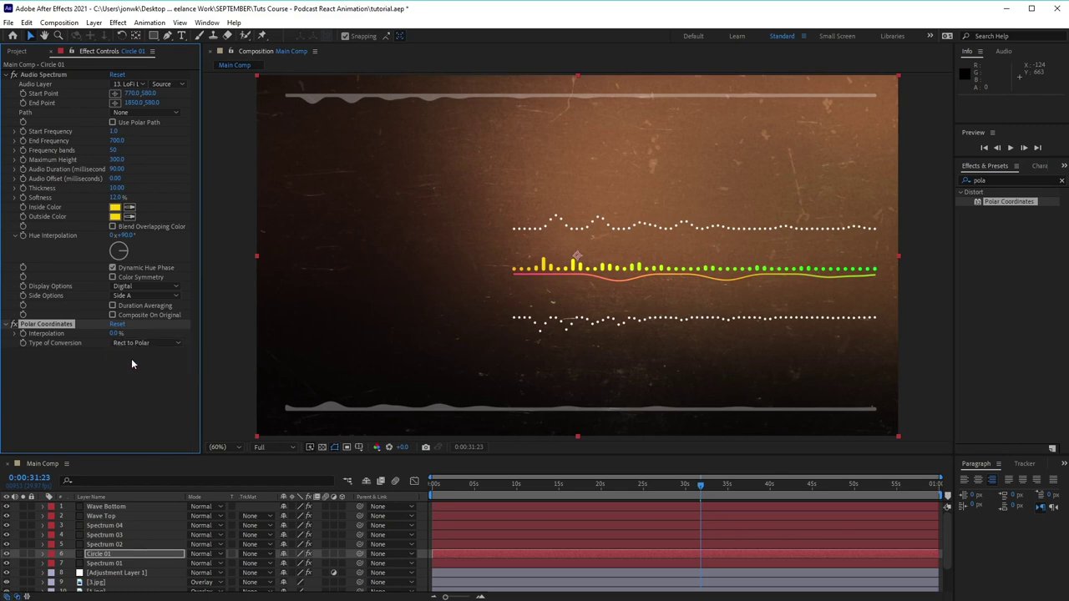
{"action": "left_click", "coordinate": [117, 334]}
{"action": "type", "text": "100"}
{"action": "key", "text": "Return"}
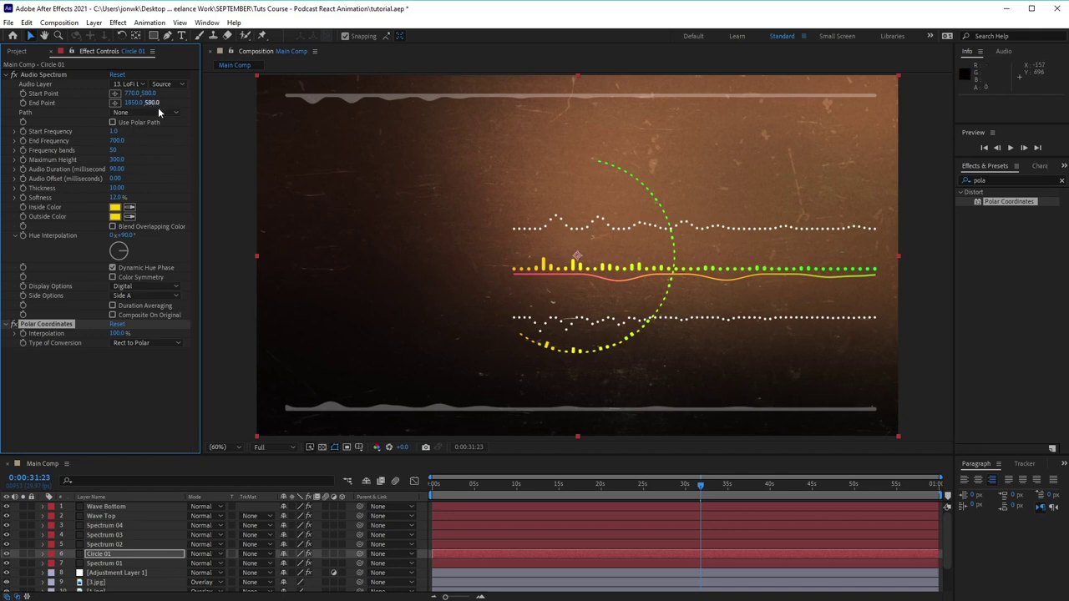
Step: Set Circle 01's Audio Spectrum Start Point to 10, 540 and End Point to 1982, 540
{"action": "left_click", "coordinate": [133, 93]}
{"action": "type", "text": "190"}
{"action": "key", "text": "Tab"}
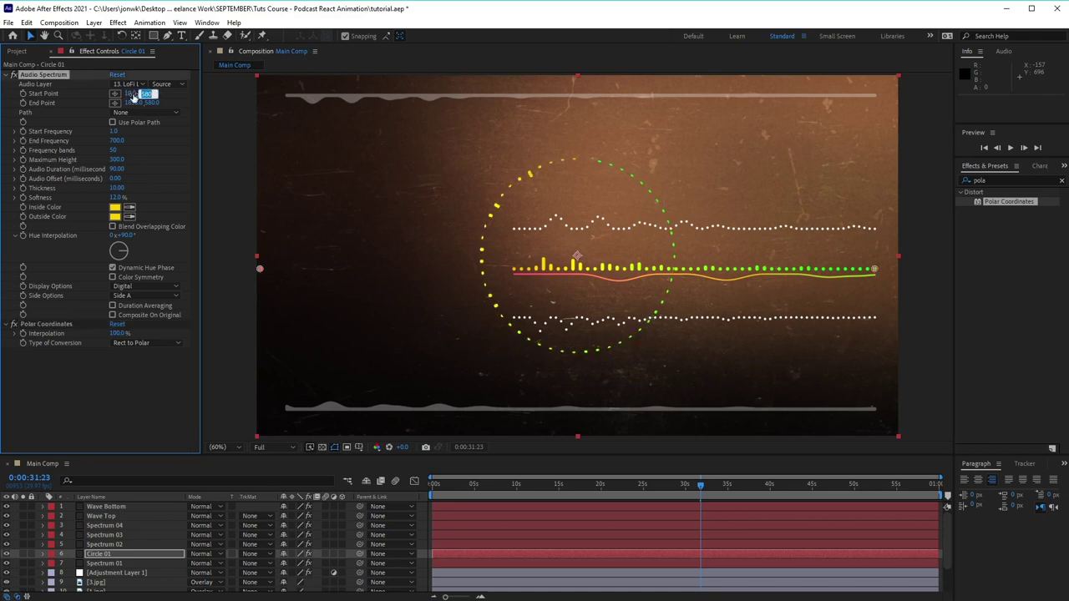
{"action": "type", "text": "540"}
{"action": "key", "text": "Tab"}
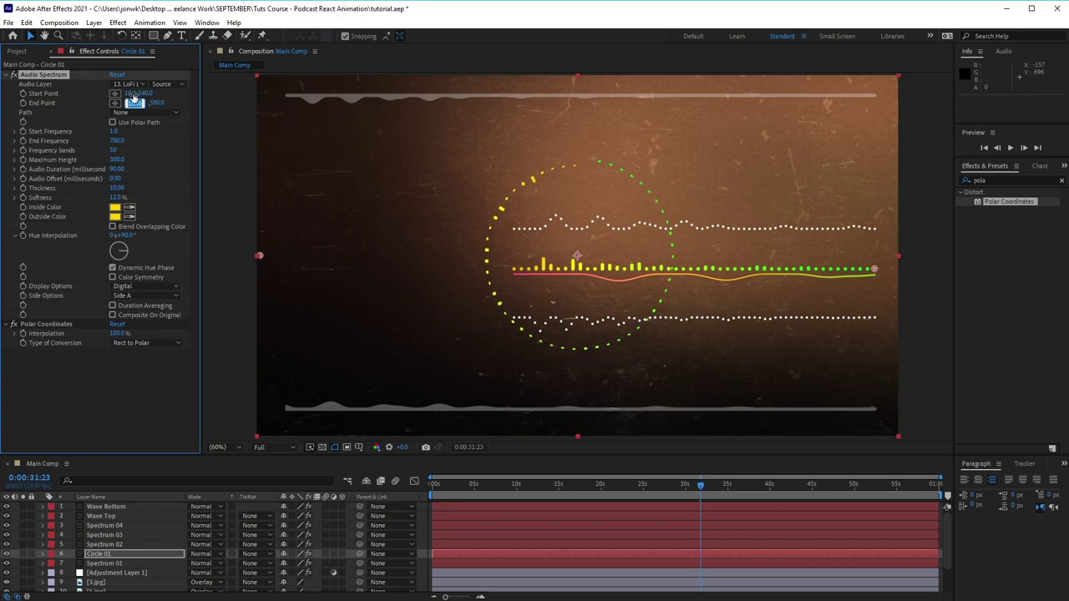
{"action": "type", "text": "1982"}
{"action": "key", "text": "Tab"}
{"action": "type", "text": "540"}
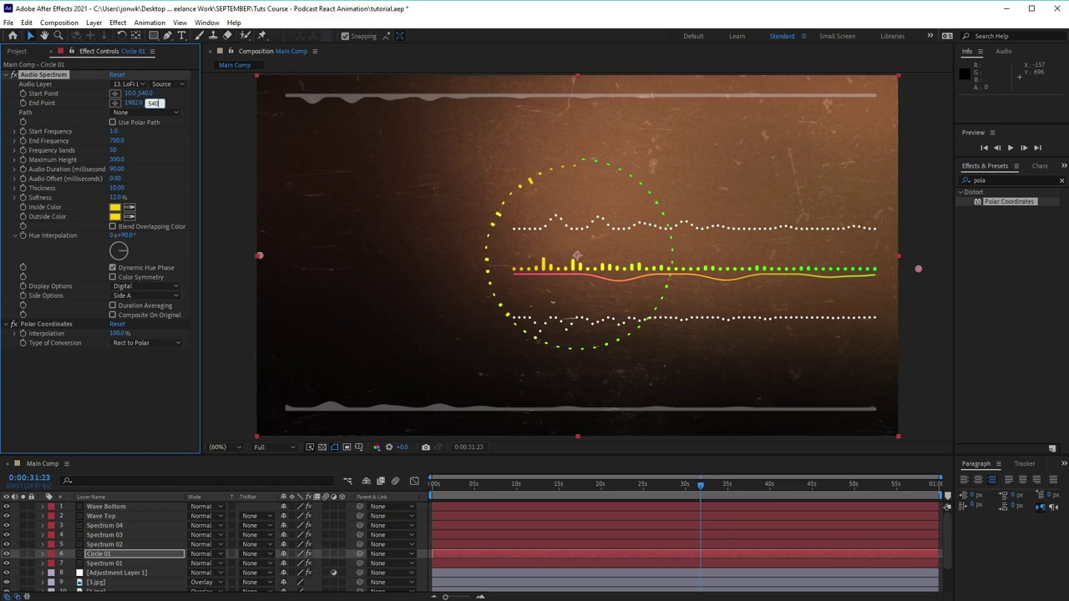
{"action": "key", "text": "Return"}
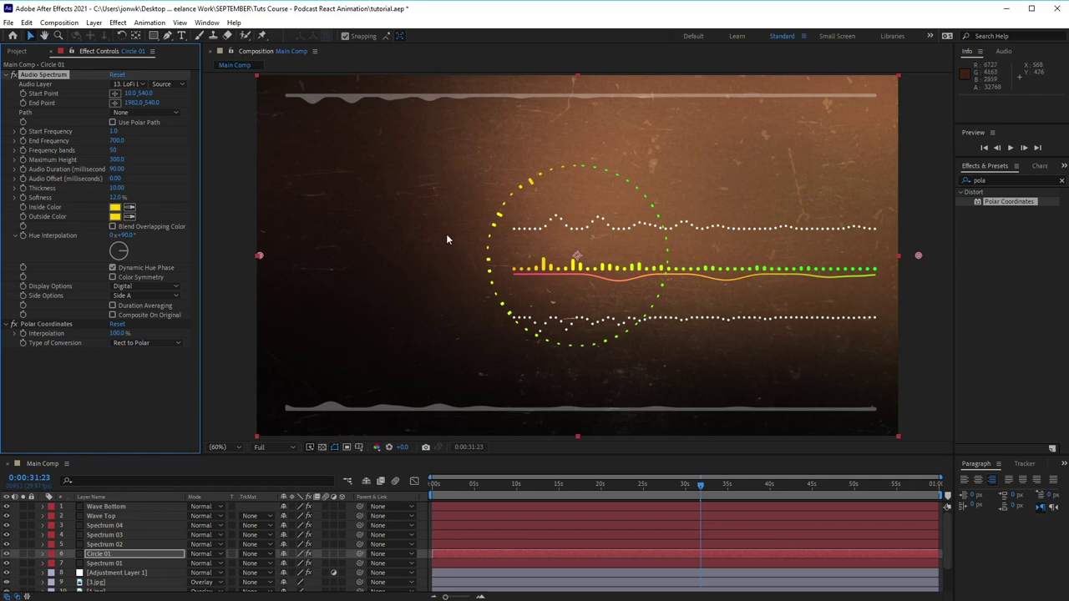
Step: Set Circle 01's spectrum Start Frequency to 10 and End Frequency to 500
{"action": "left_click", "coordinate": [115, 131]}
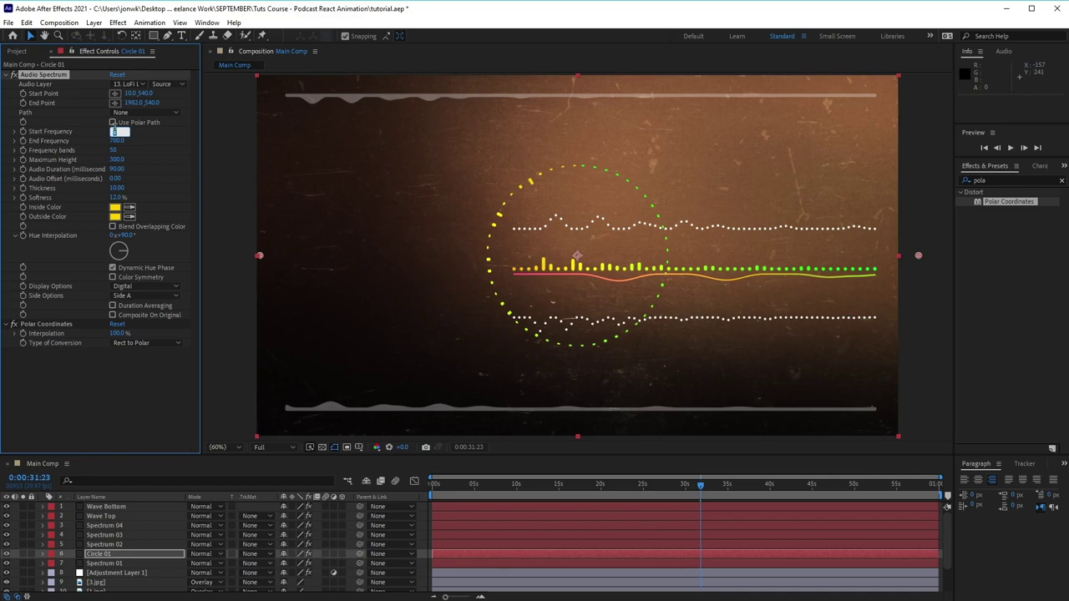
{"action": "type", "text": "10"}
{"action": "key", "text": "Tab"}
{"action": "type", "text": "500"}
Step: Set 73 frequency bands, Maximum Height 600, Audio Duration 150 and Thickness 12
{"action": "left_click", "coordinate": [115, 152]}
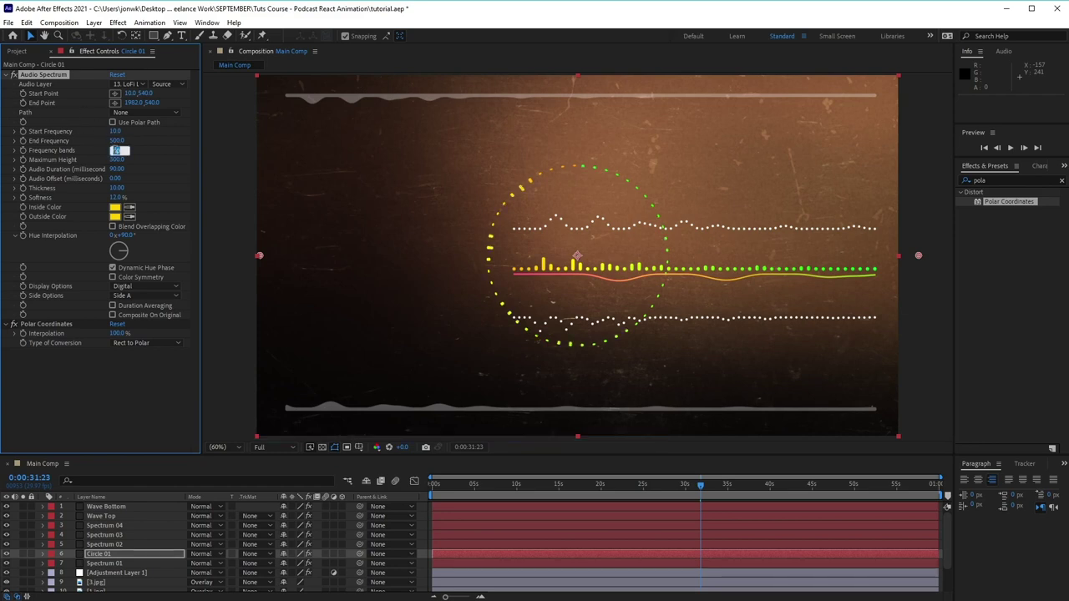
{"action": "type", "text": "73"}
{"action": "key", "text": "Tab"}
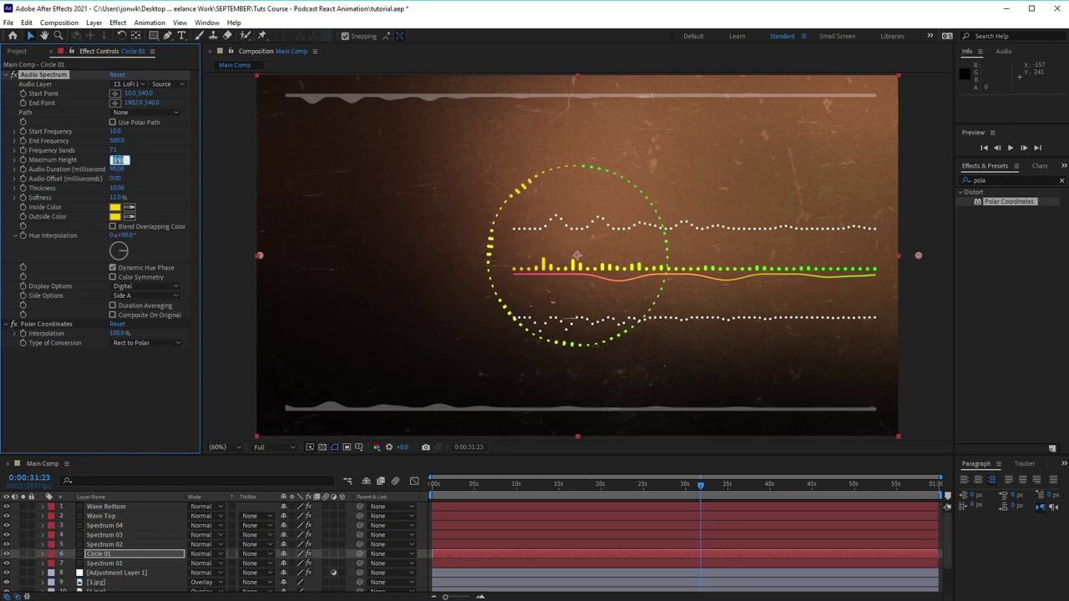
{"action": "type", "text": "600"}
{"action": "key", "text": "Tab"}
{"action": "type", "text": "150"}
{"action": "key", "text": "Tab"}
{"action": "type", "text": "12"}
Step: Keep the yellow inside colour, set the outside colour to FF32A8, and choose Side A & B
{"action": "left_click", "coordinate": [115, 212]}
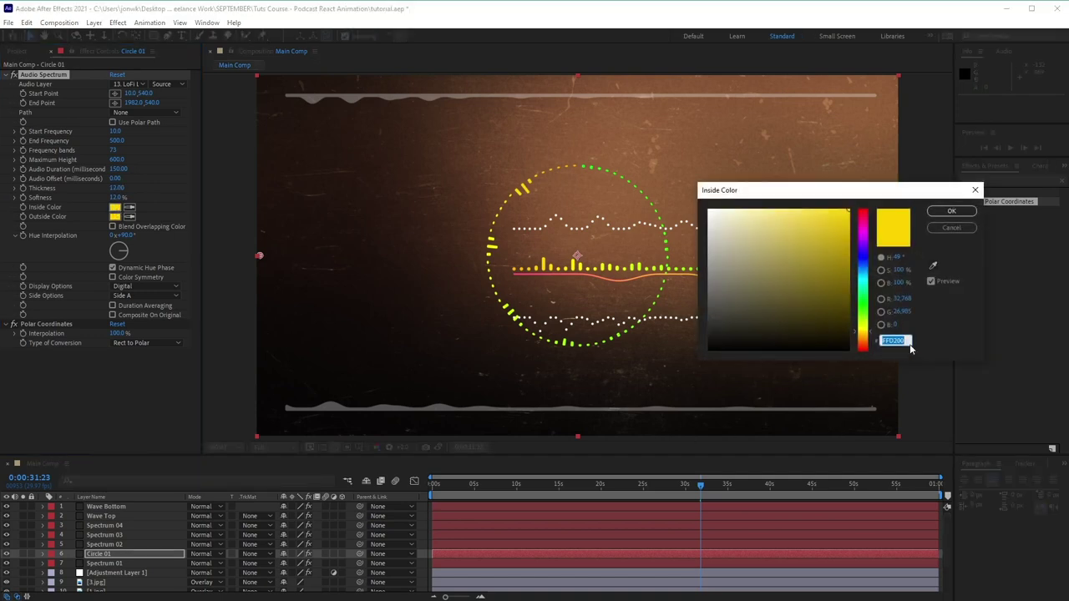
{"action": "left_click", "coordinate": [950, 211]}
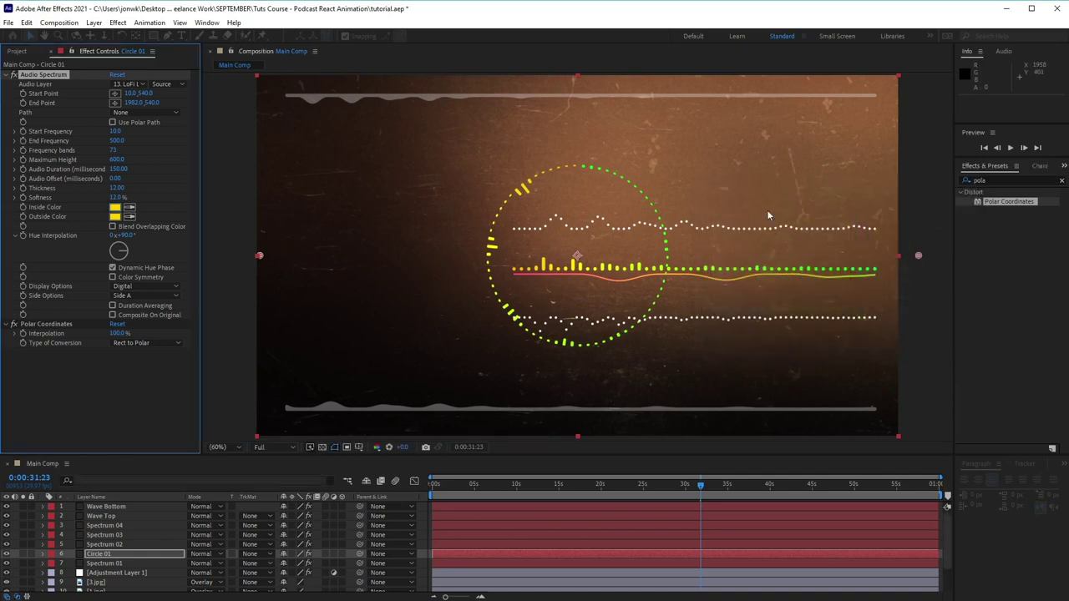
{"action": "left_click", "coordinate": [116, 217]}
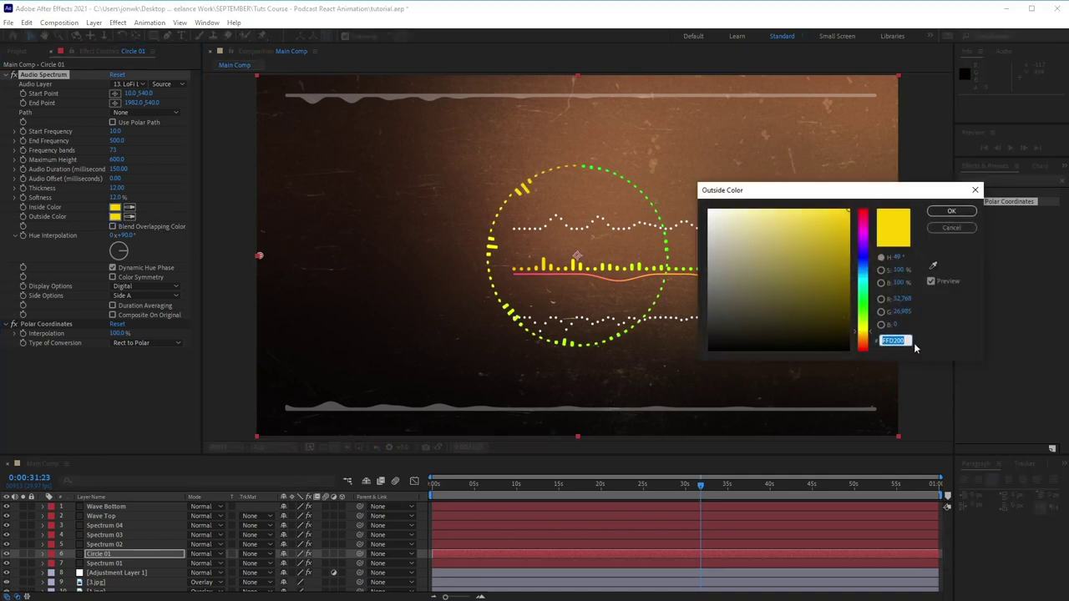
{"action": "type", "text": "FF3"}
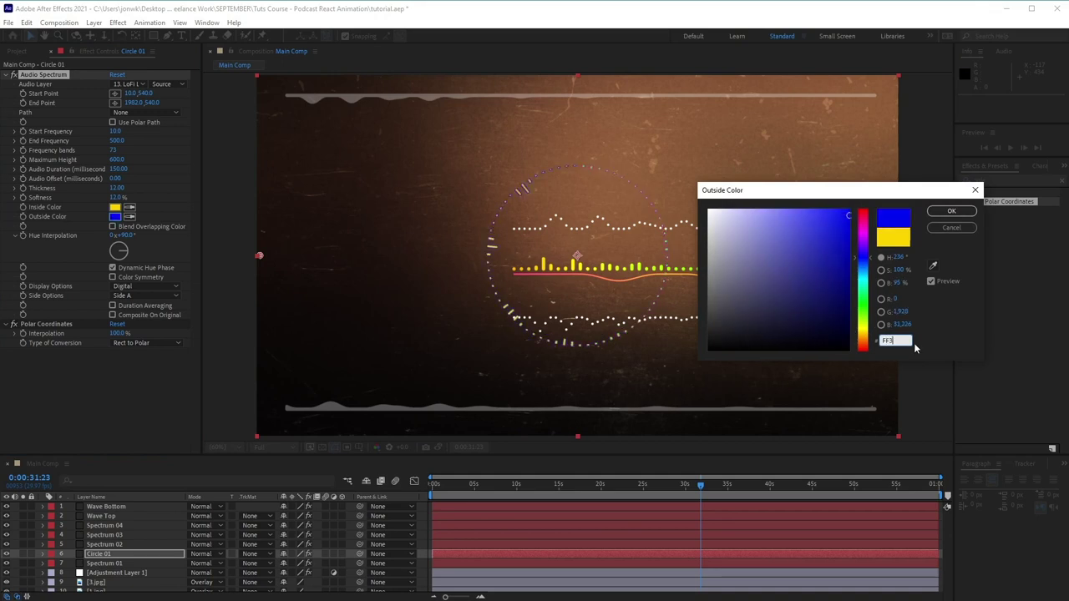
{"action": "type", "text": "2A8"}
{"action": "key", "text": "Return"}
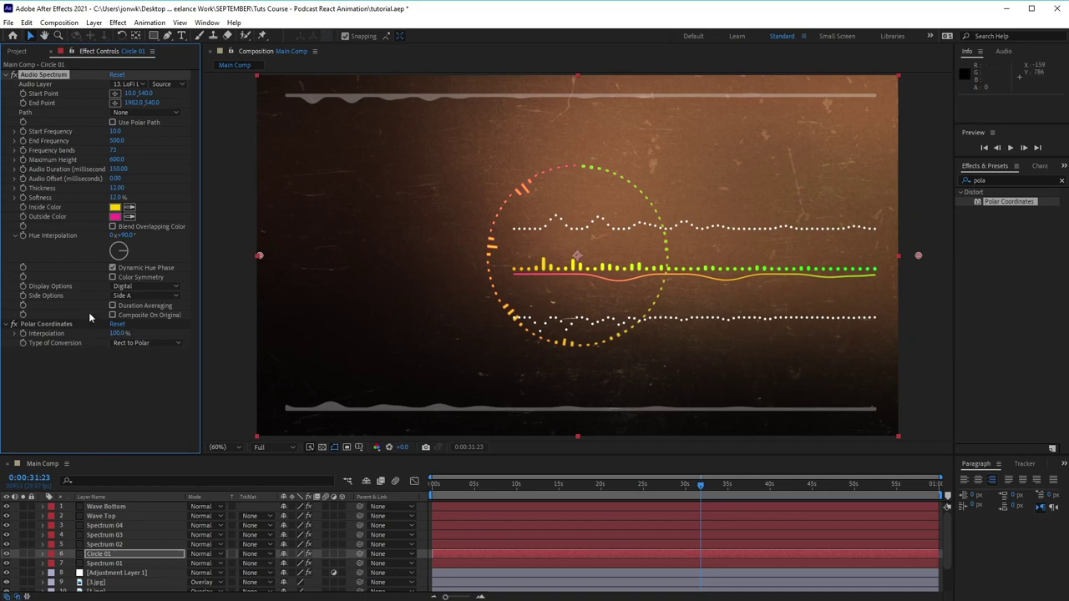
{"action": "left_click", "coordinate": [150, 296]}
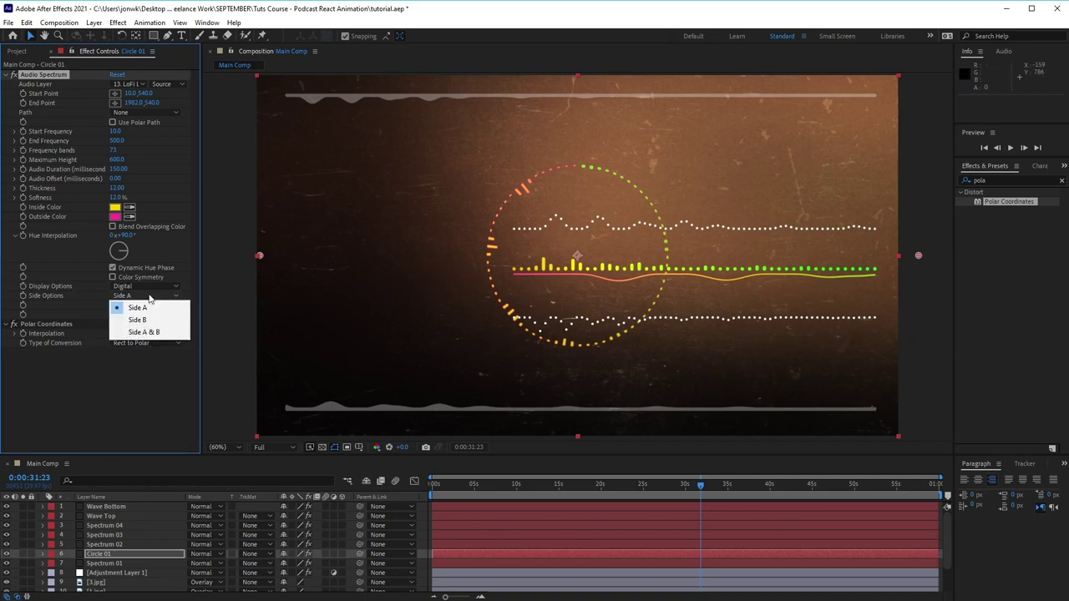
{"action": "left_click", "coordinate": [143, 332]}
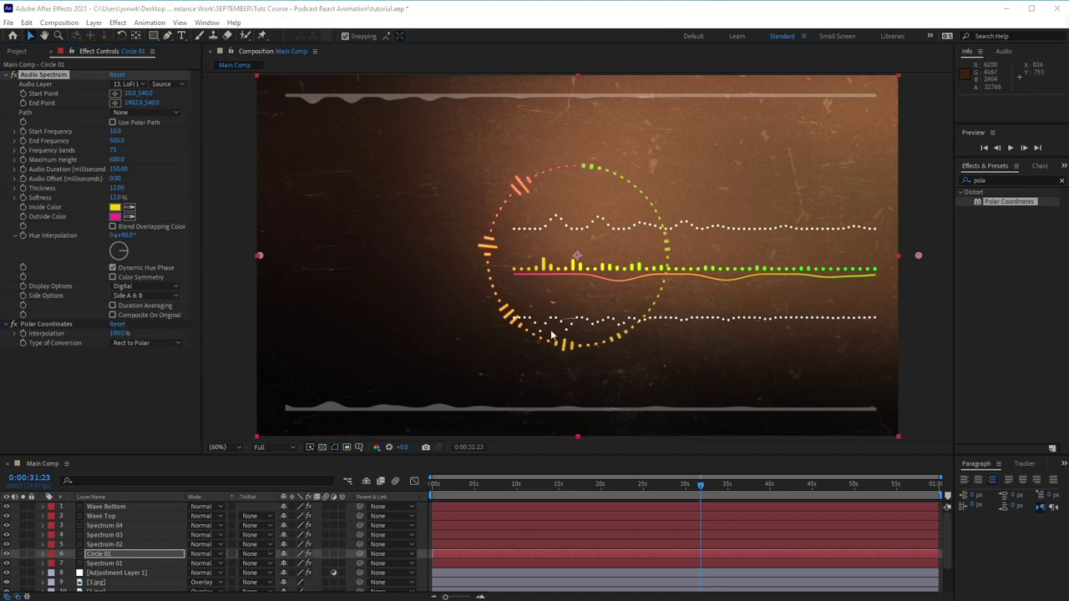
Step: Turn off visibility of the Spectrum line layers, then duplicate Circle 01 into Circle 02
{"action": "left_click", "coordinate": [7, 563]}
{"action": "left_click", "coordinate": [6, 544]}
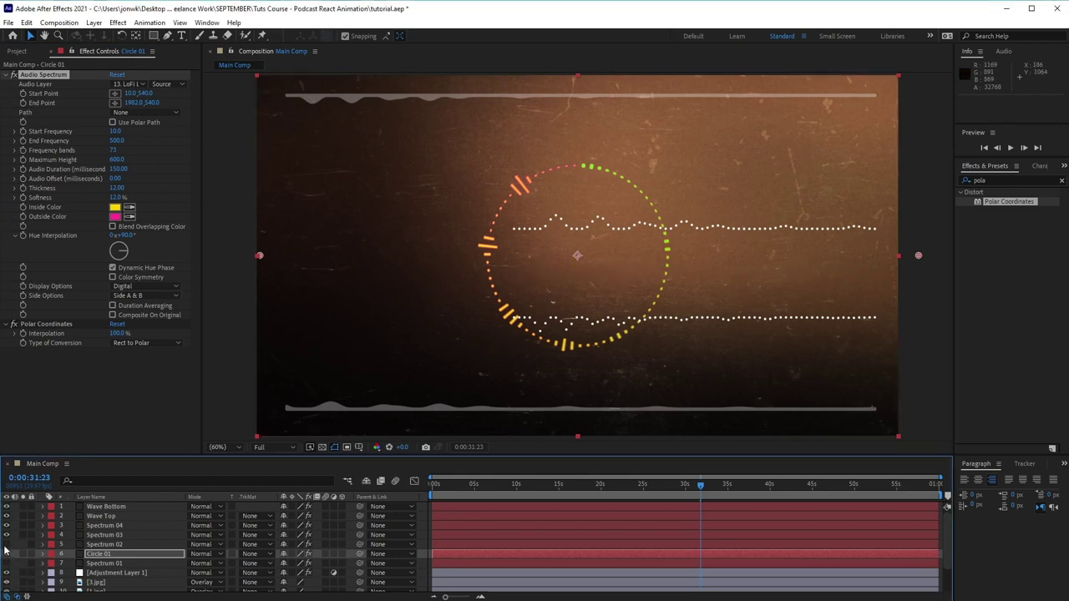
{"action": "left_click_drag", "start_coordinate": [7, 535], "coordinate": [7, 526]}
{"action": "left_click", "coordinate": [105, 553]}
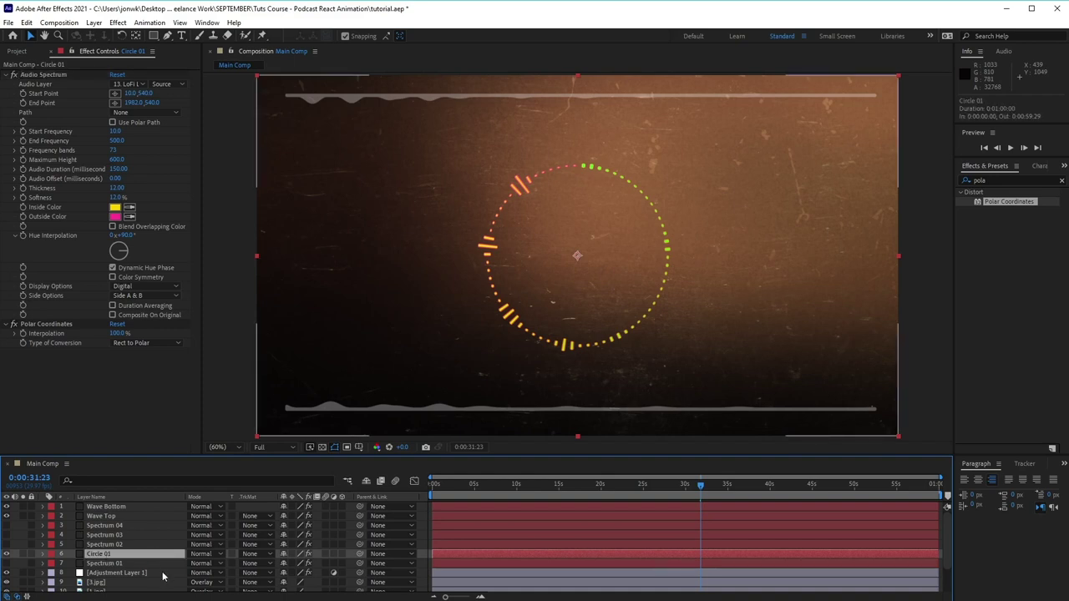
{"action": "key", "text": "ctrl+d"}
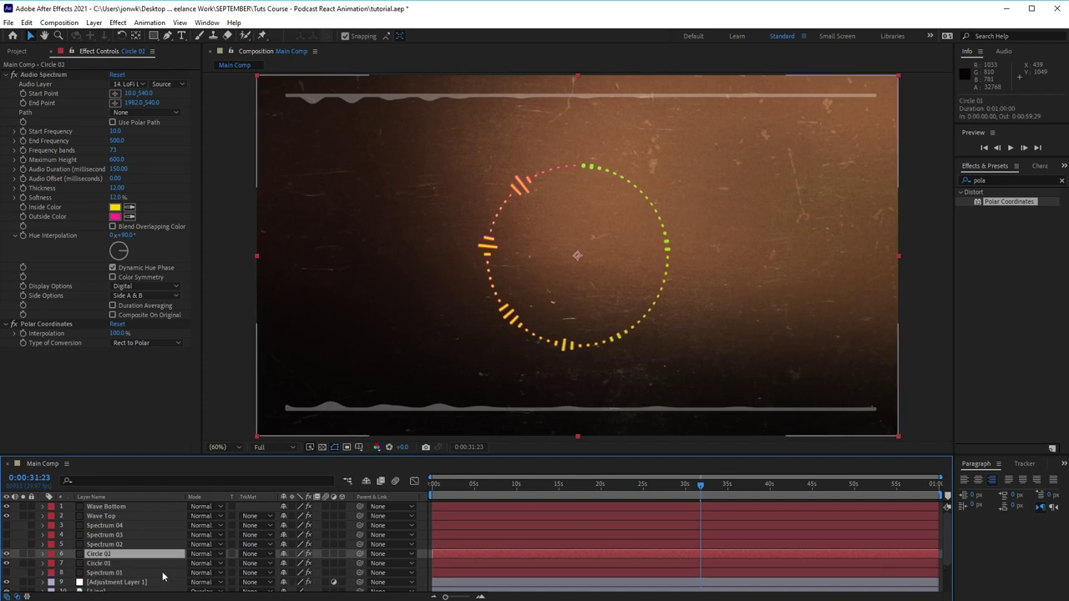
Step: Set Circle 02's Transform Scale to 35%
{"action": "left_click", "coordinate": [43, 554]}
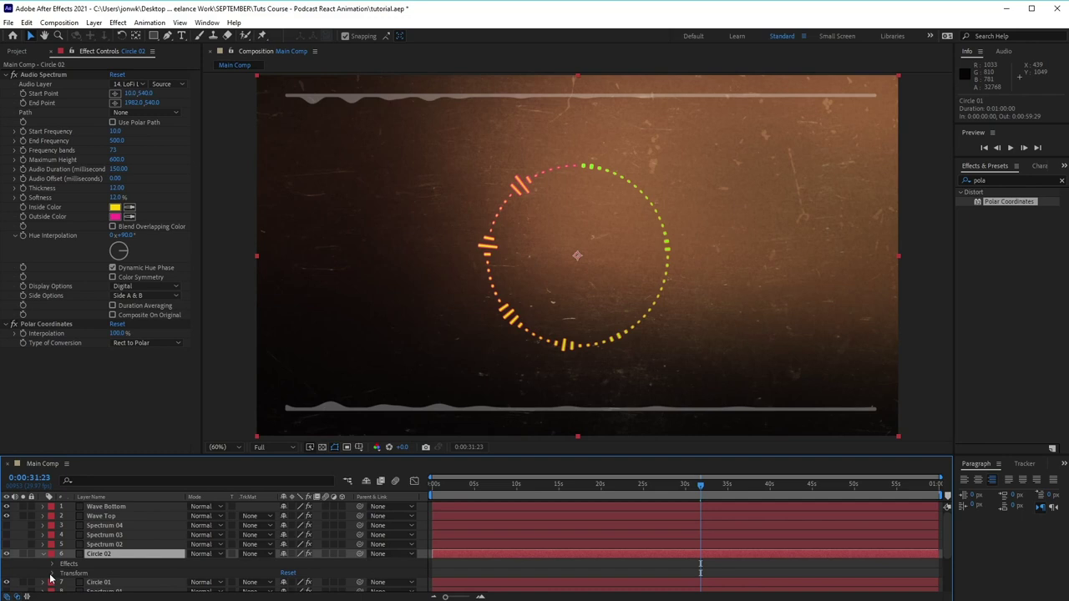
{"action": "left_click", "coordinate": [52, 573]}
{"action": "scroll", "coordinate": [114, 576], "scroll_direction": "down", "scroll_amount": 1}
{"action": "scroll", "coordinate": [149, 557], "scroll_direction": "down", "scroll_amount": 1}
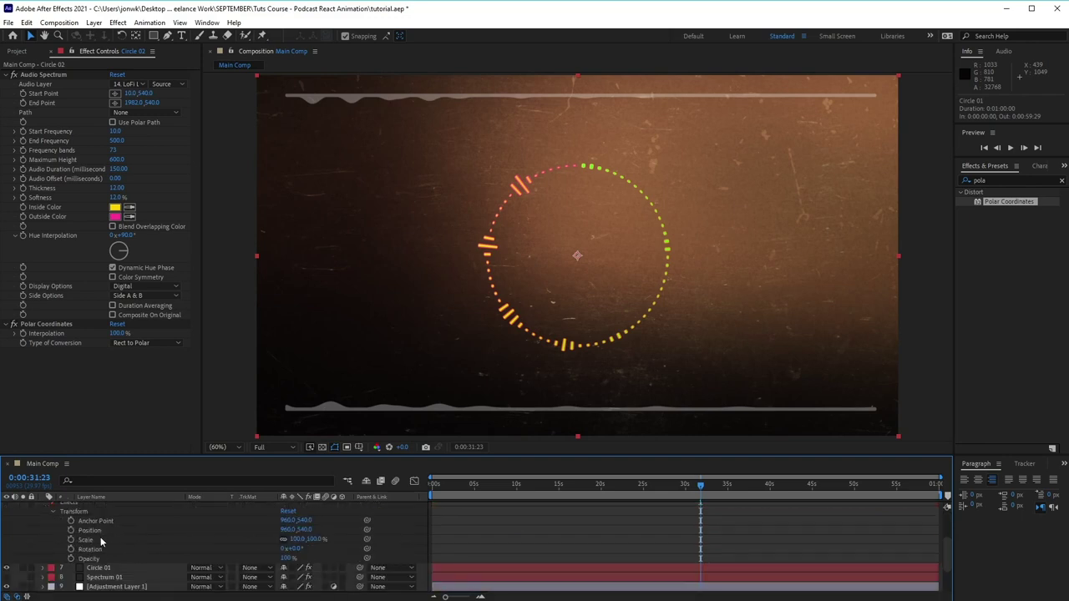
{"action": "left_click", "coordinate": [296, 540]}
{"action": "left_click", "coordinate": [297, 539]}
{"action": "type", "text": "35"}
{"action": "key", "text": "Return"}
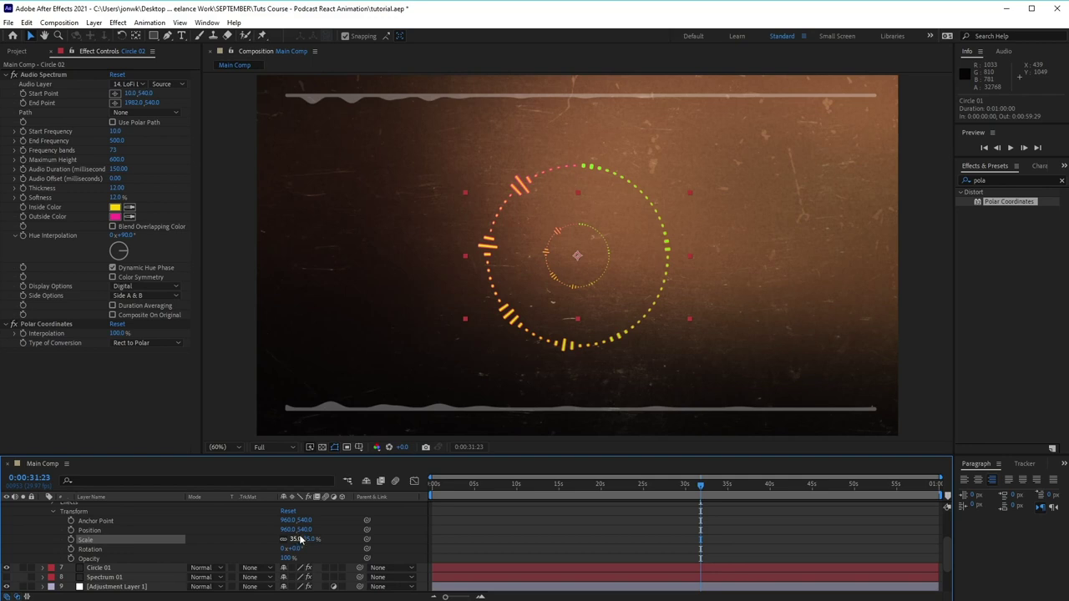
Step: Give Circle 02's spectrum Start Frequency 2, End Frequency 300, Maximum Height 300 and Thickness 15
{"action": "left_click", "coordinate": [118, 131]}
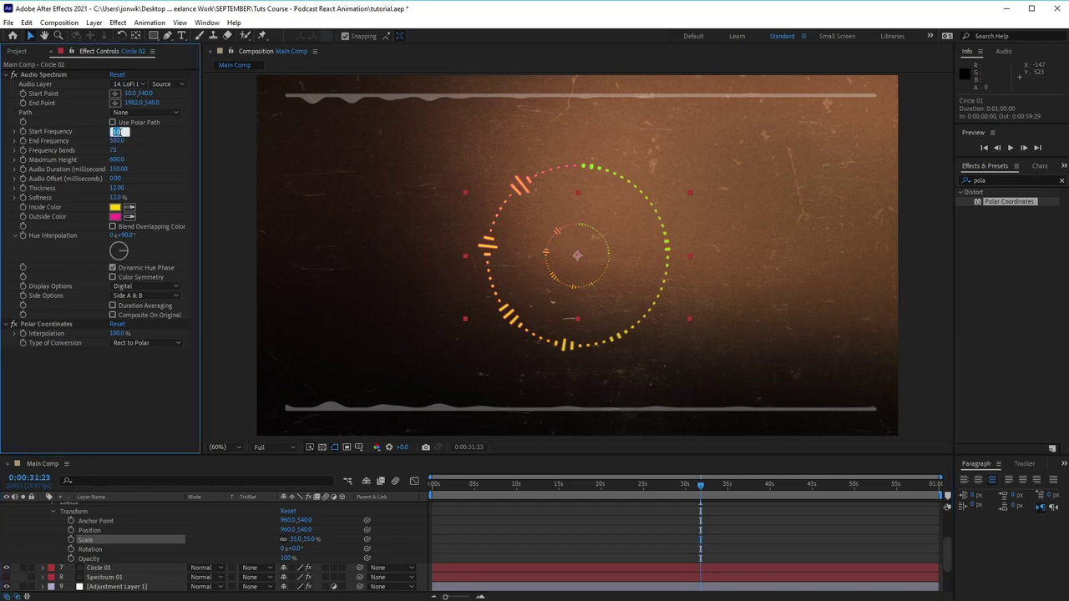
{"action": "type", "text": "2"}
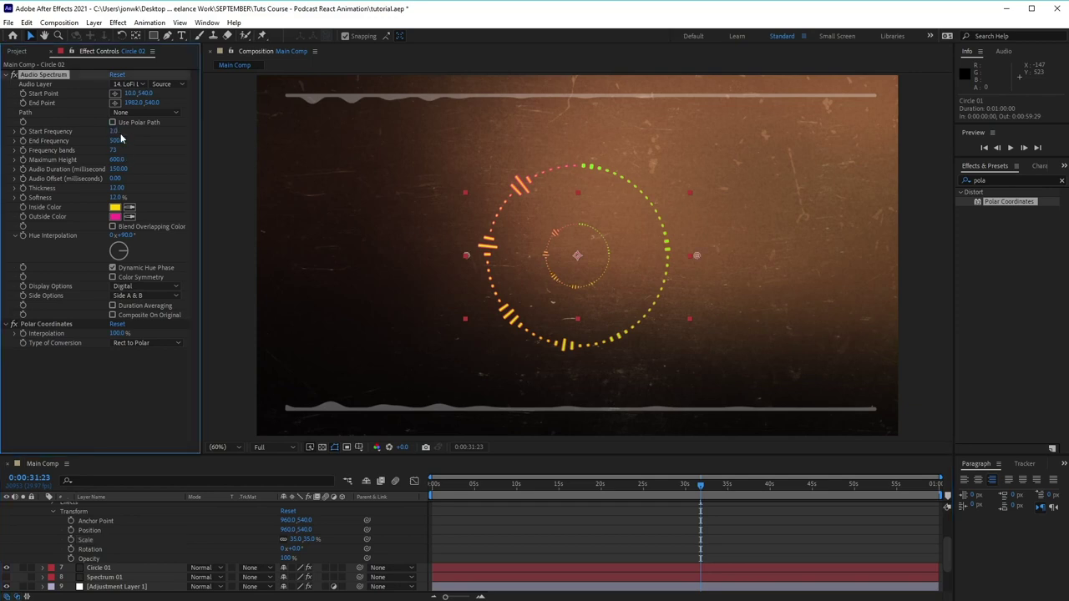
{"action": "key", "text": "Tab"}
{"action": "type", "text": "350"}
{"action": "key", "text": "Return"}
{"action": "key", "text": "Tab"}
{"action": "key", "text": "Tab"}
{"action": "type", "text": "3"}
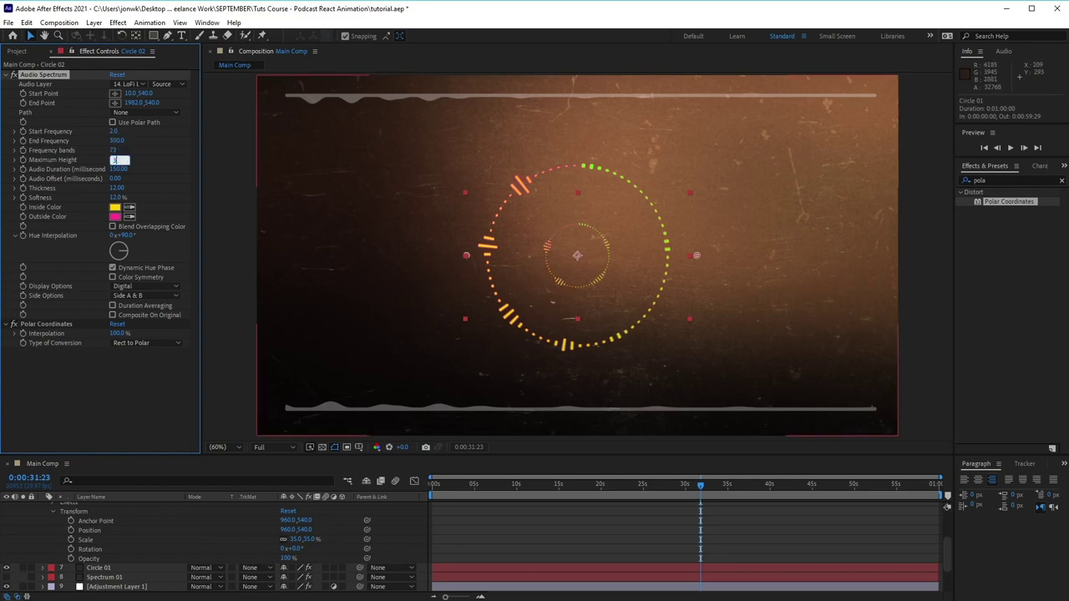
{"action": "key", "text": "Return"}
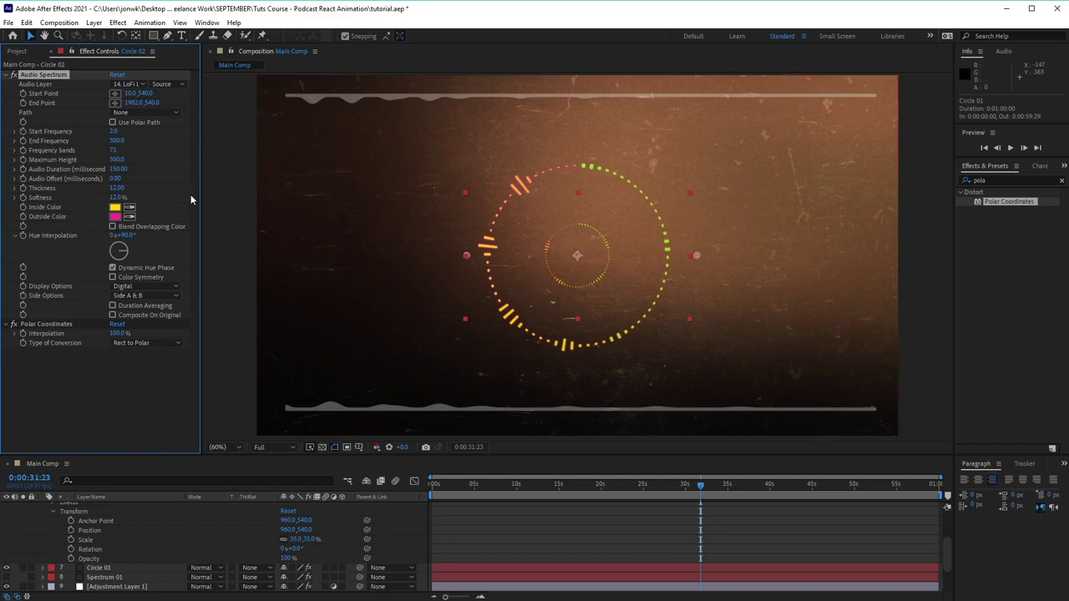
{"action": "left_click", "coordinate": [119, 188]}
{"action": "key", "text": "Return"}
Step: Set both Circle 02's inside and outside spectrum colours to white
{"action": "left_click", "coordinate": [114, 207]}
{"action": "left_click_drag", "start_coordinate": [759, 267], "coordinate": [708, 211]}
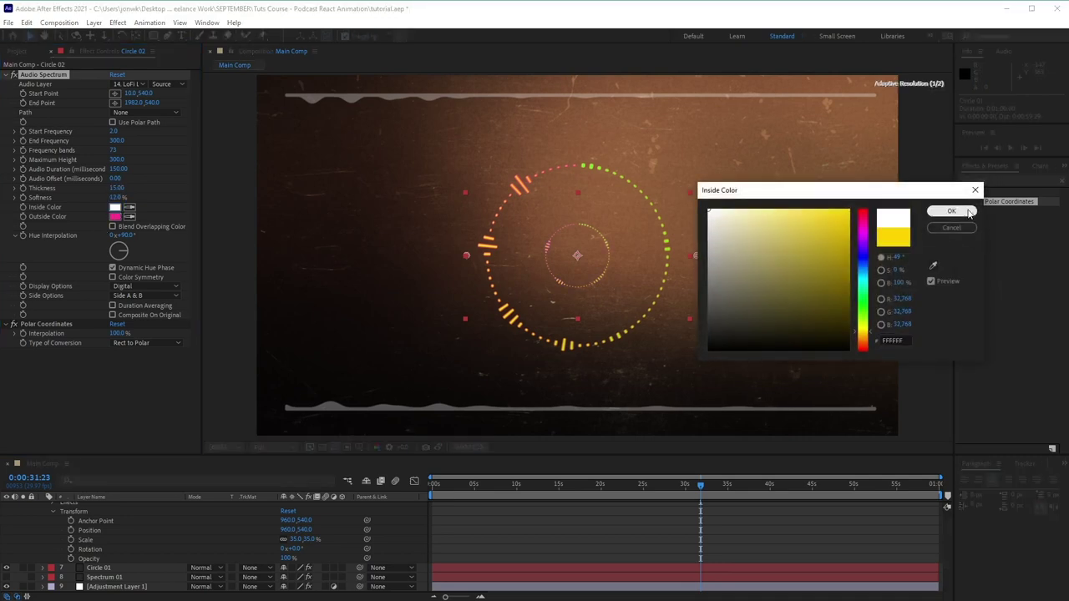
{"action": "left_click", "coordinate": [951, 212]}
{"action": "left_click", "coordinate": [115, 216]}
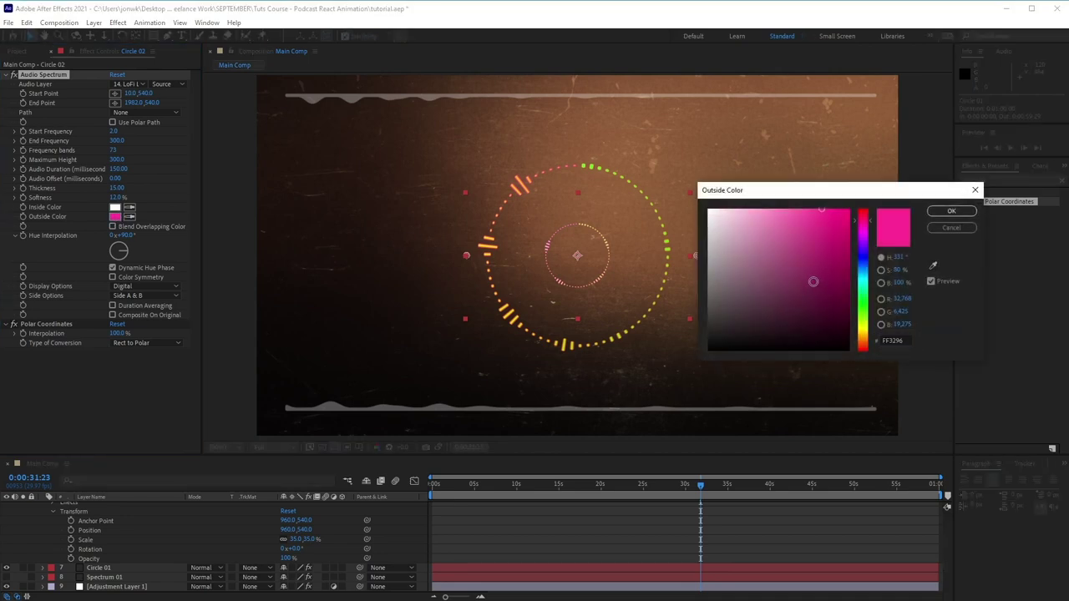
{"action": "left_click", "coordinate": [709, 211]}
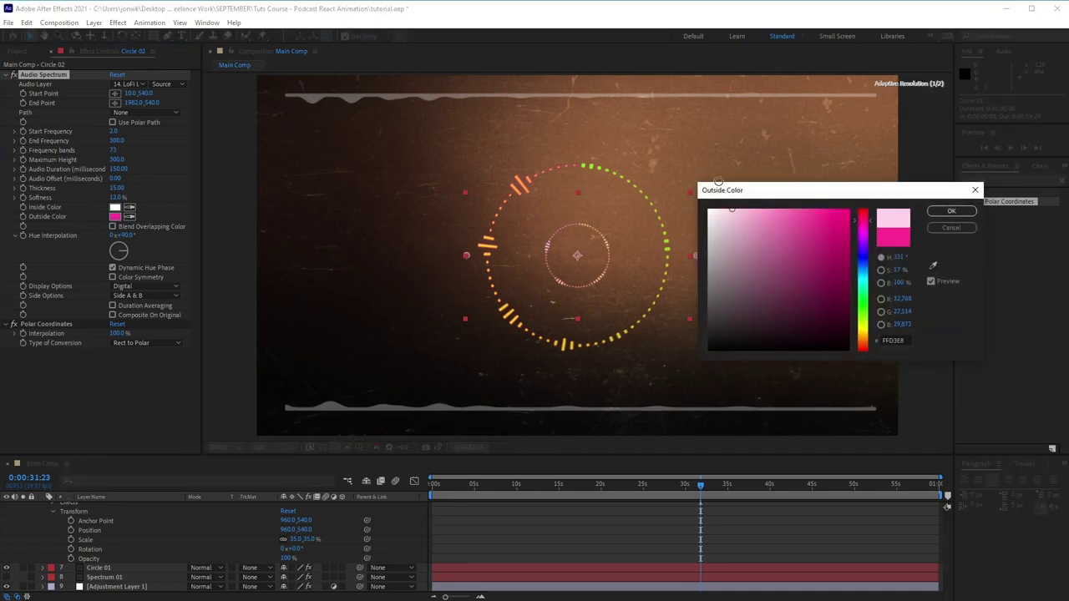
{"action": "left_click", "coordinate": [951, 211]}
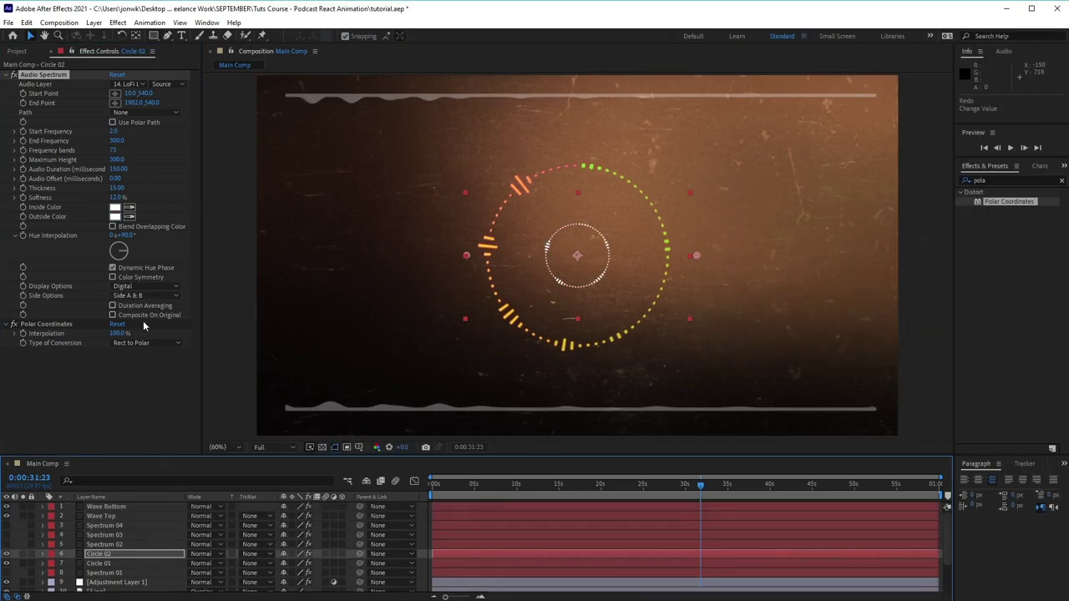
Step: Set Circle 02's Display Options to Analog lines and scrub the timeline to preview
{"action": "left_click", "coordinate": [144, 287]}
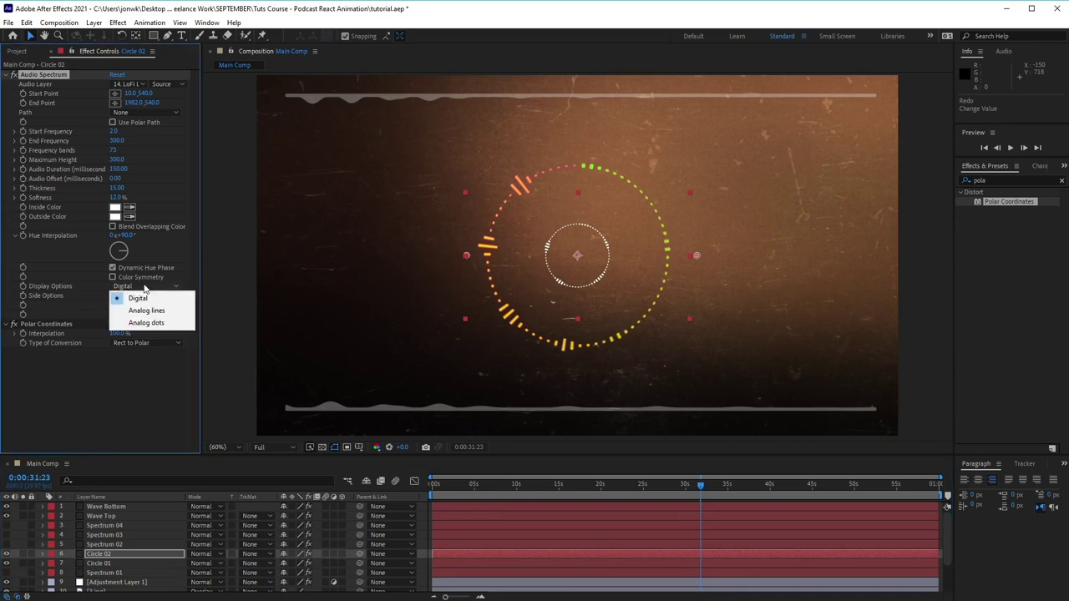
{"action": "left_click", "coordinate": [163, 314]}
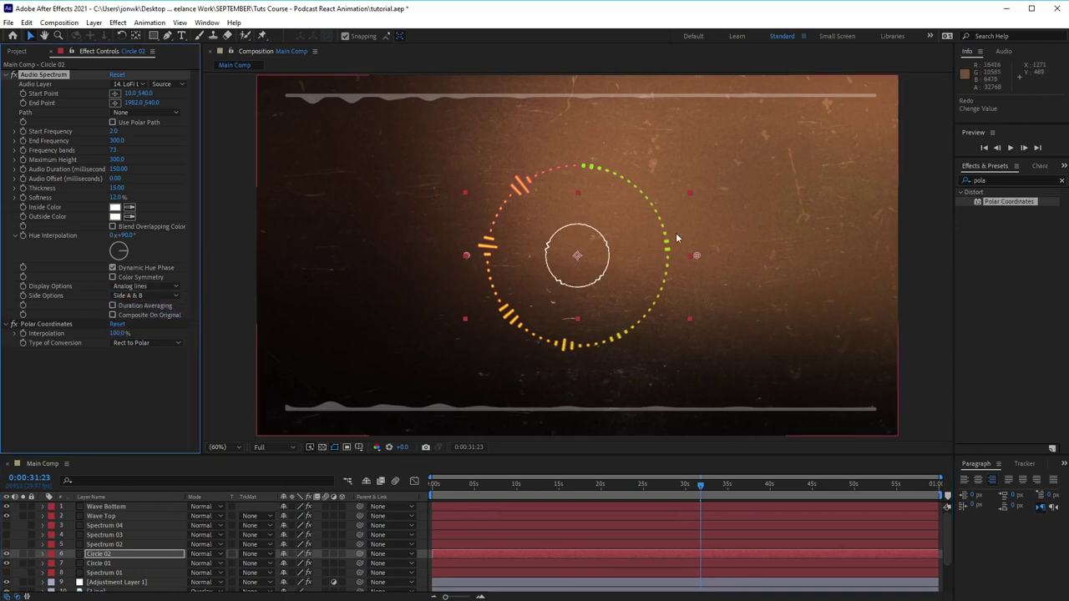
{"action": "left_click_drag", "start_coordinate": [643, 485], "coordinate": [711, 493]}
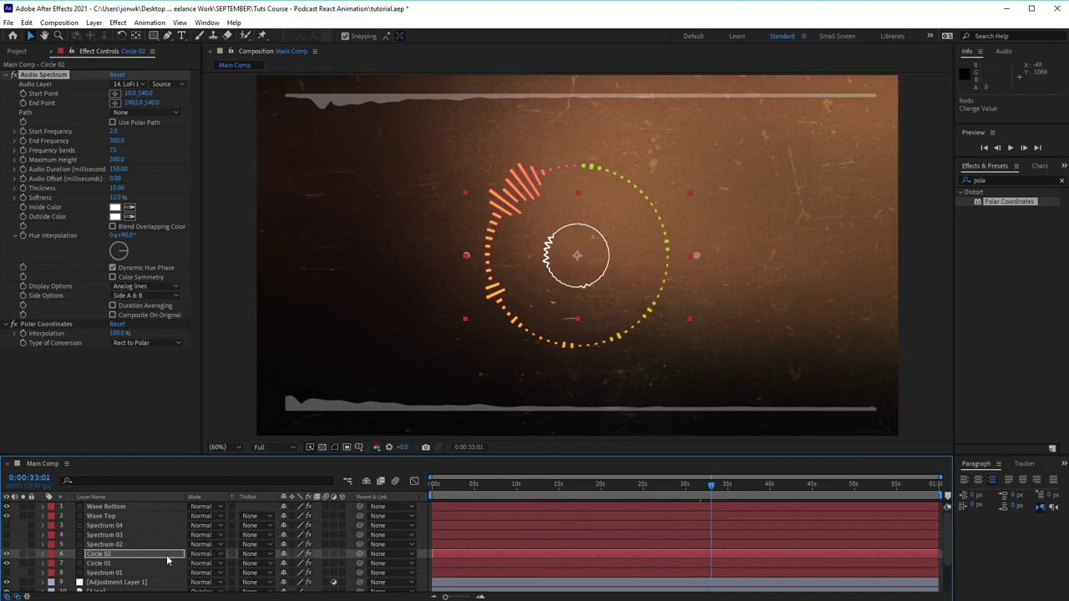
{"action": "scroll", "coordinate": [154, 555], "scroll_direction": "down", "scroll_amount": 3}
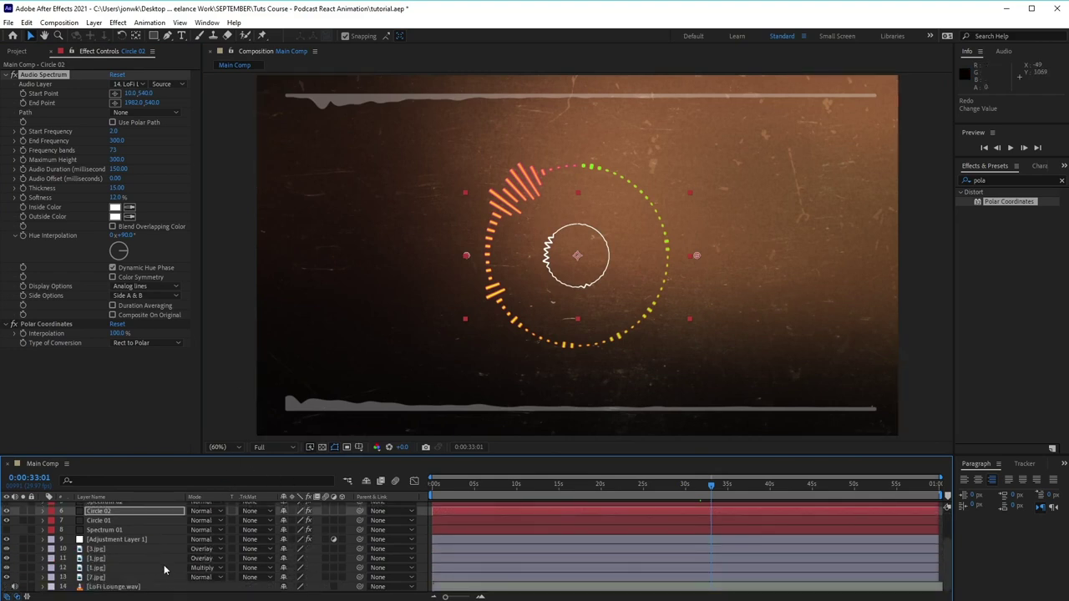
Step: Inspect the 1.jpg, LoFi Lounge and Wave Bottom layers, then deselect all layers
{"action": "left_click", "coordinate": [165, 558]}
{"action": "left_click", "coordinate": [156, 587]}
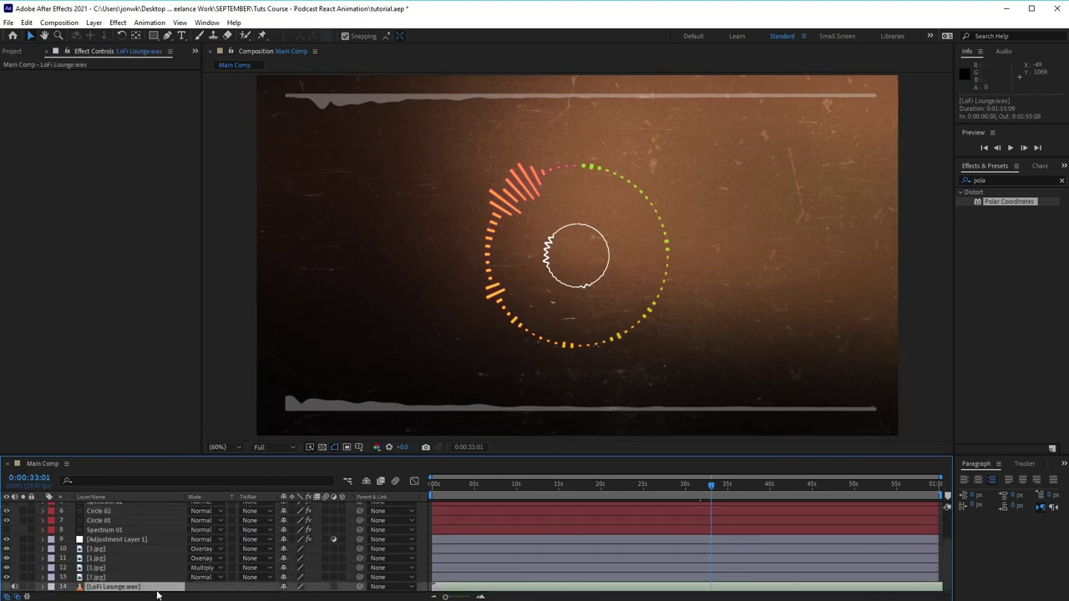
{"action": "scroll", "coordinate": [171, 549], "scroll_direction": "up", "scroll_amount": 5}
{"action": "left_click", "coordinate": [154, 508]}
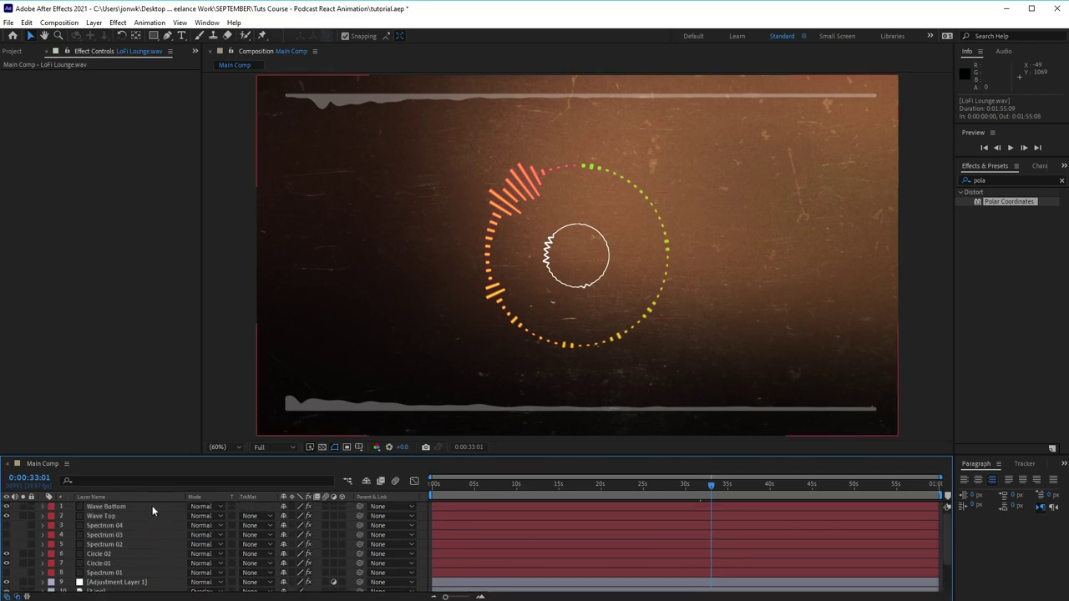
{"action": "key", "text": "F2"}
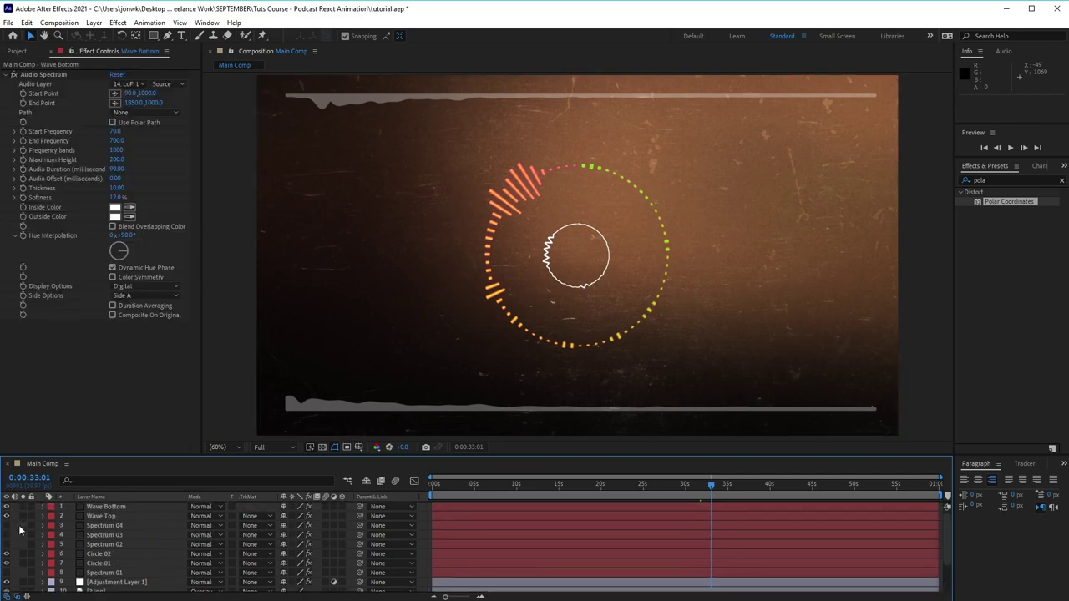
{"action": "left_click", "coordinate": [127, 511]}
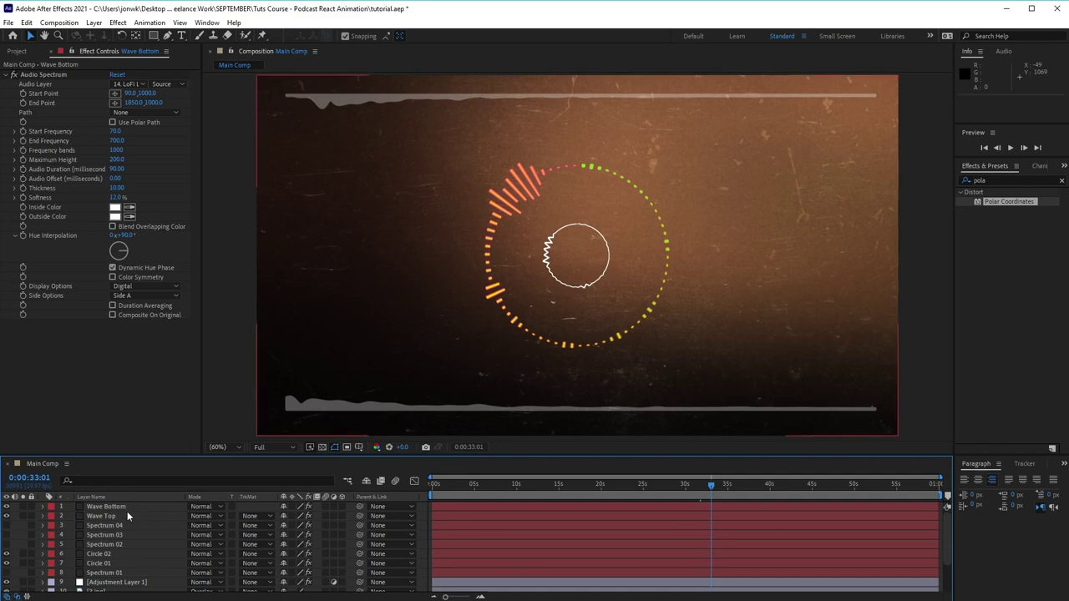
{"action": "scroll", "coordinate": [153, 560], "scroll_direction": "down", "scroll_amount": 3}
{"action": "scroll", "coordinate": [154, 566], "scroll_direction": "up", "scroll_amount": 3}
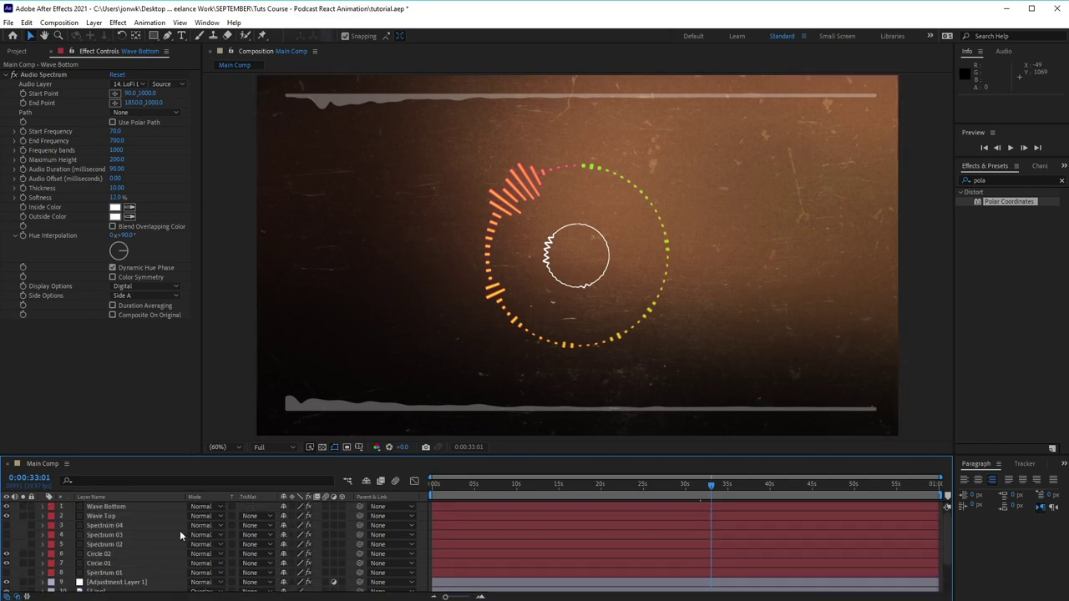
Step: Draw a small ellipse right of the ring with no fill and a white stroke
{"action": "left_click", "coordinate": [155, 37]}
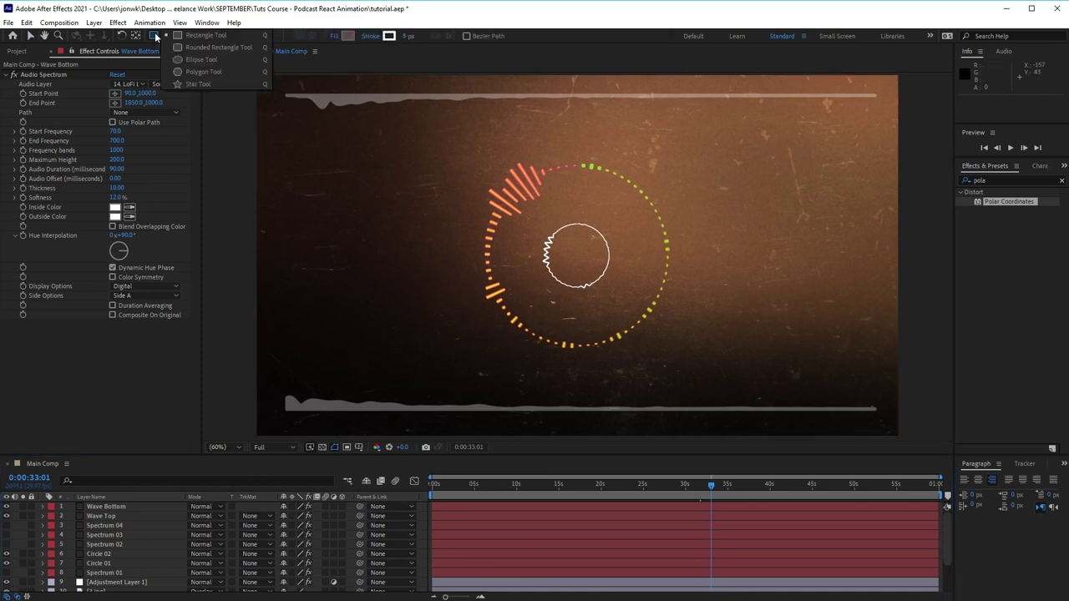
{"action": "left_click", "coordinate": [224, 59]}
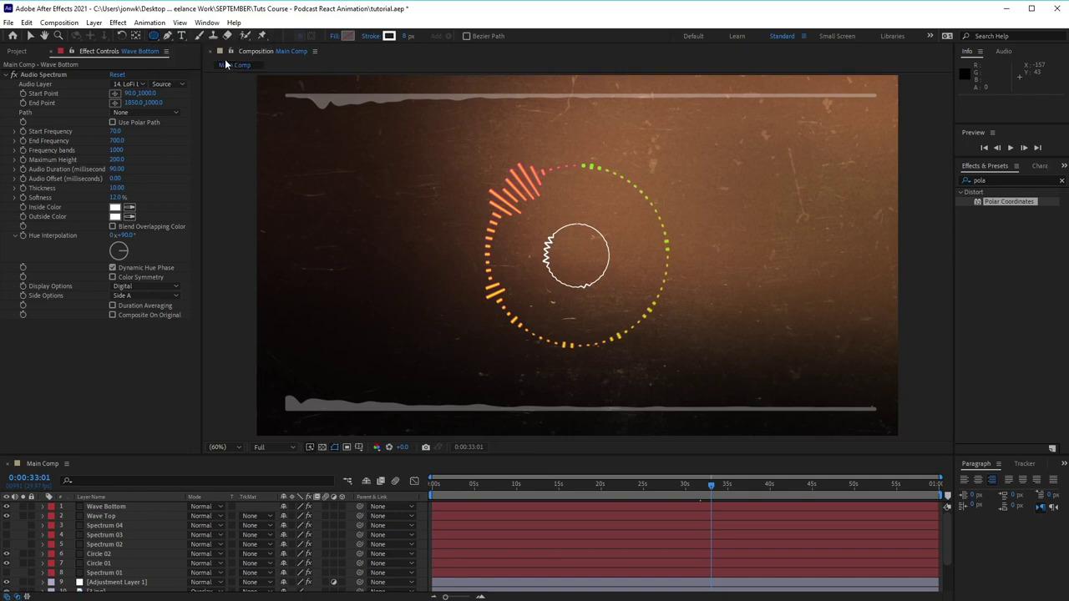
{"action": "left_click", "coordinate": [347, 37]}
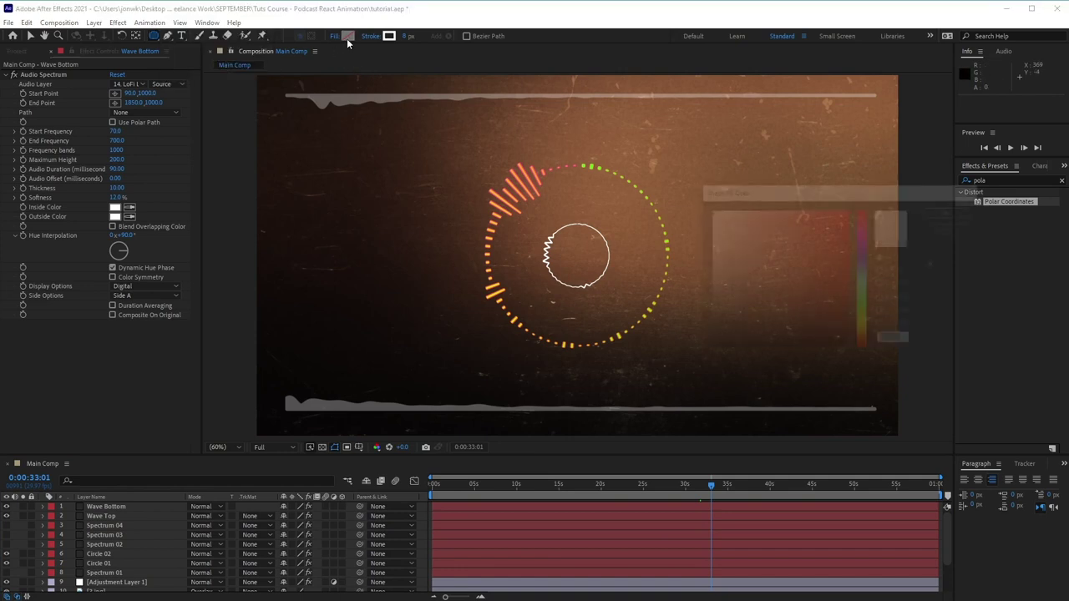
{"action": "left_click", "coordinate": [951, 227]}
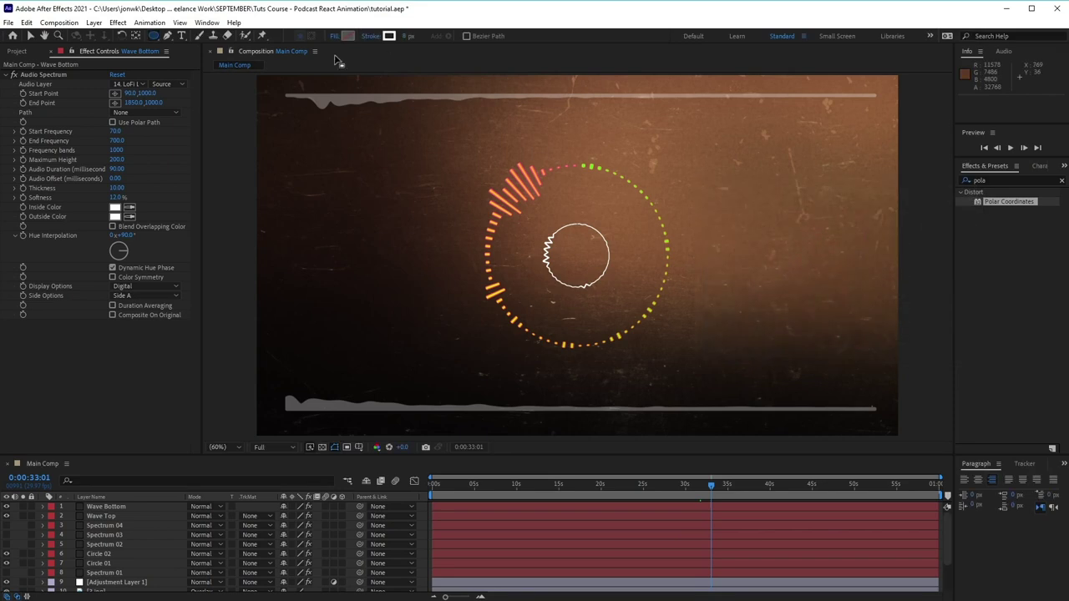
{"action": "left_click", "coordinate": [335, 38]}
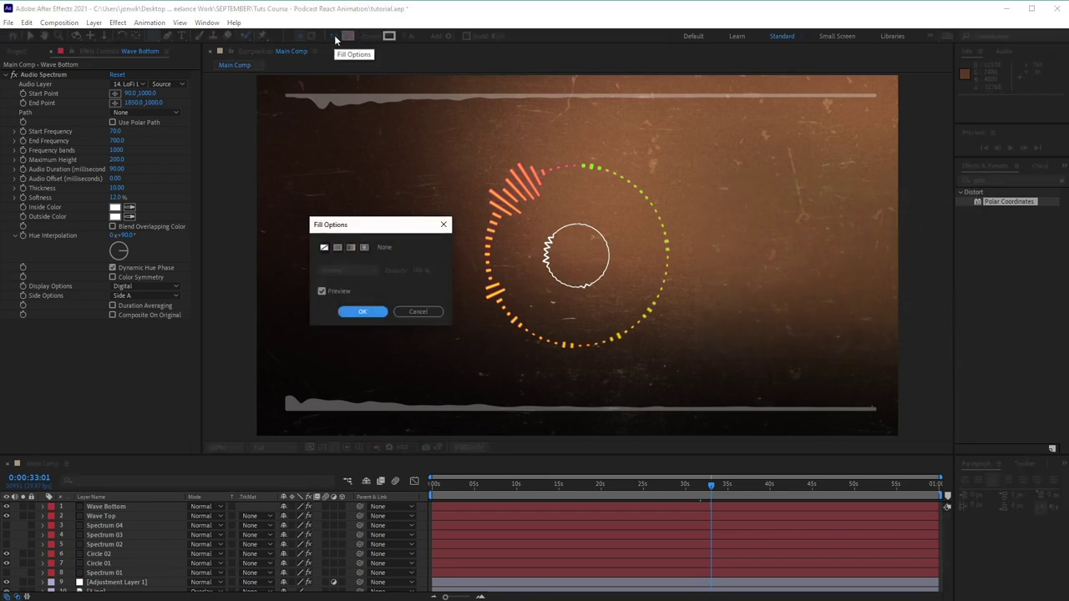
{"action": "left_click_drag", "start_coordinate": [370, 222], "coordinate": [441, 144]}
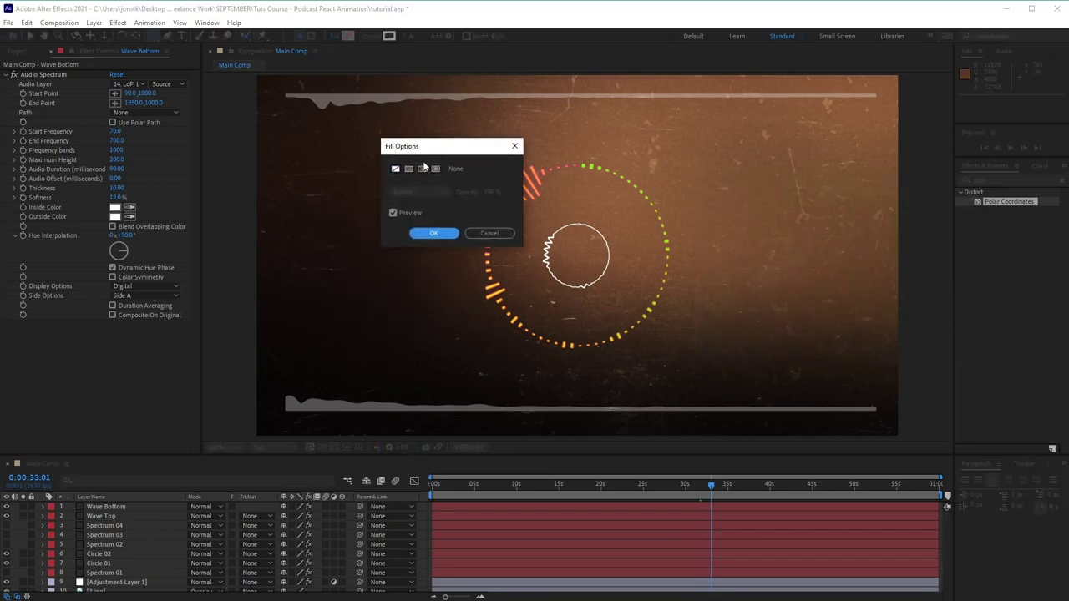
{"action": "left_click", "coordinate": [444, 237]}
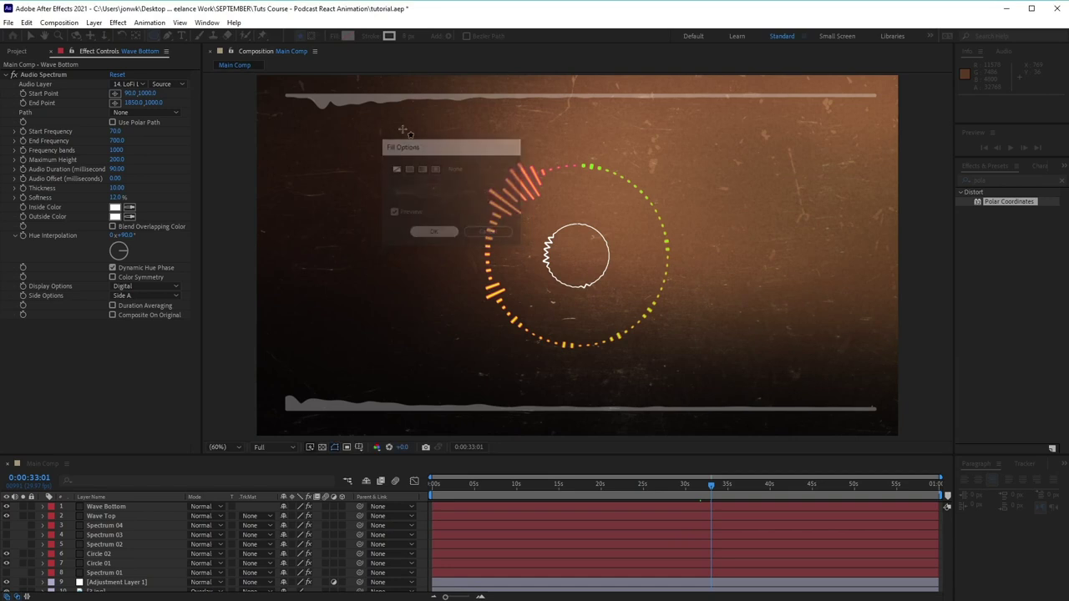
{"action": "left_click", "coordinate": [389, 37]}
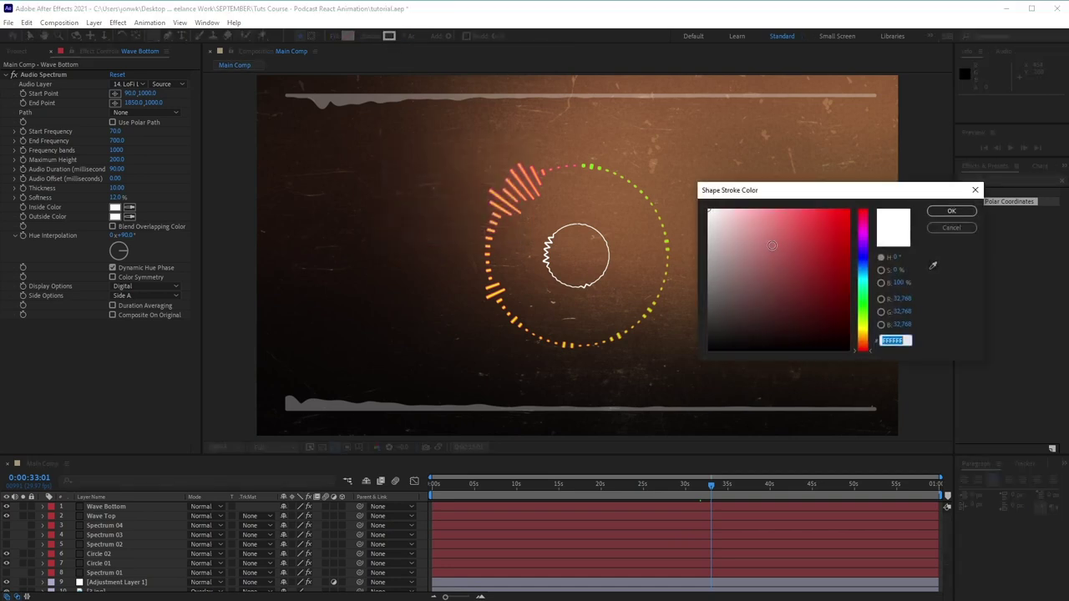
{"action": "left_click", "coordinate": [951, 211]}
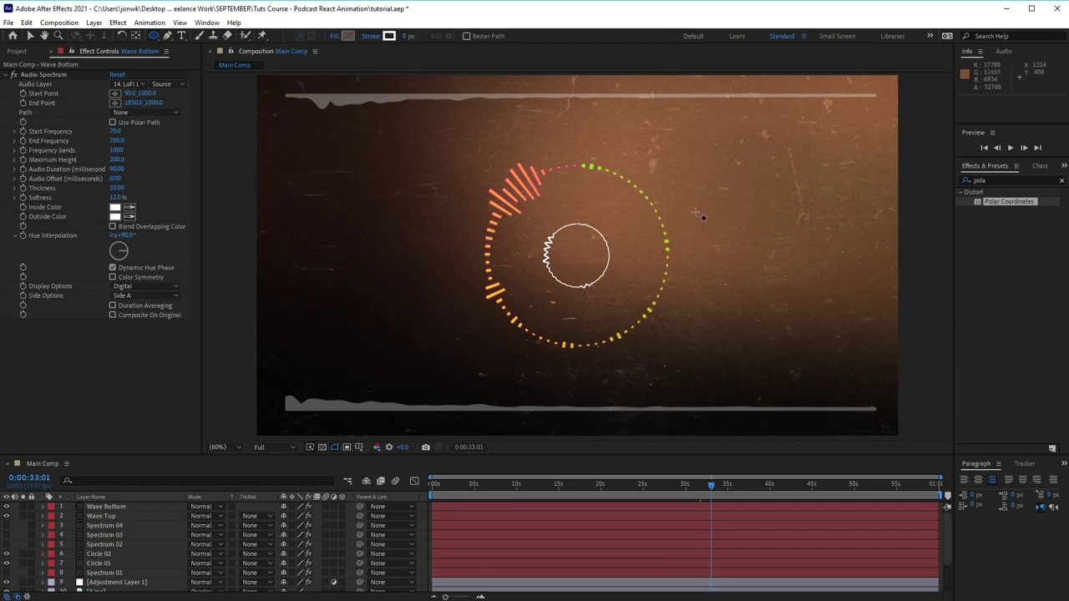
{"action": "mouse_move", "coordinate": [694, 214]}
{"action": "left_mouse_down"}
{"action": "mouse_move", "coordinate": [767, 284]}
{"action": "mouse_move", "coordinate": [735, 244]}
{"action": "left_mouse_up"}
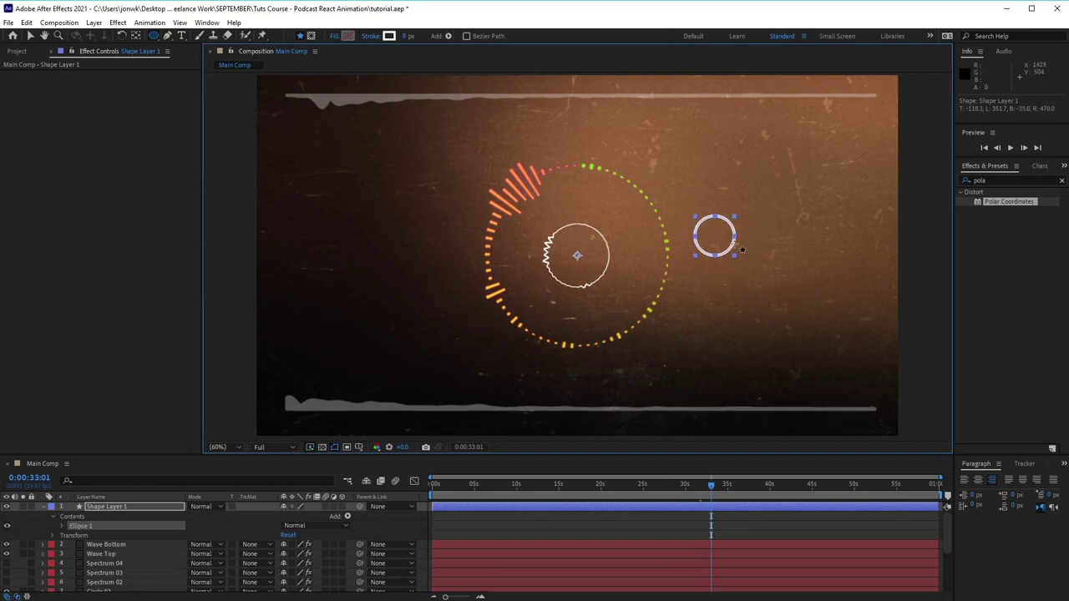
Step: Move the small circle to the ring centre at 960,540 and scale it to 76%
{"action": "left_click", "coordinate": [30, 36]}
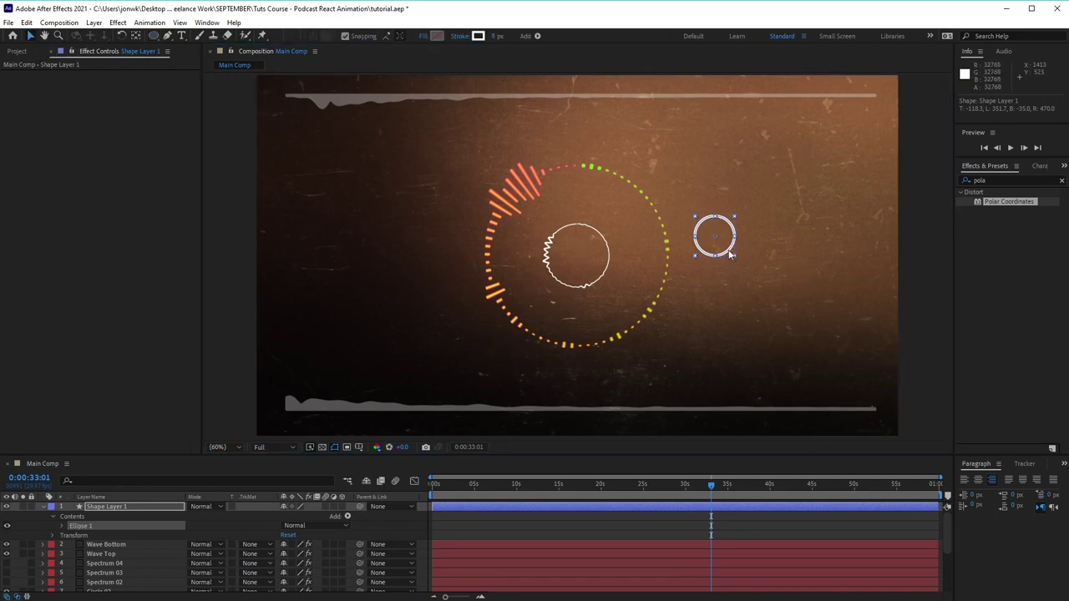
{"action": "left_click_drag", "start_coordinate": [731, 261], "coordinate": [591, 271]}
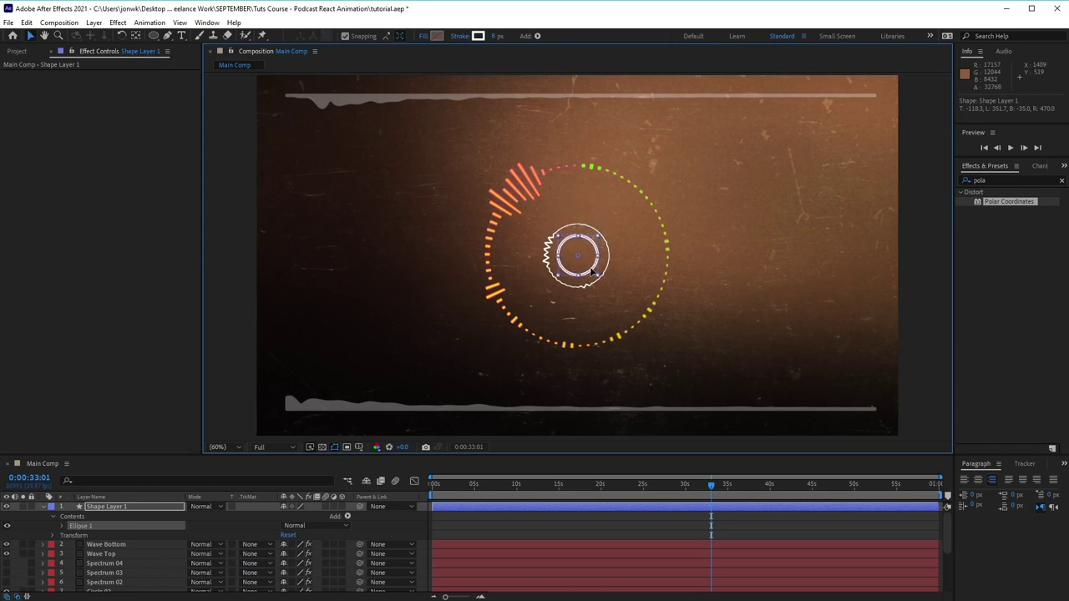
{"action": "left_click", "coordinate": [53, 534]}
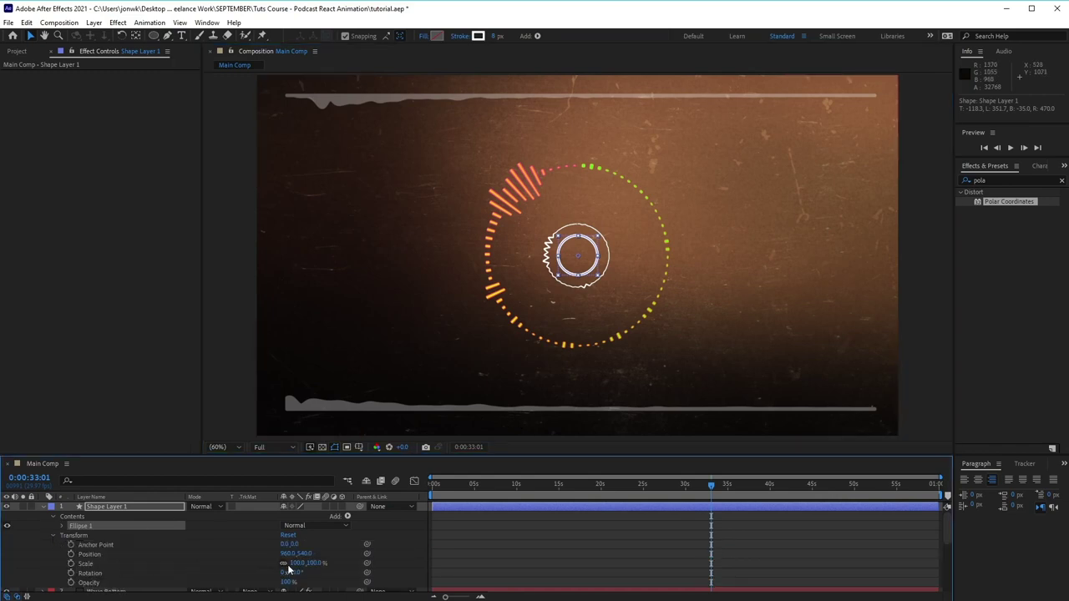
{"action": "left_click_drag", "start_coordinate": [294, 564], "coordinate": [279, 565]}
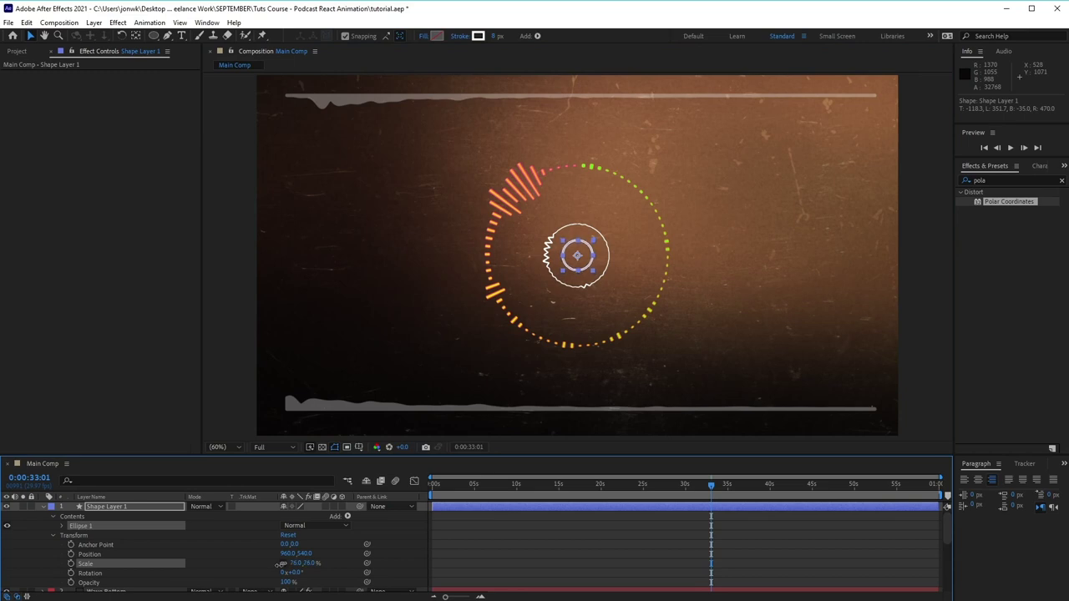
{"action": "left_click", "coordinate": [710, 290]}
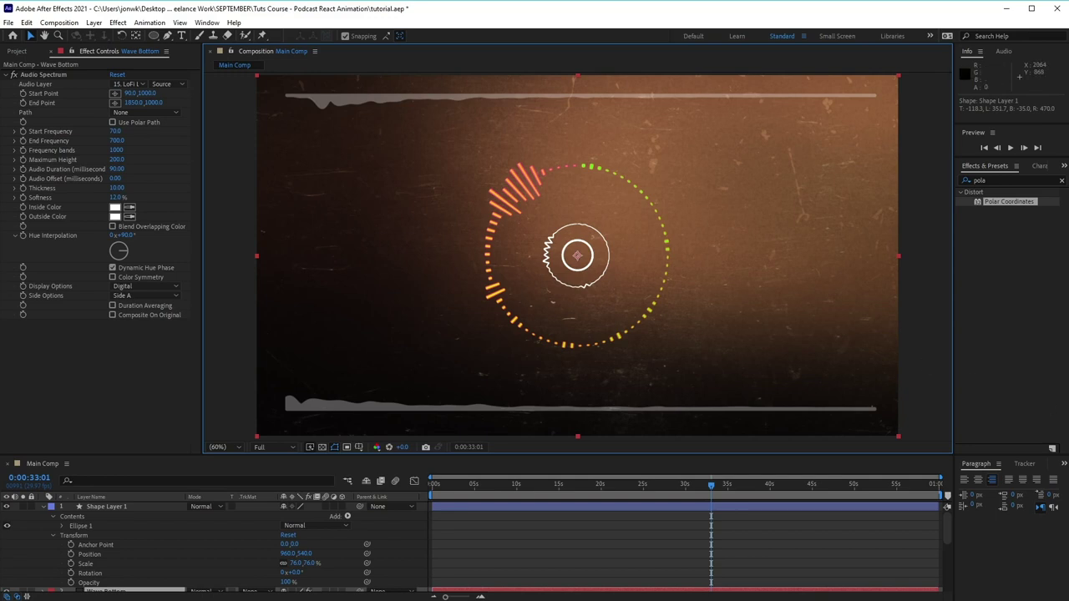
{"action": "left_click", "coordinate": [367, 329]}
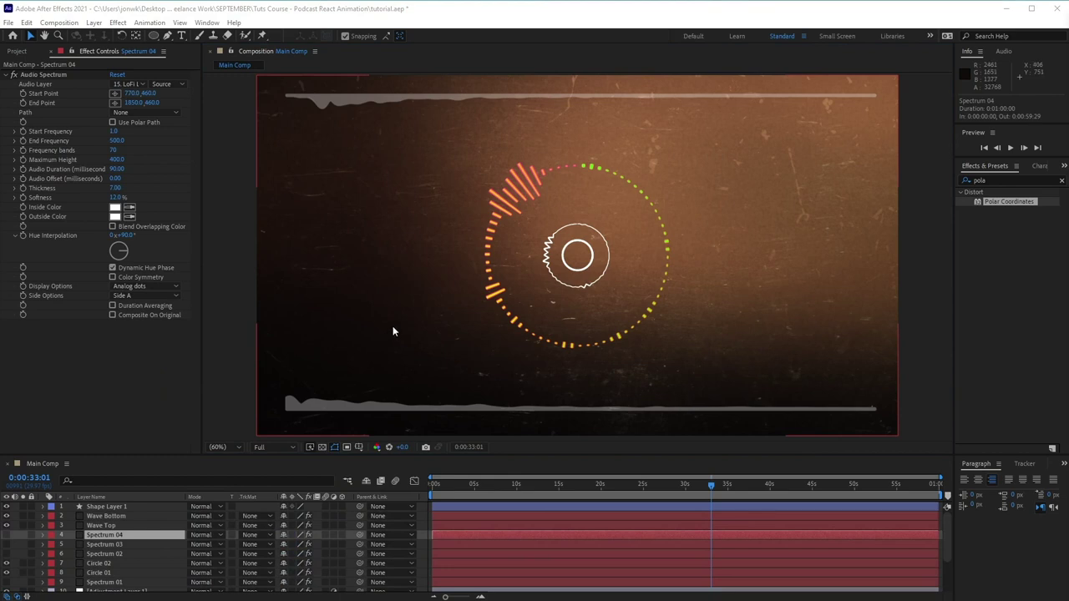
Step: Draw a polygon right of the ring with the Polygon Tool, reducing its points to a triangle
{"action": "left_click", "coordinate": [21, 548]}
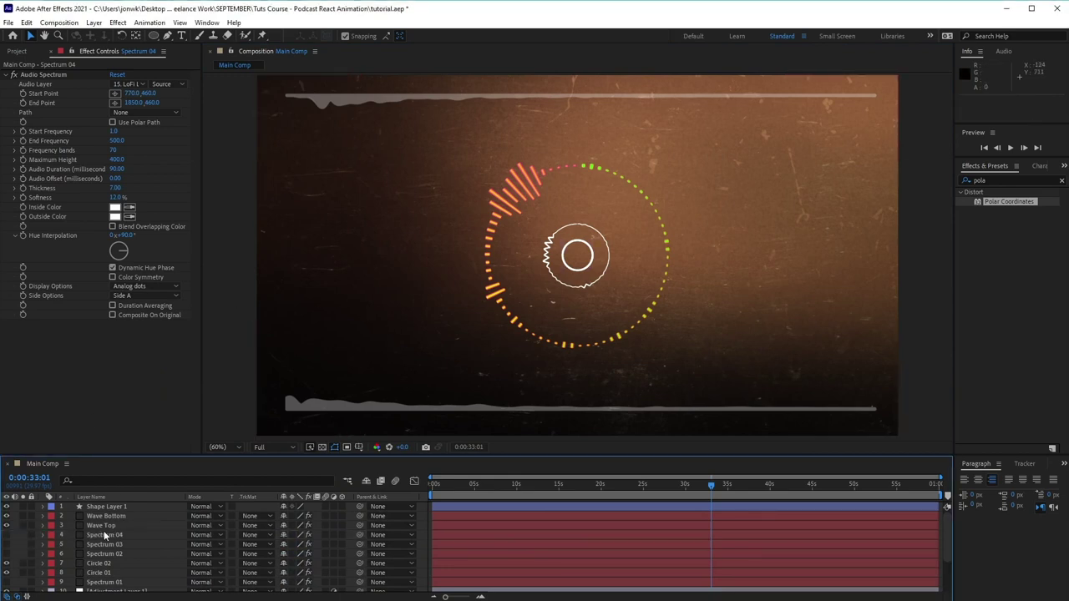
{"action": "left_click", "coordinate": [151, 37]}
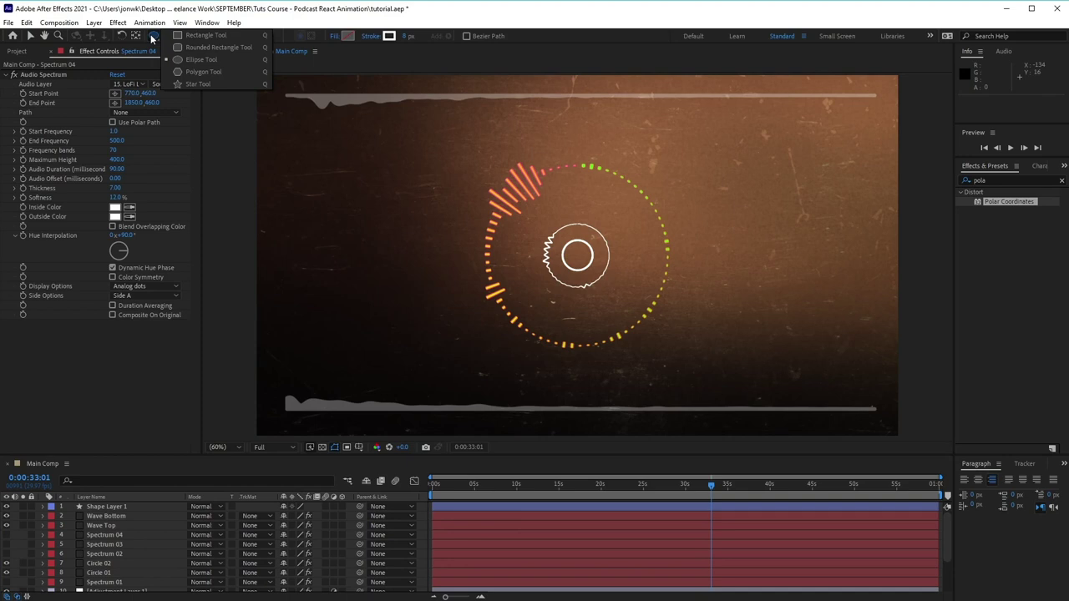
{"action": "left_click", "coordinate": [208, 73]}
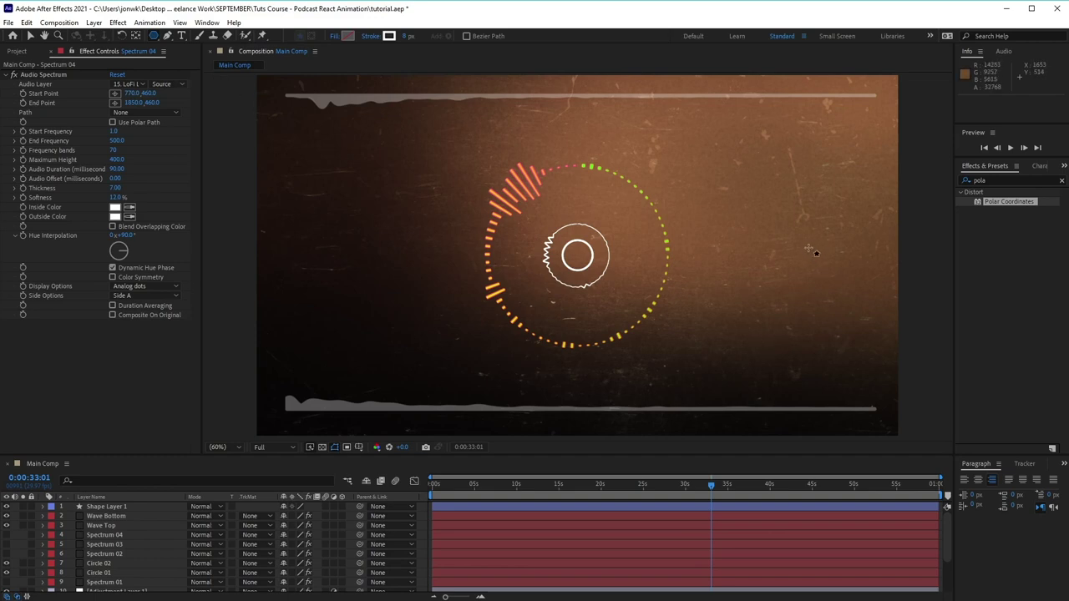
{"action": "left_click_drag", "start_coordinate": [773, 229], "coordinate": [819, 261]}
{"action": "key", "text": "Up"}
{"action": "key", "text": "Up"}
{"action": "key", "text": "Up"}
{"action": "key", "text": "Up"}
{"action": "key", "text": "Up"}
{"action": "key", "text": "Down"}
{"action": "key", "text": "Down"}
{"action": "key", "text": "Down"}
{"action": "key", "text": "Down"}
{"action": "key", "text": "Up"}
{"action": "key", "text": "Up"}
{"action": "key", "text": "Up"}
{"action": "key", "text": "Down"}
{"action": "key", "text": "Down"}
{"action": "key", "text": "Down"}
{"action": "key", "text": "Up"}
{"action": "key", "text": "Up"}
{"action": "key", "text": "Up"}
{"action": "key", "text": "Down"}
{"action": "key", "text": "Down"}
{"action": "key", "text": "Down"}
{"action": "key", "text": "Down"}
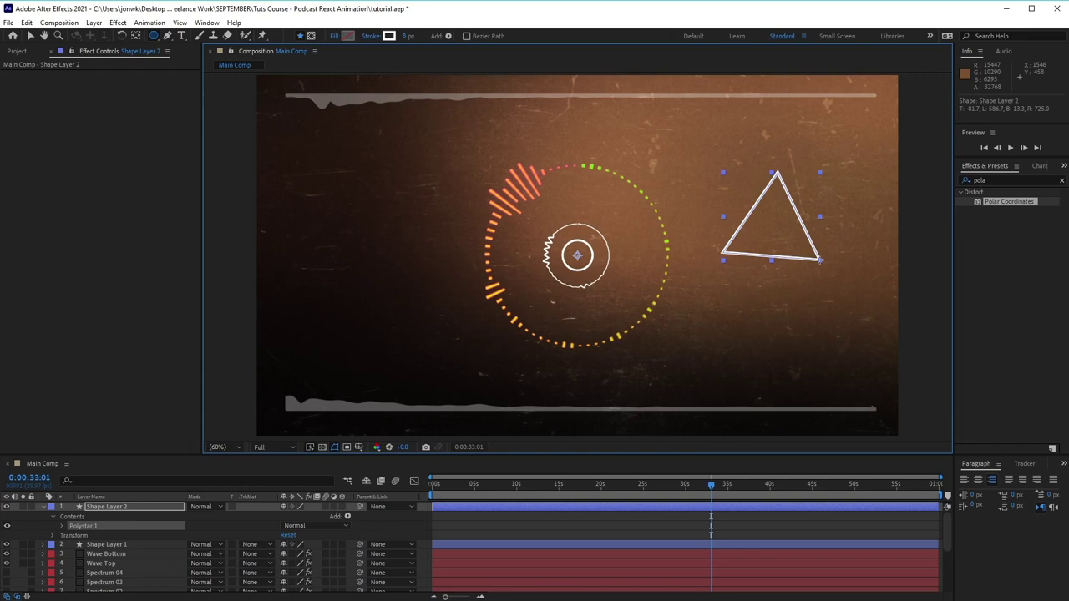
Step: Resize the triangle and set its stroke to None
{"action": "mouse_move", "coordinate": [811, 266]}
{"action": "left_mouse_down"}
{"action": "mouse_move", "coordinate": [806, 255]}
{"action": "mouse_move", "coordinate": [823, 271]}
{"action": "mouse_move", "coordinate": [790, 249]}
{"action": "mouse_move", "coordinate": [786, 260]}
{"action": "mouse_move", "coordinate": [799, 246]}
{"action": "mouse_move", "coordinate": [779, 257]}
{"action": "mouse_move", "coordinate": [803, 254]}
{"action": "mouse_move", "coordinate": [798, 244]}
{"action": "mouse_move", "coordinate": [824, 271]}
{"action": "mouse_move", "coordinate": [790, 241]}
{"action": "mouse_move", "coordinate": [820, 253]}
{"action": "mouse_move", "coordinate": [806, 249]}
{"action": "left_mouse_up"}
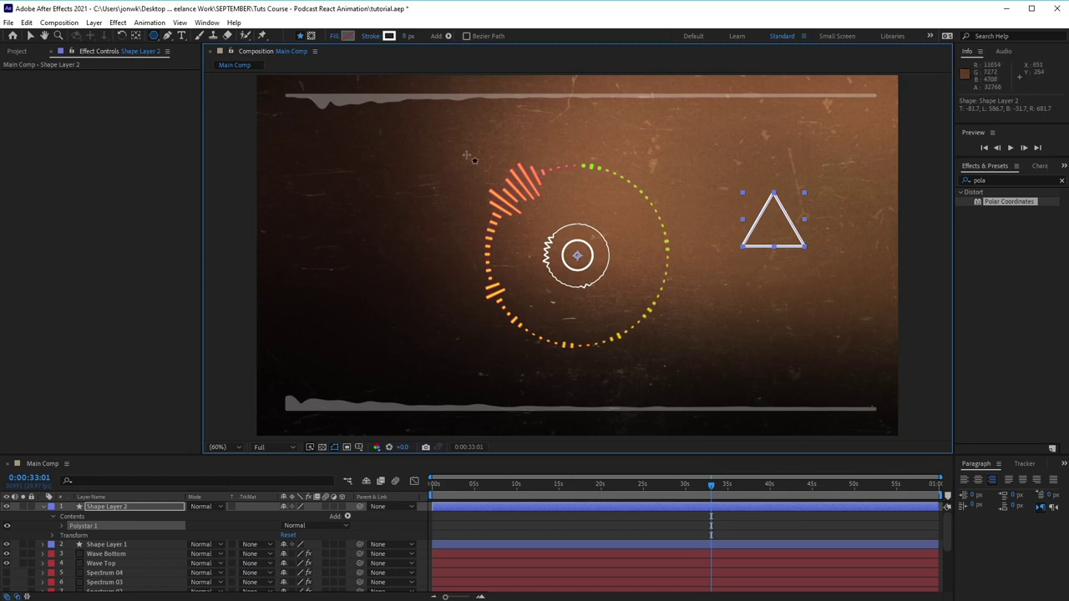
{"action": "left_click", "coordinate": [367, 36]}
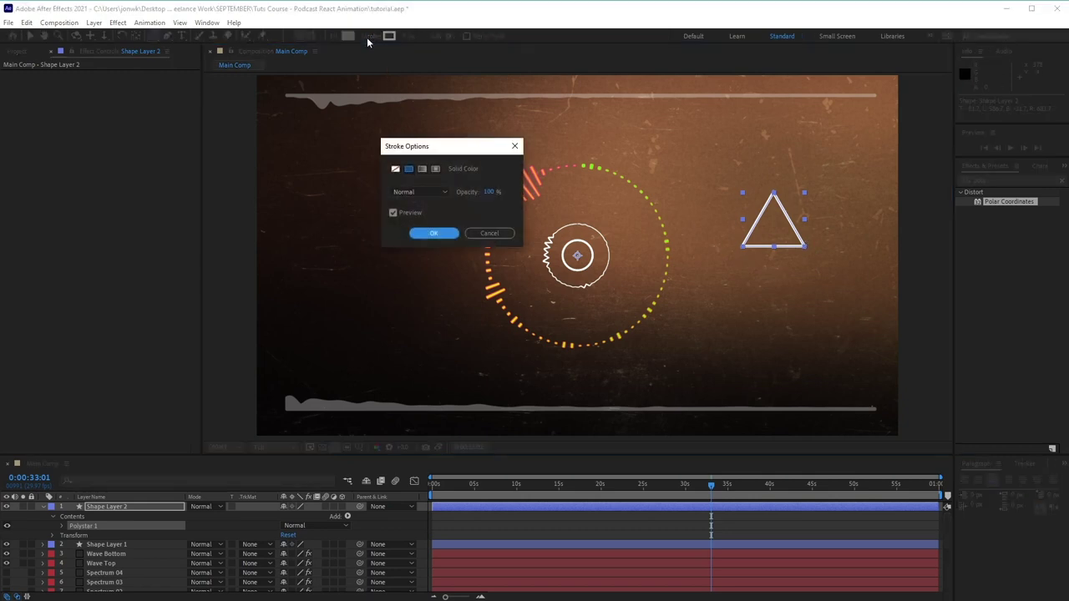
{"action": "left_click", "coordinate": [395, 169]}
{"action": "left_click", "coordinate": [435, 234]}
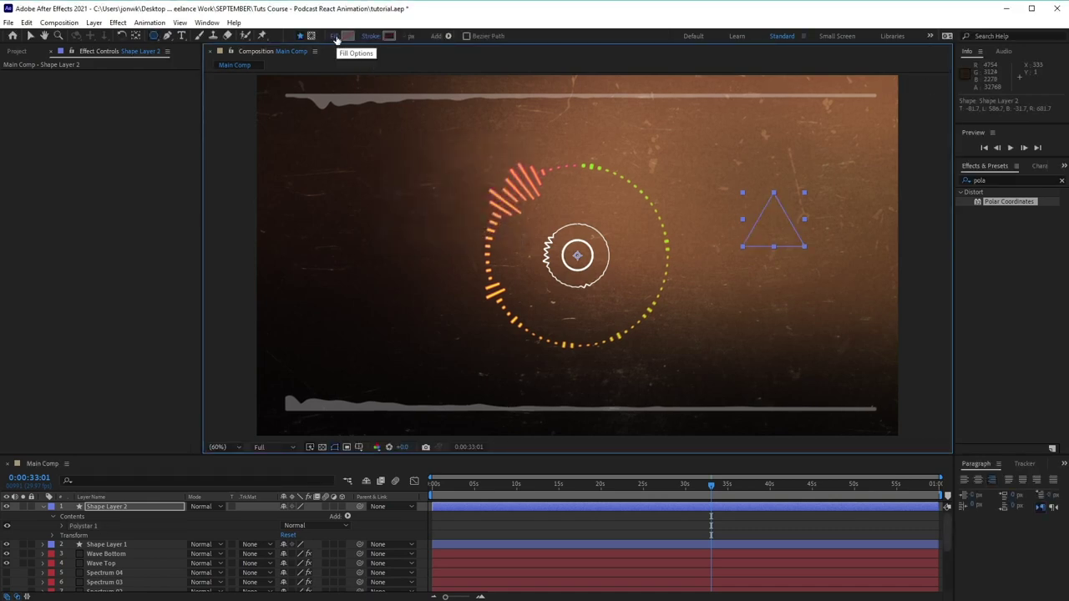
Step: Give the triangle a Solid Color fill in white (FFFFFF)
{"action": "left_click", "coordinate": [335, 37]}
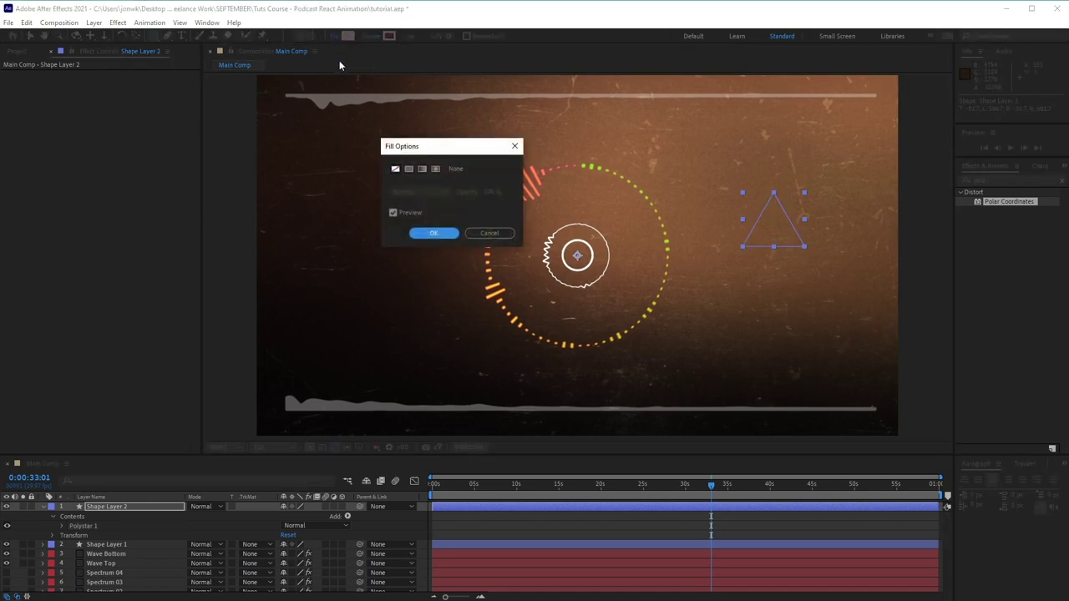
{"action": "left_click", "coordinate": [408, 169]}
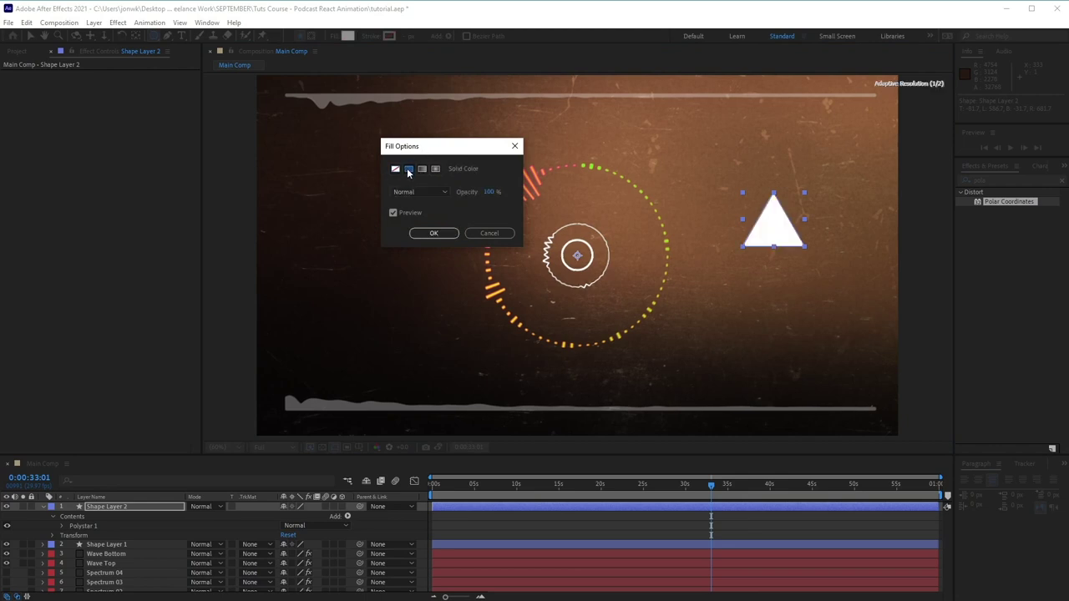
{"action": "left_click", "coordinate": [433, 234]}
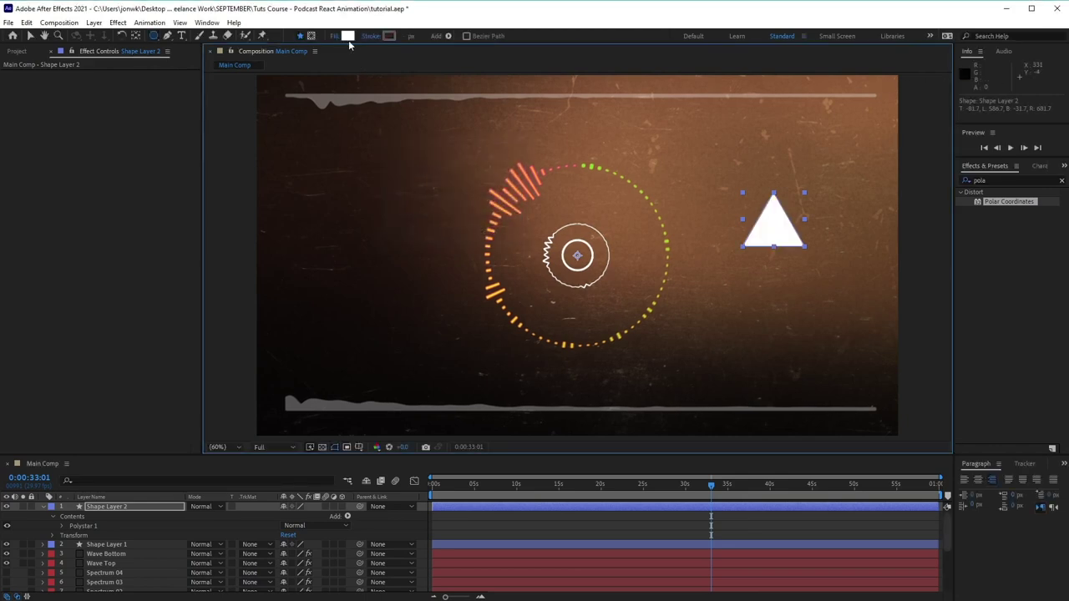
{"action": "left_click", "coordinate": [347, 37]}
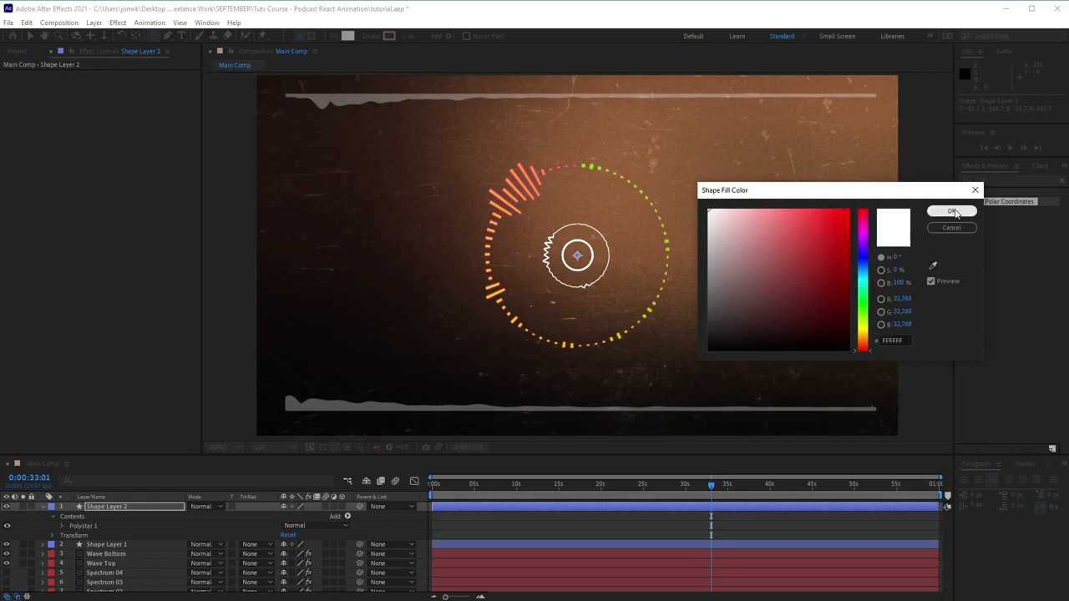
{"action": "left_click", "coordinate": [952, 211]}
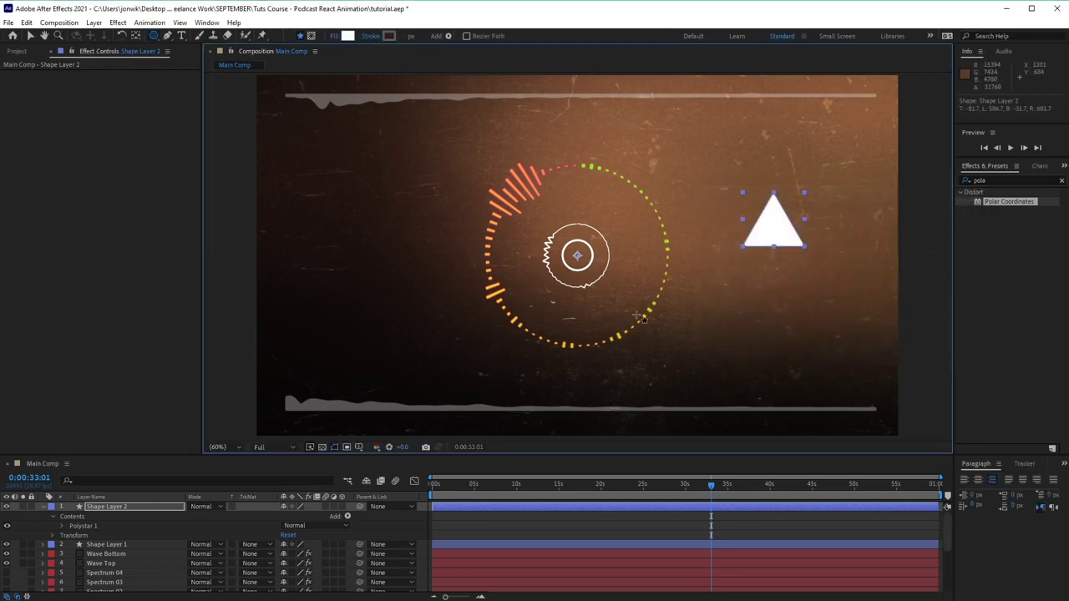
{"action": "left_click", "coordinate": [53, 537]}
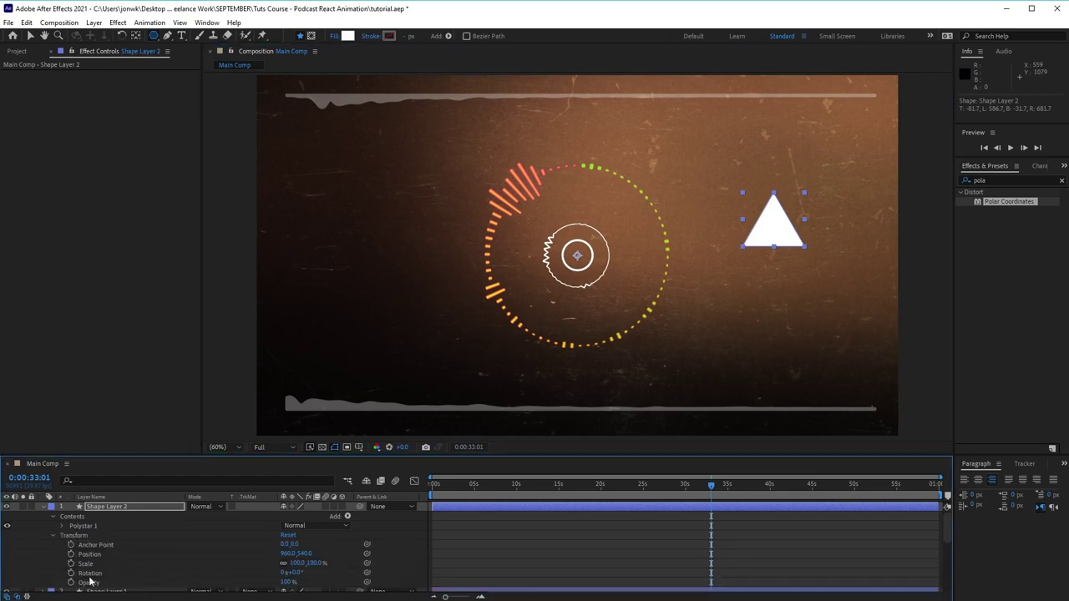
Step: Rotate the white triangle 90° into a play icon and drag it into the ring's centre
{"action": "left_click", "coordinate": [296, 573]}
{"action": "type", "text": "90"}
{"action": "key", "text": "Return"}
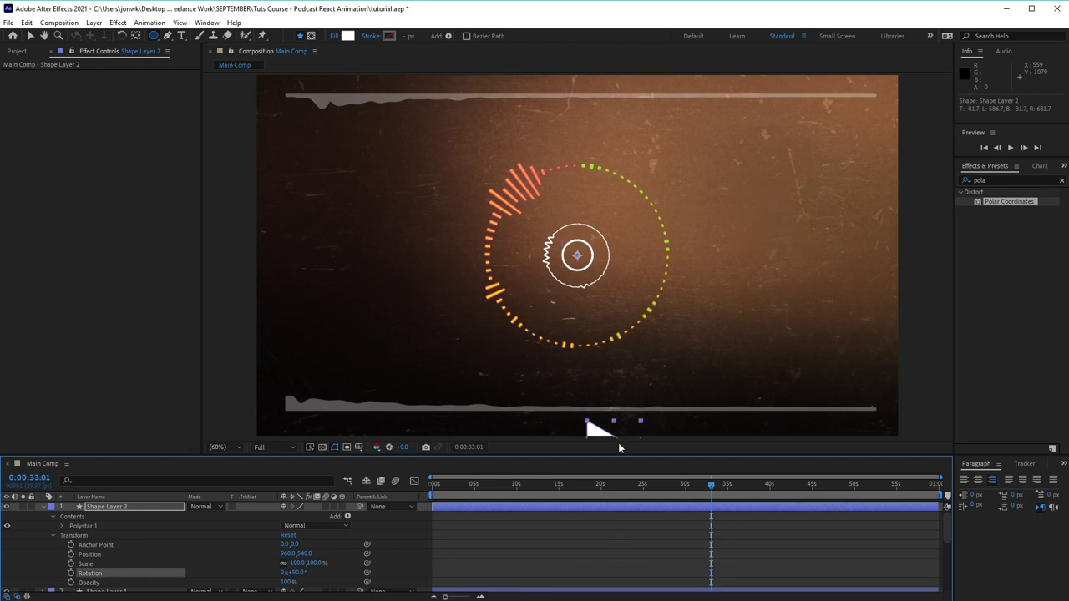
{"action": "left_click", "coordinate": [29, 36]}
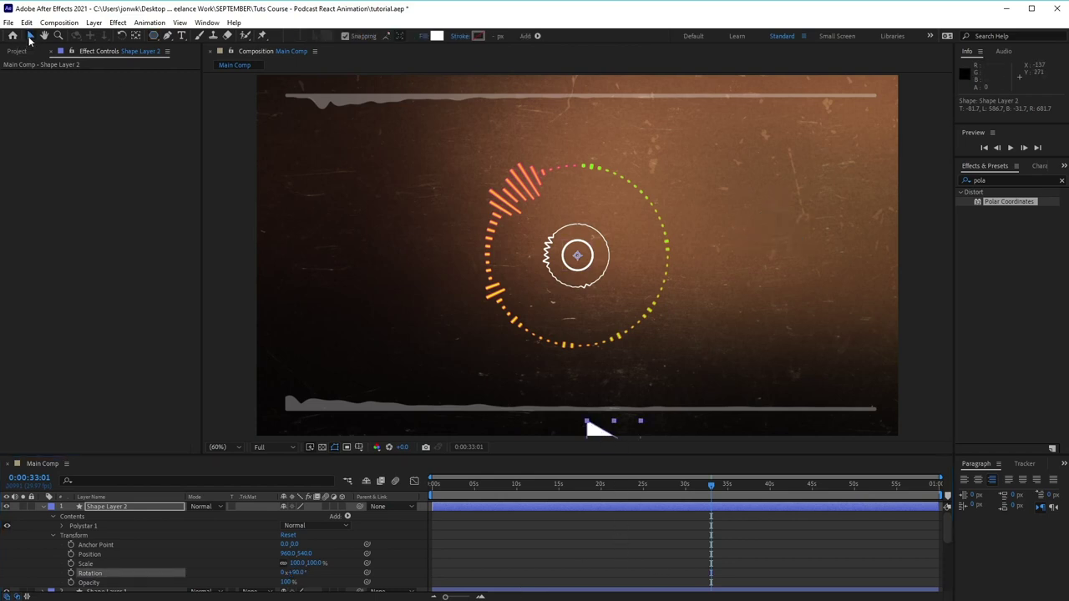
{"action": "left_click_drag", "start_coordinate": [595, 427], "coordinate": [698, 229]}
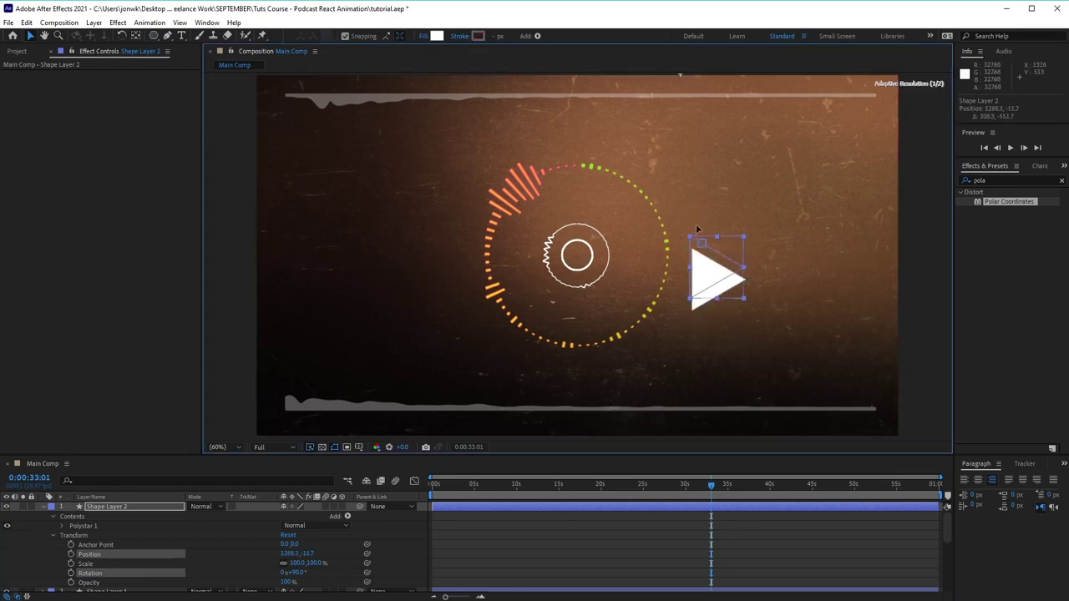
{"action": "left_click_drag", "start_coordinate": [725, 291], "coordinate": [712, 264]}
{"action": "left_click_drag", "start_coordinate": [710, 248], "coordinate": [611, 259]}
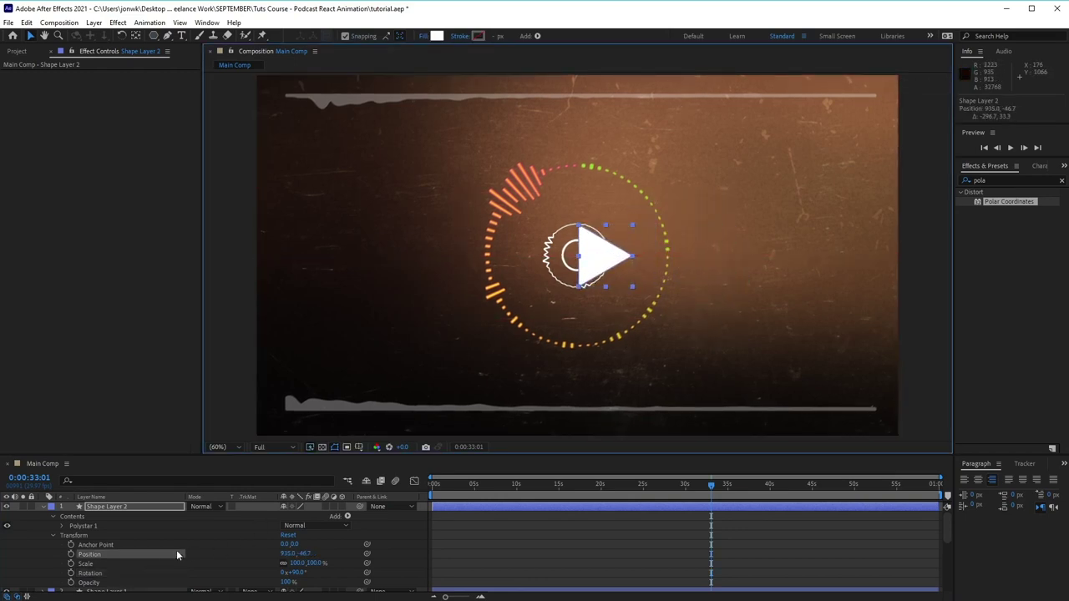
Step: Scale the play triangle down toward 25% and keep it positioned inside the ring
{"action": "left_click", "coordinate": [305, 564]}
{"action": "left_click_drag", "start_coordinate": [303, 564], "coordinate": [286, 566]}
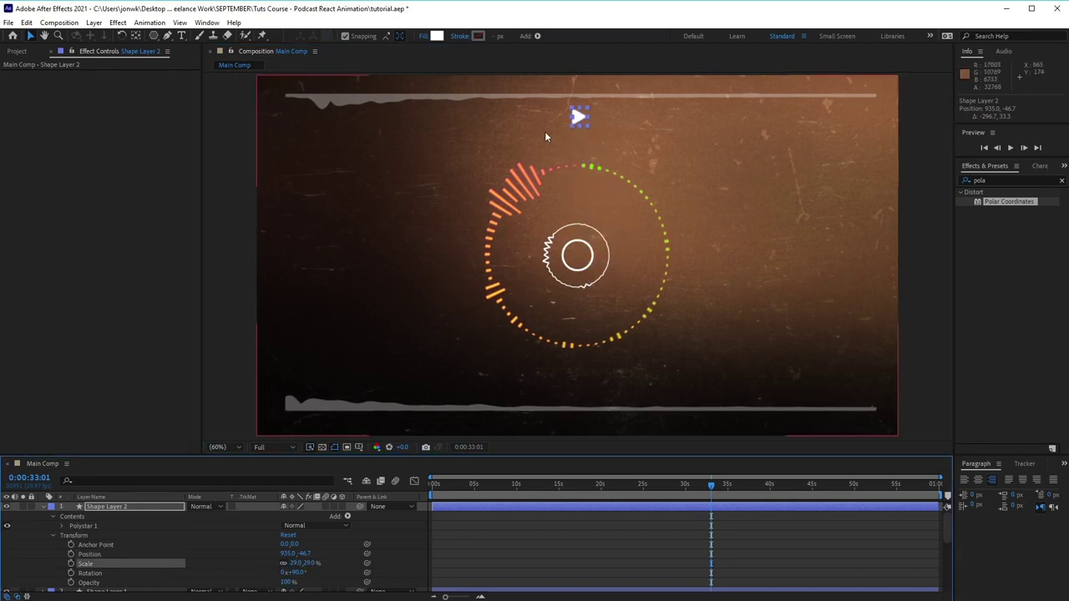
{"action": "left_click_drag", "start_coordinate": [576, 116], "coordinate": [576, 257]}
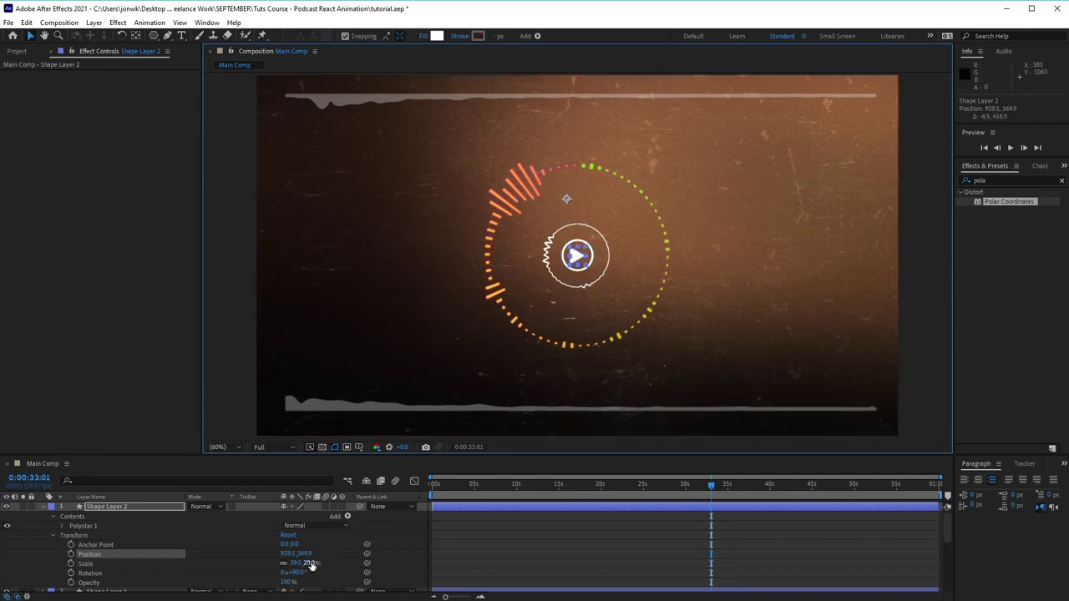
{"action": "left_click_drag", "start_coordinate": [315, 567], "coordinate": [314, 571]}
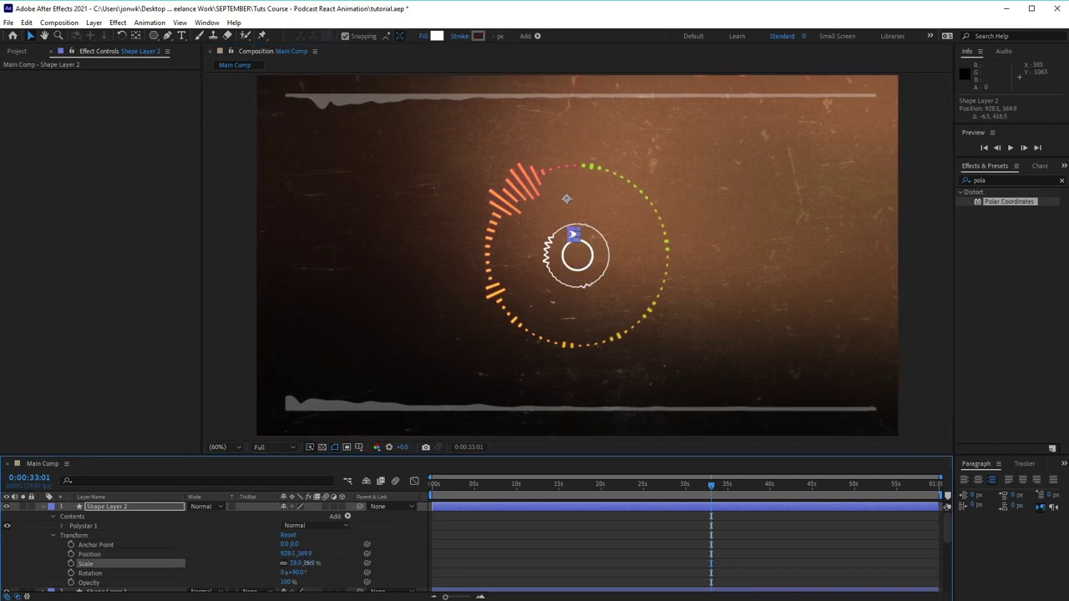
{"action": "left_click_drag", "start_coordinate": [578, 249], "coordinate": [578, 257]}
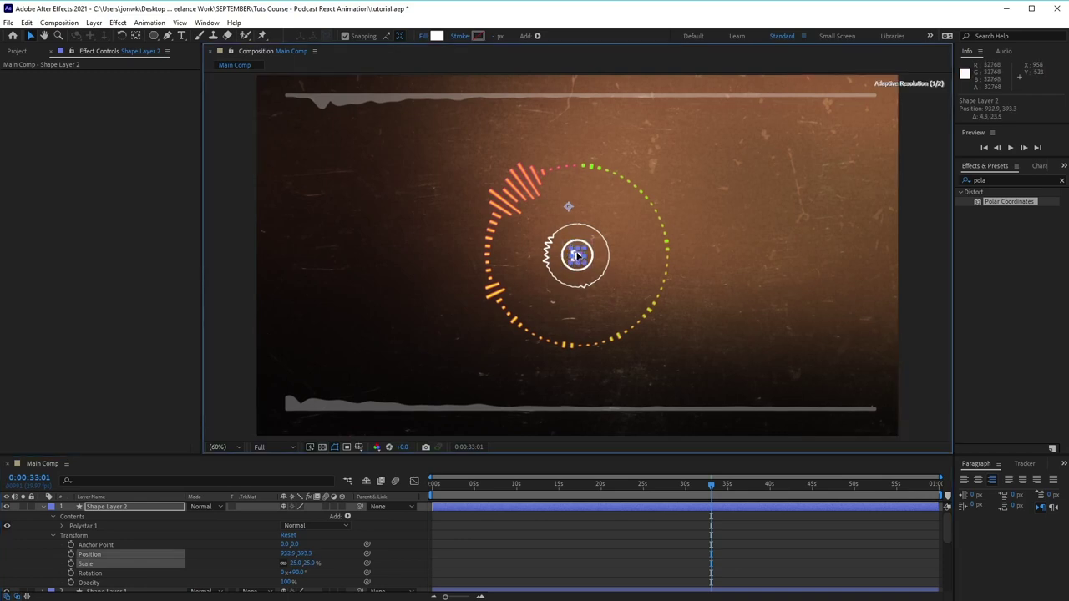
Step: Undo an accidental Wave Bottom move, then fine-tune the triangle's position to centre it
{"action": "left_click", "coordinate": [577, 256]}
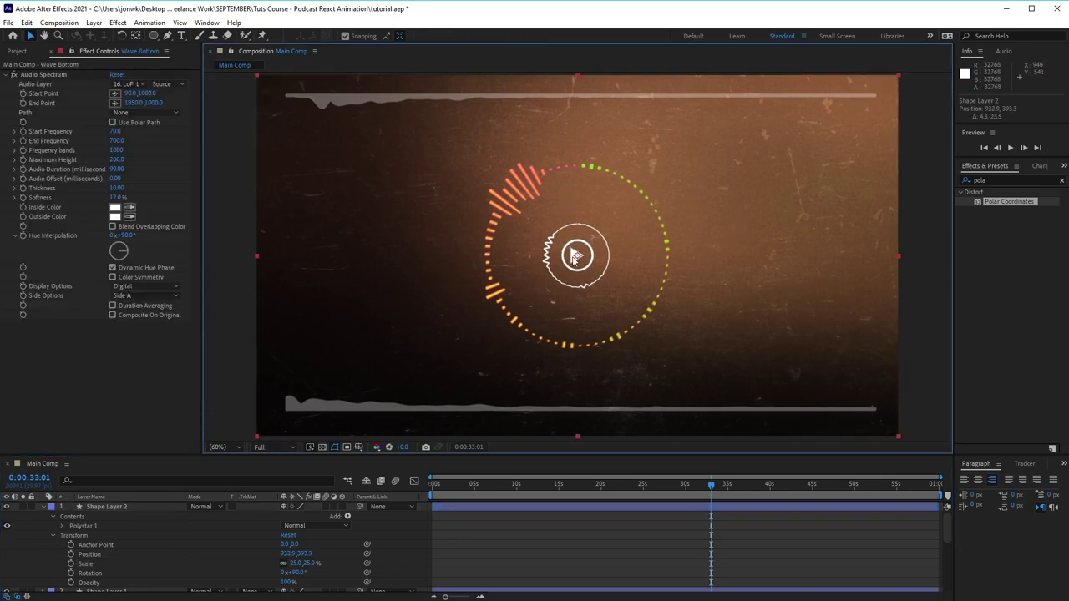
{"action": "left_click_drag", "start_coordinate": [574, 257], "coordinate": [595, 261]}
{"action": "key", "text": "ctrl+z"}
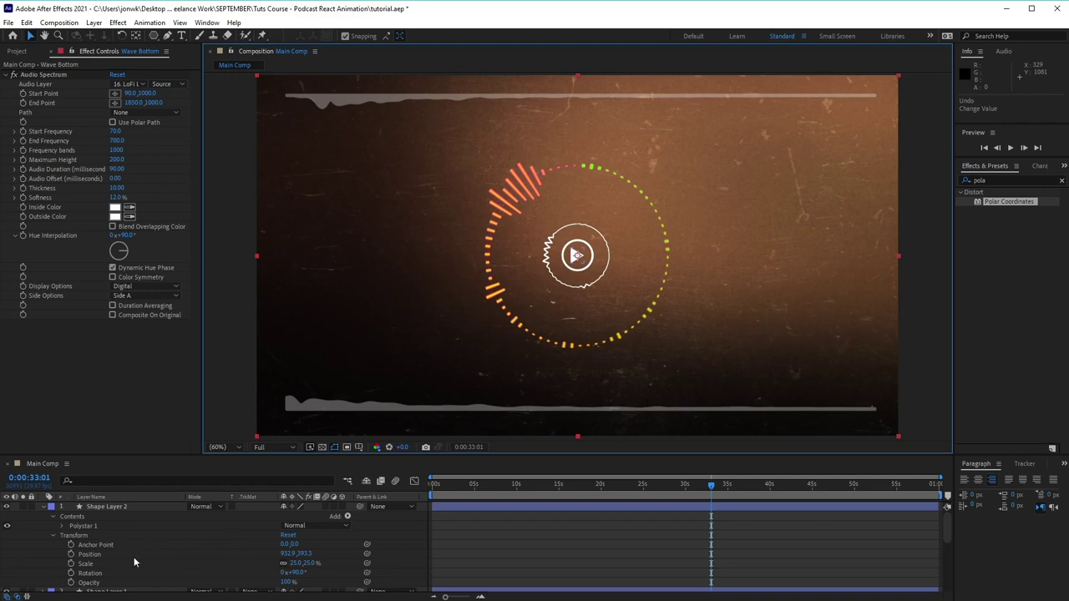
{"action": "left_click", "coordinate": [304, 554]}
{"action": "key", "text": "Return"}
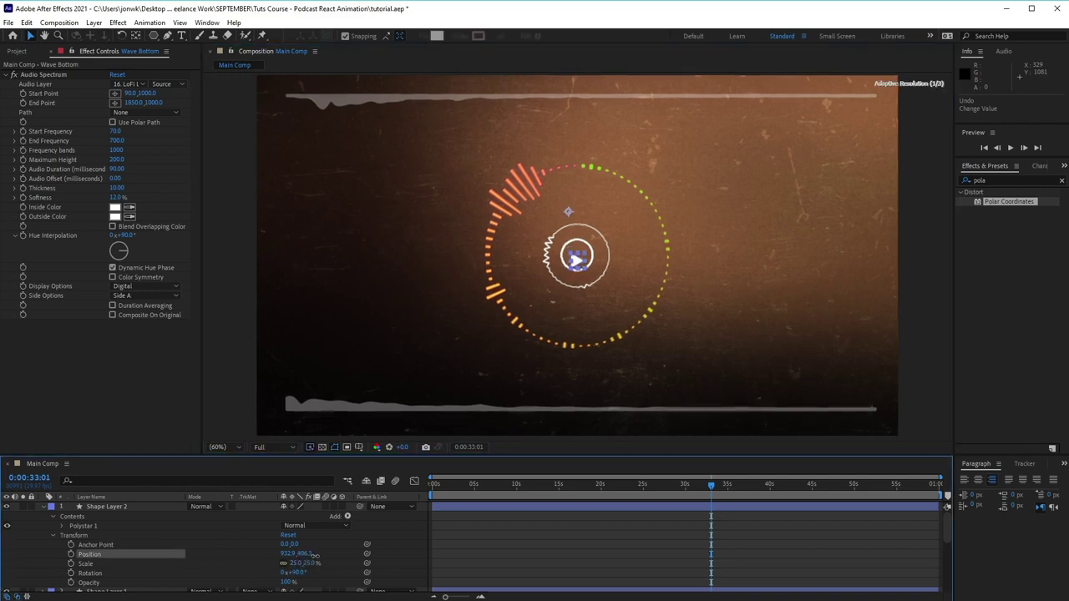
{"action": "key", "text": "Return"}
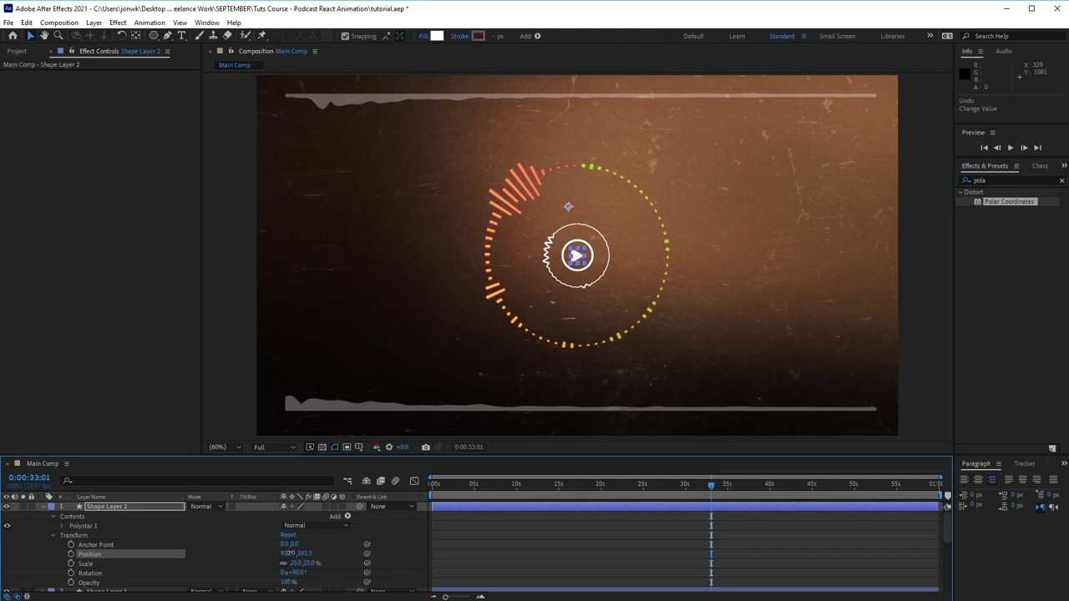
{"action": "left_click_drag", "start_coordinate": [288, 553], "coordinate": [306, 554]}
{"action": "left_click", "coordinate": [773, 330]}
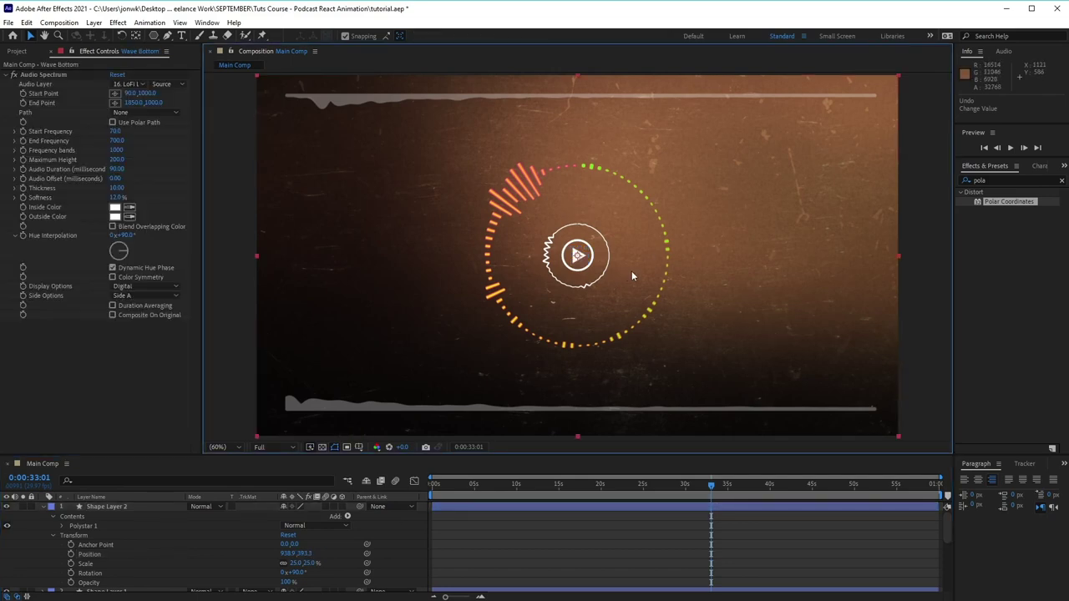
Step: Collapse the triangle's properties and make the hidden spectrum layers, including Spectrum 01, visible again
{"action": "left_click", "coordinate": [42, 507]}
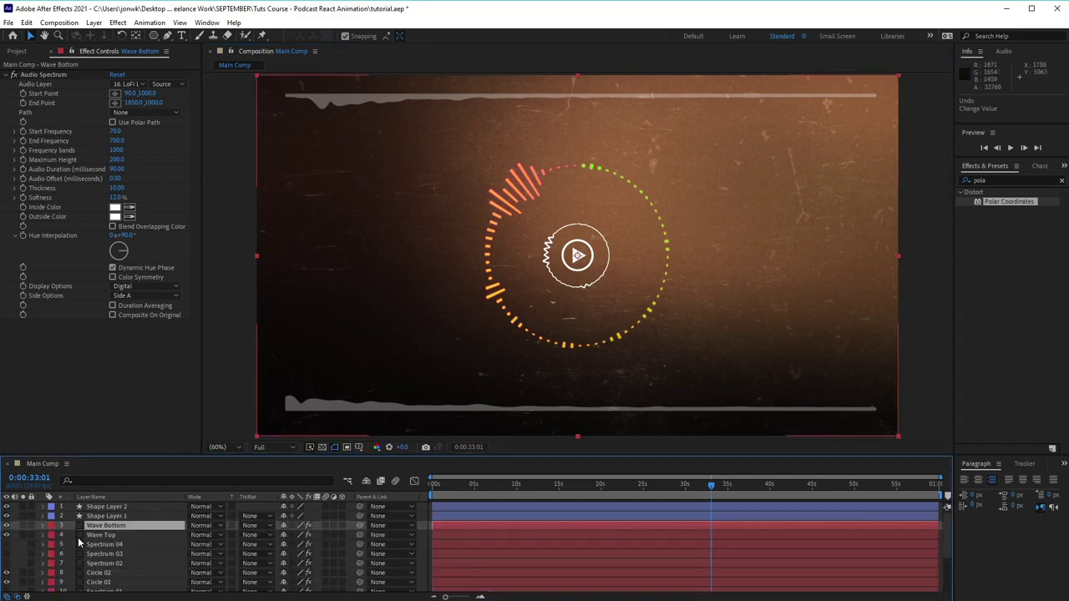
{"action": "left_click", "coordinate": [7, 564]}
{"action": "left_click", "coordinate": [7, 564]}
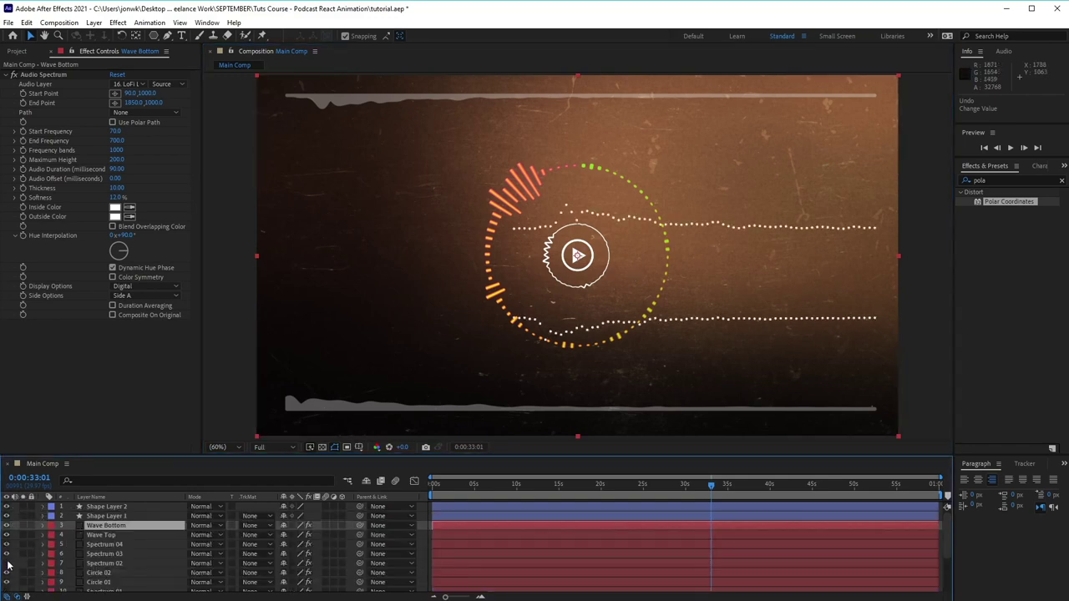
{"action": "scroll", "coordinate": [8, 568], "scroll_direction": "down", "scroll_amount": 2}
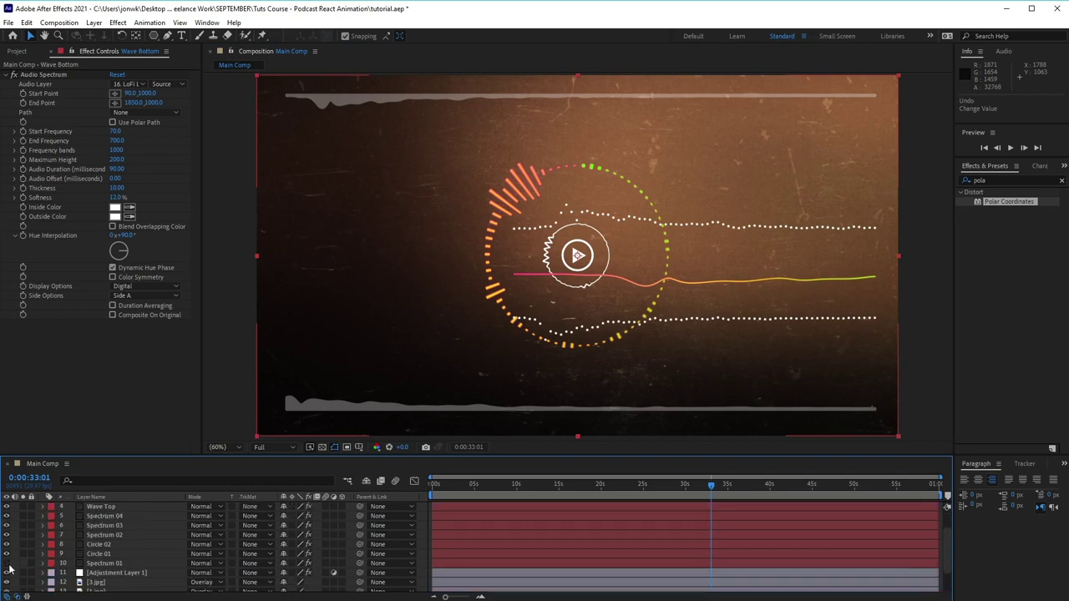
{"action": "left_click", "coordinate": [7, 562]}
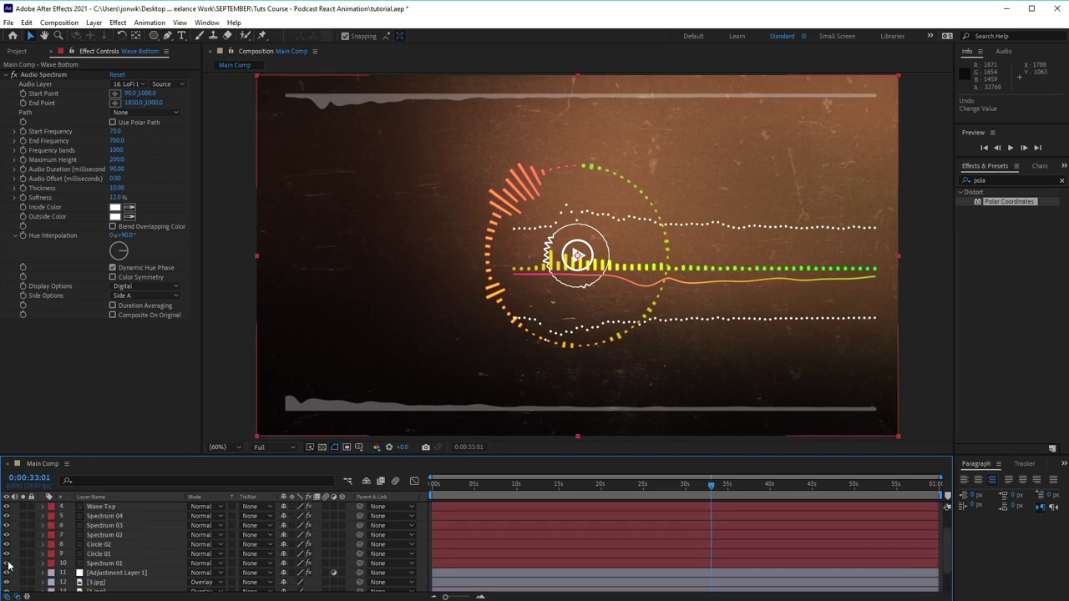
Step: Select Circle 01, Circle 02, Shape Layer 1 and Shape Layer 2 together
{"action": "left_click", "coordinate": [121, 555]}
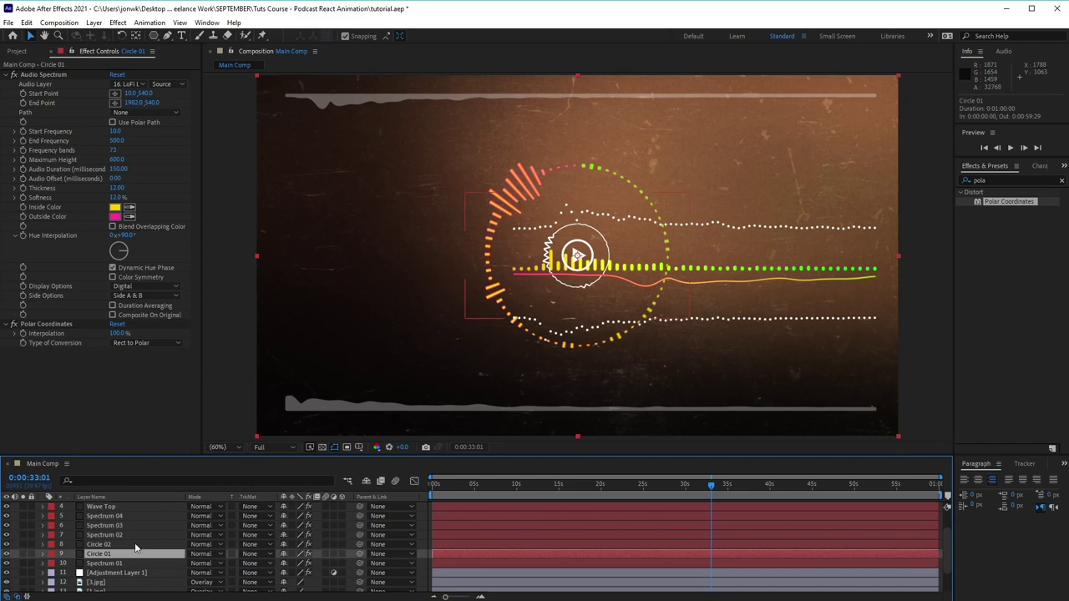
{"action": "left_click", "coordinate": [134, 544], "text": "shift"}
{"action": "scroll", "coordinate": [152, 553], "scroll_direction": "up", "scroll_amount": 2}
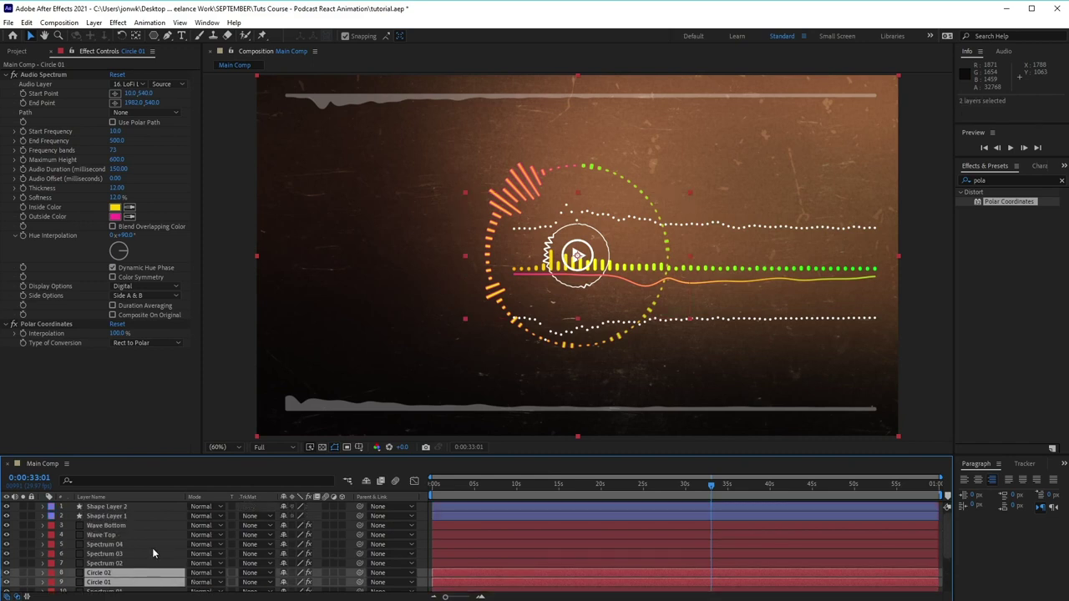
{"action": "left_click", "coordinate": [145, 513], "text": "ctrl"}
{"action": "left_click", "coordinate": [150, 506], "text": "ctrl"}
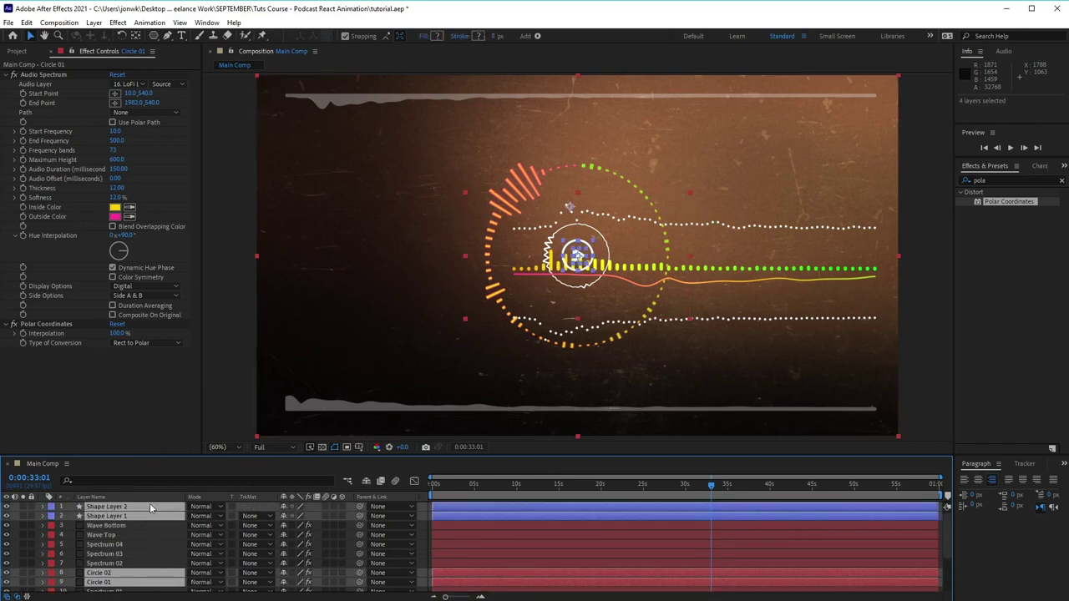
Step: Pre-compose the four selected layers into a new comp named 'Circle Wave'
{"action": "right_click", "coordinate": [152, 510]}
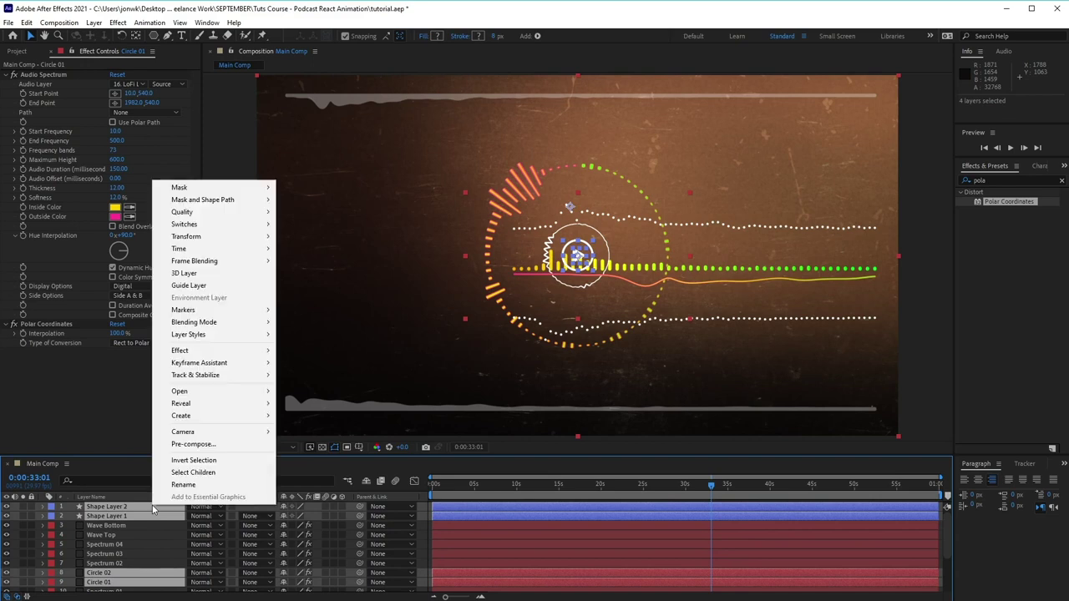
{"action": "left_click", "coordinate": [228, 448]}
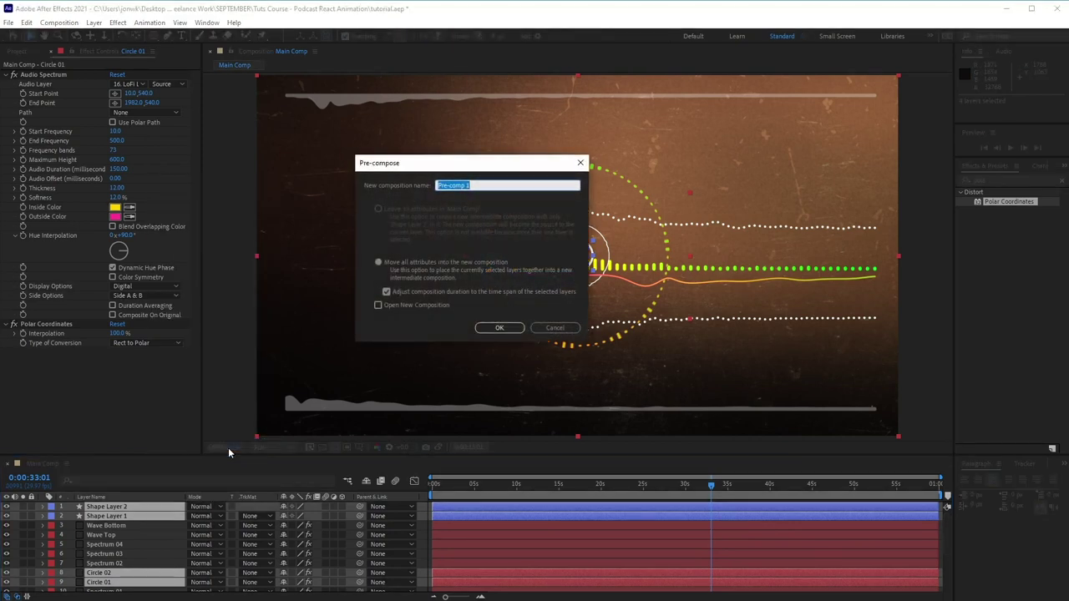
{"action": "type", "text": "Circle Wave"}
{"action": "key", "text": "Return"}
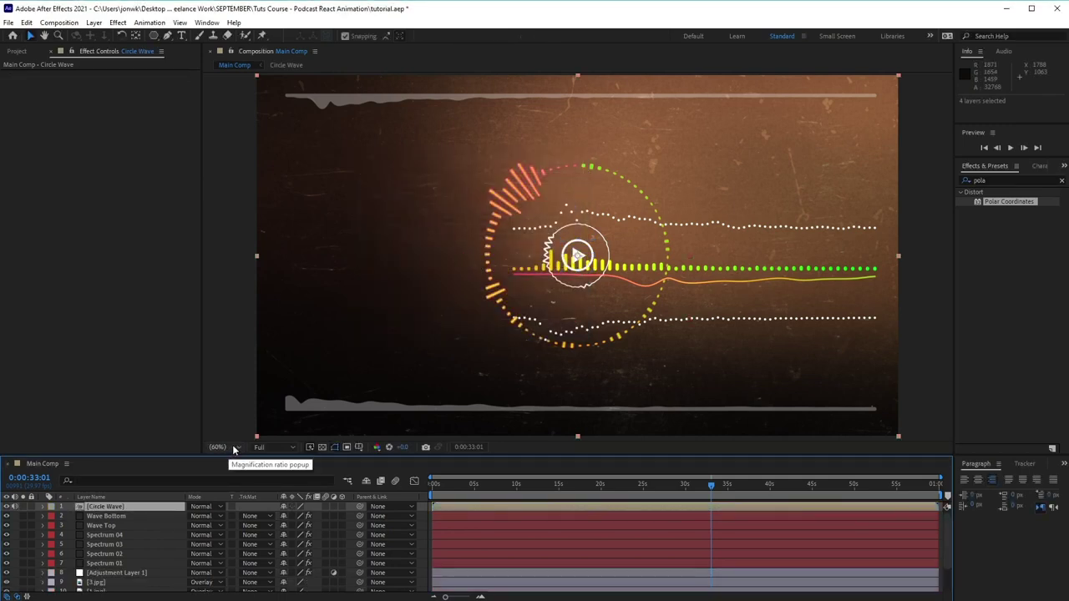
Step: Move the Circle Wave layer left to position 394, 540
{"action": "left_click", "coordinate": [44, 507]}
{"action": "left_click", "coordinate": [51, 517]}
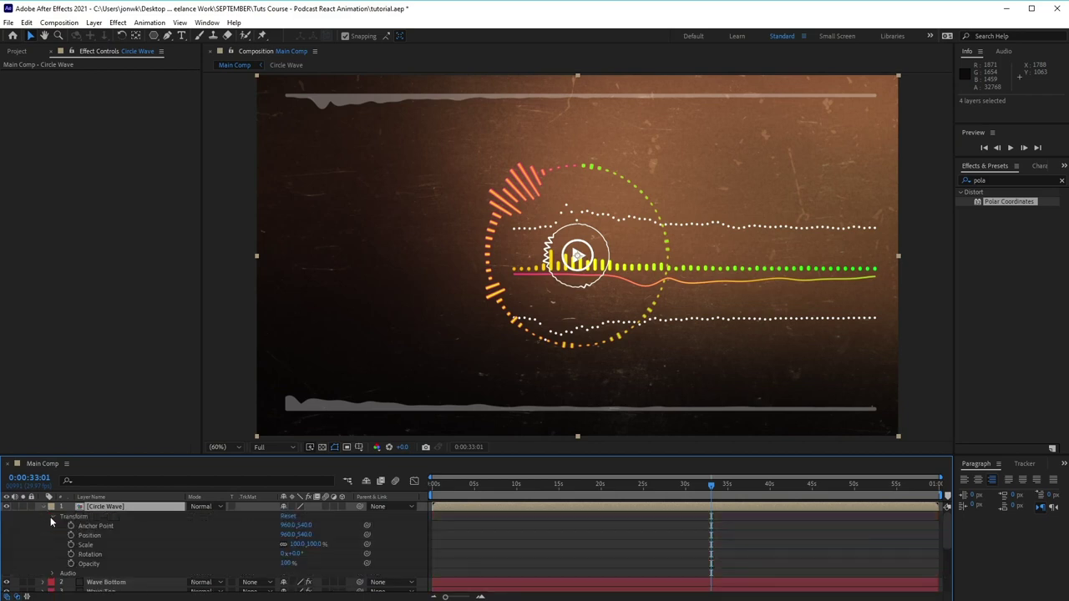
{"action": "left_click_drag", "start_coordinate": [306, 534], "coordinate": [148, 550]}
{"action": "key", "text": "ctrl+z"}
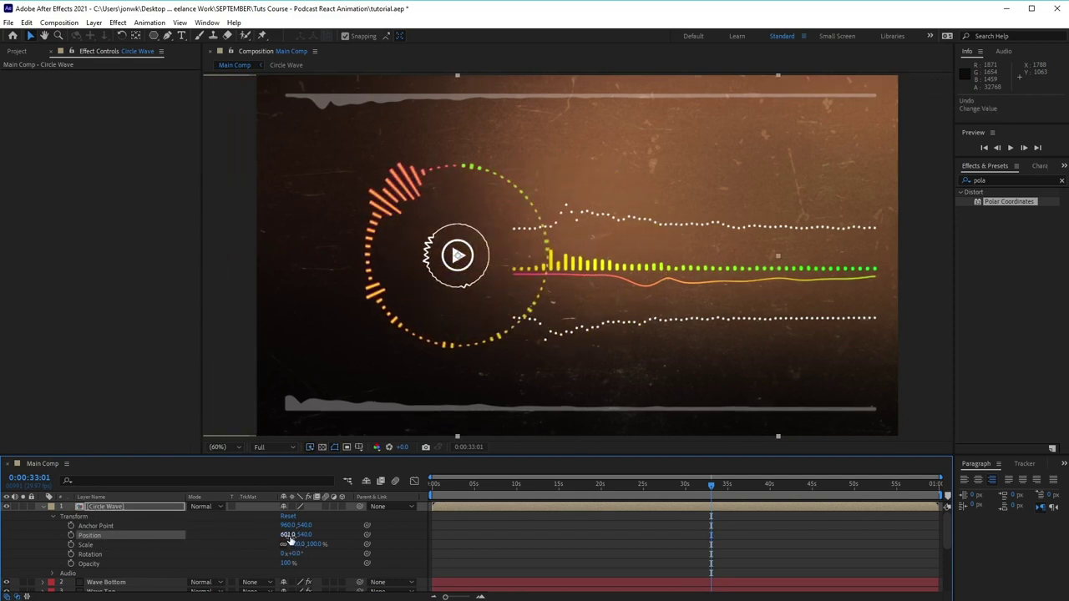
{"action": "left_click_drag", "start_coordinate": [290, 539], "coordinate": [190, 552]}
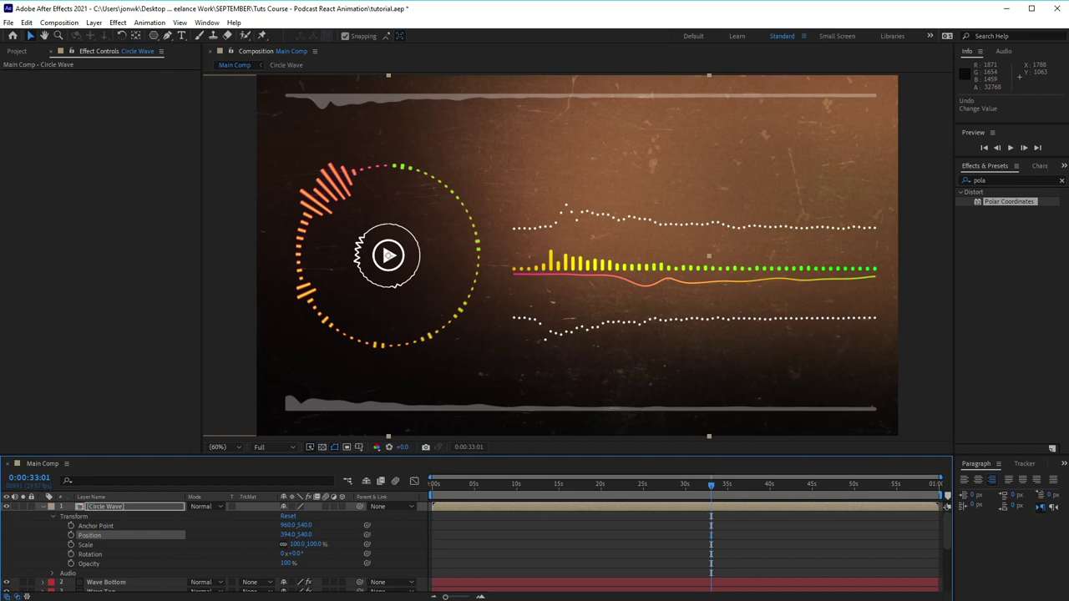
{"action": "left_click", "coordinate": [43, 507]}
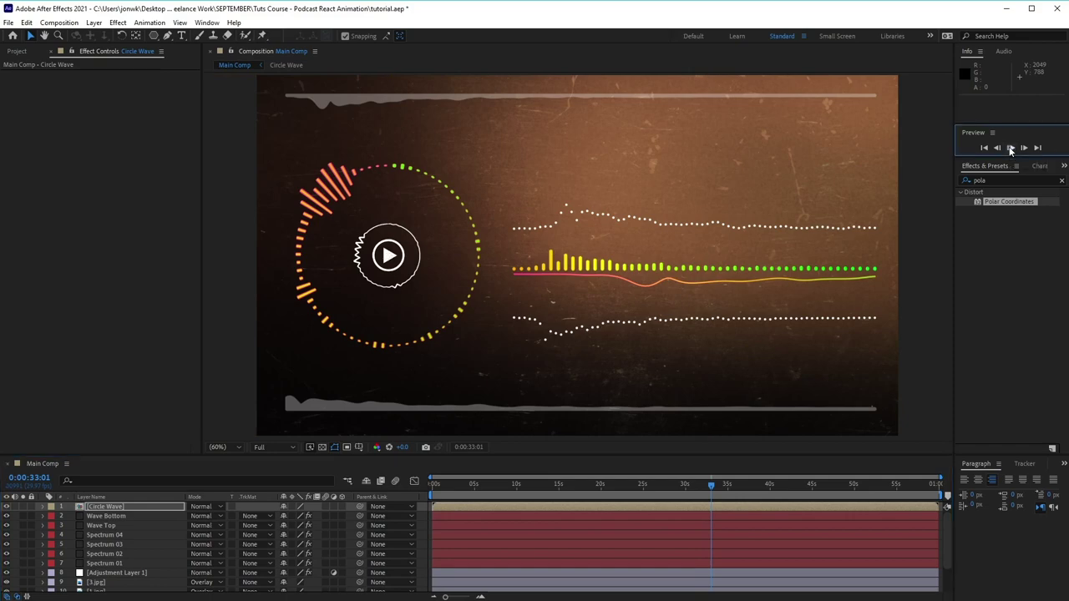
{"action": "left_click", "coordinate": [1010, 150]}
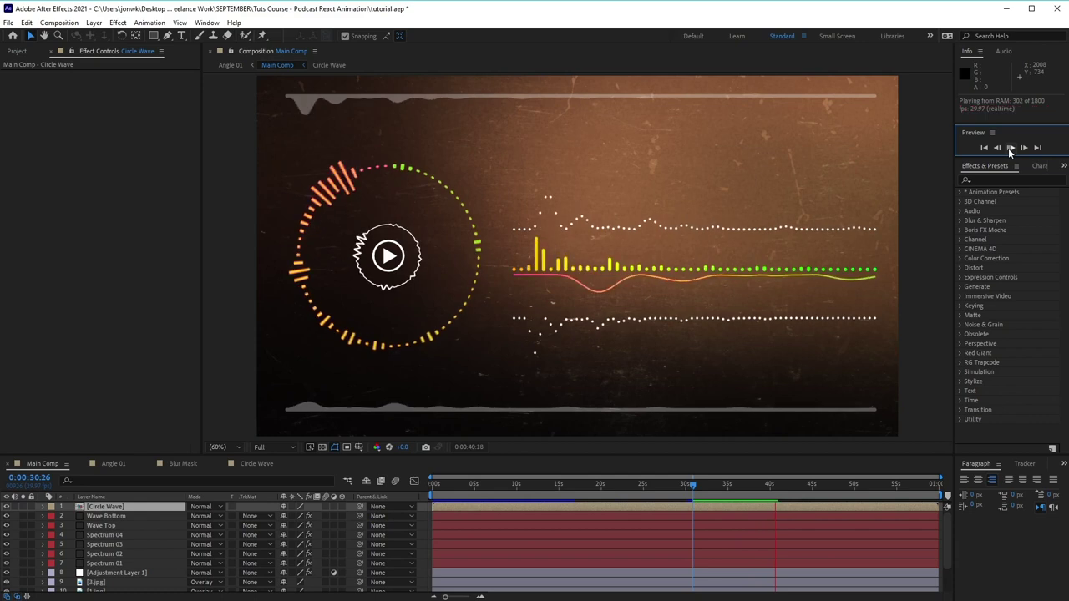
{"action": "left_click", "coordinate": [1008, 148]}
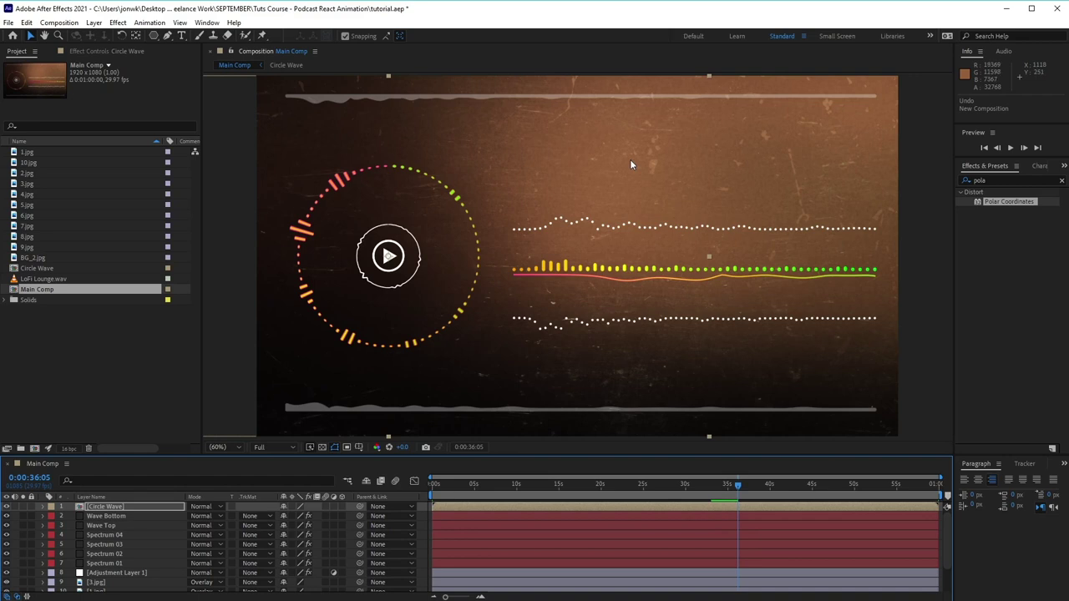
Step: Create a new 1920x1080 composition named 'Angle 01'
{"action": "left_click", "coordinate": [67, 24]}
{"action": "left_click", "coordinate": [81, 36]}
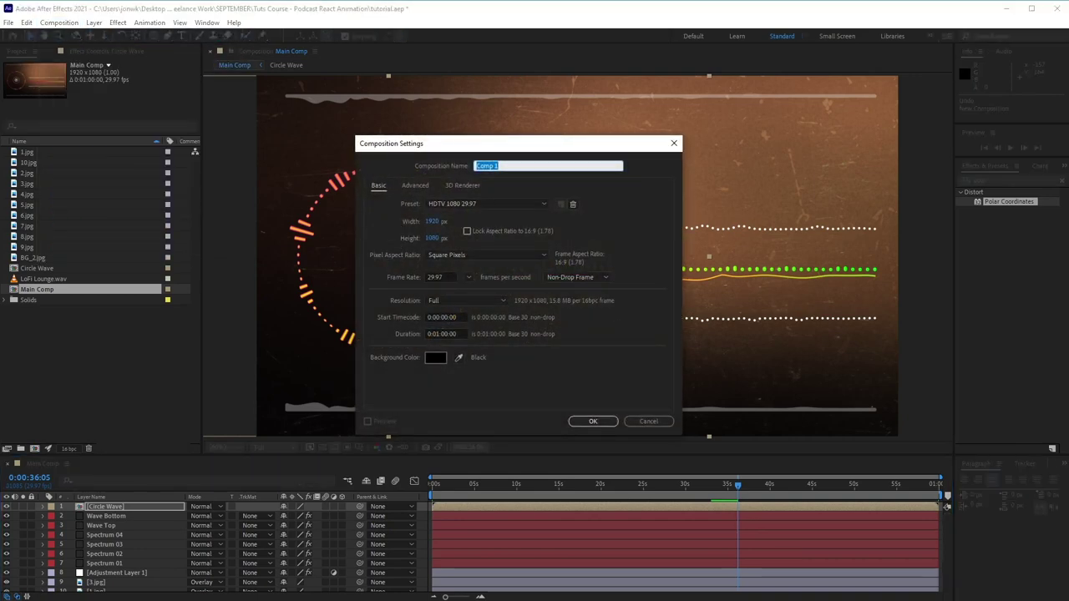
{"action": "type", "text": "Angle 01"}
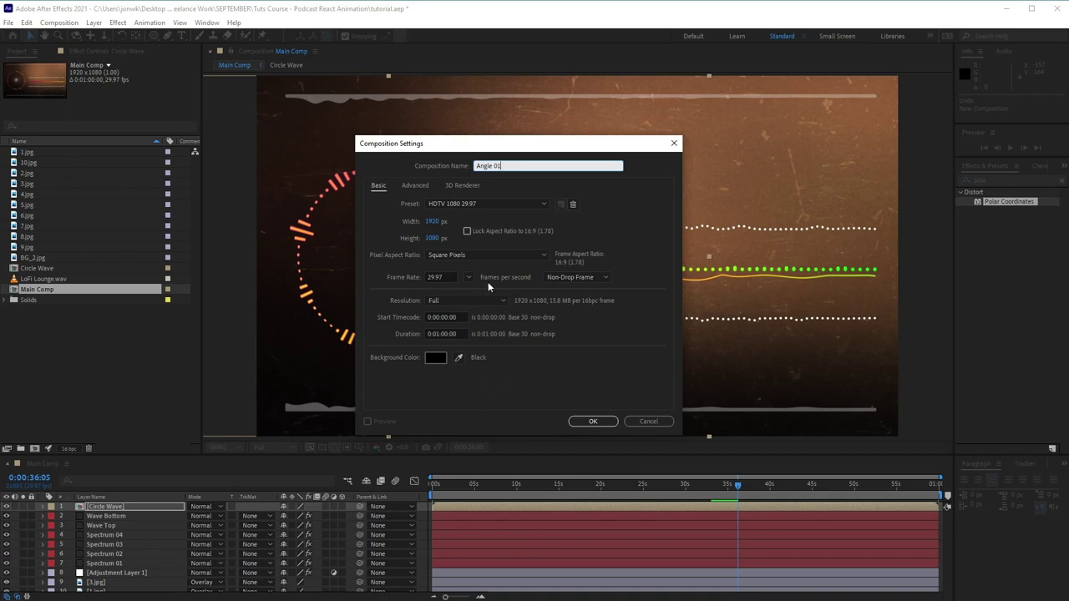
{"action": "left_click", "coordinate": [591, 422]}
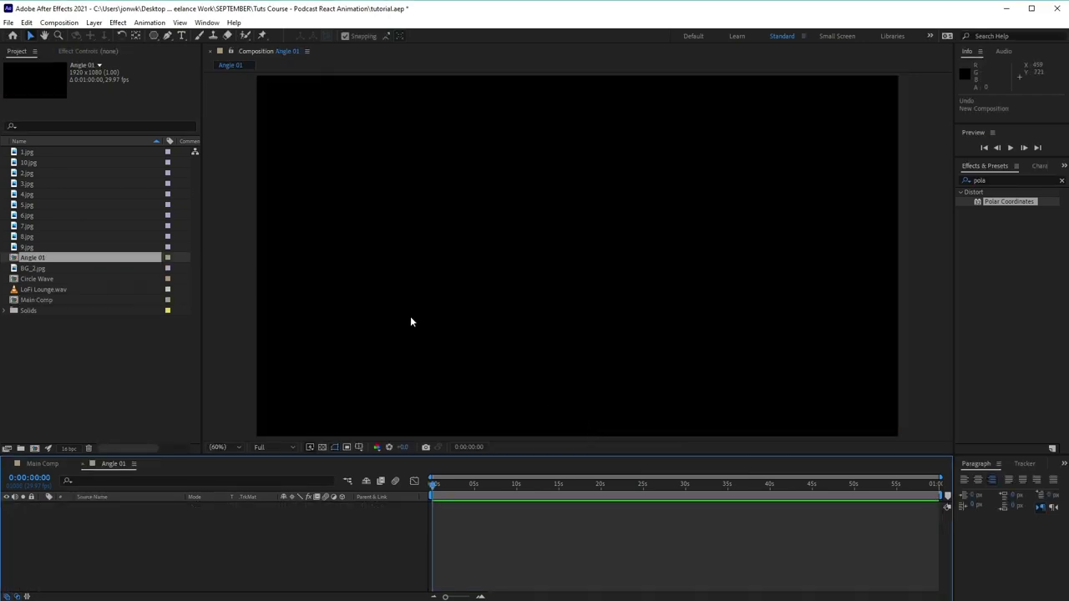
Step: Add Main Comp to the Angle 01 timeline and make it a 3D layer
{"action": "left_click", "coordinate": [18, 53]}
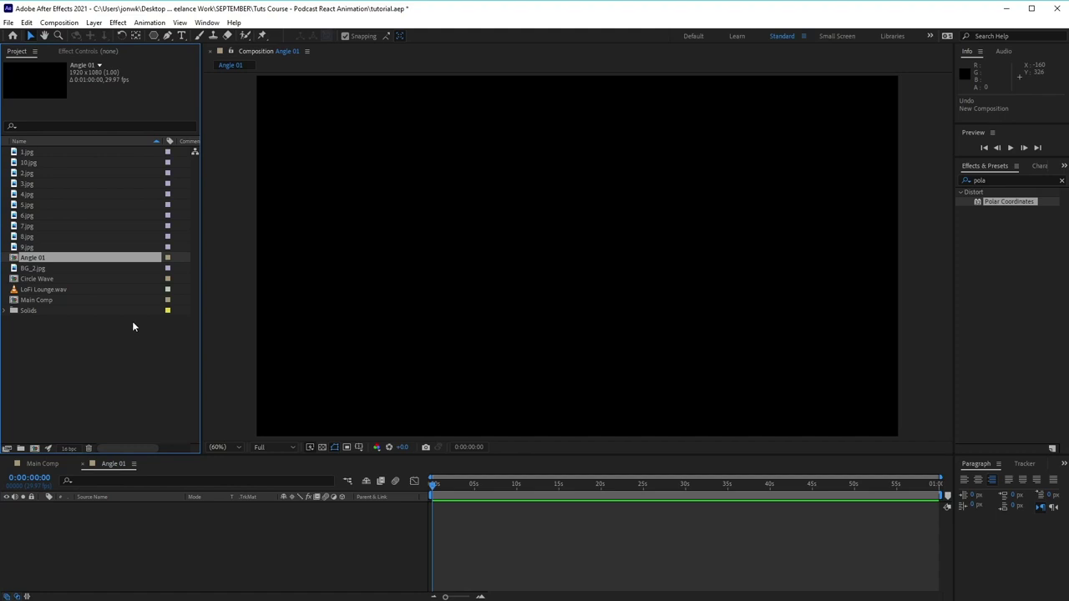
{"action": "left_click", "coordinate": [55, 301]}
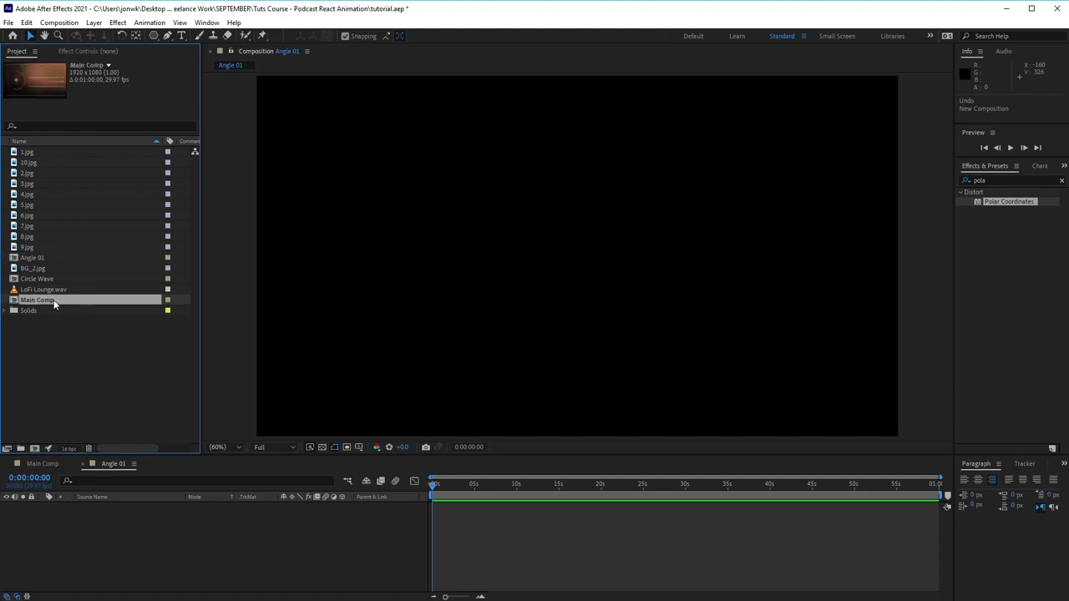
{"action": "left_click_drag", "start_coordinate": [55, 305], "coordinate": [195, 548]}
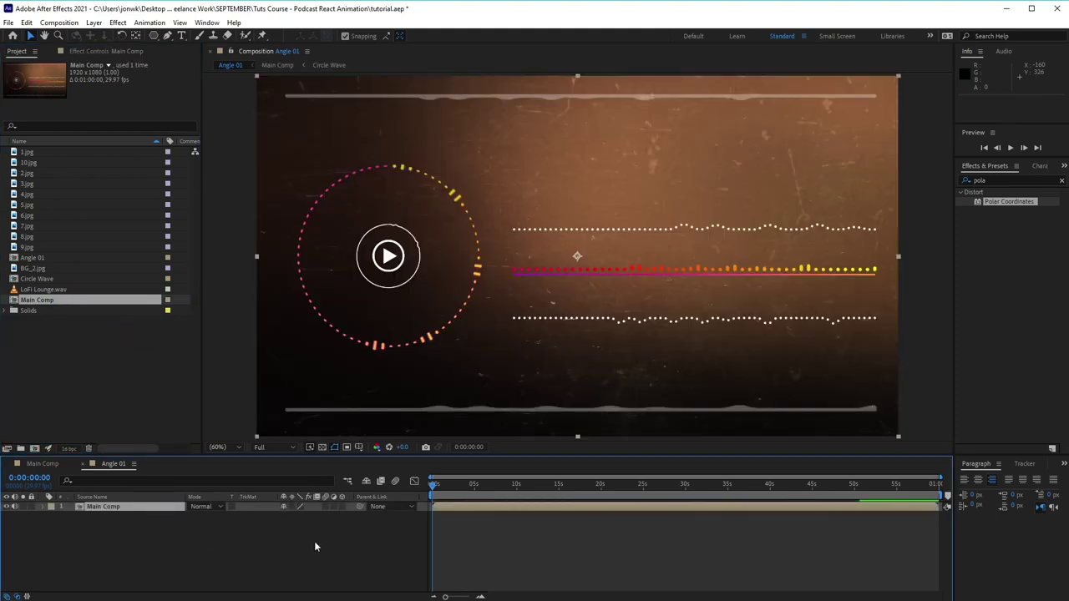
{"action": "left_click", "coordinate": [343, 508]}
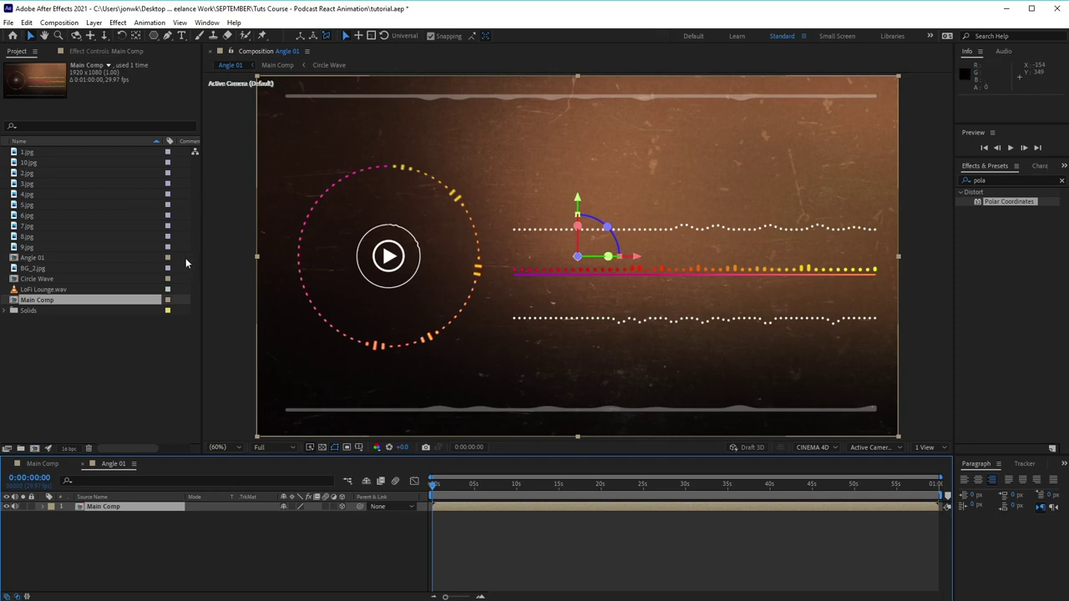
Step: Add a new two-node camera to Angle 01 with 36 mm film size
{"action": "left_click", "coordinate": [94, 23]}
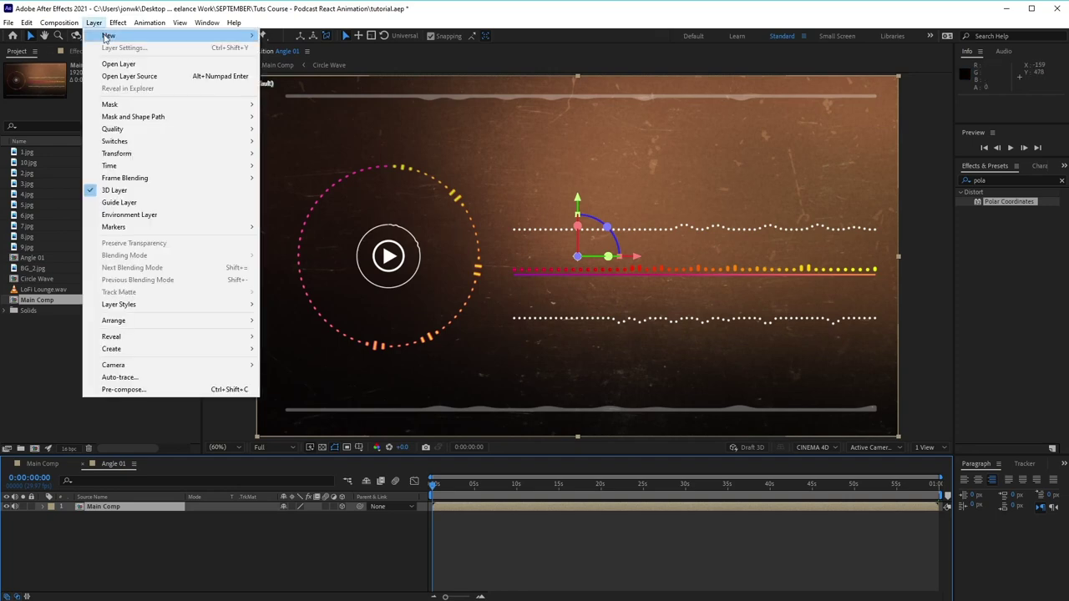
{"action": "mouse_move", "coordinate": [108, 37]}
{"action": "left_click", "coordinate": [357, 72]}
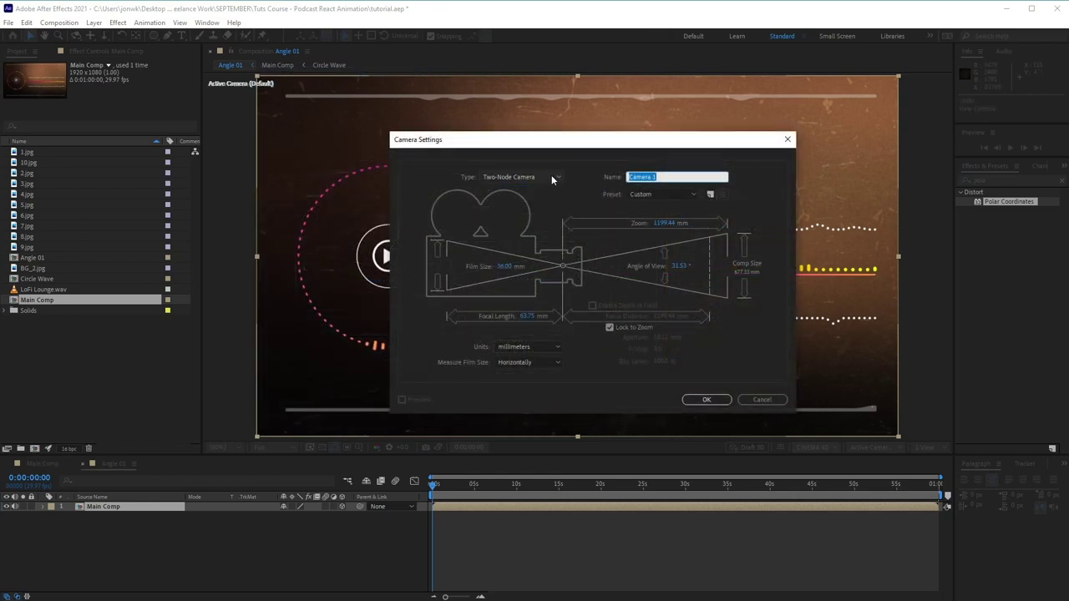
{"action": "left_click", "coordinate": [551, 177]}
{"action": "left_click", "coordinate": [543, 202]}
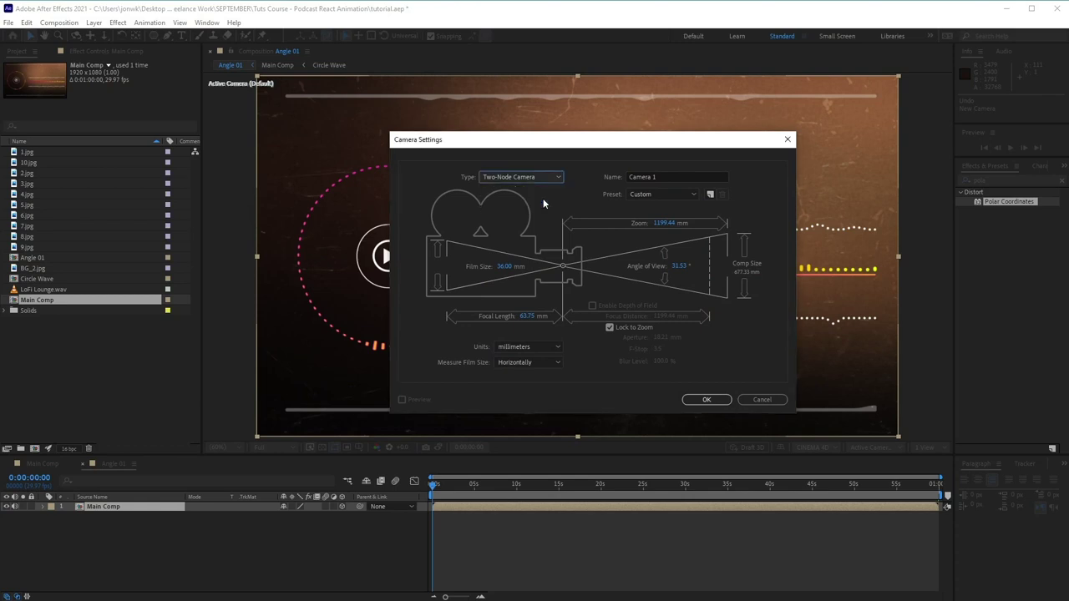
{"action": "left_click", "coordinate": [503, 266]}
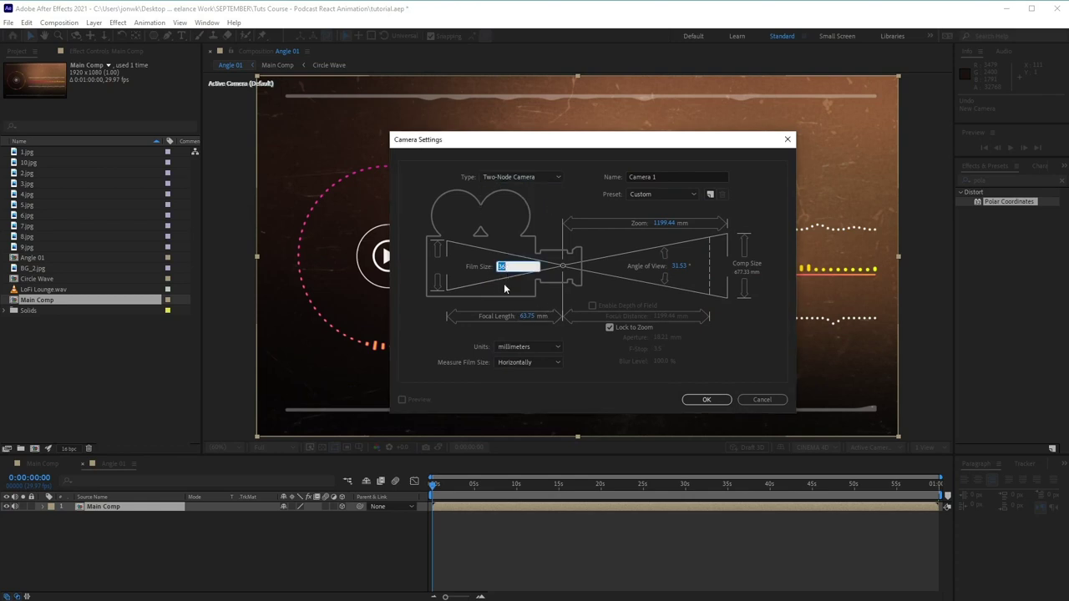
{"action": "left_click", "coordinate": [506, 276]}
Step: Set camera zoom 1199.44, focal length 63.75 mm and angle of view 31.53°, then create it
{"action": "left_click", "coordinate": [672, 224]}
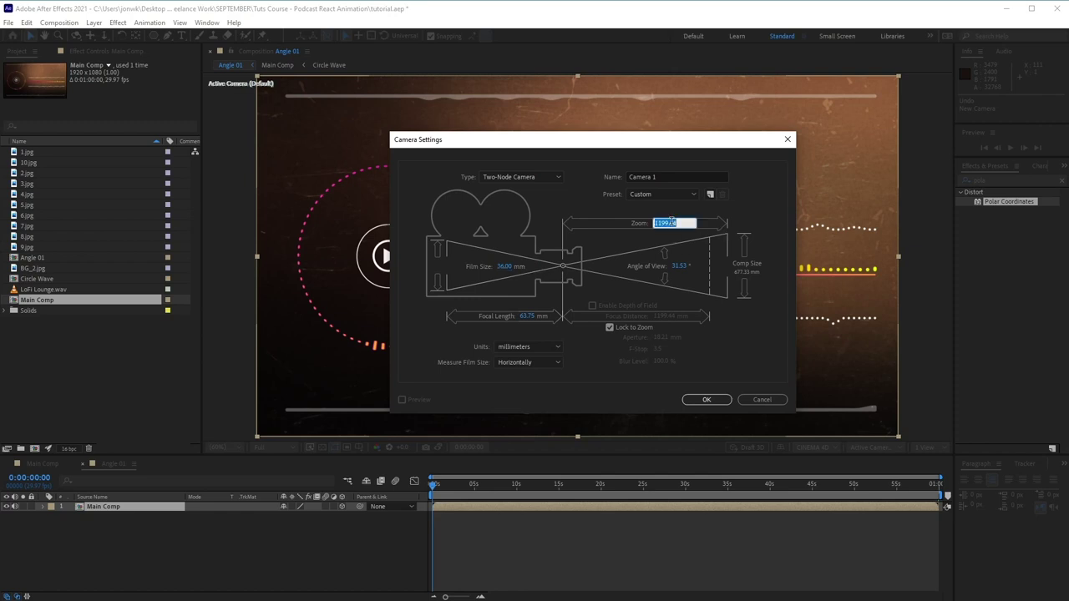
{"action": "type", "text": "1199.44"}
{"action": "left_click", "coordinate": [753, 210]}
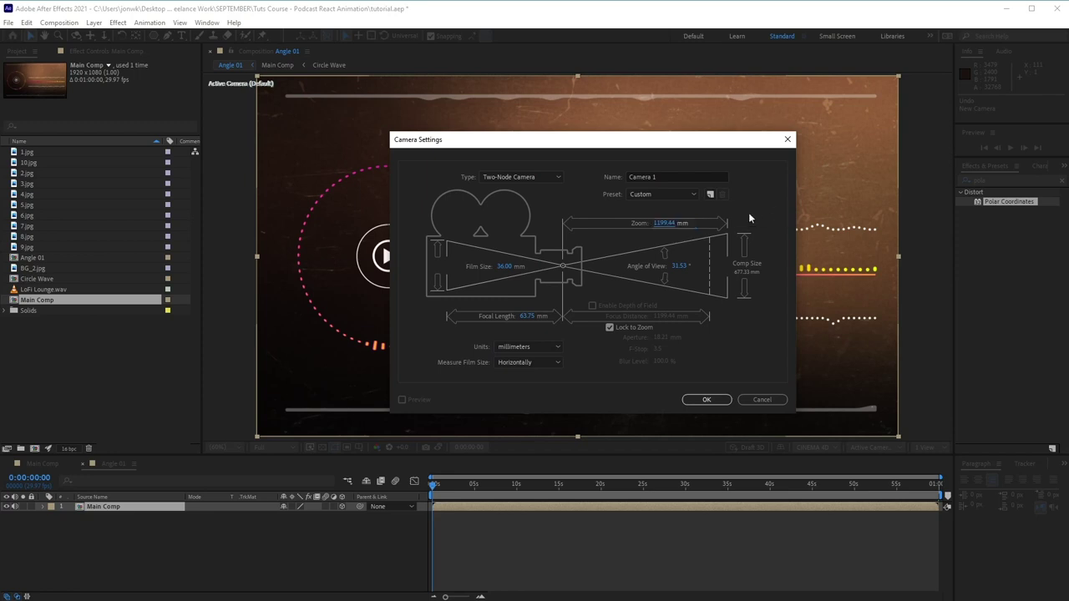
{"action": "left_click", "coordinate": [532, 317]}
{"action": "type", "text": "63"}
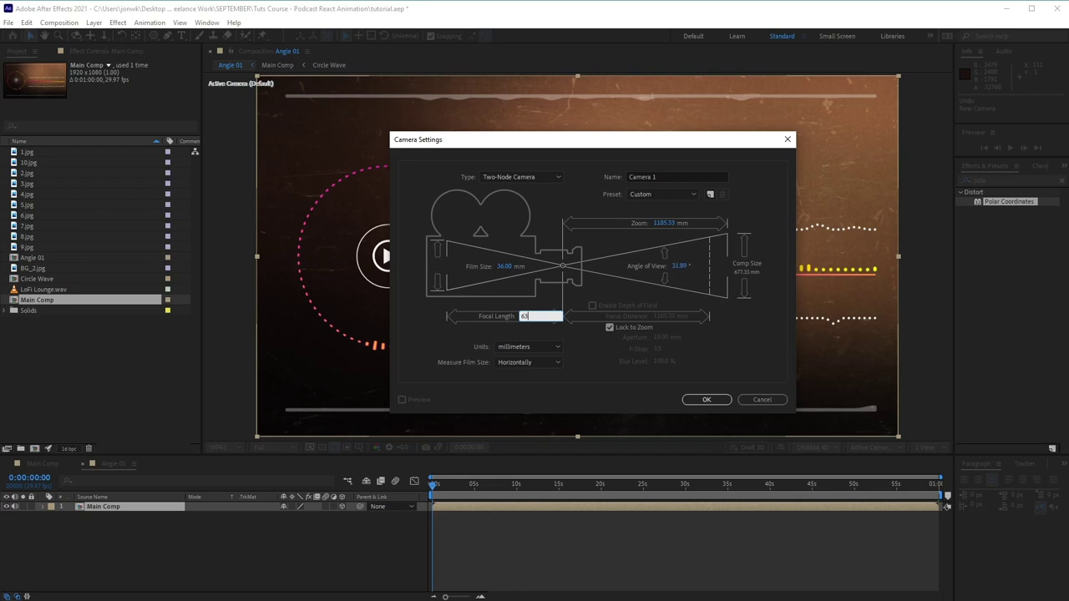
{"action": "type", "text": ".75"}
{"action": "left_click", "coordinate": [683, 266]}
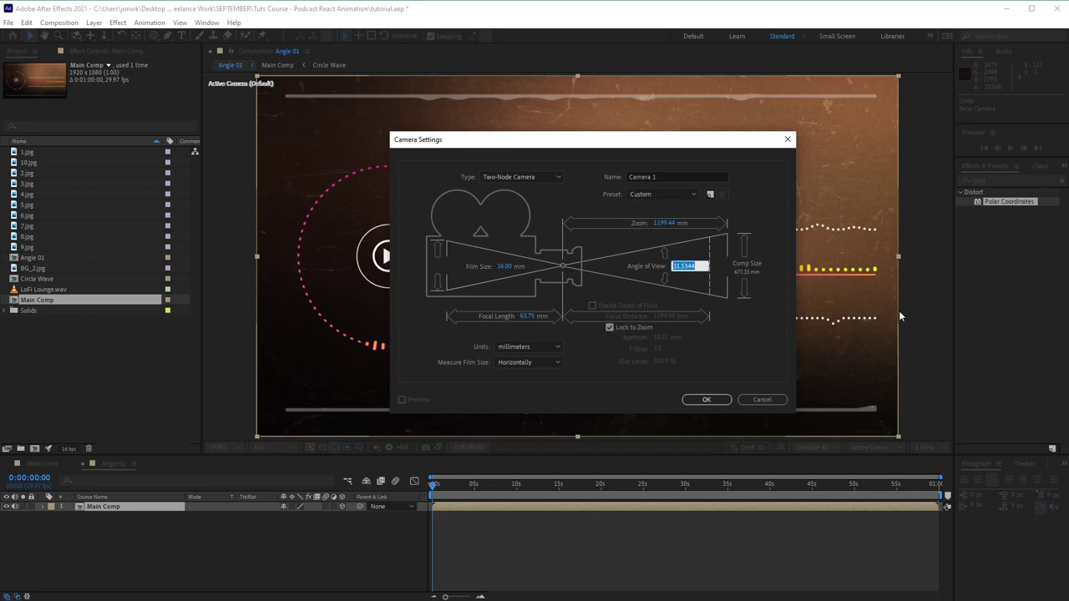
{"action": "type", "text": "31.53"}
{"action": "key", "text": "Return"}
{"action": "left_click", "coordinate": [705, 400]}
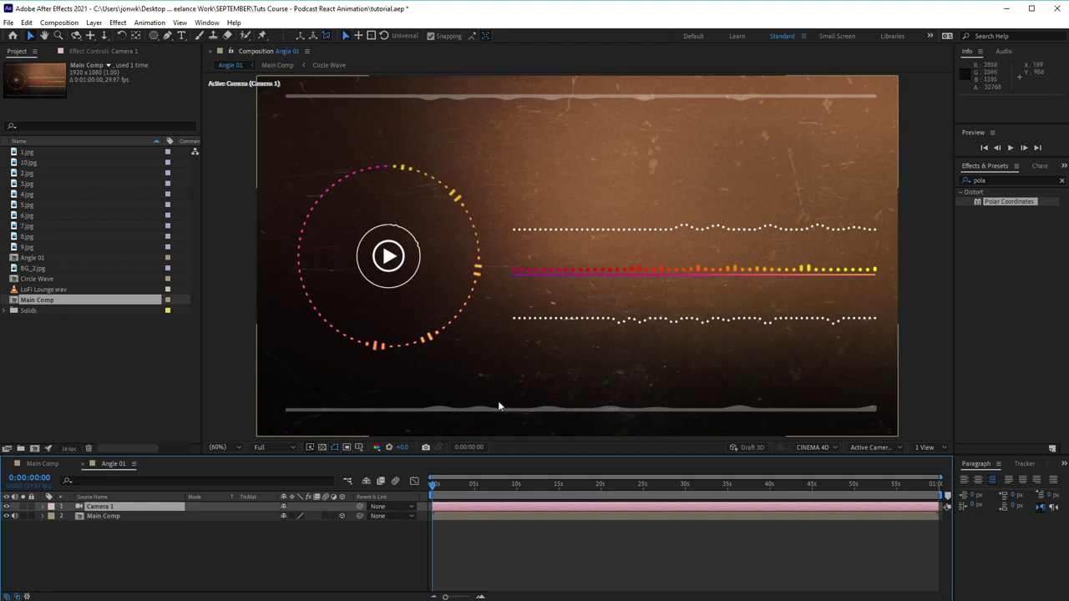
Step: Set Camera 1's Point of Interest to 813, 461, 139
{"action": "left_click", "coordinate": [46, 508]}
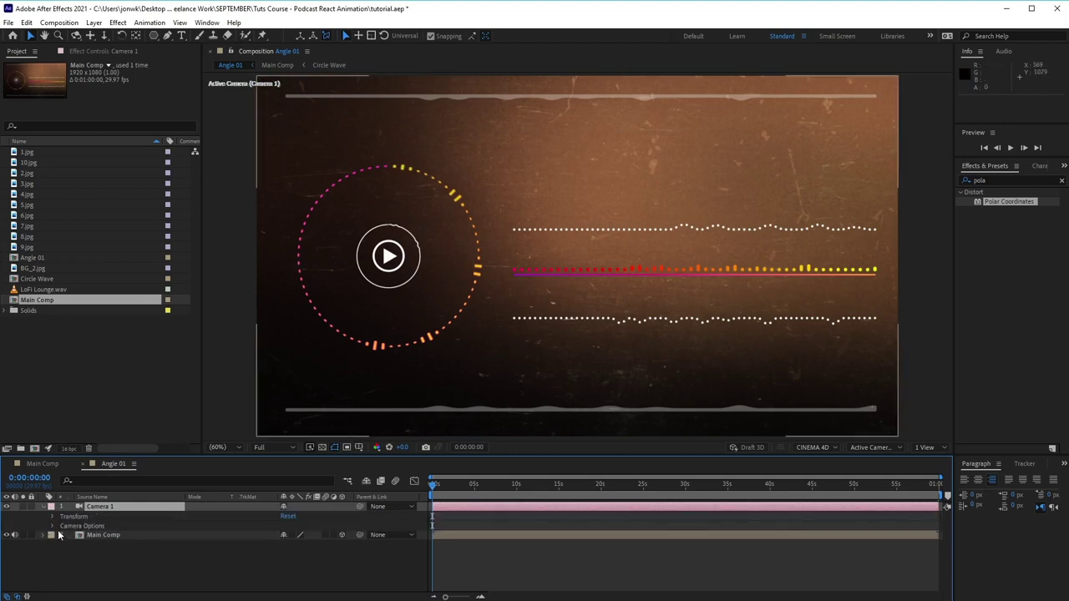
{"action": "left_click", "coordinate": [51, 517]}
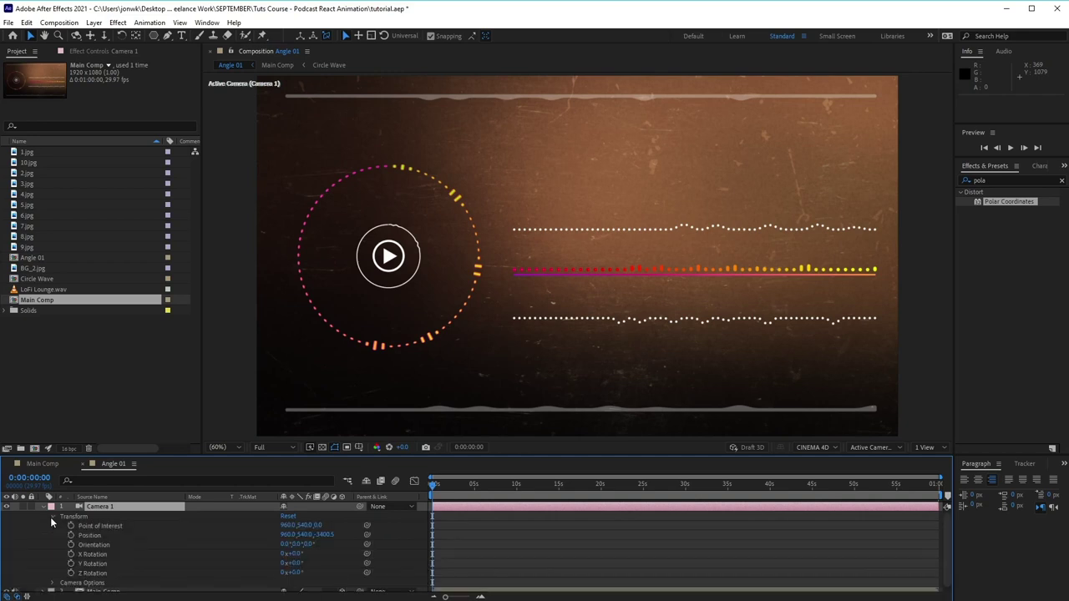
{"action": "left_click", "coordinate": [304, 525]}
{"action": "key", "text": "shift+Tab"}
{"action": "type", "text": "015"}
{"action": "key", "text": "Tab"}
{"action": "type", "text": "461"}
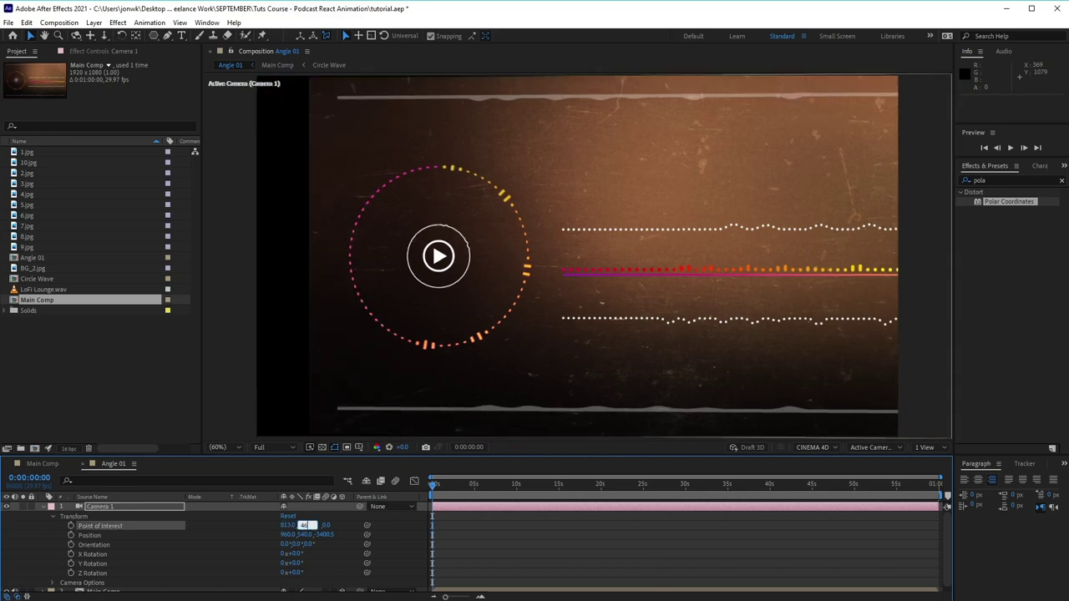
{"action": "key", "text": "Tab"}
{"action": "type", "text": "135"}
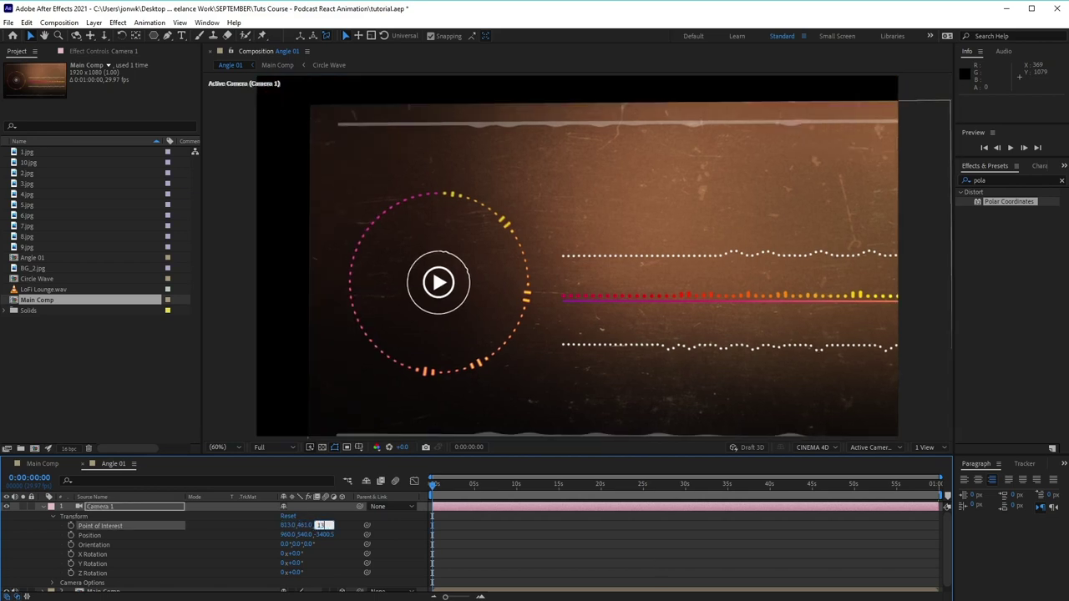
{"action": "key", "text": "Return"}
Step: Place Camera 1 at position -190, 1255, -1060 and give it a 25° Z Rotation
{"action": "left_click", "coordinate": [287, 534]}
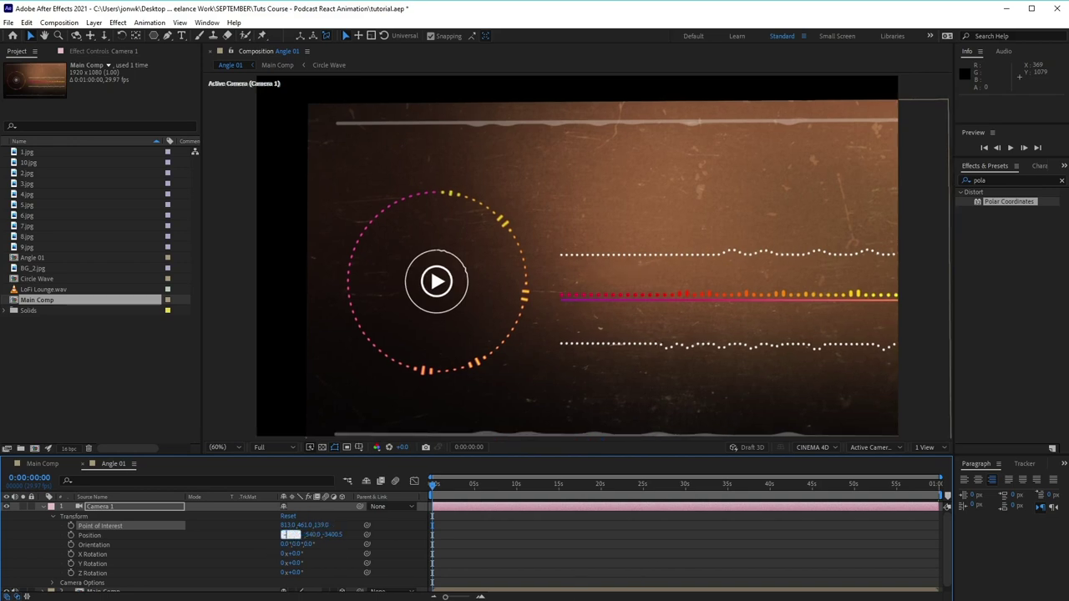
{"action": "type", "text": "813"}
{"action": "key", "text": "Tab"}
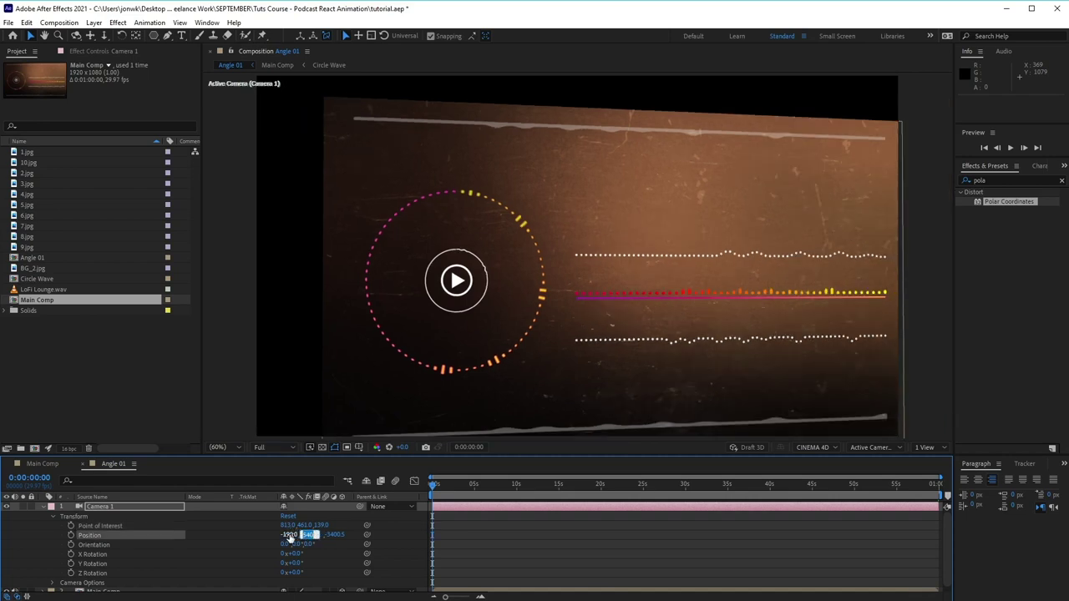
{"action": "type", "text": "1255"}
{"action": "key", "text": "Tab"}
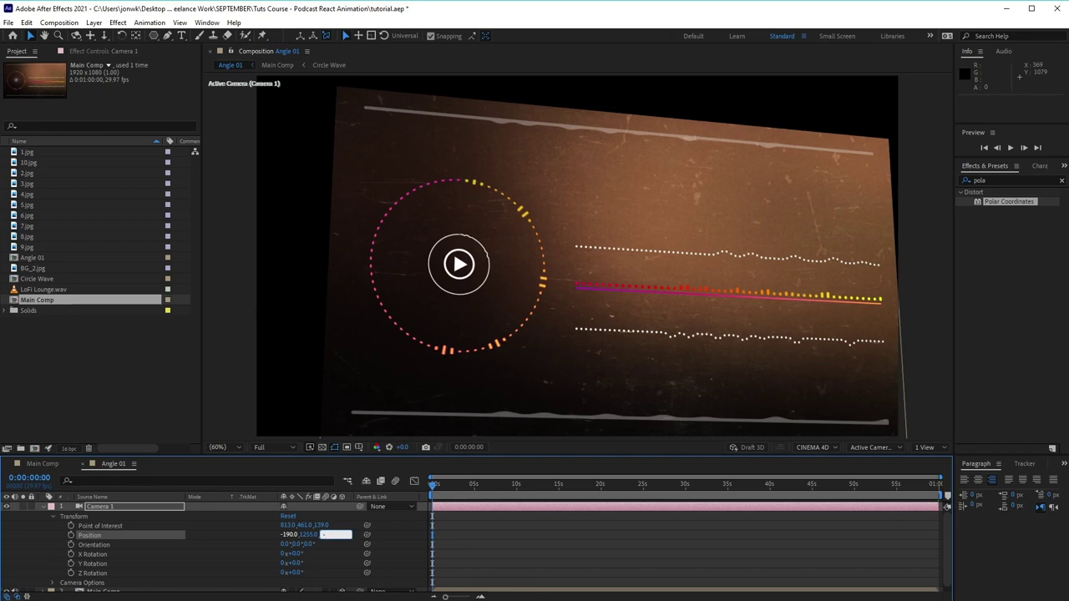
{"action": "type", "text": "-1060"}
{"action": "key", "text": "Tab"}
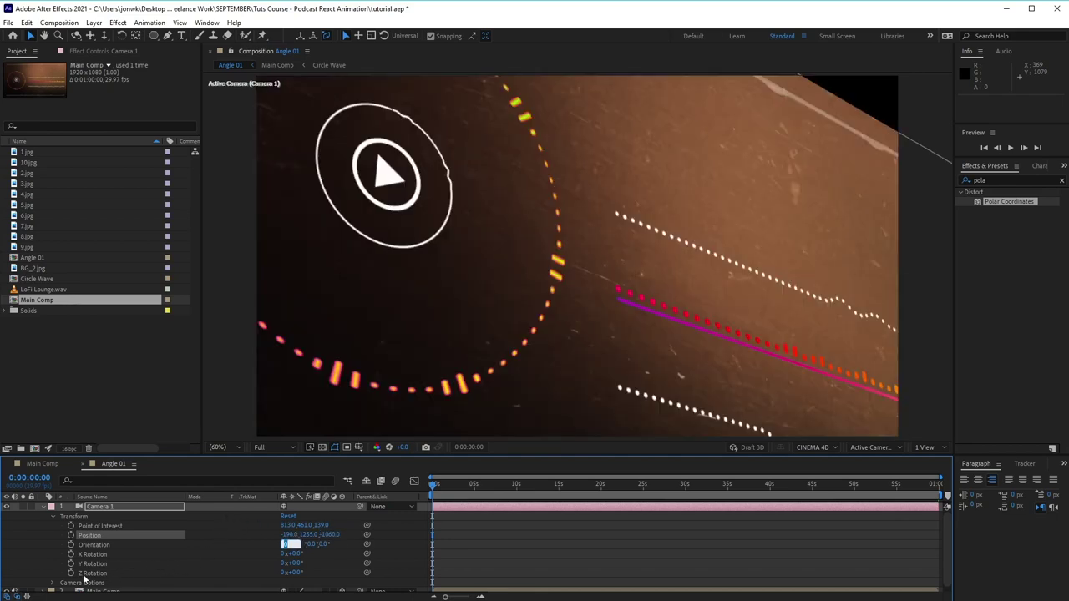
{"action": "left_click", "coordinate": [293, 573]}
{"action": "type", "text": "25"}
{"action": "key", "text": "Return"}
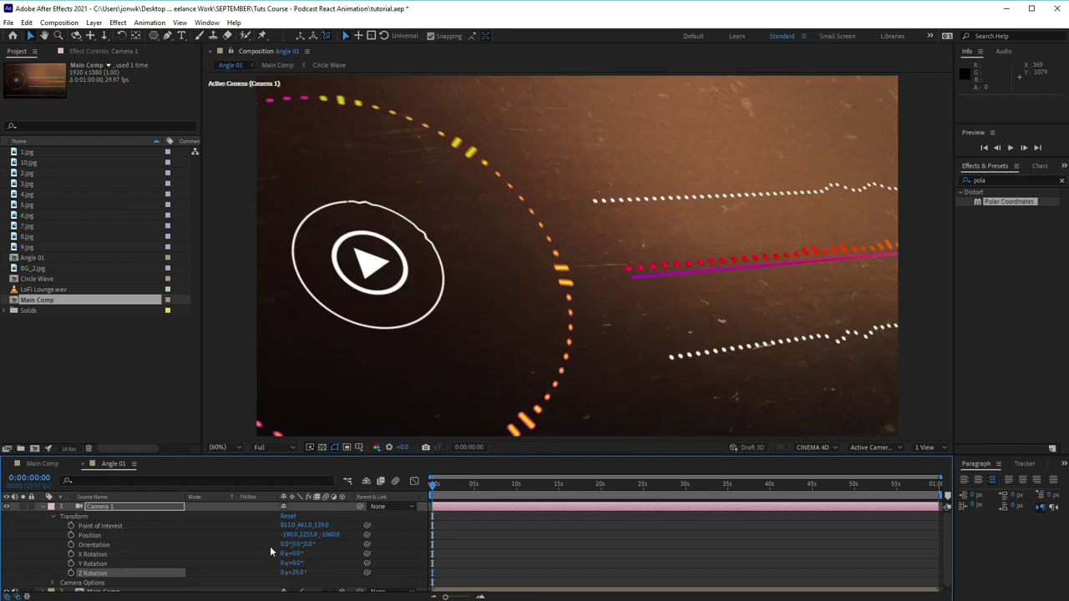
Step: In Camera Options, set Zoom to 3400 and Focus Distance to 1850
{"action": "scroll", "coordinate": [133, 558], "scroll_direction": "down", "scroll_amount": 3}
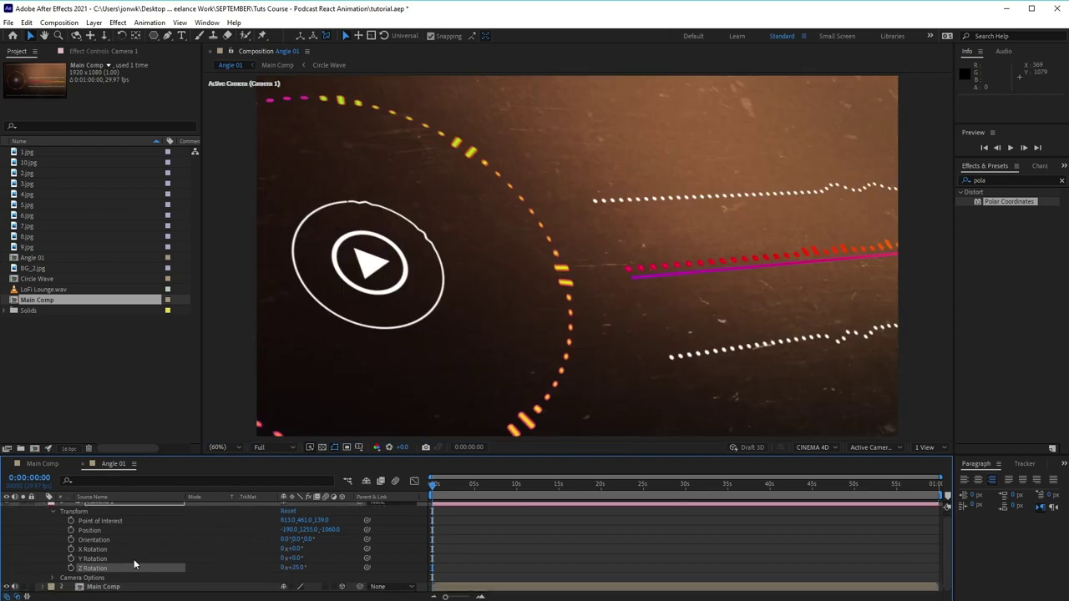
{"action": "left_click", "coordinate": [52, 582]}
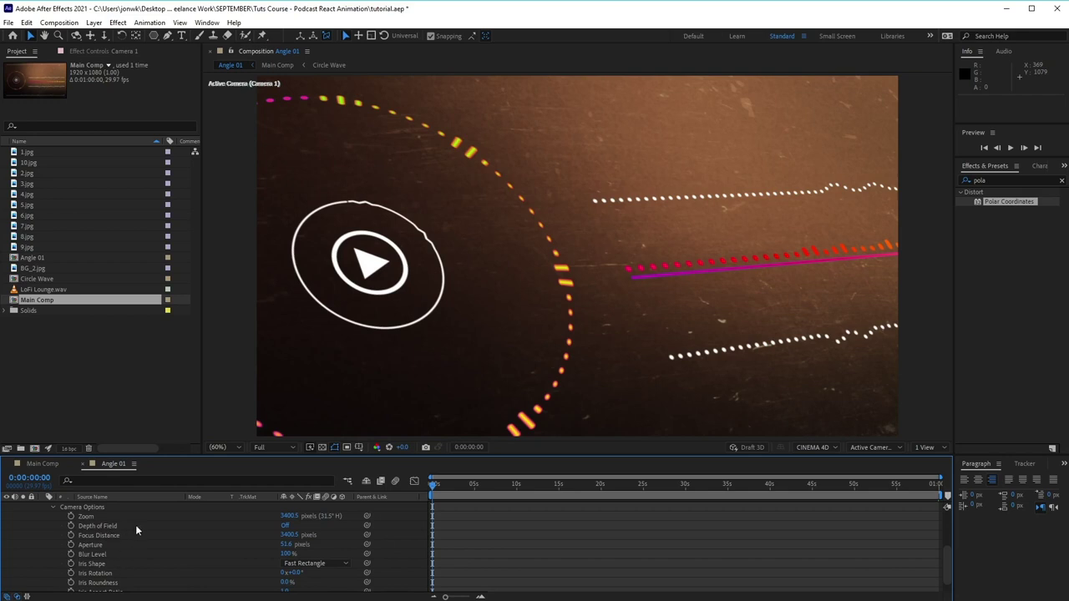
{"action": "left_click", "coordinate": [288, 516]}
{"action": "left_click", "coordinate": [287, 516]}
{"action": "type", "text": "3400"}
{"action": "key", "text": "Return"}
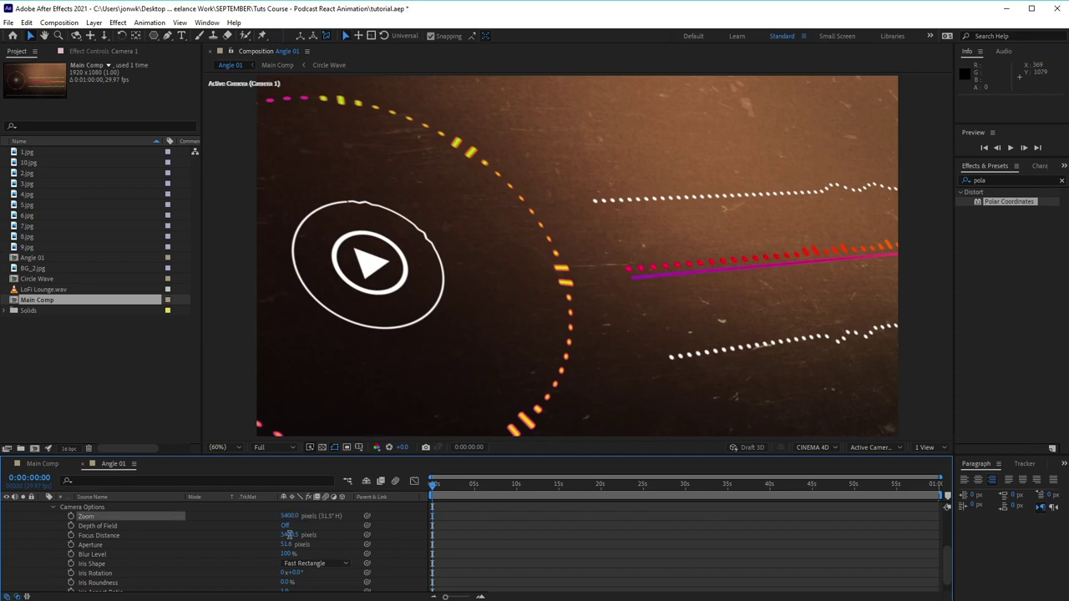
{"action": "left_click", "coordinate": [290, 535]}
{"action": "type", "text": "1850"}
{"action": "key", "text": "Return"}
Step: Set the camera's Aperture to 125 pixels and Blur Level to 200%
{"action": "left_click", "coordinate": [291, 545]}
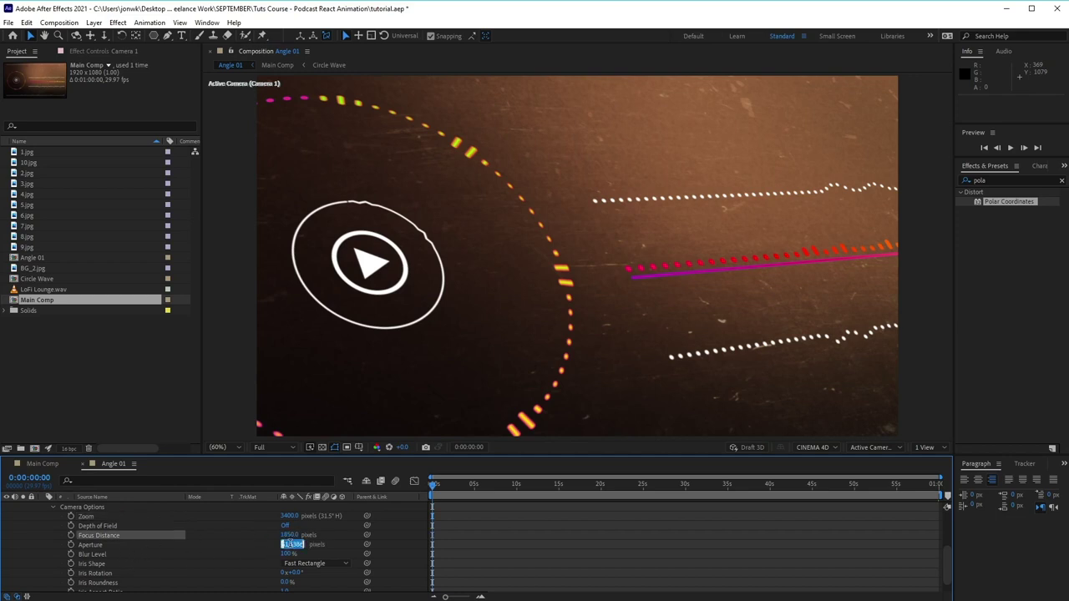
{"action": "type", "text": "125"}
{"action": "scroll", "coordinate": [163, 579], "scroll_direction": "down", "scroll_amount": 1}
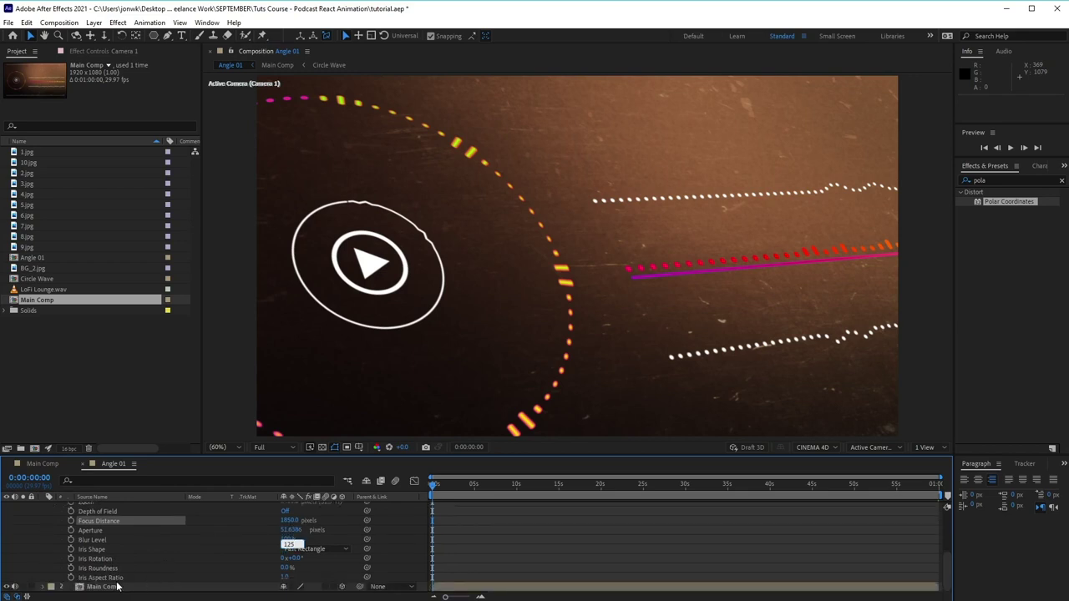
{"action": "key", "text": "Return"}
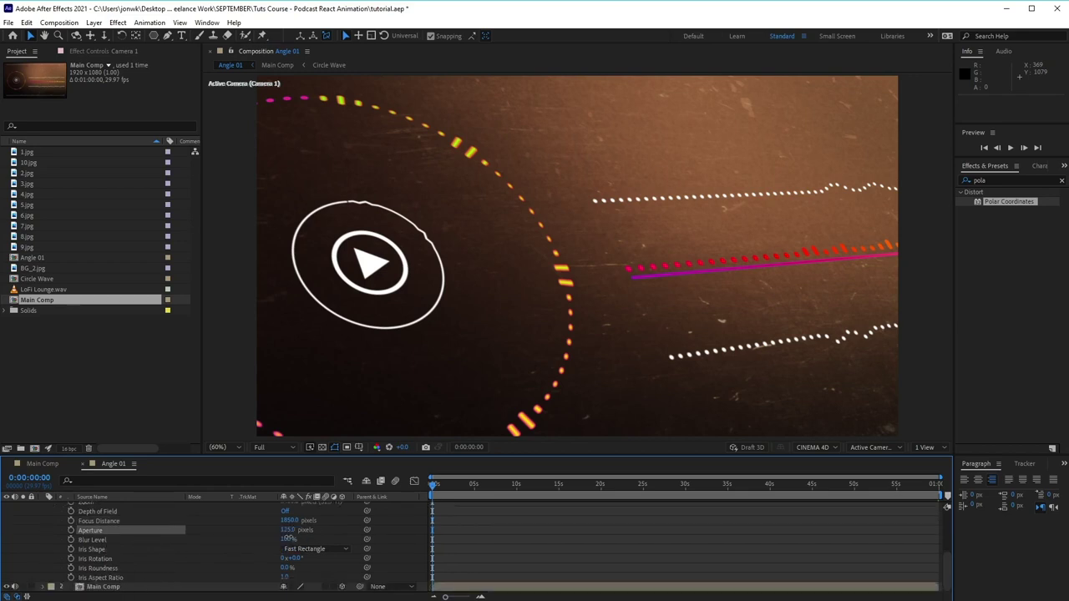
{"action": "left_click", "coordinate": [288, 539]}
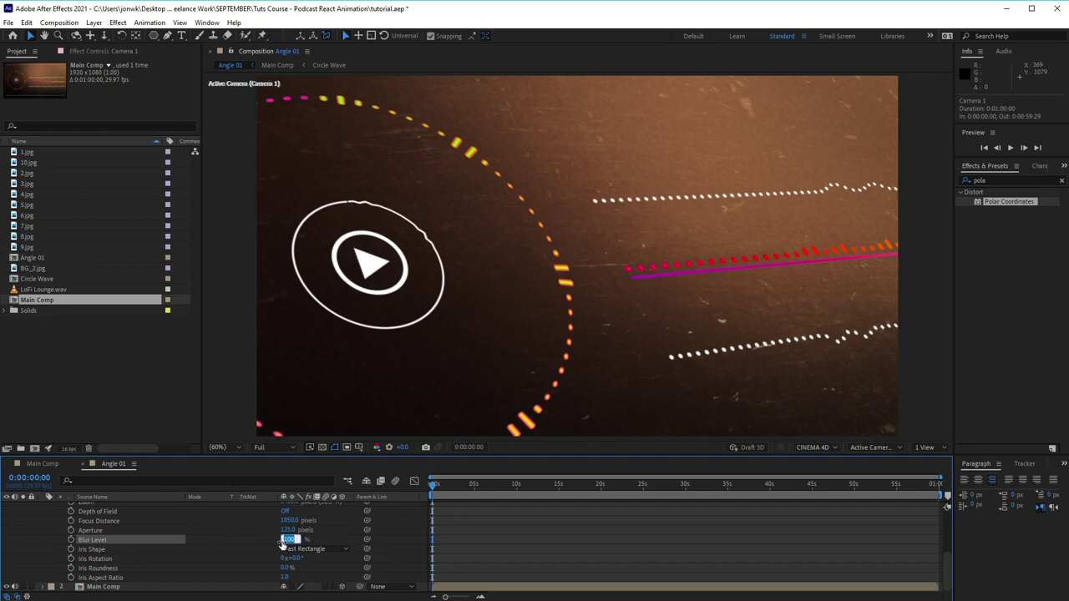
{"action": "type", "text": "200"}
{"action": "key", "text": "Return"}
Step: Keep Iris Shape as Fast Rectangle and Iris Aspect Ratio at 1.0
{"action": "left_click", "coordinate": [332, 548]}
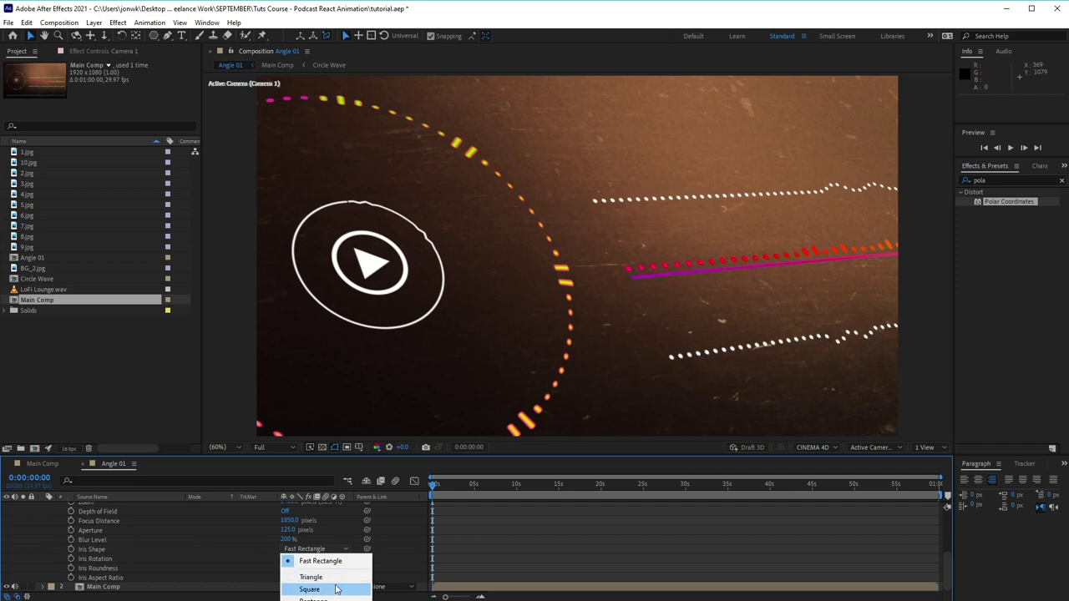
{"action": "left_click", "coordinate": [331, 565]}
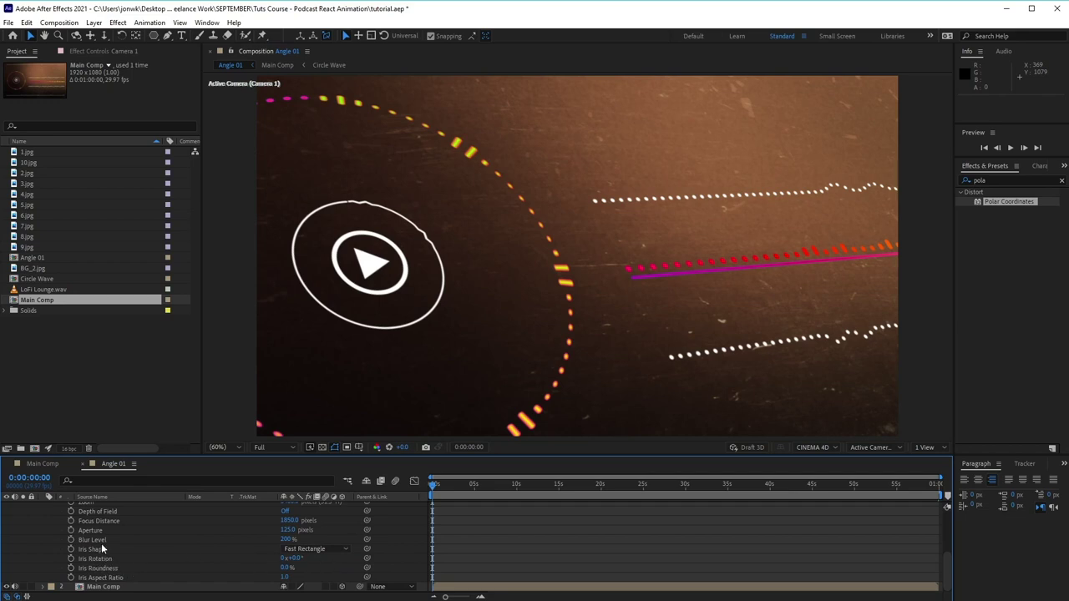
{"action": "left_click", "coordinate": [284, 578]}
{"action": "key", "text": "Return"}
{"action": "scroll", "coordinate": [376, 535], "scroll_direction": "up", "scroll_amount": 3}
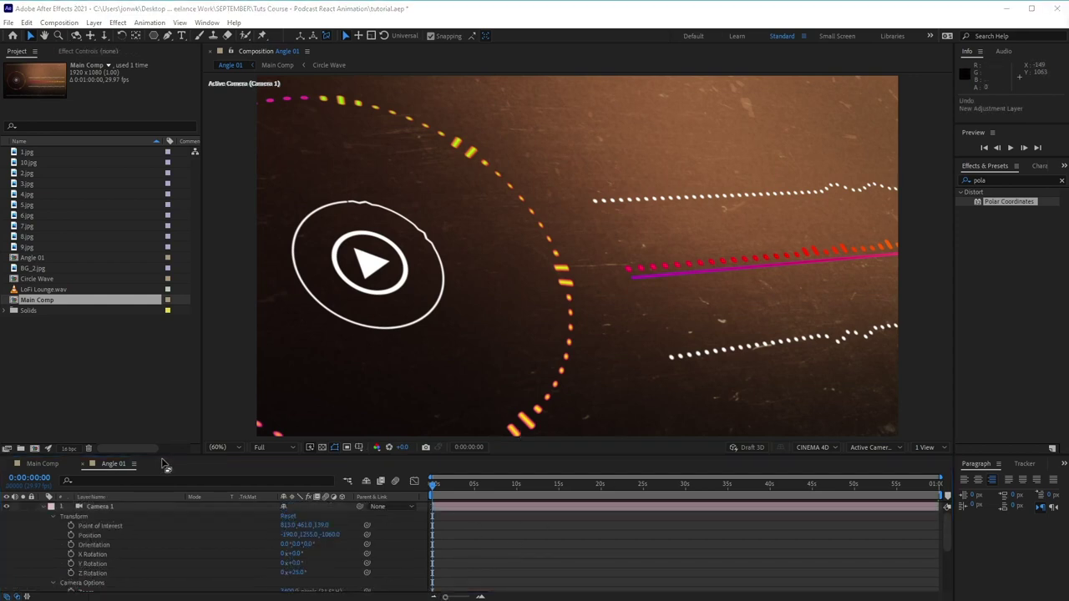
Step: Add a new adjustment layer to the Angle 01 comp
{"action": "left_click", "coordinate": [96, 23]}
{"action": "mouse_move", "coordinate": [108, 35]}
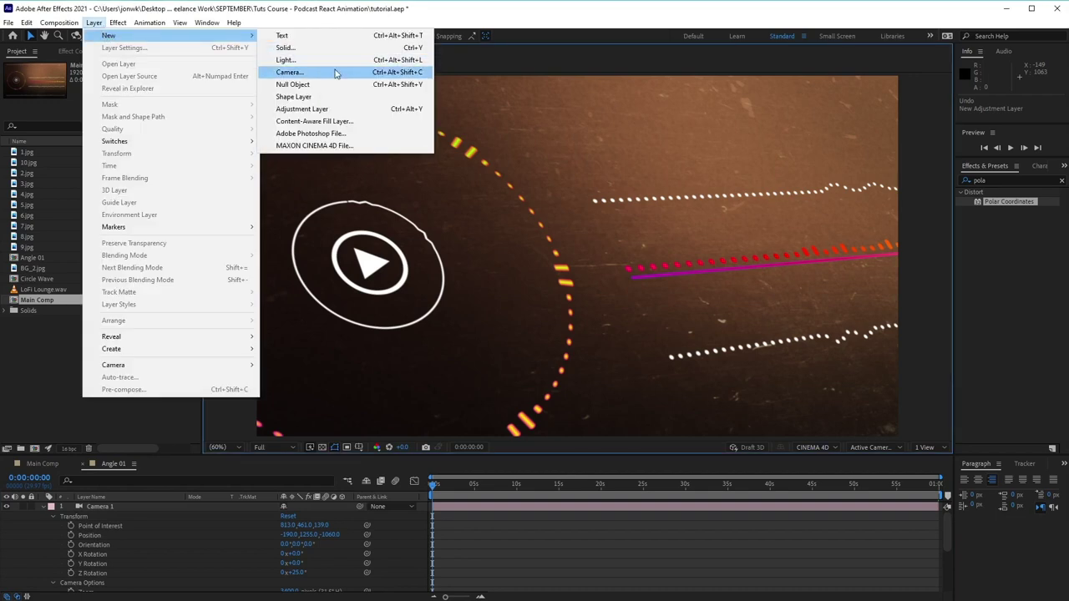
{"action": "left_click", "coordinate": [355, 109]}
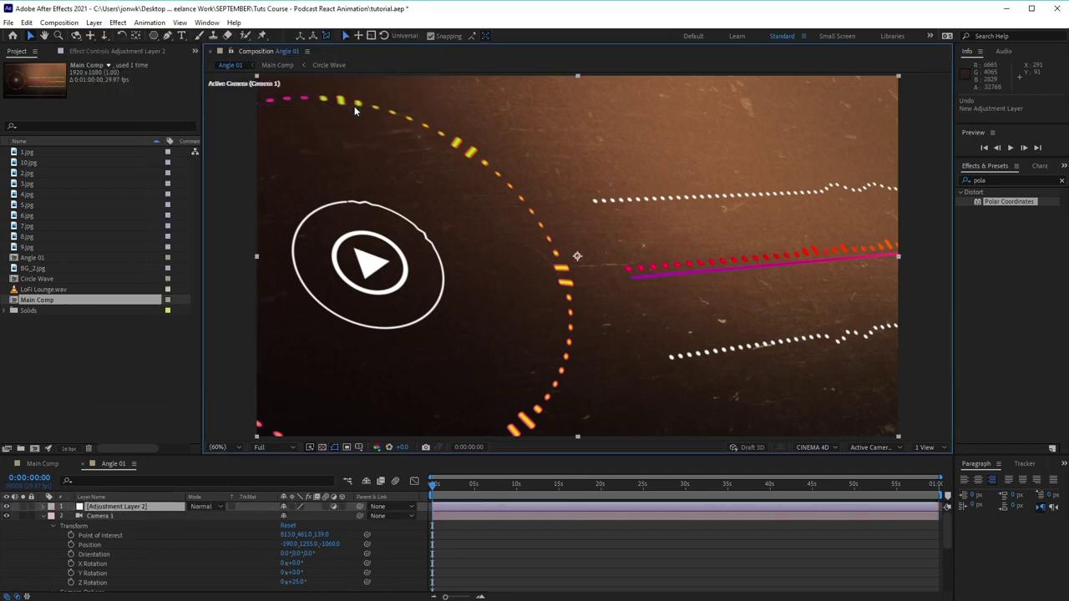
Step: Rename the adjustment layer to 'Optics Compensation'
{"action": "left_click", "coordinate": [141, 505]}
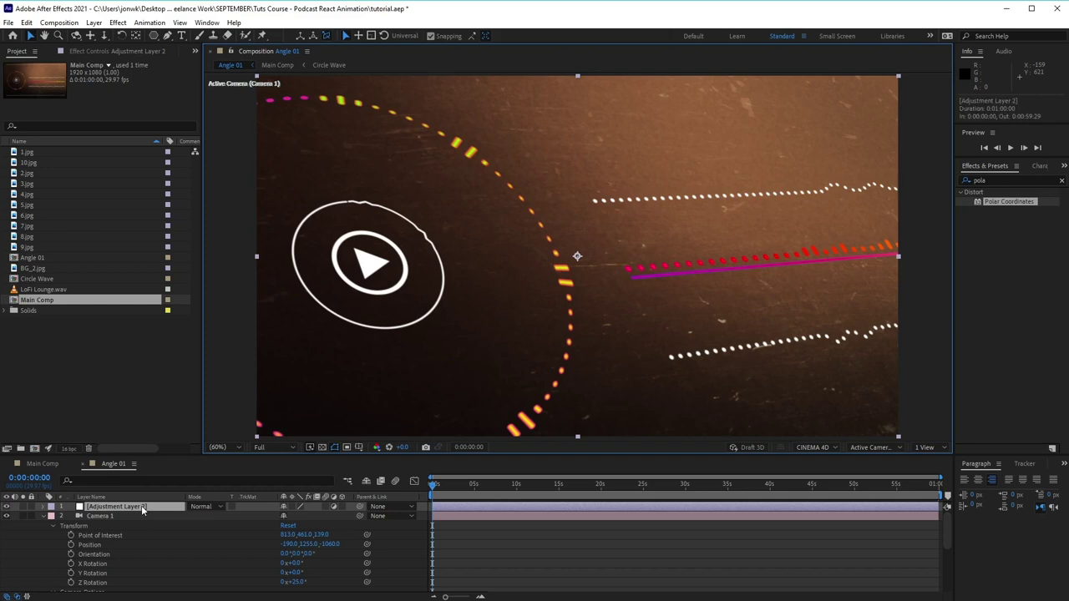
{"action": "key", "text": "Return"}
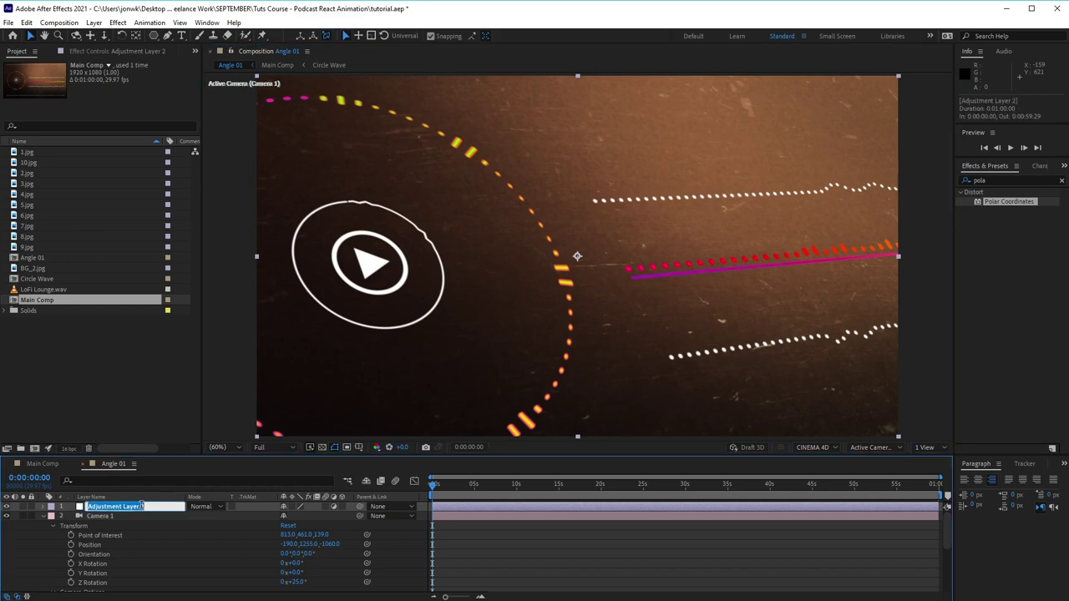
{"action": "type", "text": "Optics Compensation"}
{"action": "key", "text": "Return"}
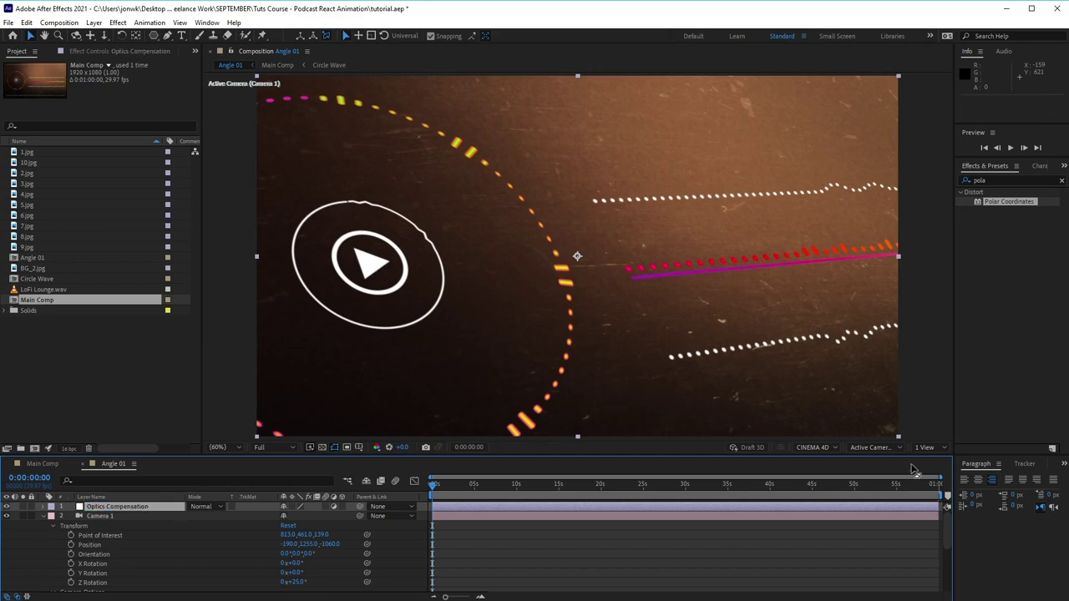
{"action": "left_click", "coordinate": [1000, 180]}
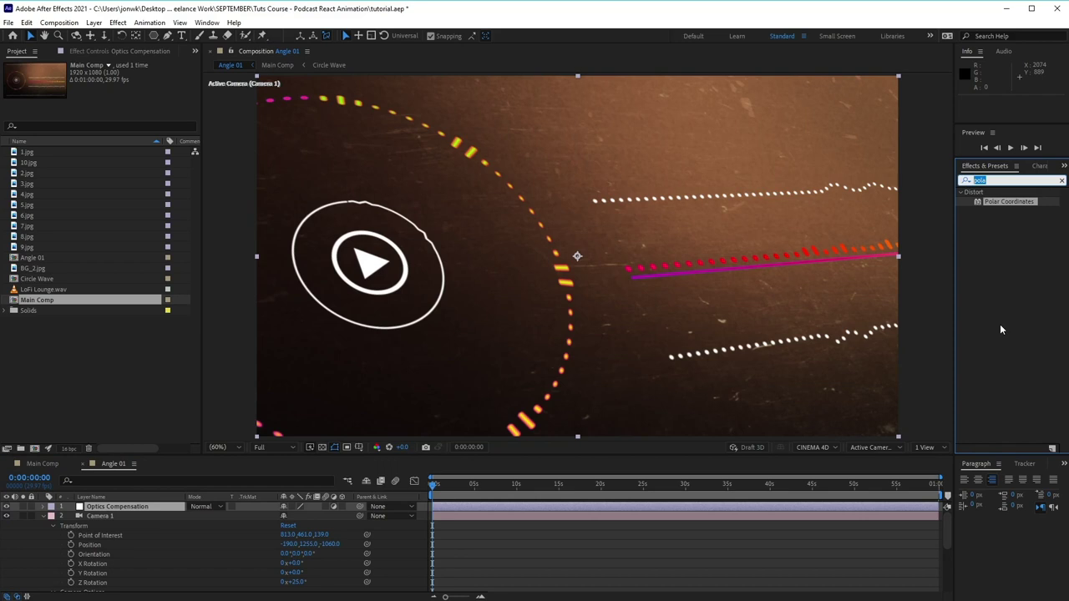
Step: Apply Optics Compensation with Field Of View 50 and Reverse Lens Distortion on
{"action": "type", "text": "optics"}
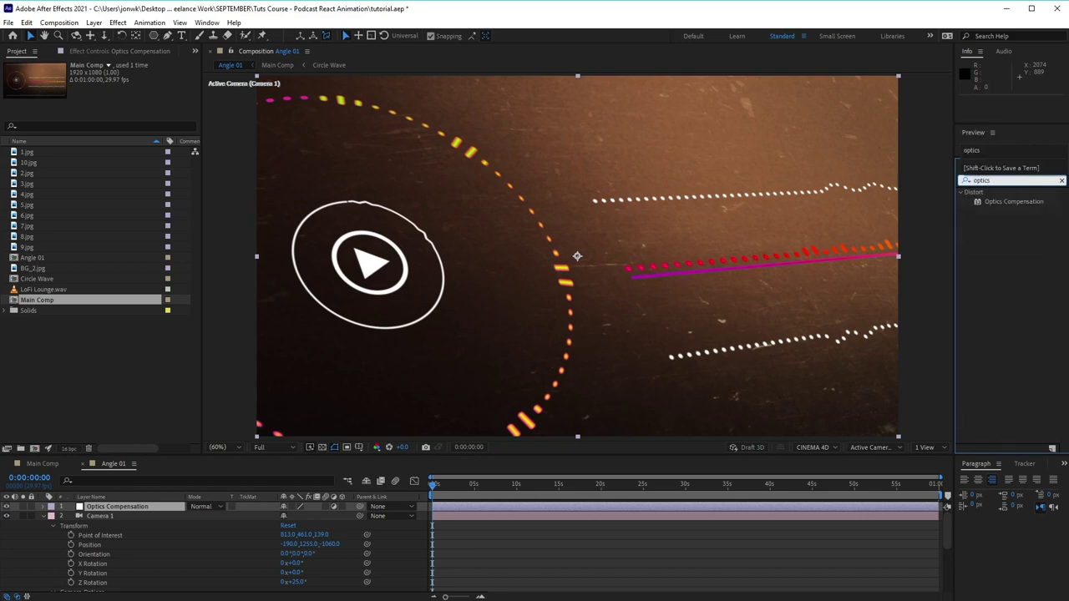
{"action": "double_click", "coordinate": [1007, 201]}
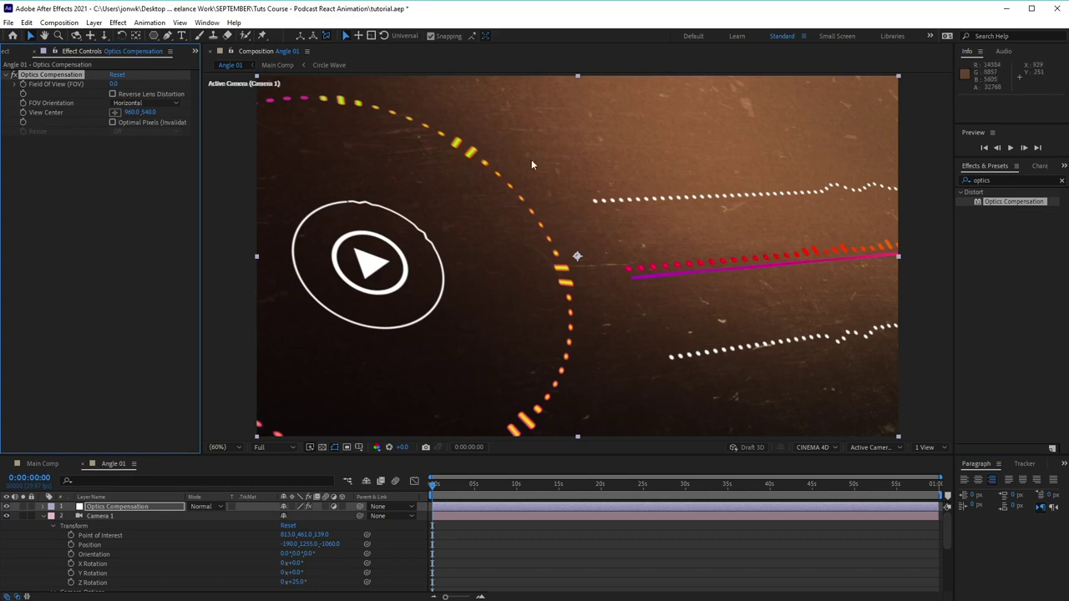
{"action": "left_click", "coordinate": [142, 151]}
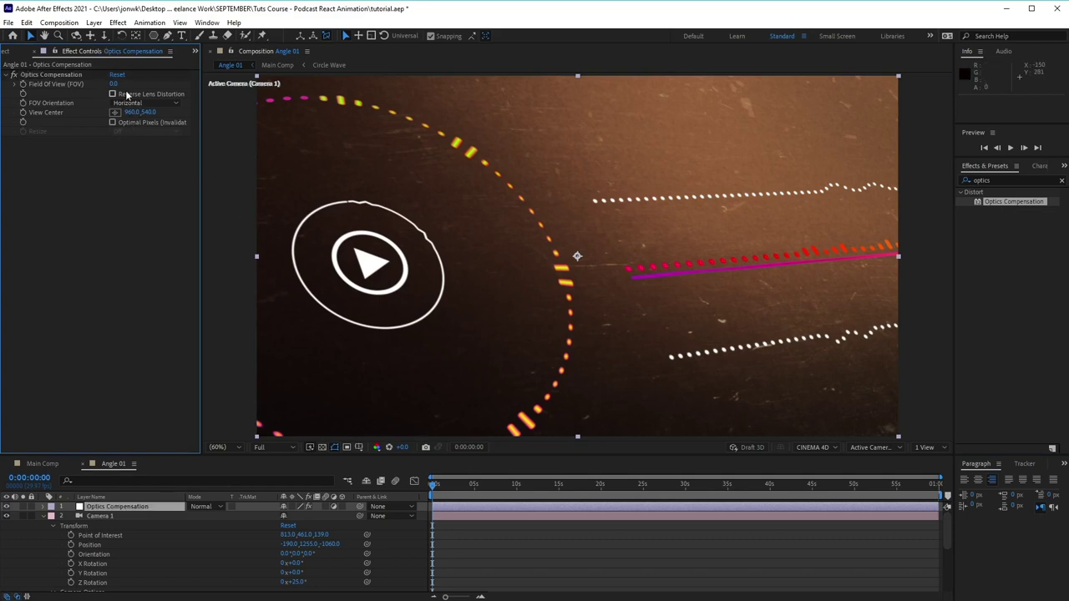
{"action": "left_click", "coordinate": [116, 84]}
{"action": "type", "text": "50"}
{"action": "left_click", "coordinate": [111, 94]}
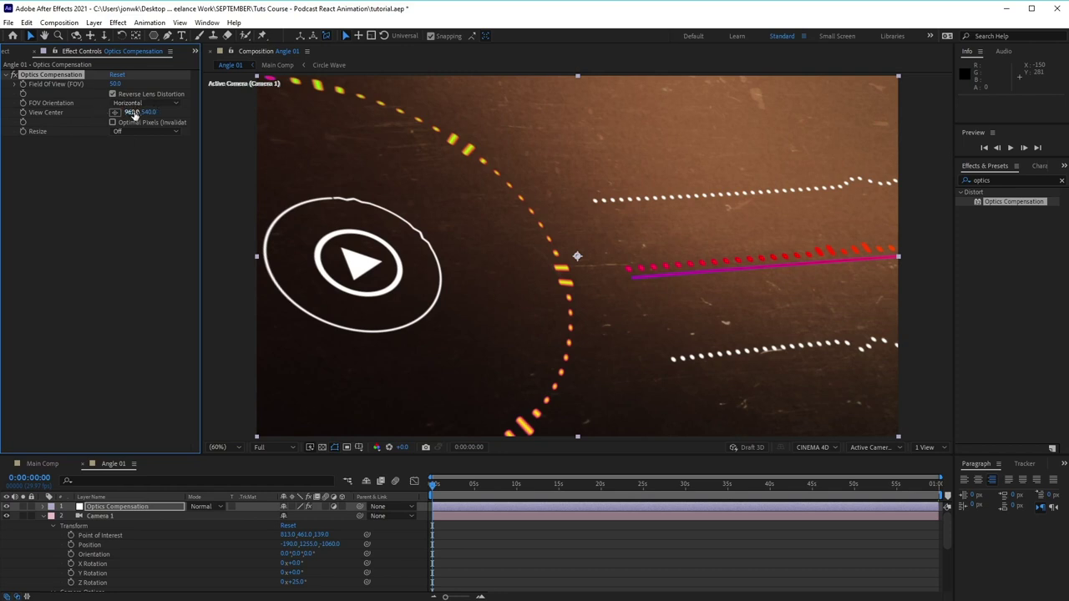
Step: Set the Optics Compensation View Center to 812, 566
{"action": "left_click", "coordinate": [131, 112]}
{"action": "type", "text": "812"}
{"action": "key", "text": "Tab"}
{"action": "type", "text": "566"}
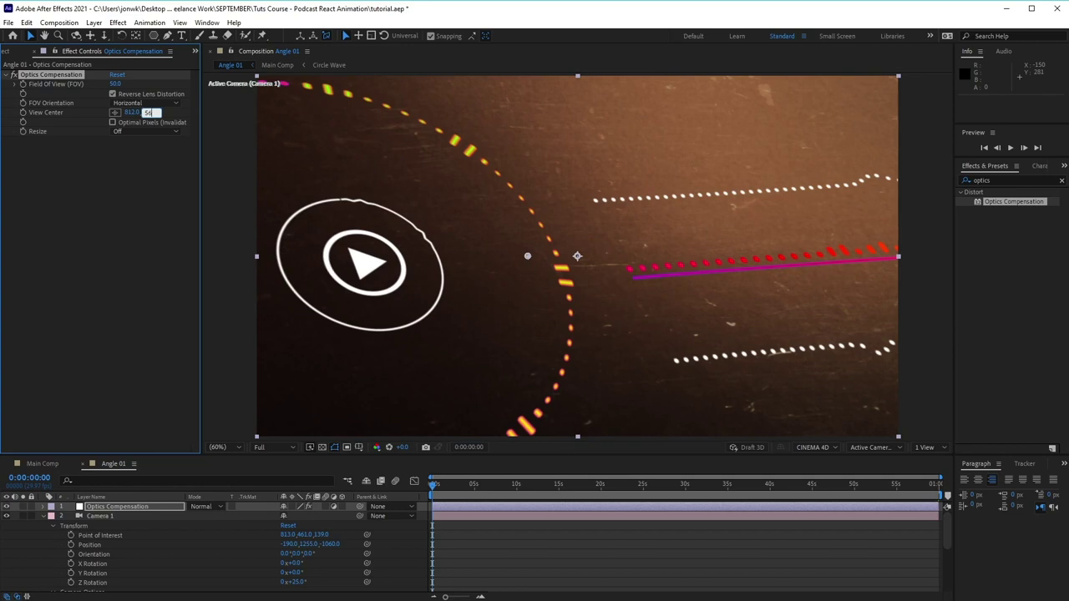
{"action": "left_click", "coordinate": [116, 171]}
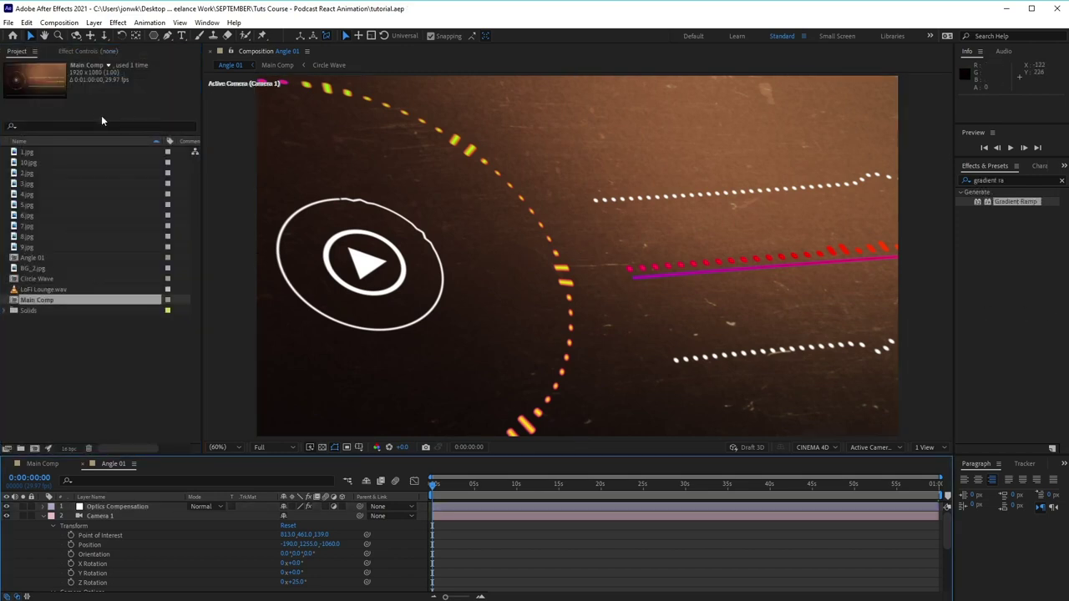
Step: Create a composition named 'Blur Mask' sized 3840 × 2160
{"action": "left_click", "coordinate": [59, 23]}
{"action": "left_click", "coordinate": [80, 33]}
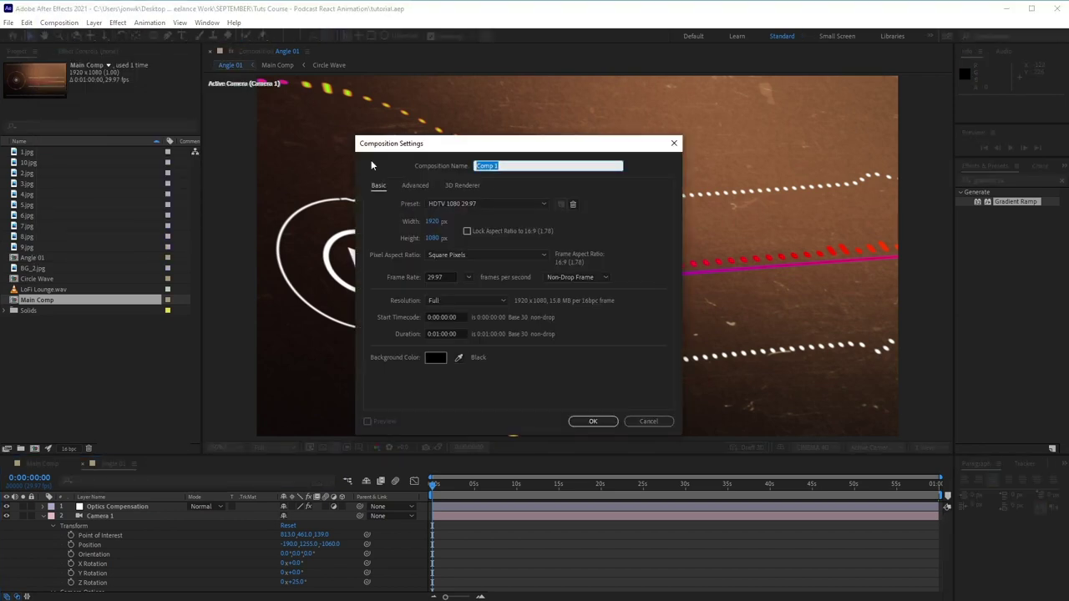
{"action": "type", "text": "Blur Mask"}
{"action": "key", "text": "Tab"}
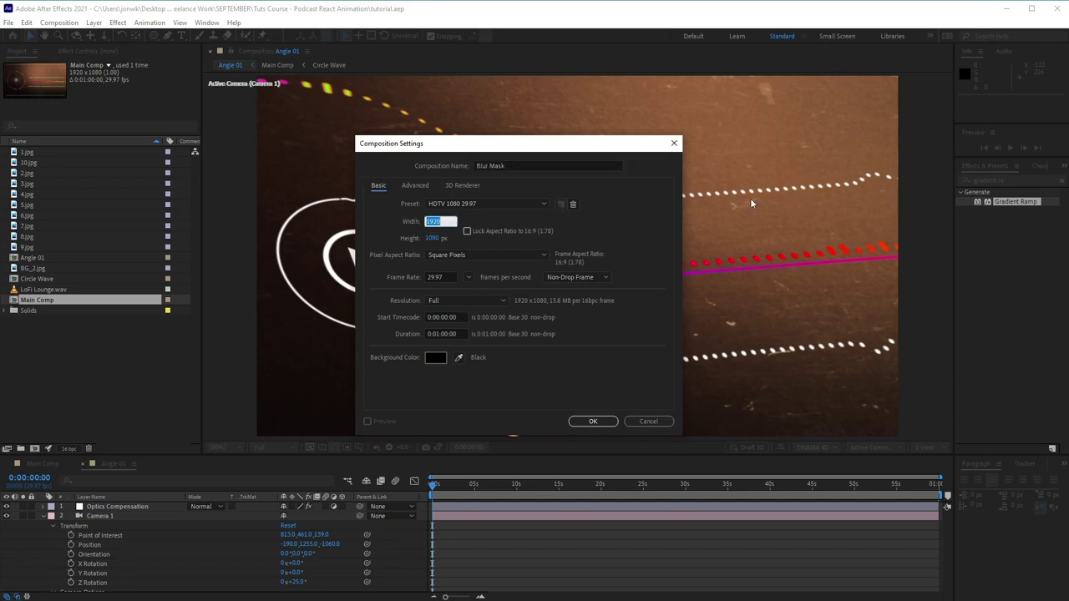
{"action": "type", "text": "3840"}
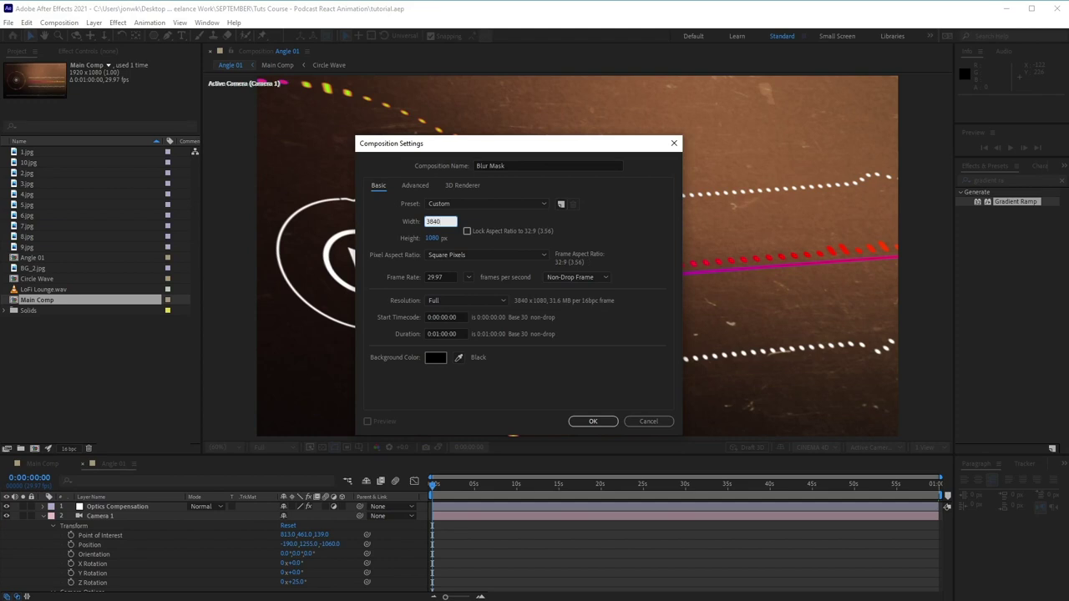
{"action": "key", "text": "Tab"}
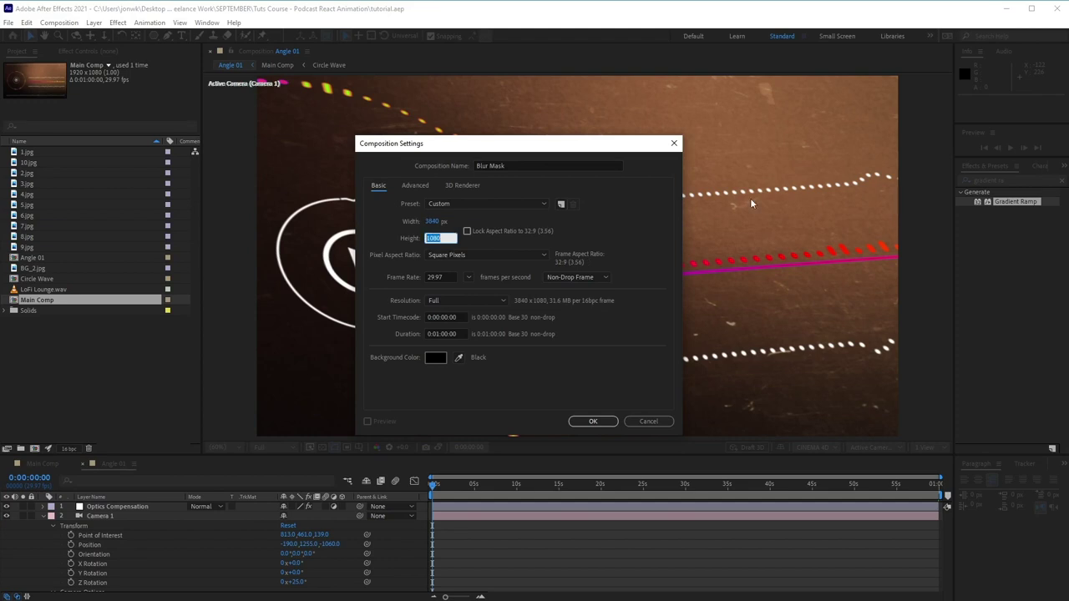
{"action": "type", "text": "2160"}
{"action": "left_click", "coordinate": [595, 422]}
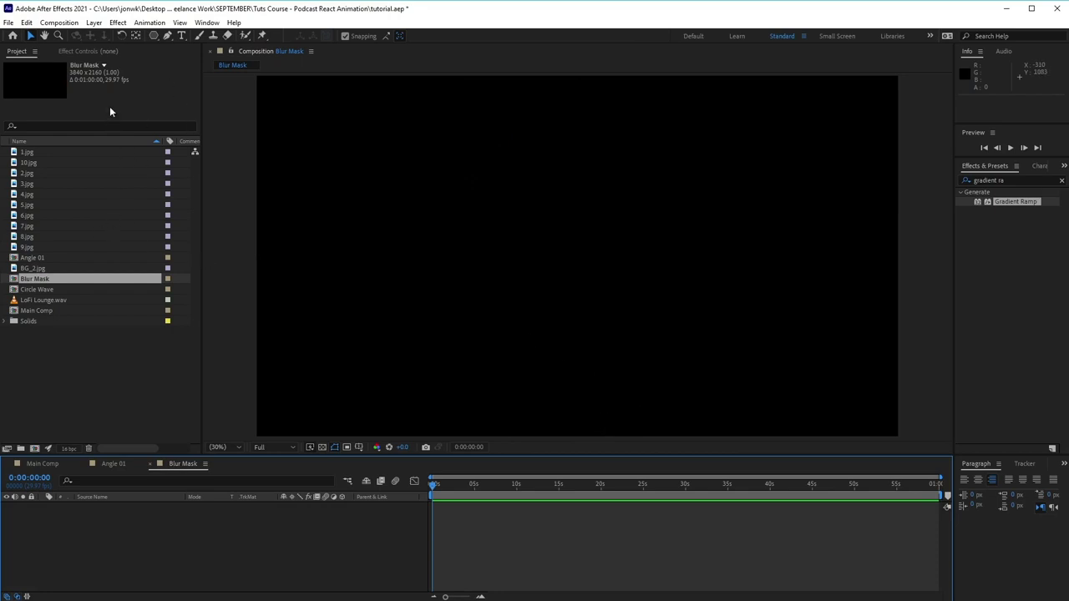
Step: Create a black solid layer in Blur Mask and duplicate it
{"action": "left_click", "coordinate": [93, 22]}
{"action": "mouse_move", "coordinate": [106, 35]}
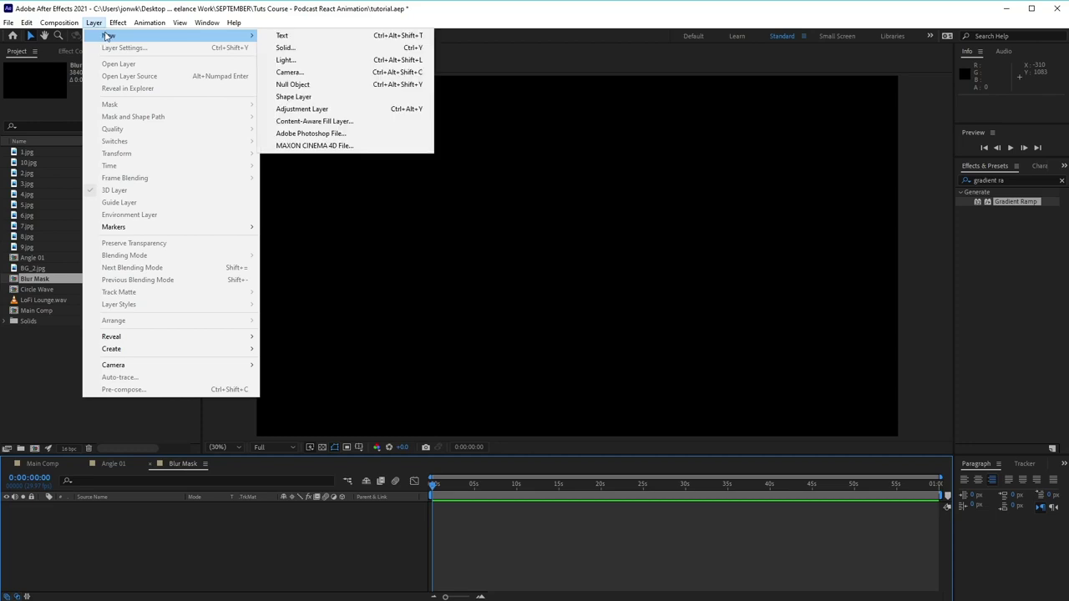
{"action": "left_click", "coordinate": [285, 48]}
{"action": "left_click", "coordinate": [606, 327]}
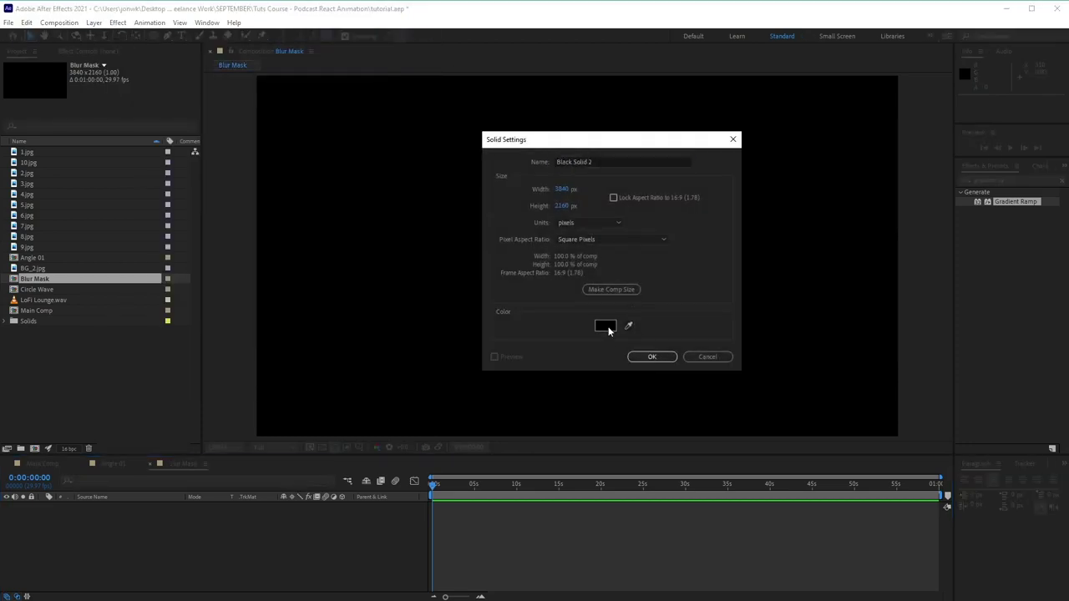
{"action": "left_click", "coordinate": [969, 213]}
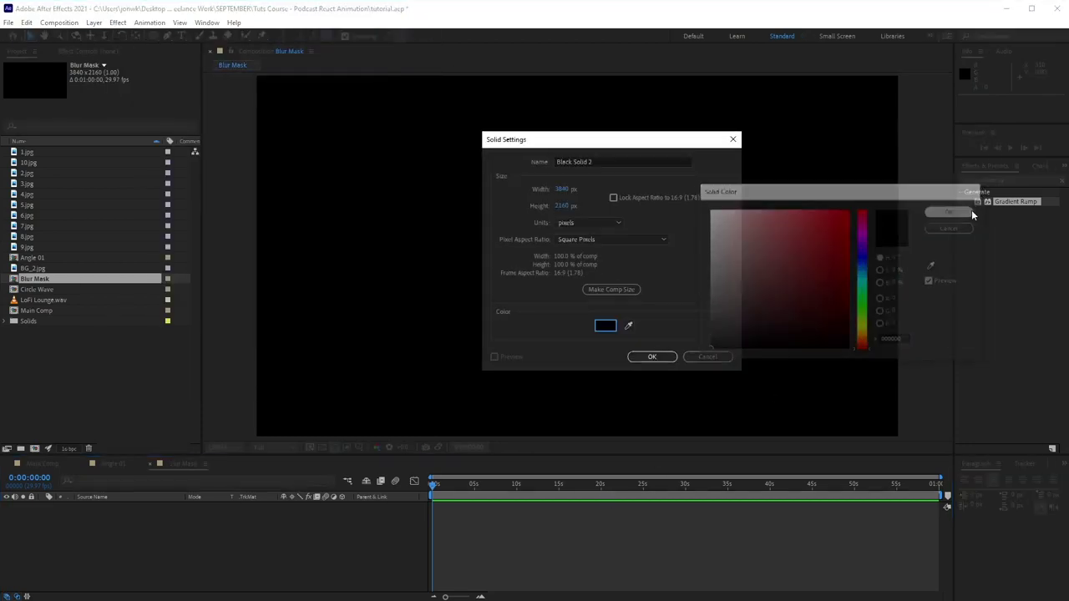
{"action": "left_click", "coordinate": [649, 358]}
{"action": "left_click", "coordinate": [122, 508]}
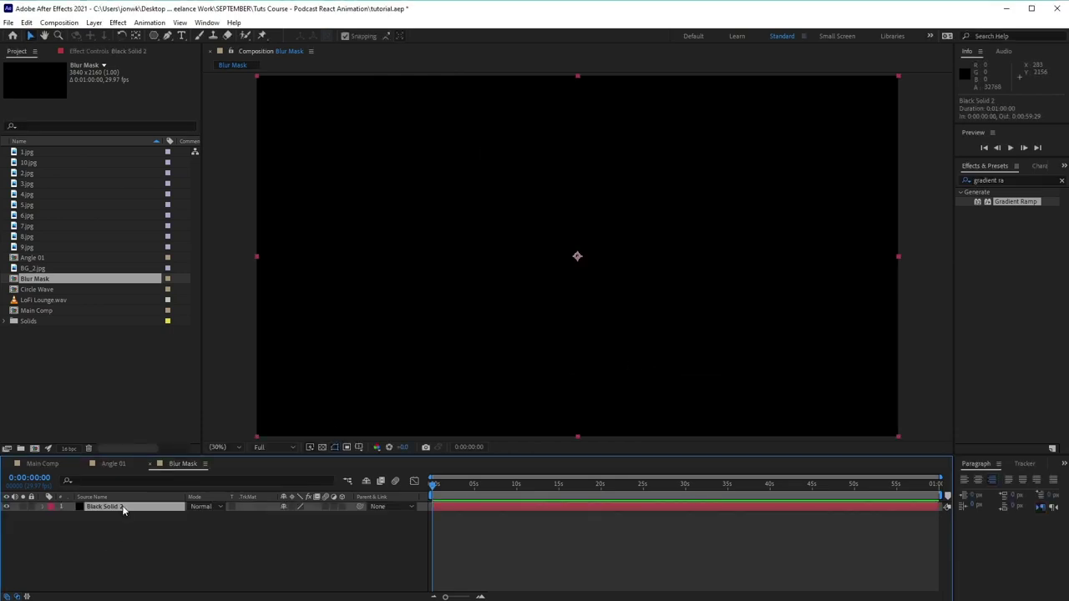
{"action": "key", "text": "ctrl+d"}
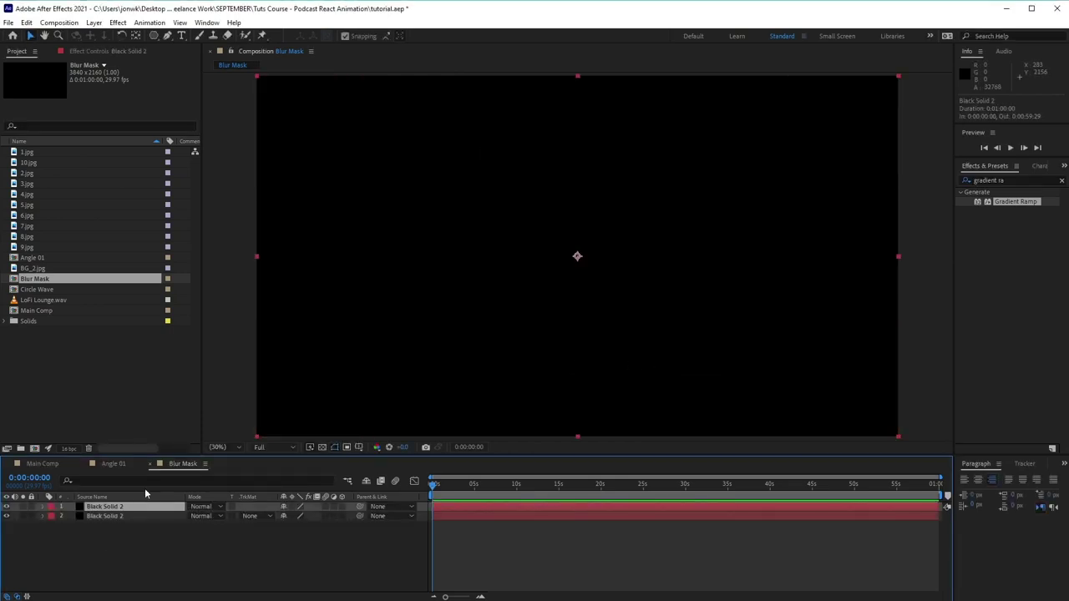
Step: Apply Gradient Ramp to the solid with Start of Ramp 2332,1236 and a black start colour
{"action": "left_click", "coordinate": [1018, 180]}
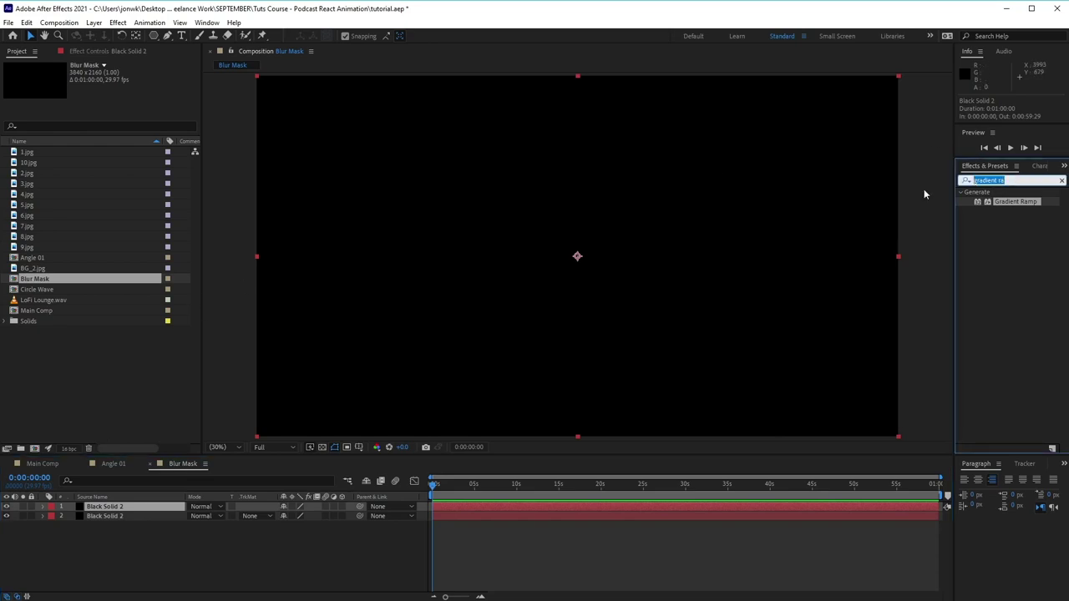
{"action": "type", "text": "gradient"}
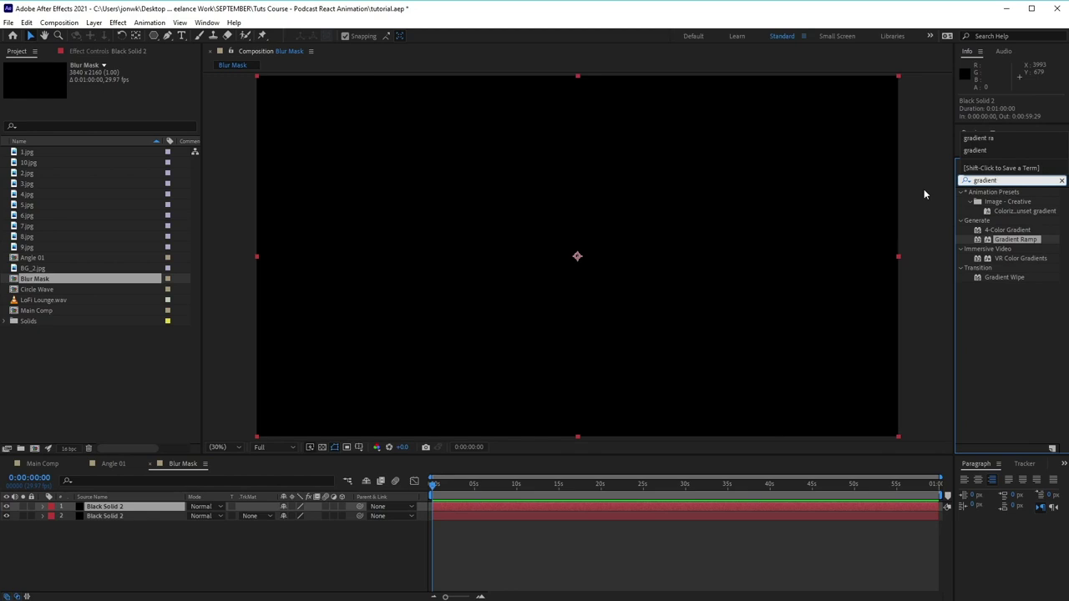
{"action": "double_click", "coordinate": [1014, 239]}
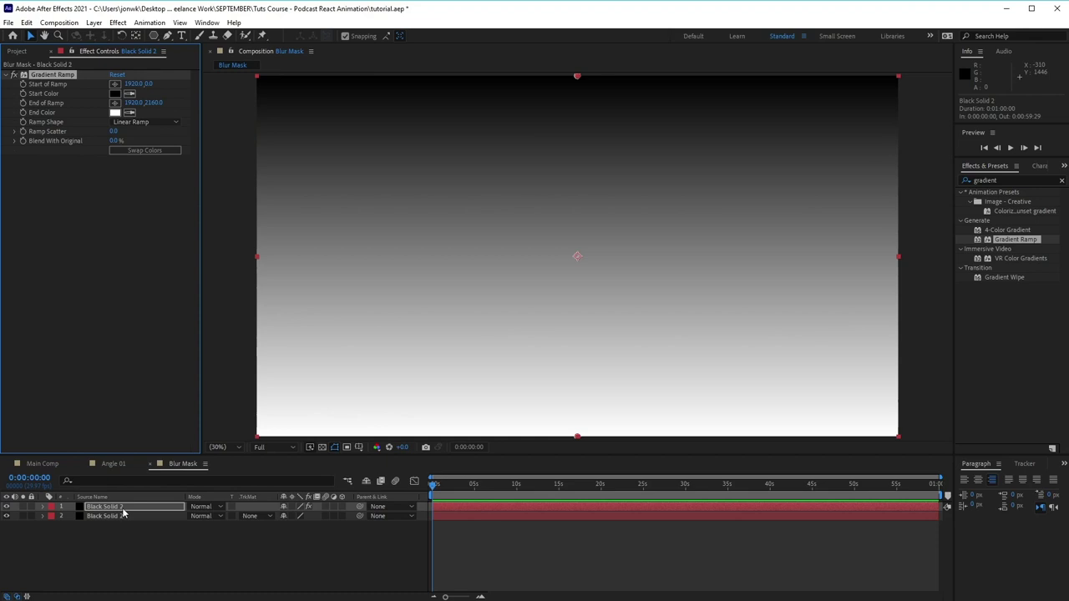
{"action": "left_click", "coordinate": [132, 84]}
{"action": "type", "text": "2332"}
{"action": "key", "text": "Tab"}
{"action": "type", "text": "1236"}
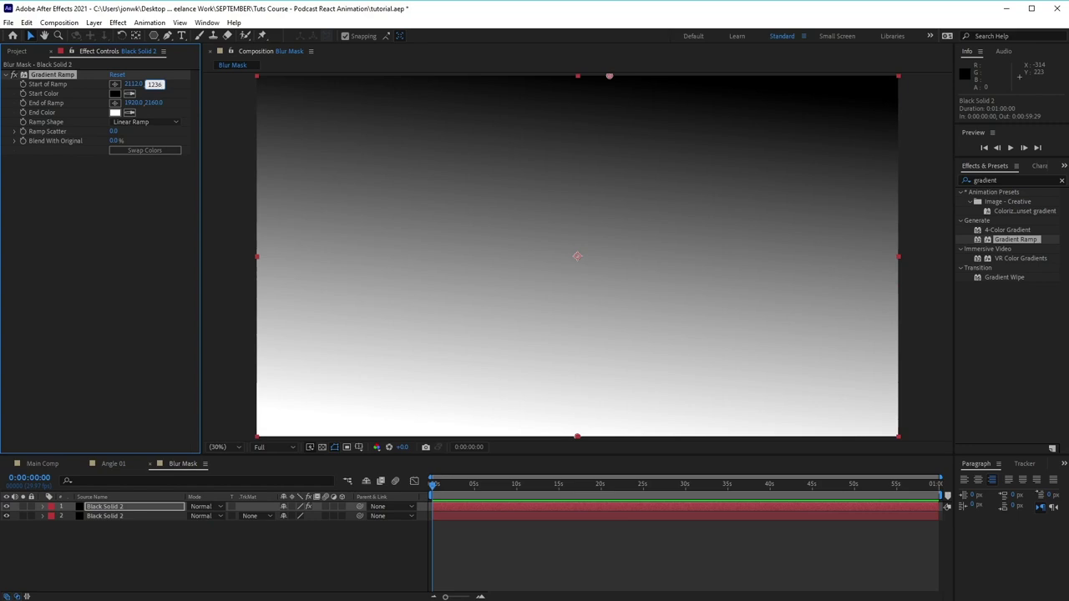
{"action": "left_click", "coordinate": [115, 94]}
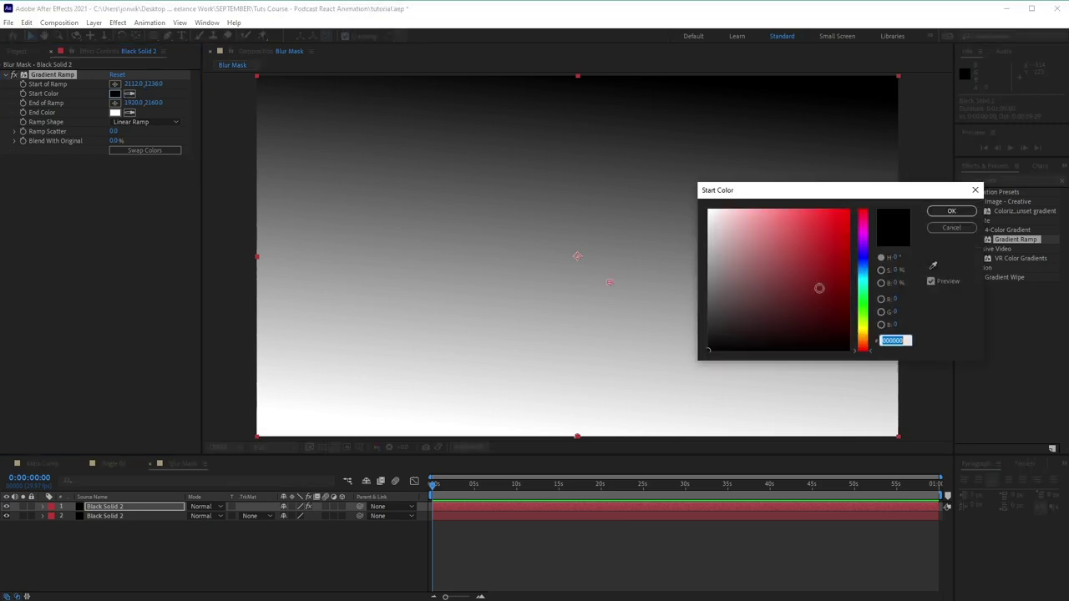
{"action": "left_click", "coordinate": [951, 211]}
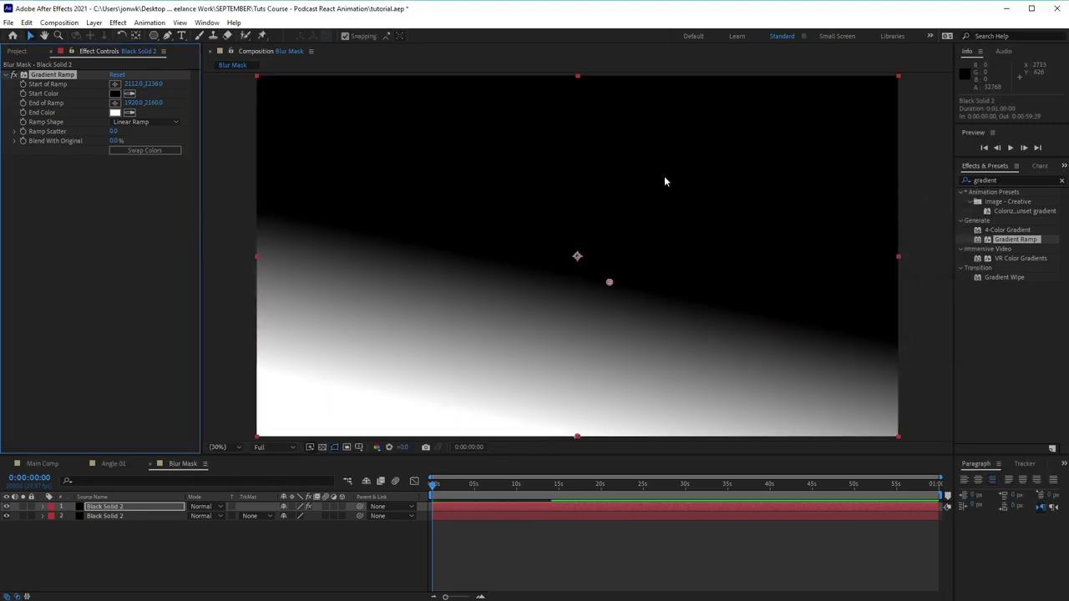
Step: Set the ramp's End of Ramp to 1104,2510 with a white end colour
{"action": "left_click", "coordinate": [134, 103]}
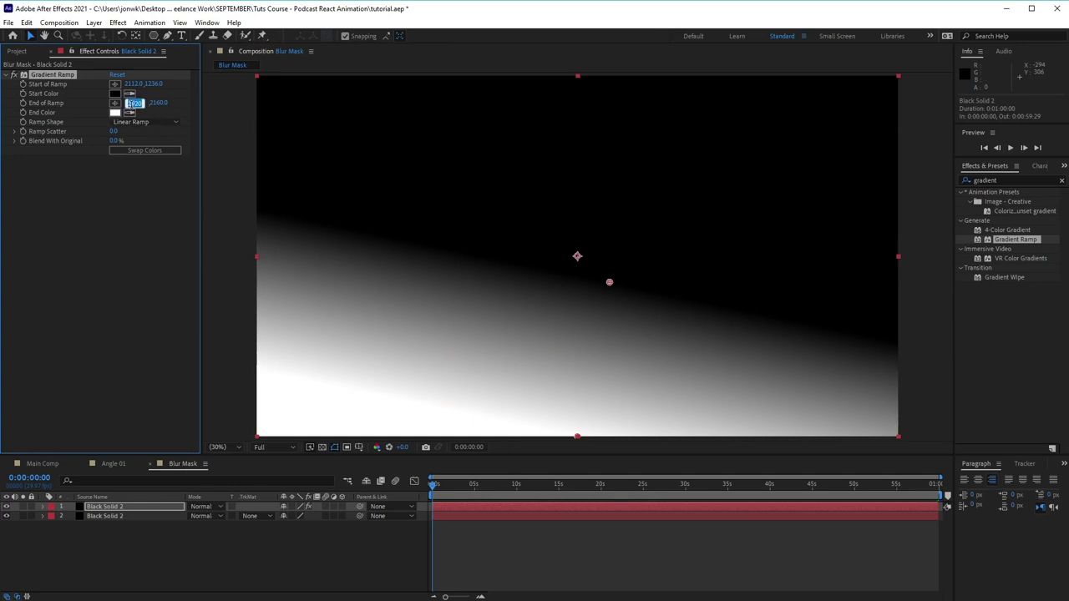
{"action": "type", "text": "1104"}
{"action": "key", "text": "Tab"}
{"action": "type", "text": "2510"}
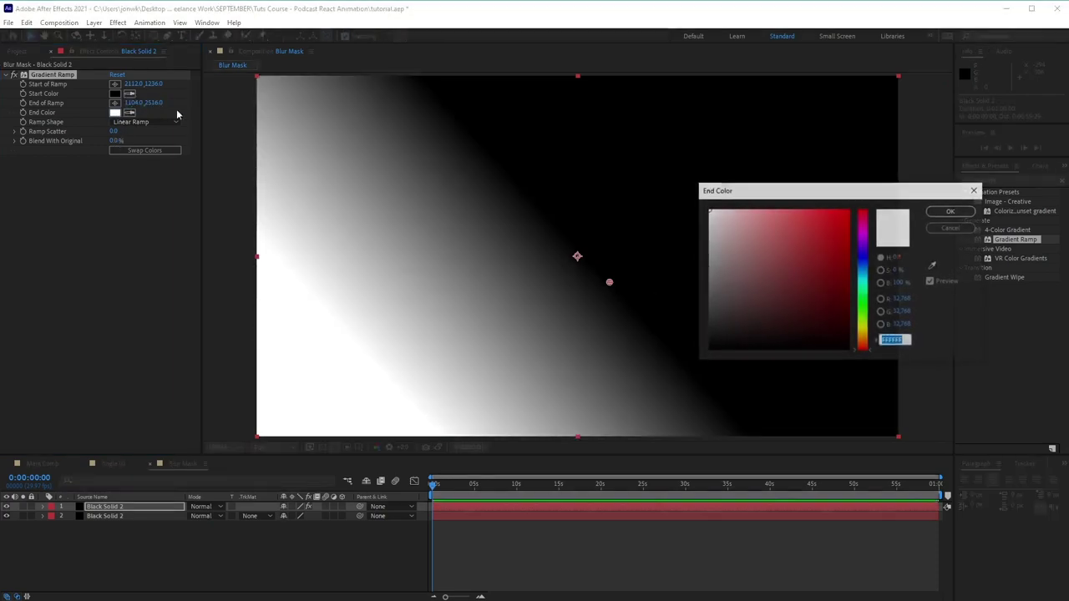
{"action": "left_click", "coordinate": [116, 112]}
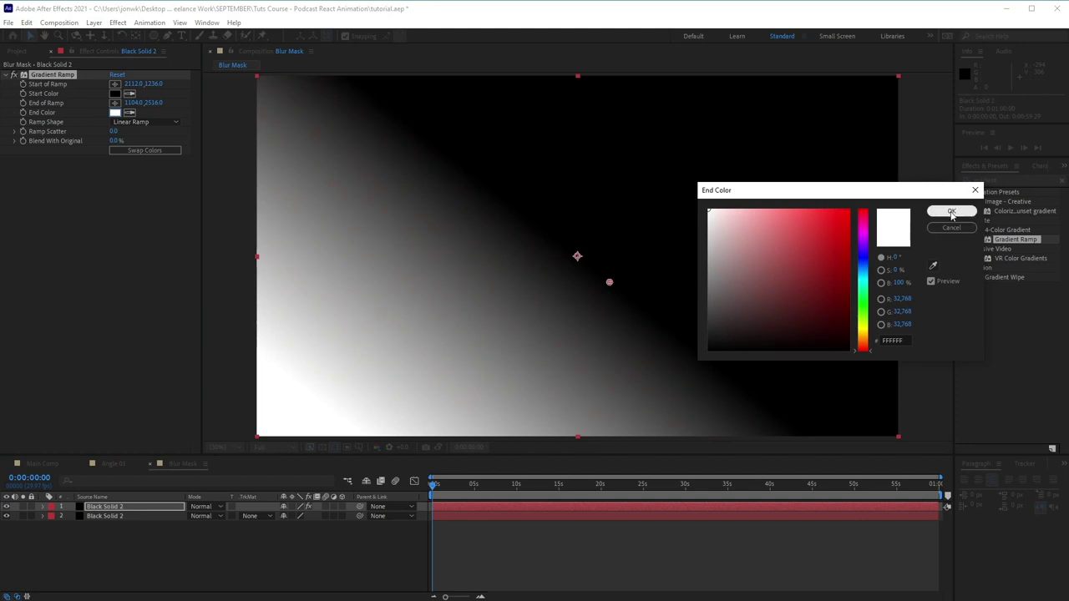
{"action": "left_click", "coordinate": [952, 212]}
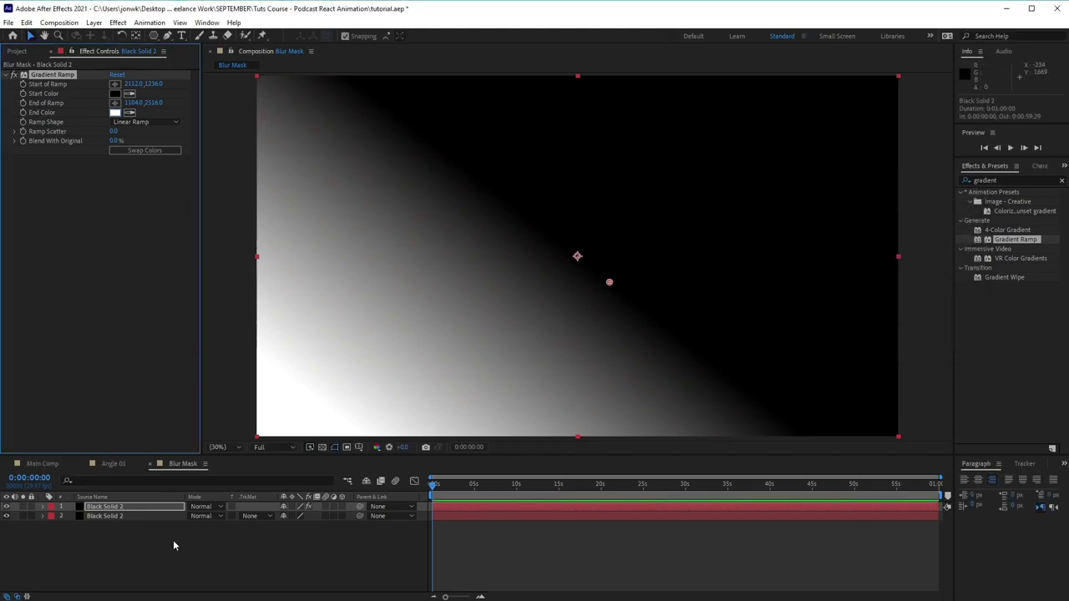
Step: Set the top gradient layer to Screen blending and duplicate it
{"action": "left_click", "coordinate": [139, 508]}
{"action": "left_click", "coordinate": [203, 507]}
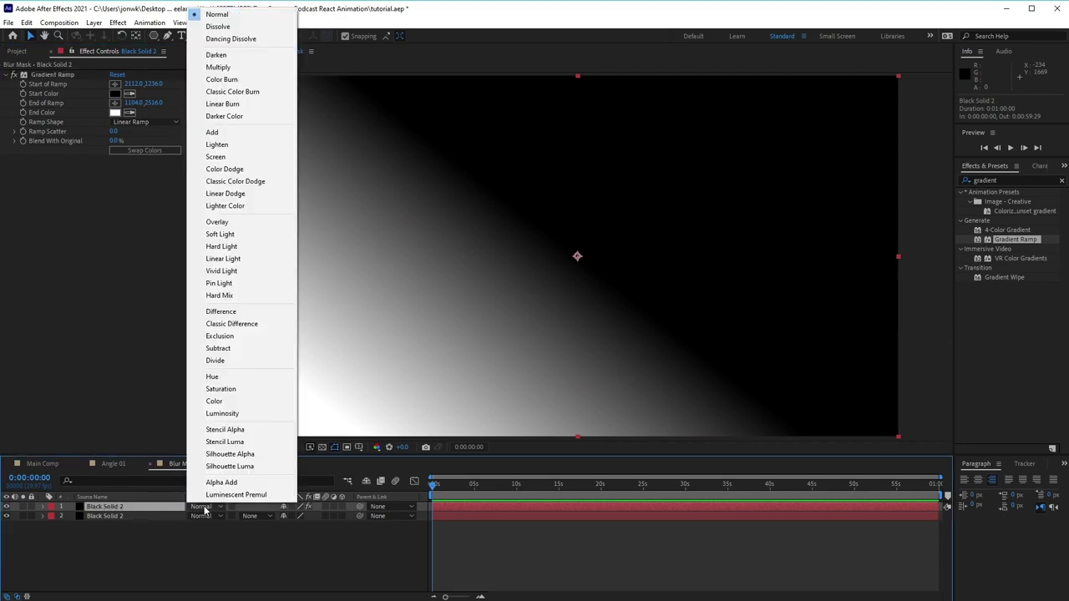
{"action": "left_click", "coordinate": [256, 159]}
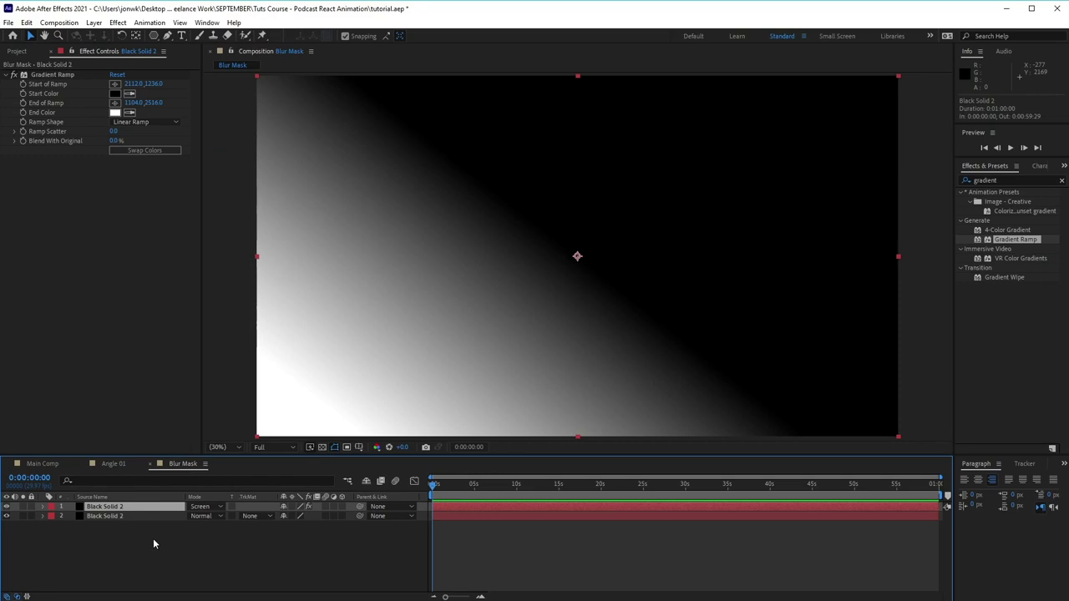
{"action": "key", "text": "ctrl+d"}
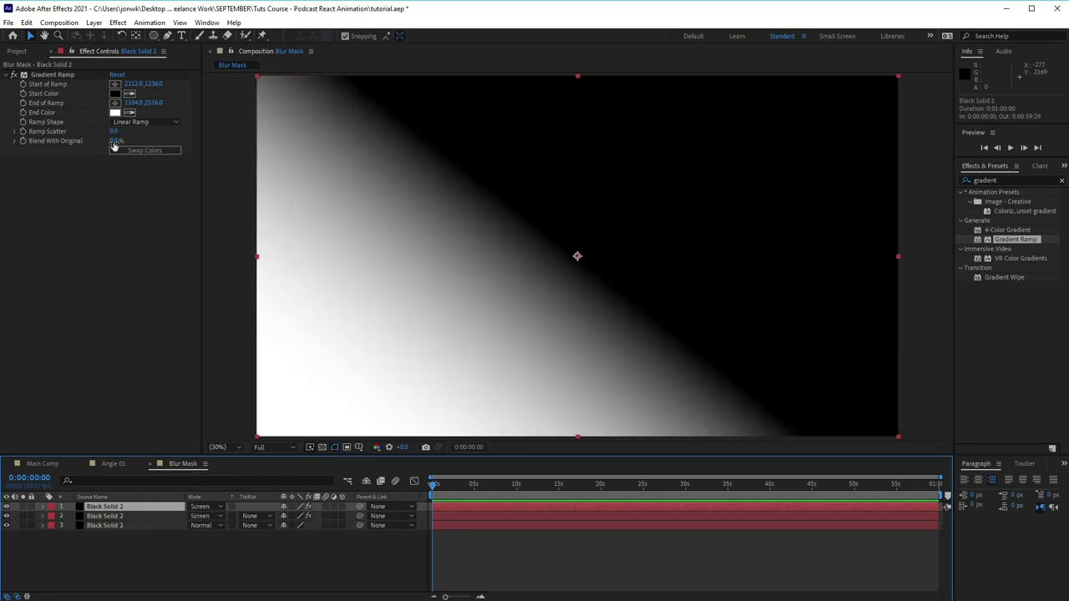
Step: Make the duplicate's ramp run from 2176,1124 to 2984,172, then return to Angle 01
{"action": "left_click", "coordinate": [135, 84]}
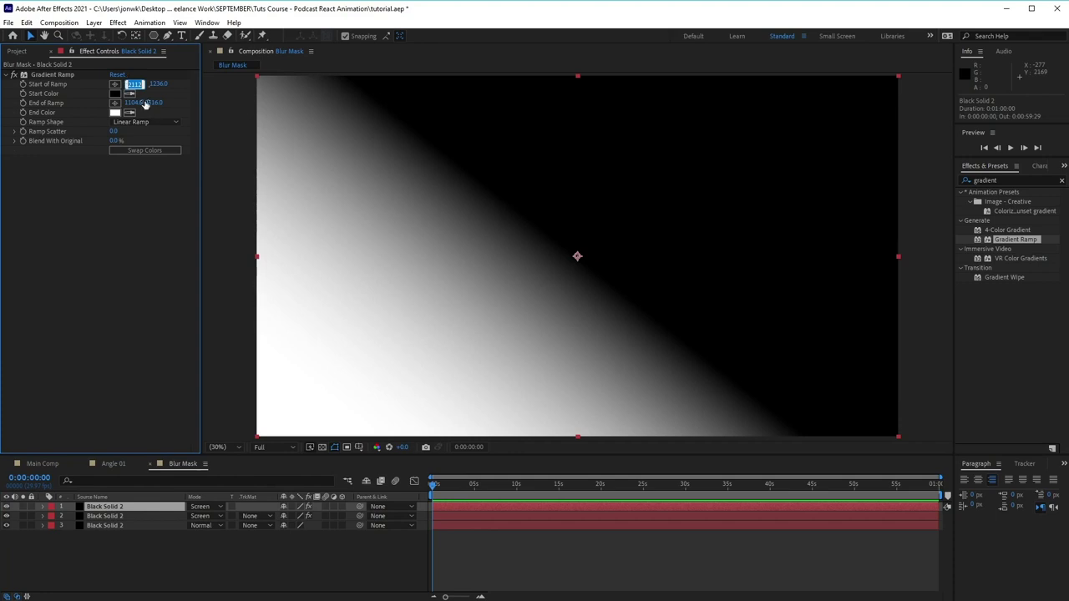
{"action": "type", "text": "2176"}
{"action": "key", "text": "Tab"}
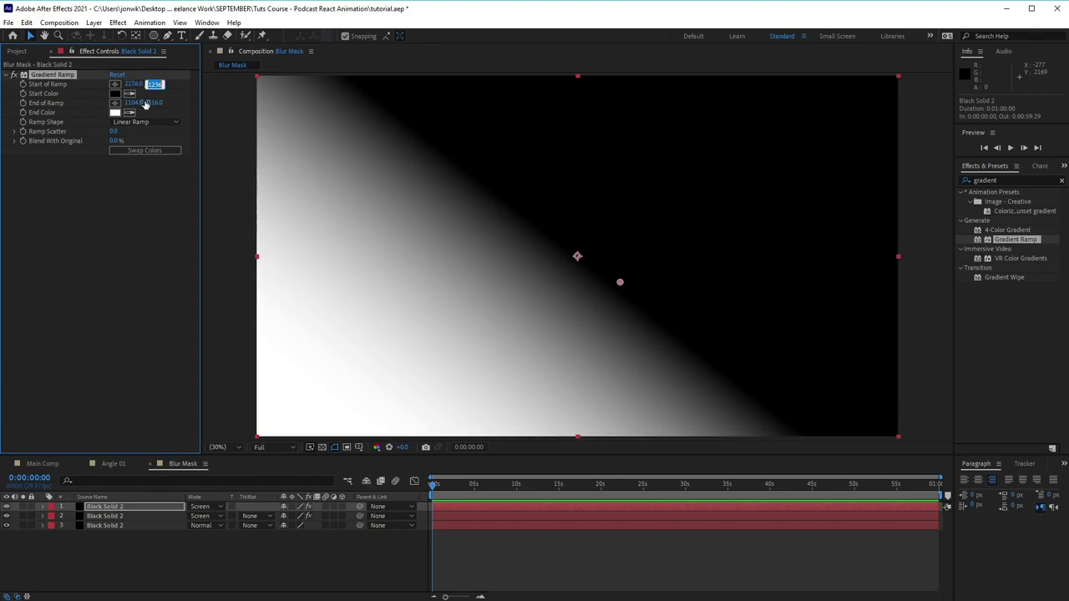
{"action": "type", "text": "1124"}
{"action": "key", "text": "Tab"}
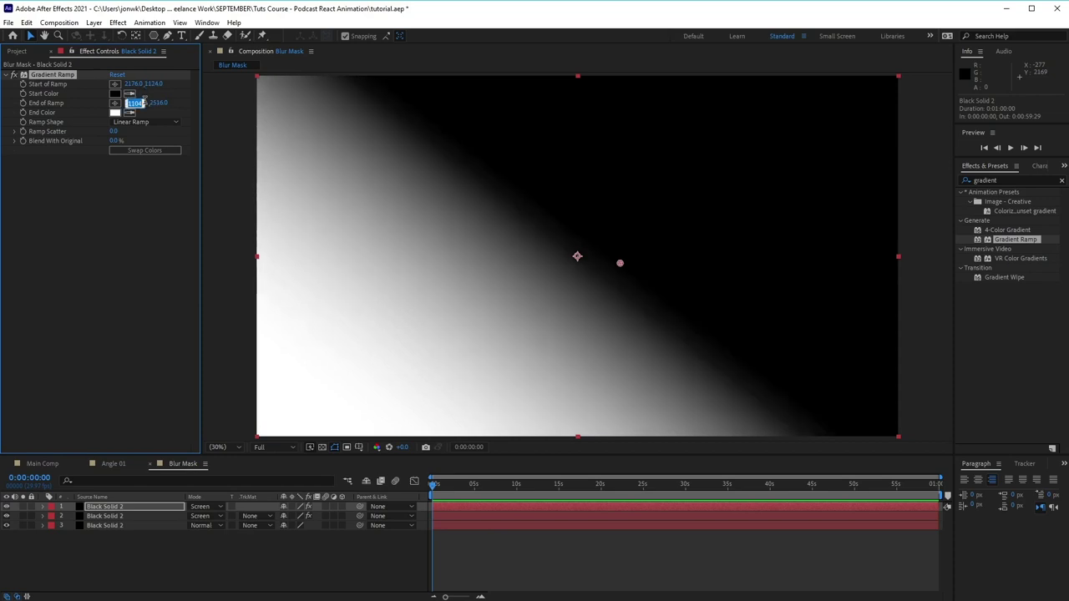
{"action": "type", "text": "2984"}
{"action": "key", "text": "Tab"}
{"action": "type", "text": "172"}
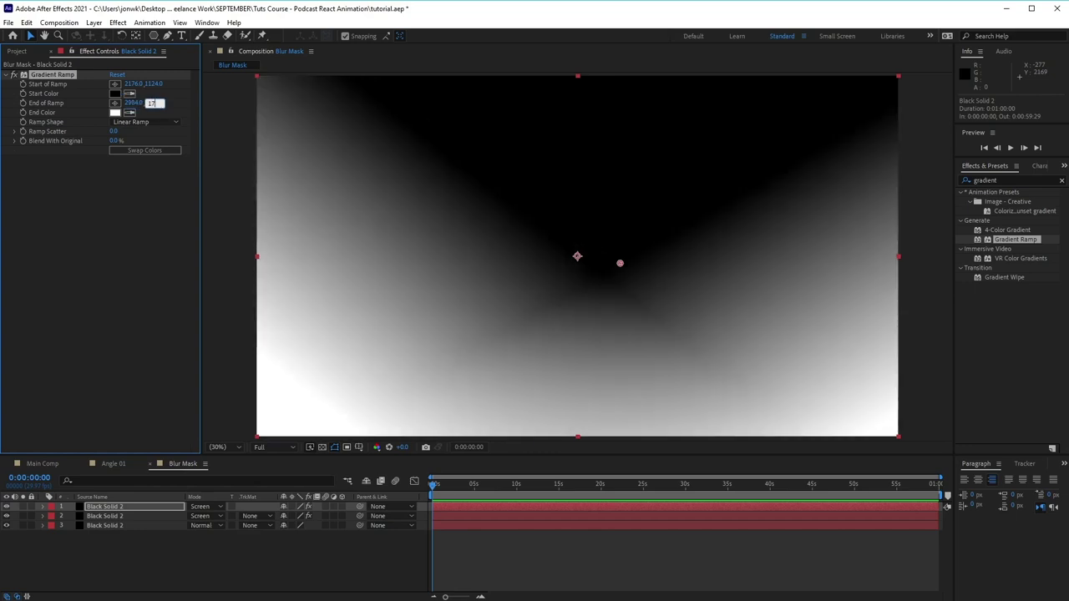
{"action": "key", "text": "Return"}
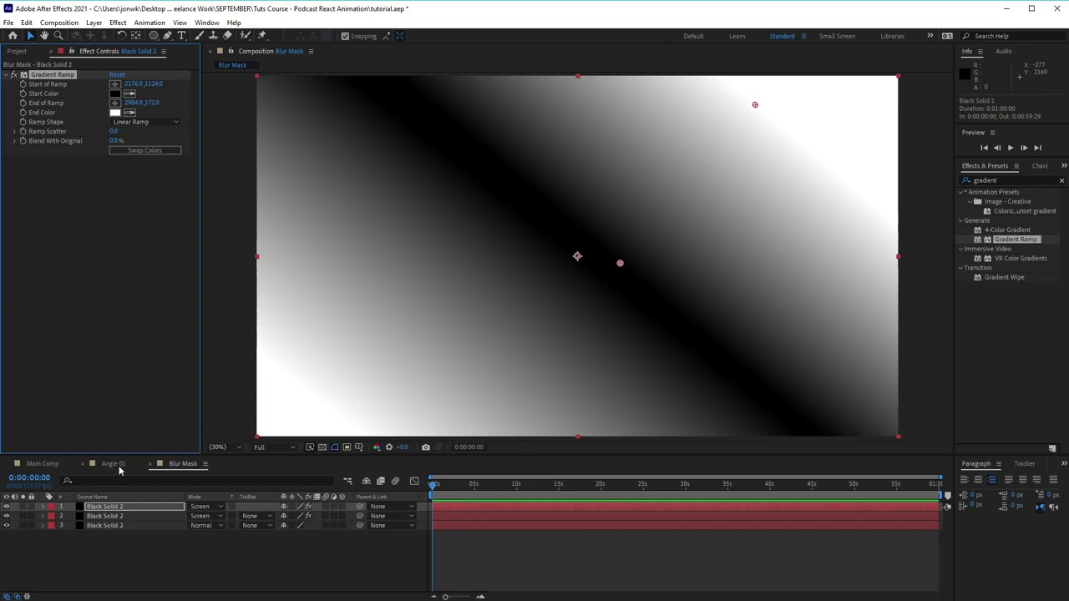
{"action": "left_click", "coordinate": [113, 464]}
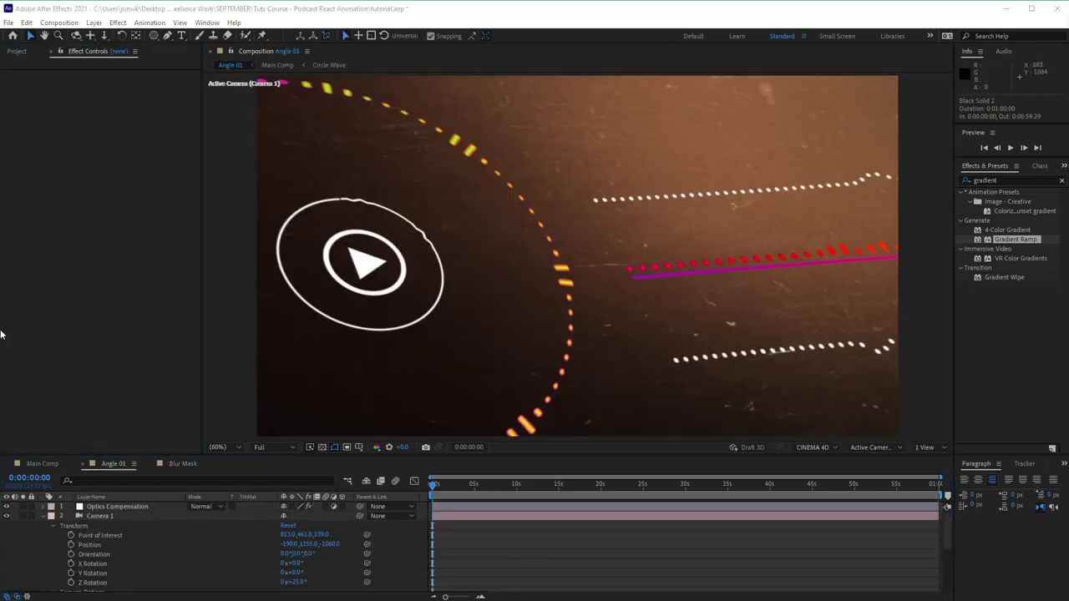
Step: Add the Blur Mask comp to Angle 01 below Camera 1 and hide its visibility
{"action": "left_click", "coordinate": [16, 52]}
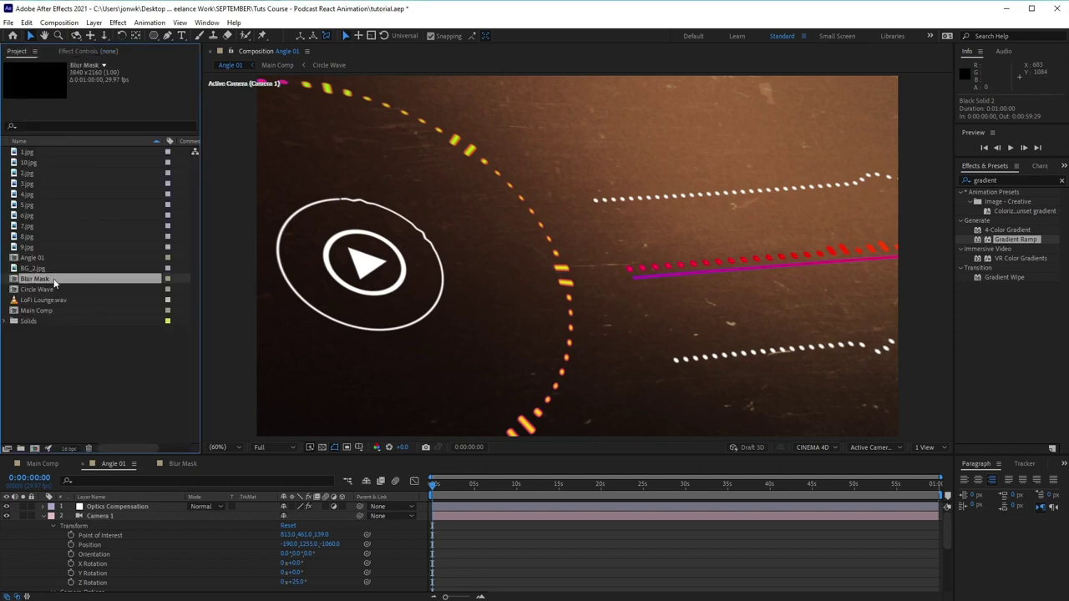
{"action": "left_click_drag", "start_coordinate": [54, 284], "coordinate": [174, 582]}
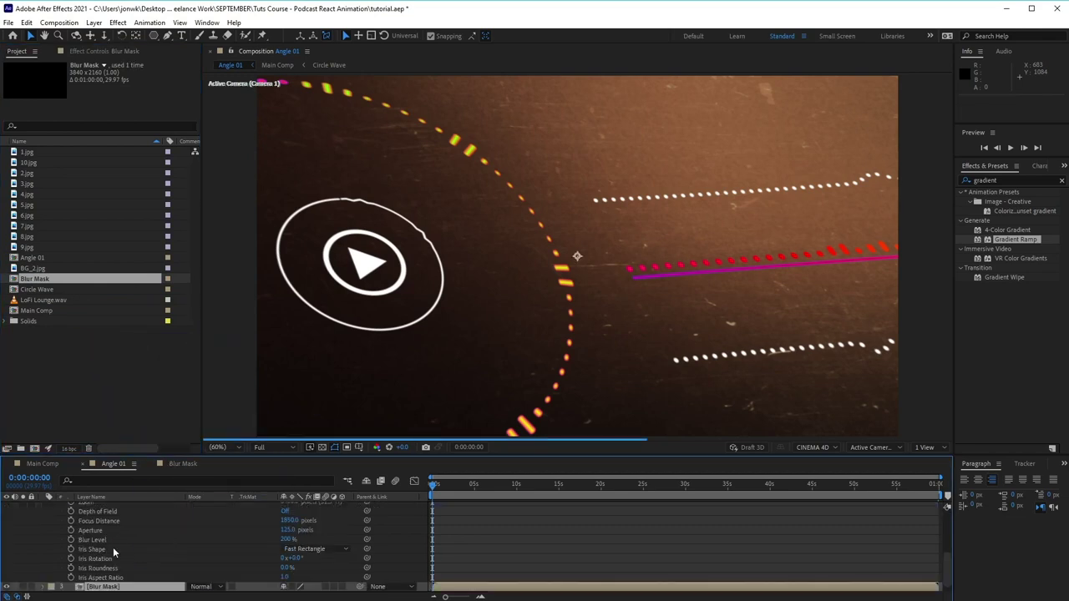
{"action": "scroll", "coordinate": [50, 524], "scroll_direction": "up", "scroll_amount": 2}
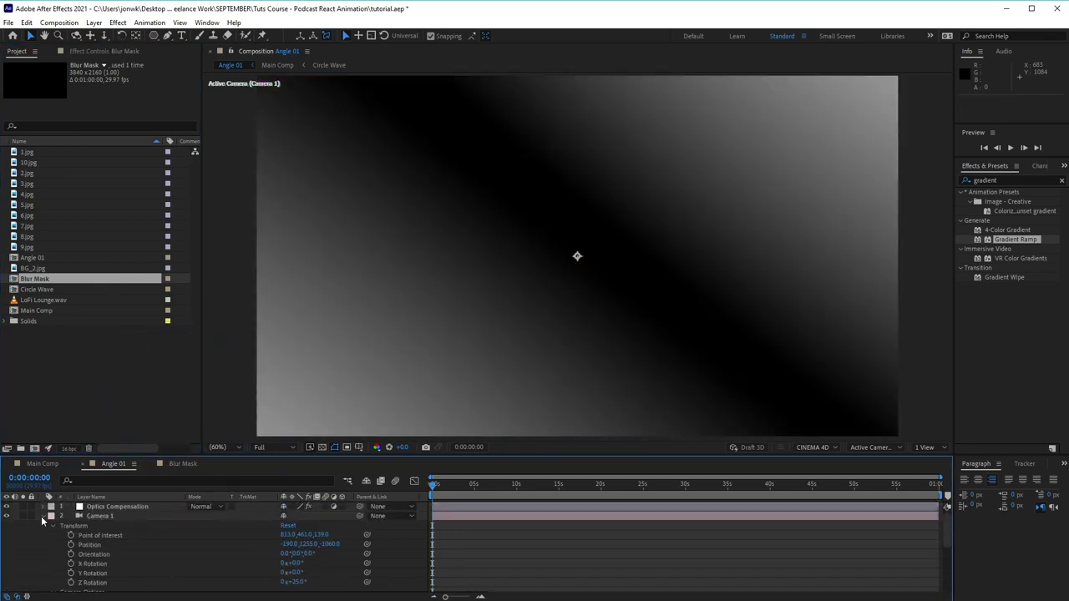
{"action": "left_click", "coordinate": [43, 517]}
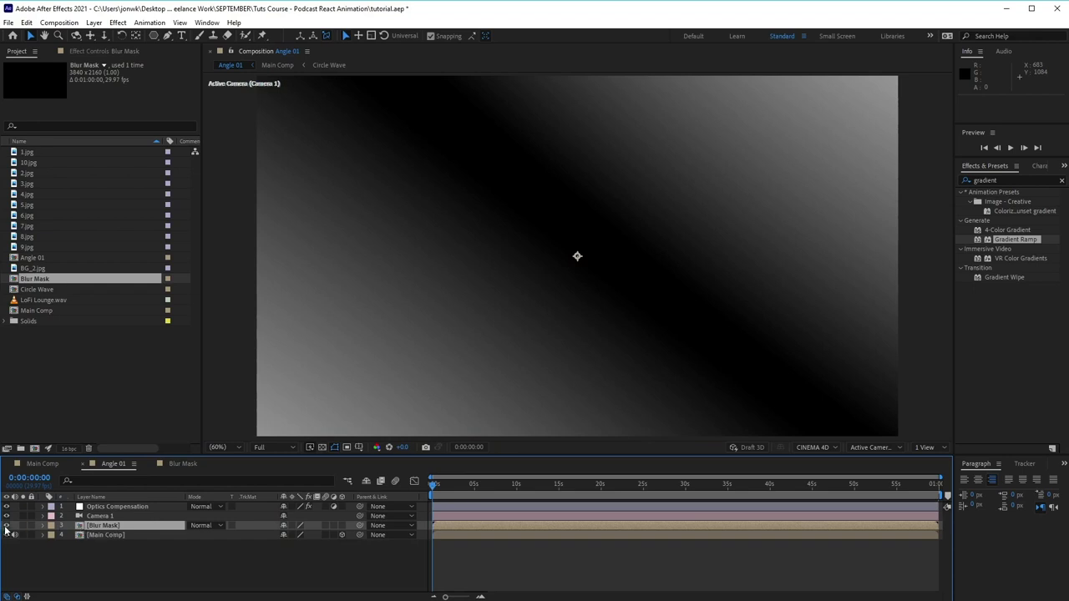
{"action": "left_click", "coordinate": [6, 526]}
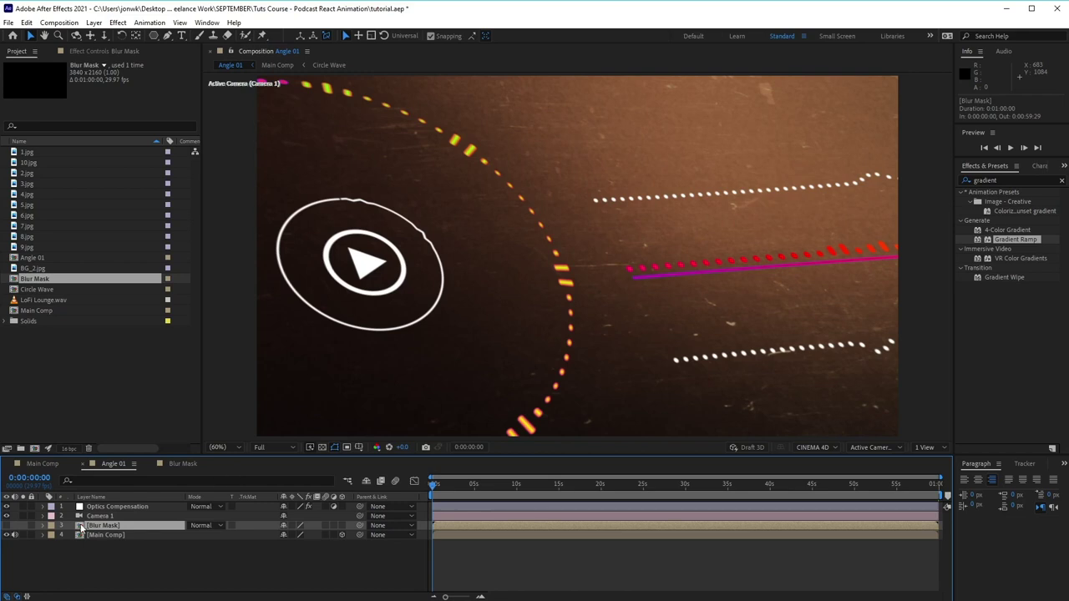
{"action": "left_click", "coordinate": [103, 509]}
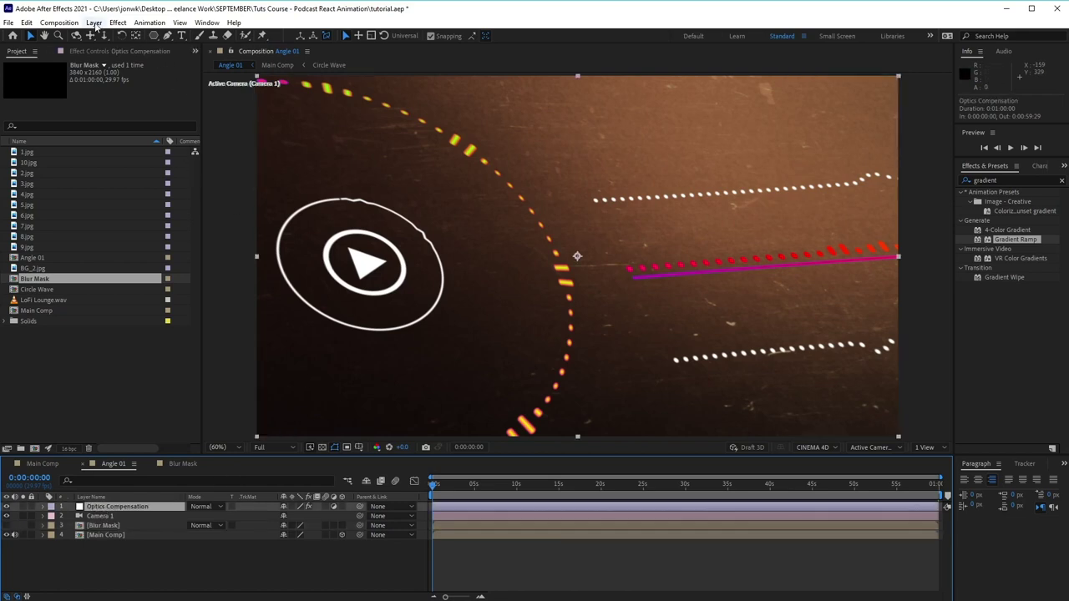
Step: Add a new adjustment layer to Angle 01 and rename it Lens Blur
{"action": "left_click", "coordinate": [95, 23]}
{"action": "mouse_move", "coordinate": [113, 36]}
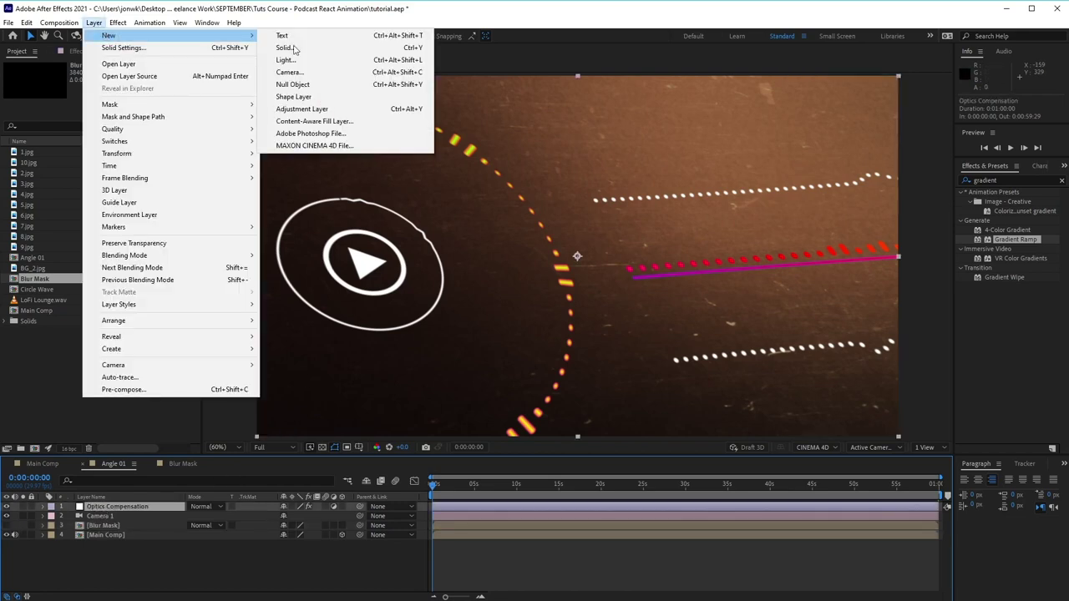
{"action": "left_click", "coordinate": [362, 109]}
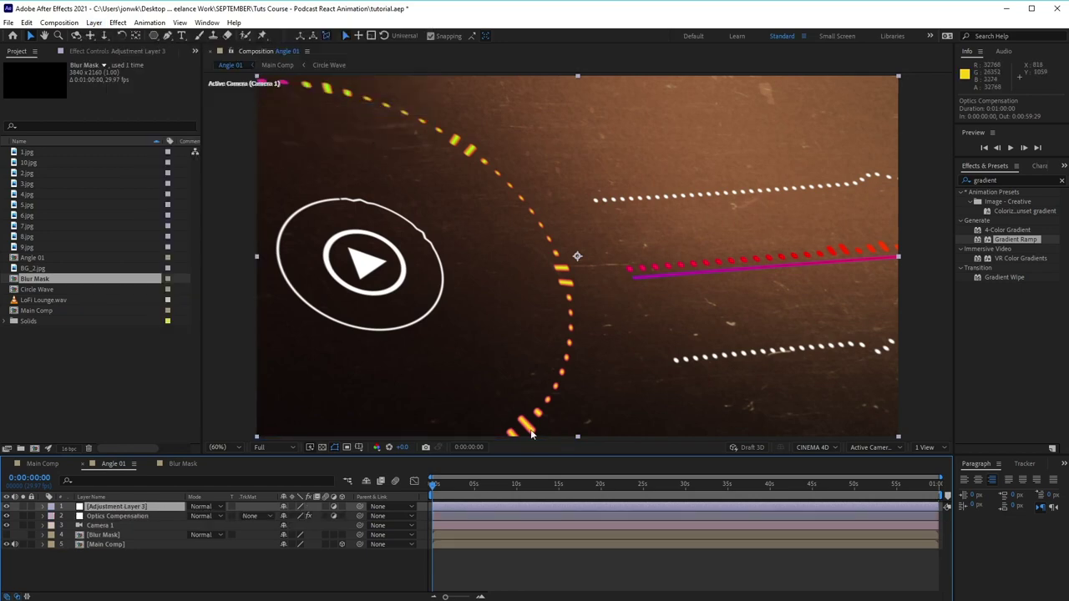
{"action": "left_click", "coordinate": [144, 509]}
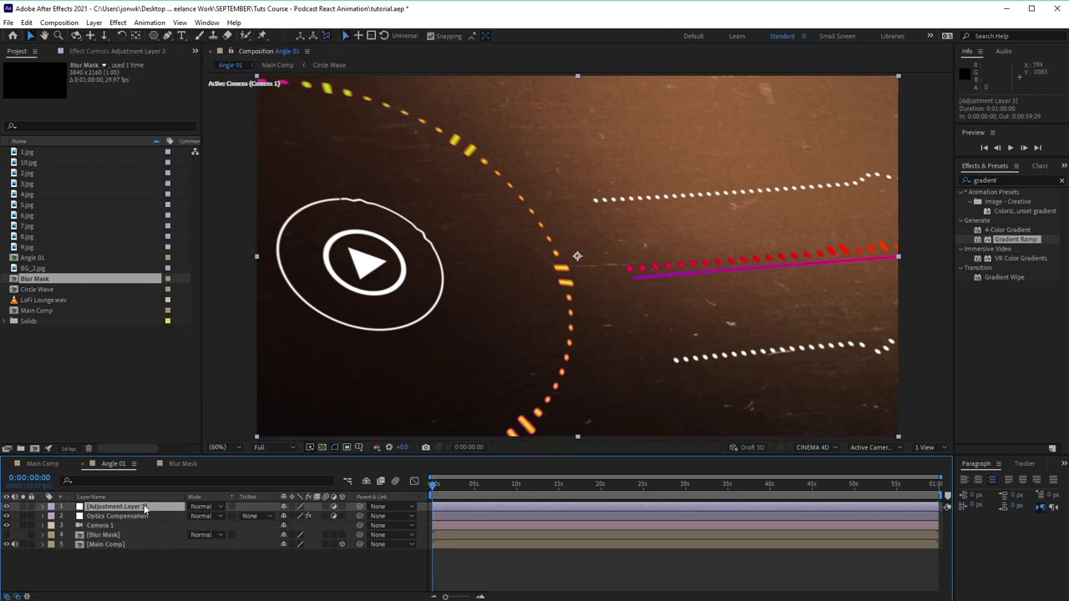
{"action": "key", "text": "Return"}
{"action": "type", "text": "Lens"}
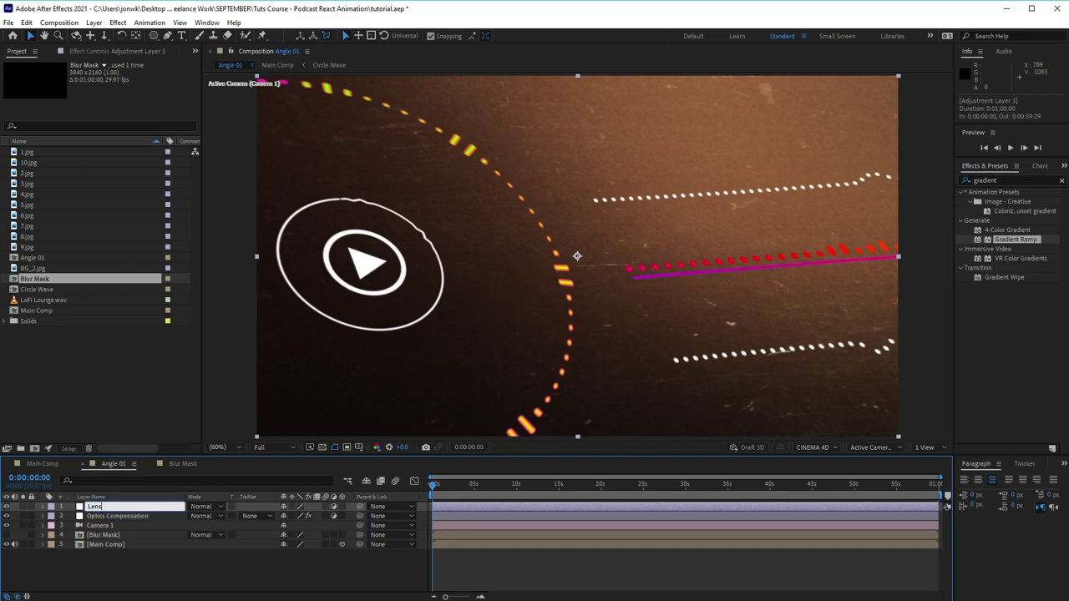
{"action": "type", "text": " Blur"}
{"action": "key", "text": "Return"}
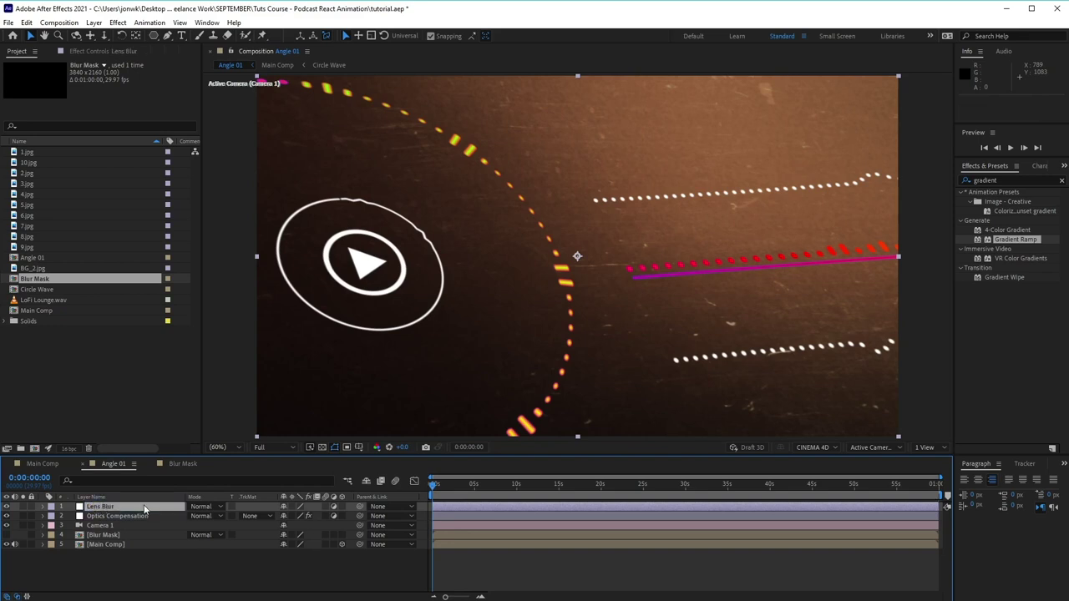
Step: Apply the Camera Lens Blur effect to the Lens Blur layer
{"action": "left_click", "coordinate": [1009, 179]}
{"action": "double_click", "coordinate": [1009, 179]}
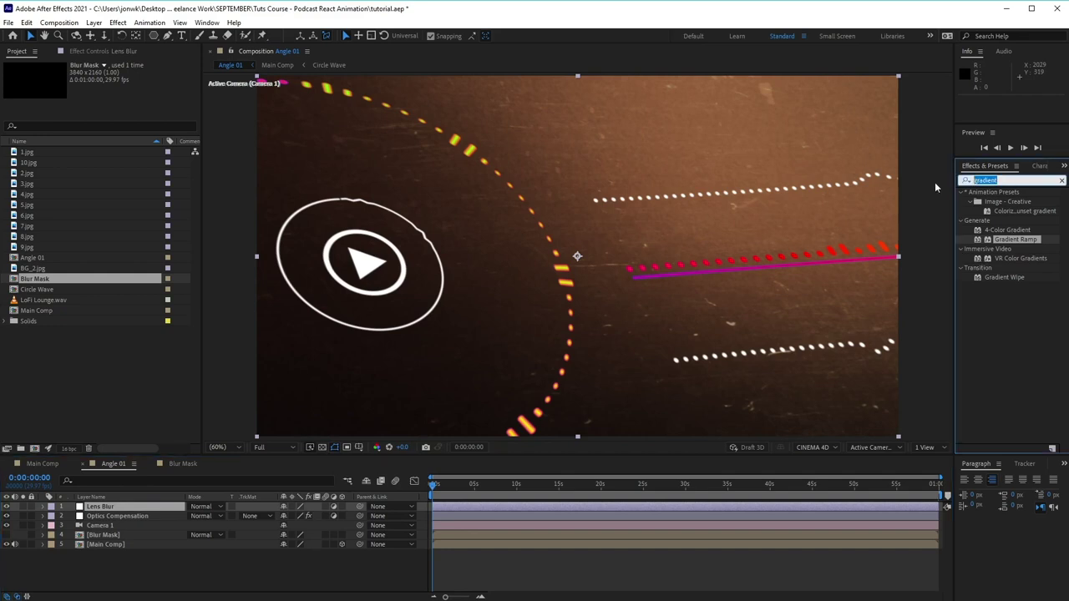
{"action": "type", "text": "camera"}
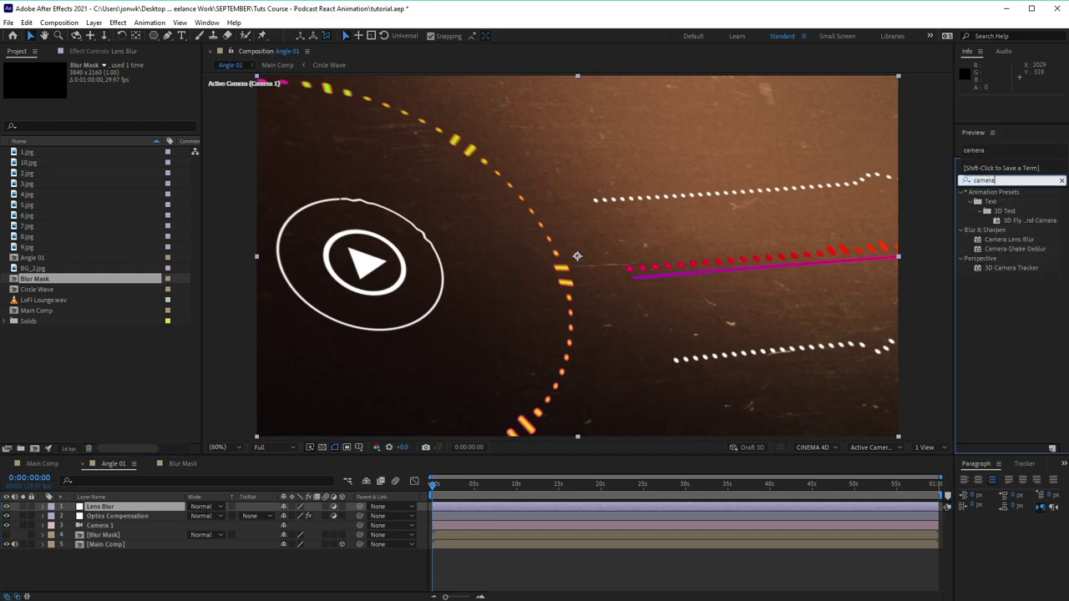
{"action": "type", "text": " lensbl"}
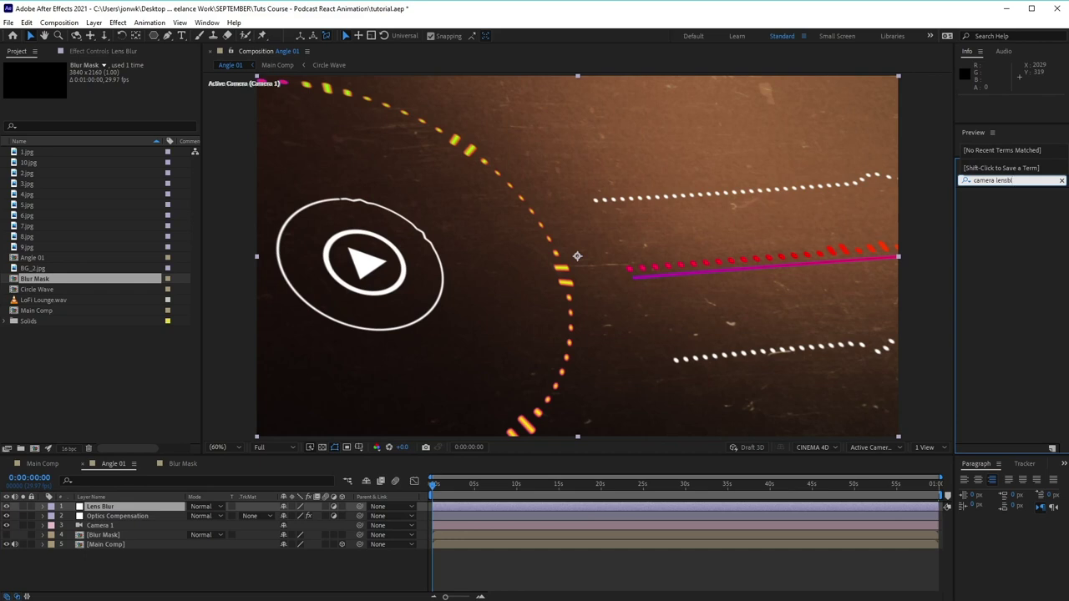
{"action": "key", "text": "BackSpace"}
{"action": "key", "text": "BackSpace"}
{"action": "double_click", "coordinate": [1008, 203]}
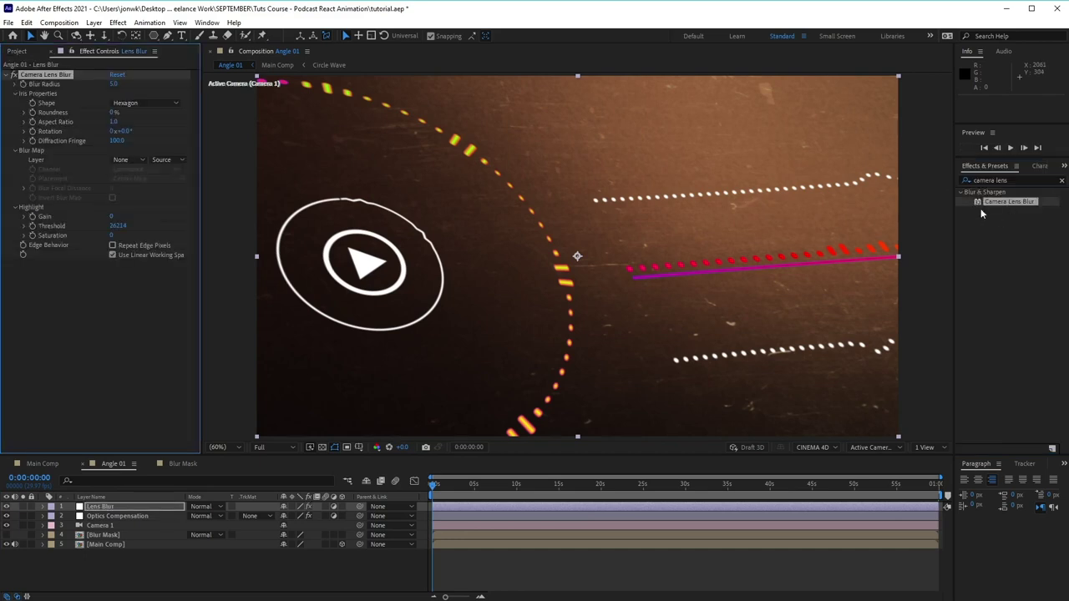
Step: Set Camera Lens Blur's Blur Radius to 20, keeping Hexagon iris and Diffraction Fringe 100
{"action": "left_click", "coordinate": [127, 507]}
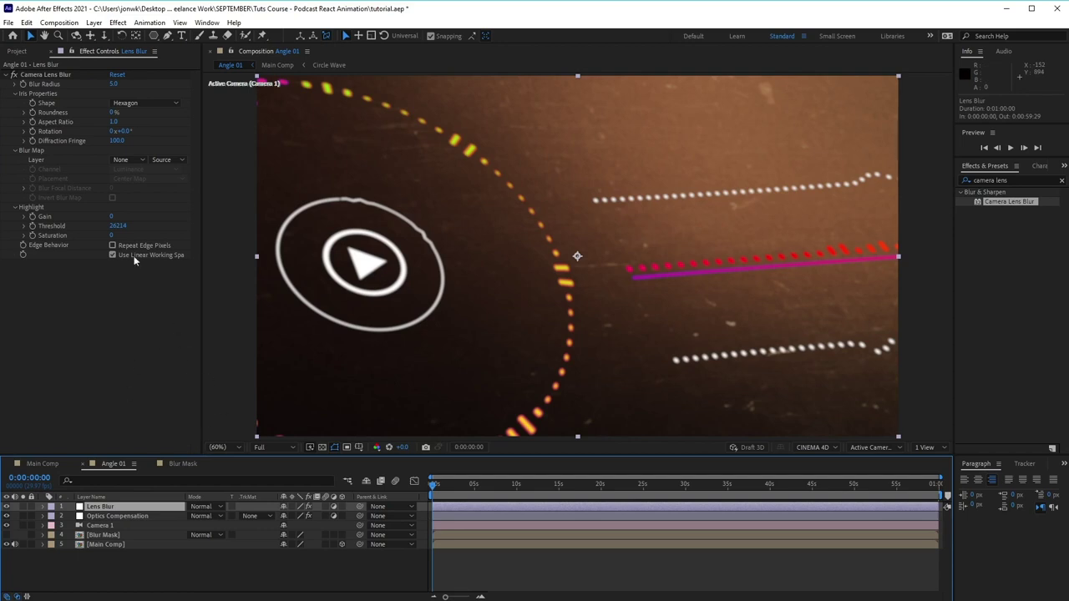
{"action": "left_click", "coordinate": [94, 50]}
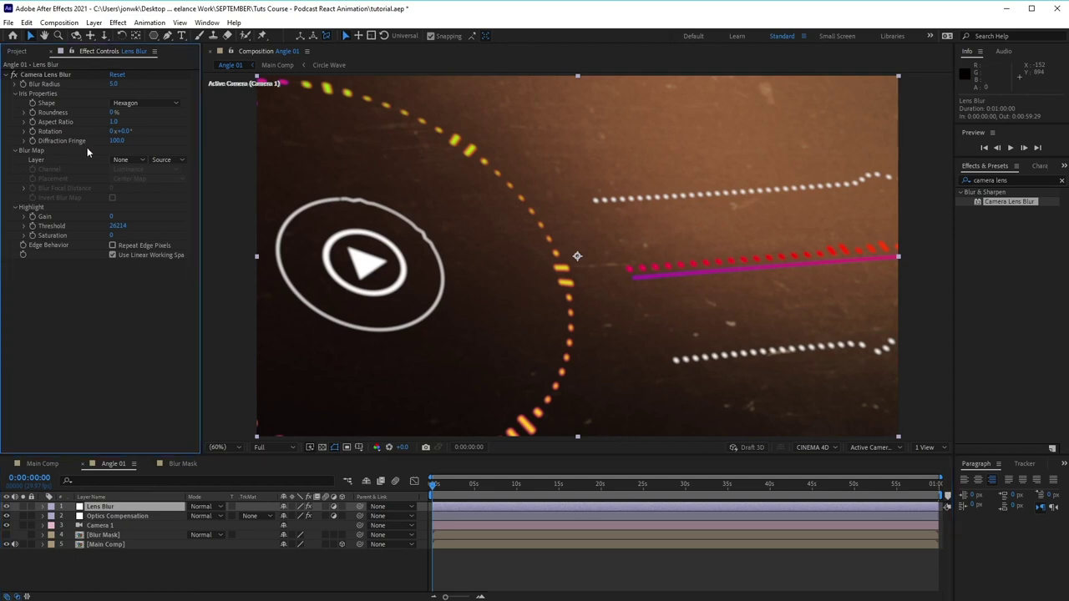
{"action": "left_click", "coordinate": [114, 84]}
{"action": "type", "text": "20"}
{"action": "key", "text": "Return"}
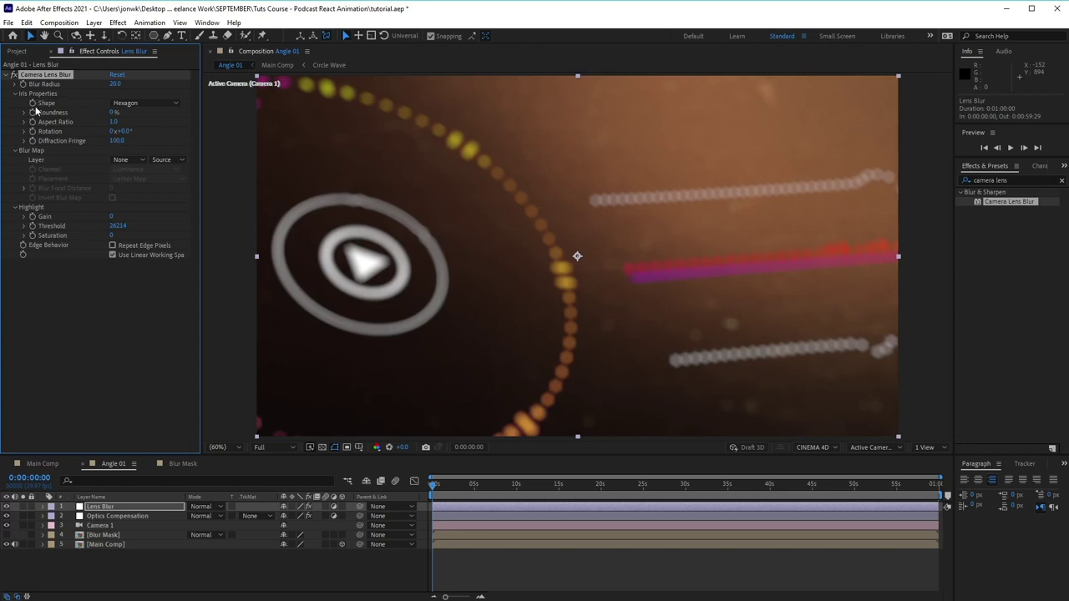
{"action": "left_click", "coordinate": [129, 106]}
{"action": "left_click", "coordinate": [135, 148]}
{"action": "left_click", "coordinate": [117, 140]}
{"action": "left_click", "coordinate": [139, 143]}
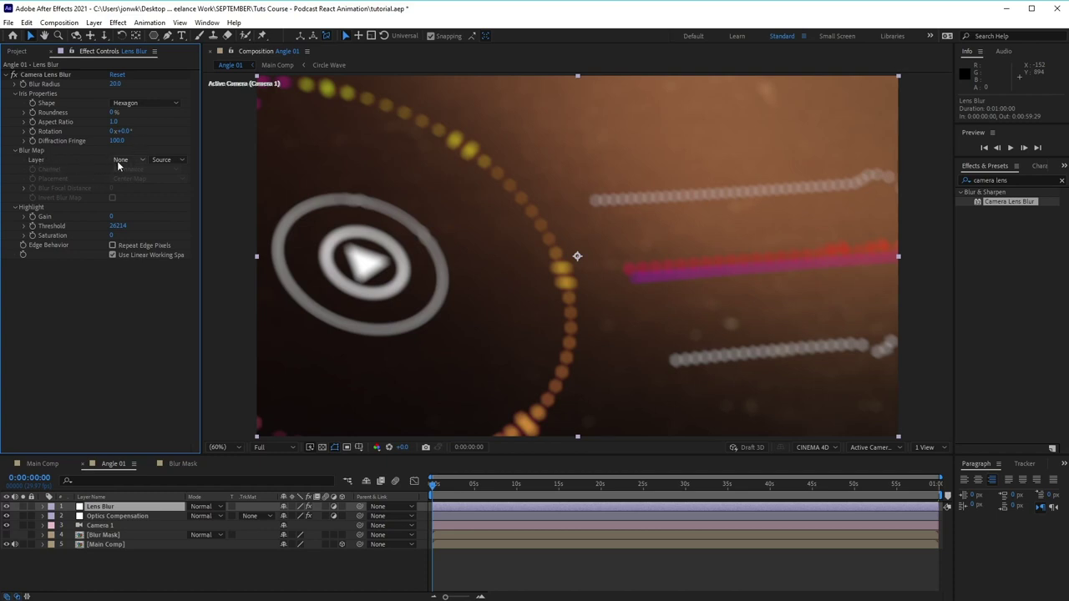
Step: Use Blur Mask as the Blur Map Layer, adjust Highlight Threshold, and enable Use Linear Working Space
{"action": "left_click", "coordinate": [119, 162]}
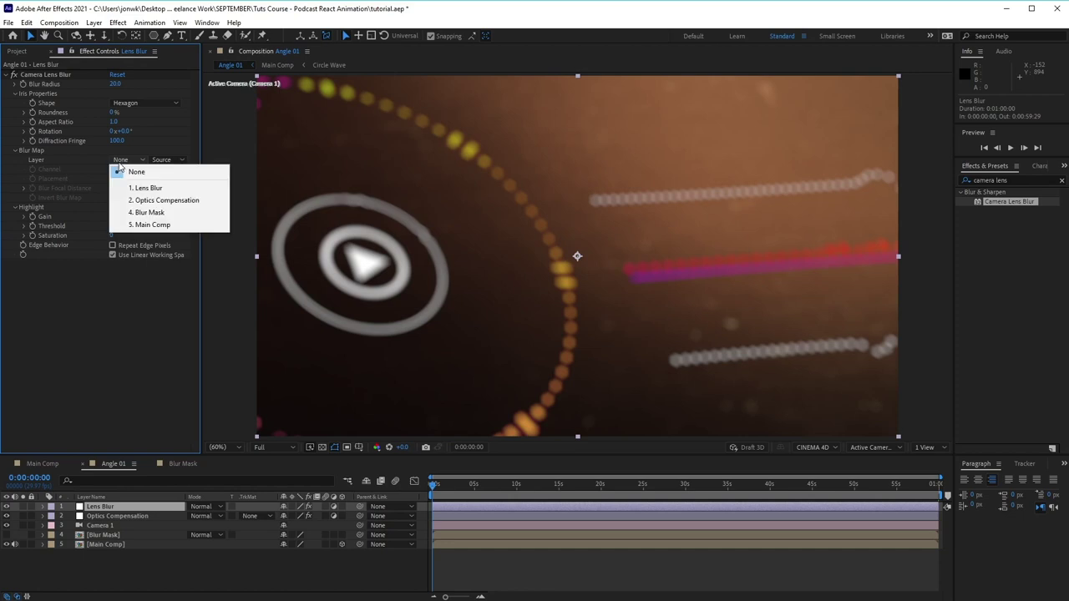
{"action": "left_click", "coordinate": [170, 213]}
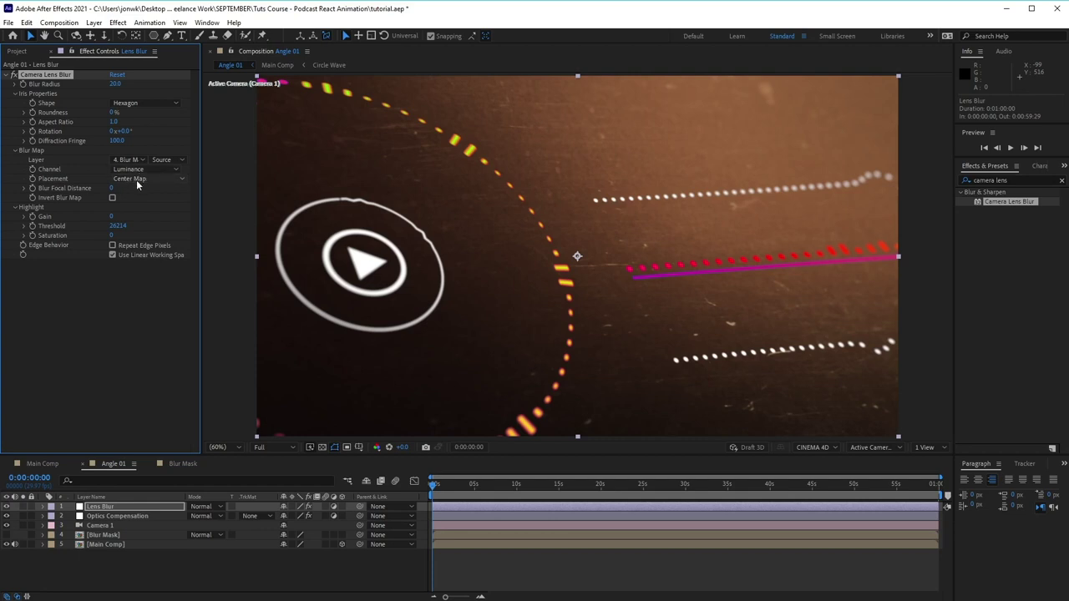
{"action": "left_click", "coordinate": [29, 208]}
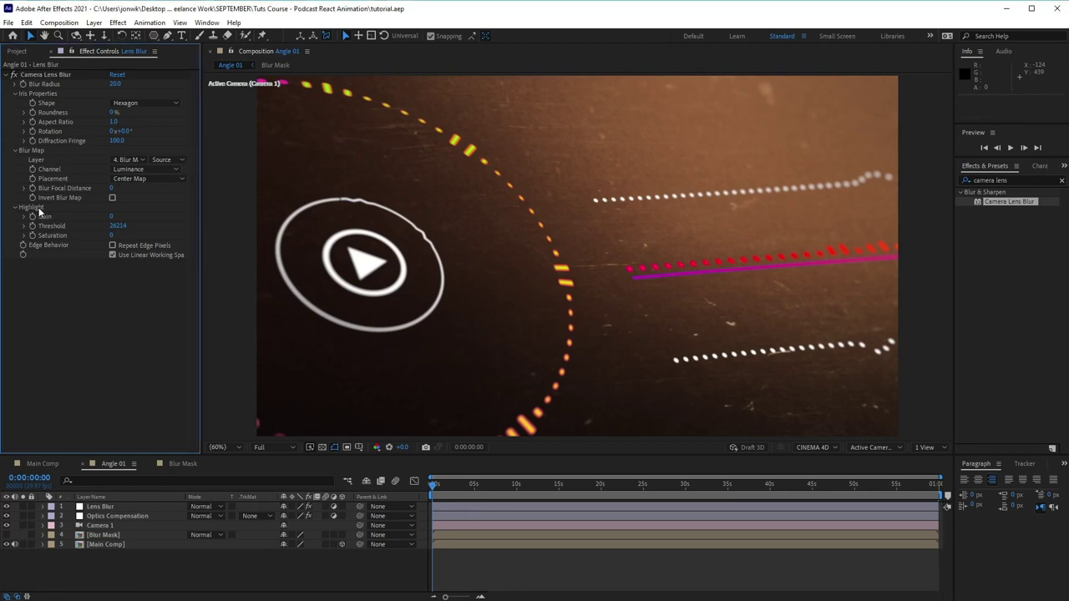
{"action": "left_click", "coordinate": [116, 226]}
{"action": "type", "text": "2"}
{"action": "key", "text": "Return"}
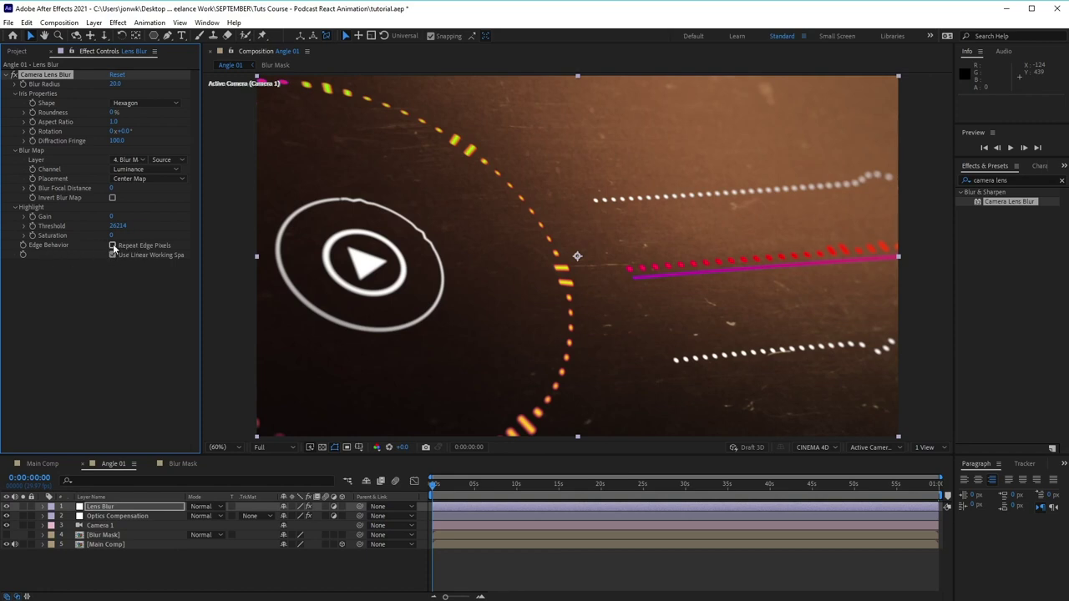
{"action": "left_click", "coordinate": [113, 254]}
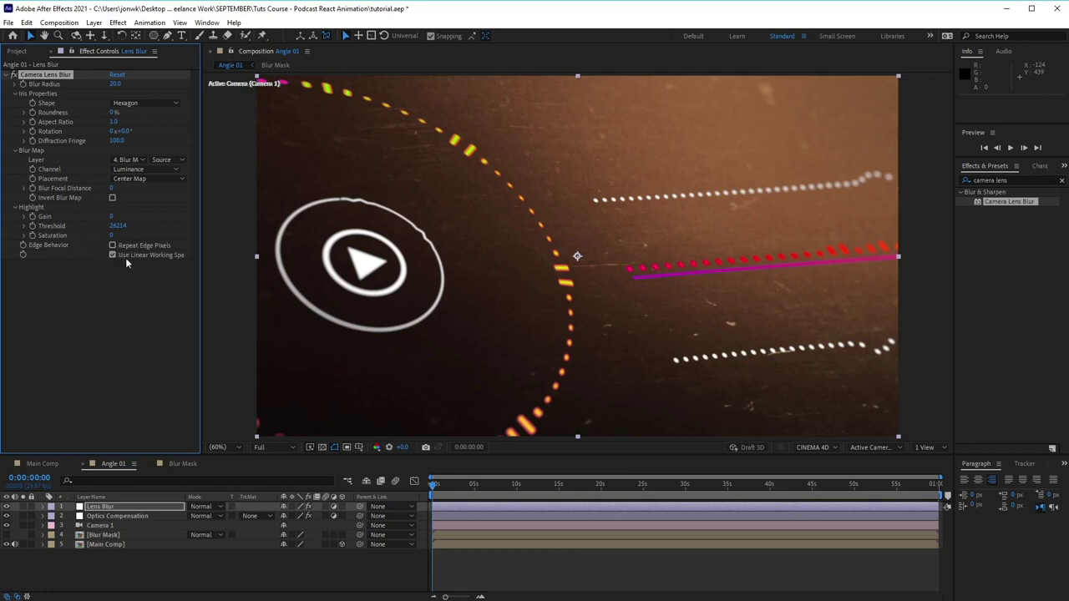